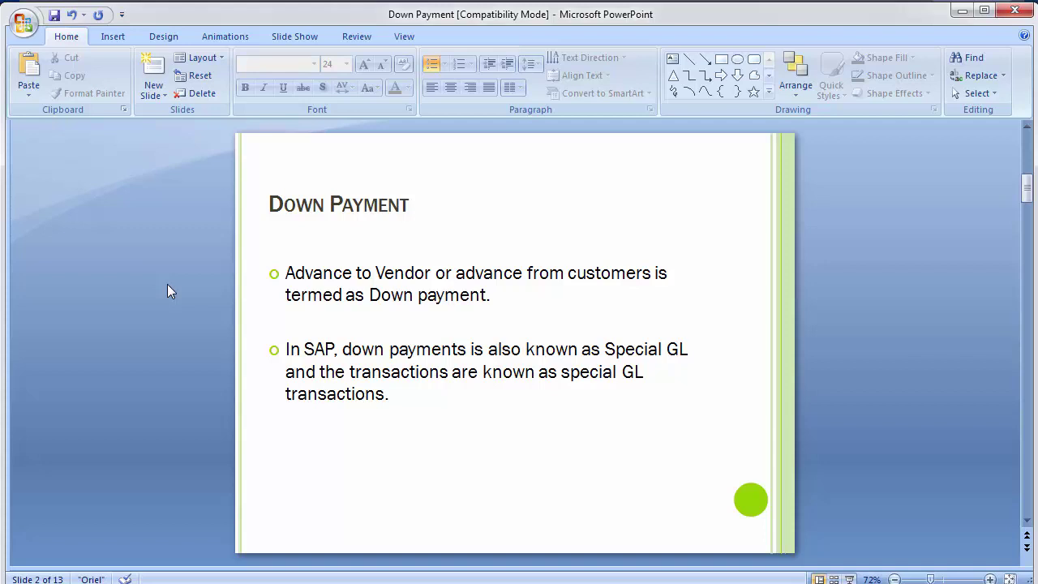
On the Vendor Down Payment slide, correct "cab ne" to "can be" in the Advance Payment bullet.
key(Page_Down)
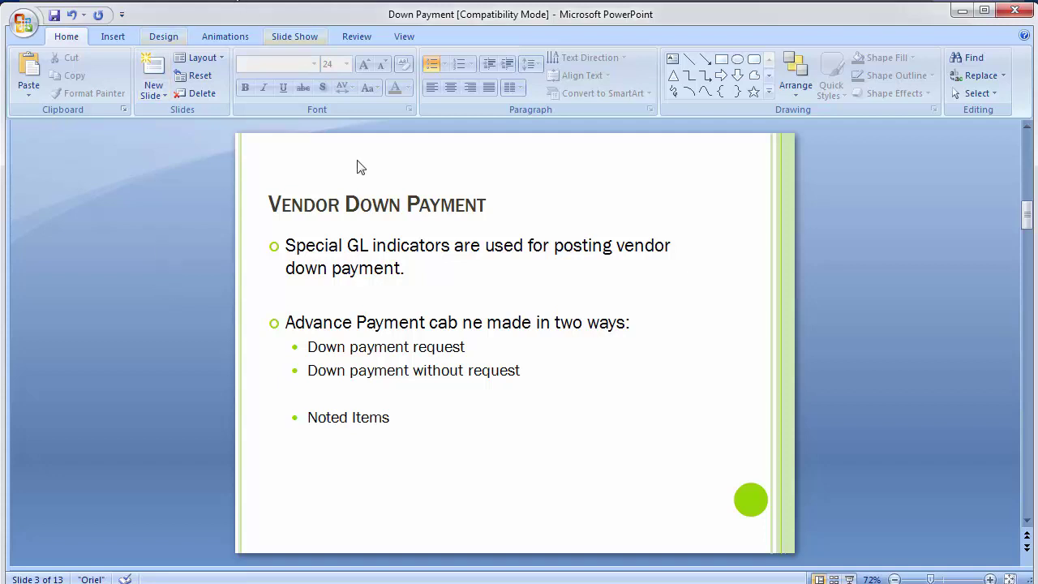
click(448, 325)
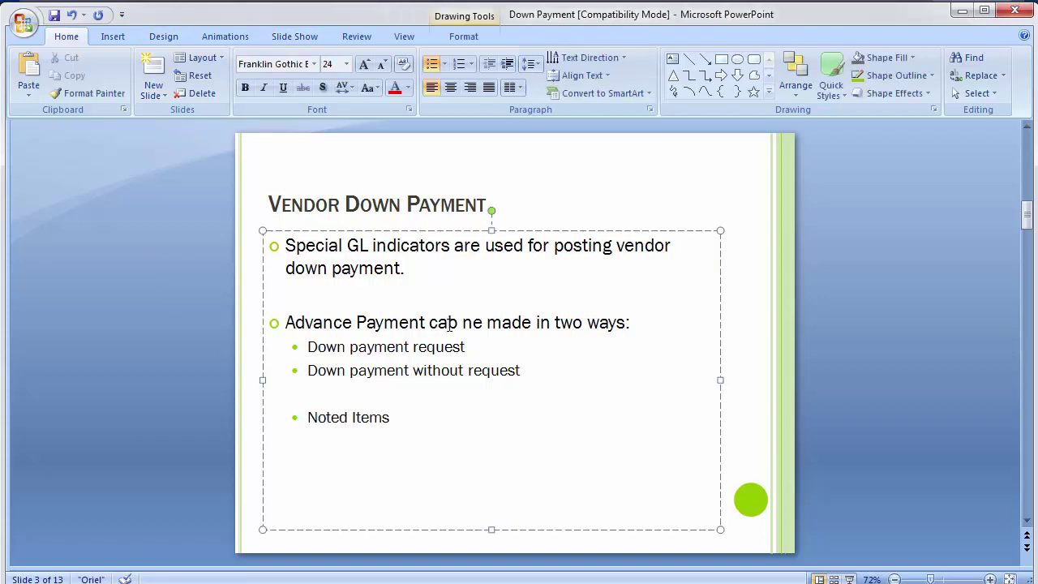
key(Delete)
text(n)
key(Right)
key(Delete)
text(b)
click(126, 318)
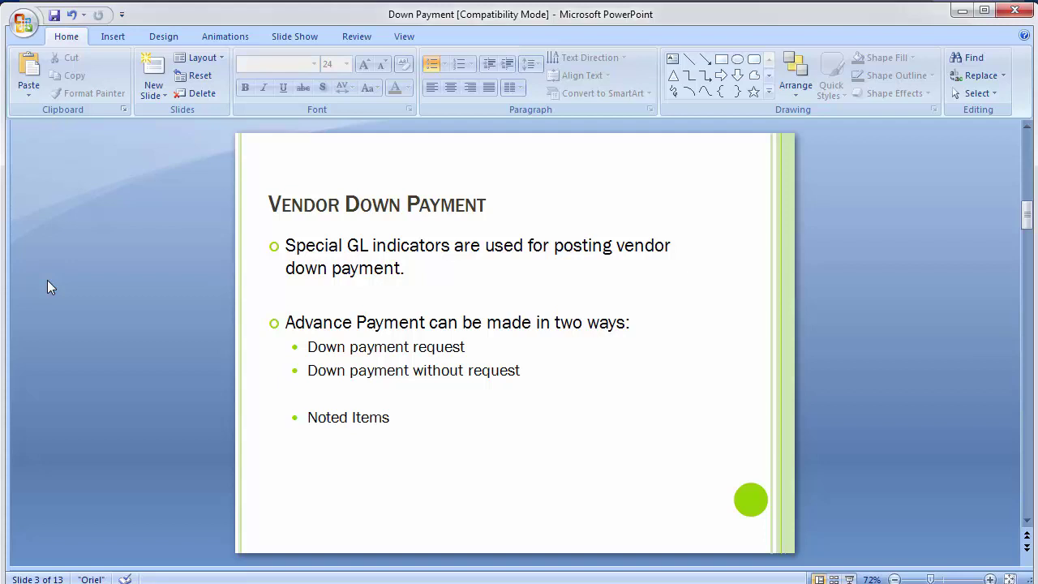
Review the Configuration Steps slide and its neighbouring slides for the configuration and unit testing sequence of vendor down payments.
key(Page_Down)
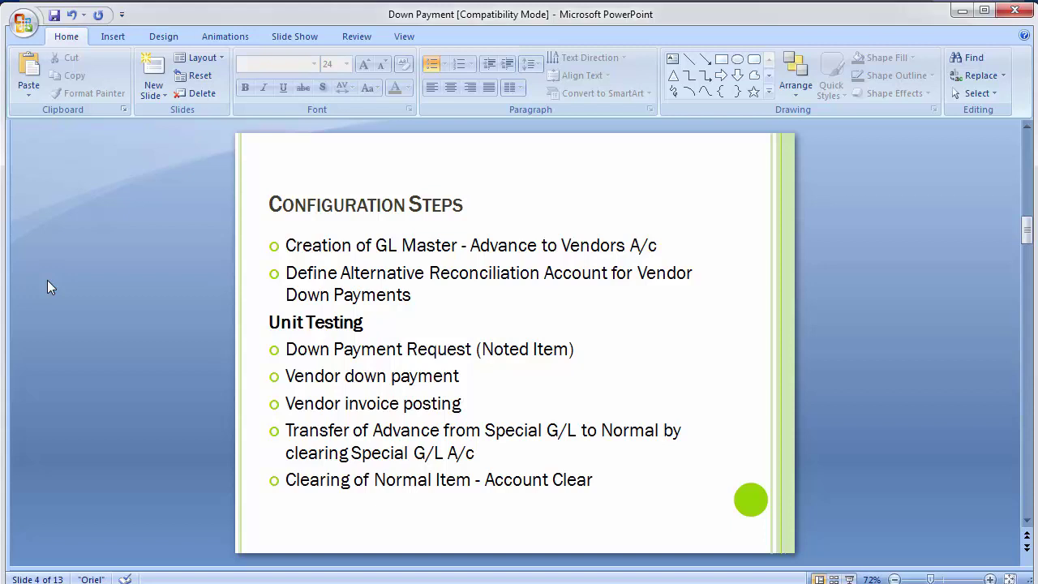
scroll(47, 281, down, 1)
scroll(47, 281, up, 1)
scroll(47, 287, down, 1)
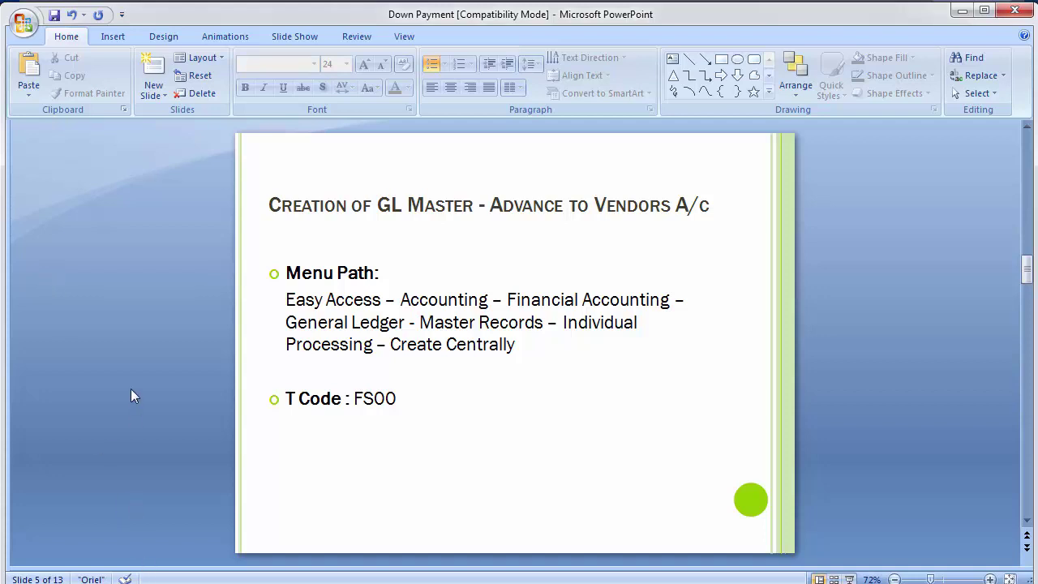
scroll(130, 390, up, 1)
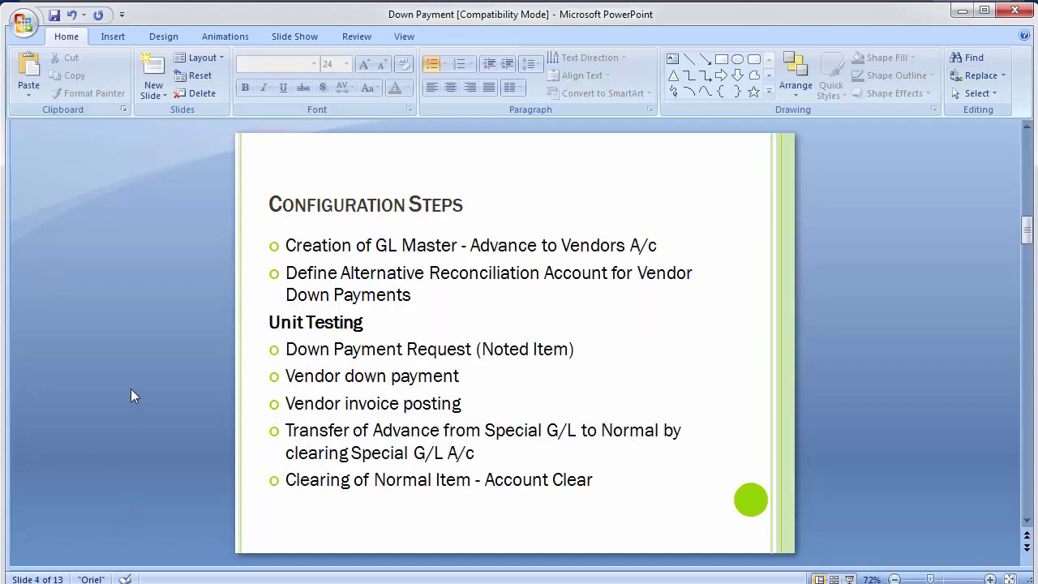
scroll(131, 388, up, 1)
scroll(130, 388, down, 1)
scroll(131, 388, down, 1)
scroll(130, 389, up, 2)
scroll(131, 389, down, 1)
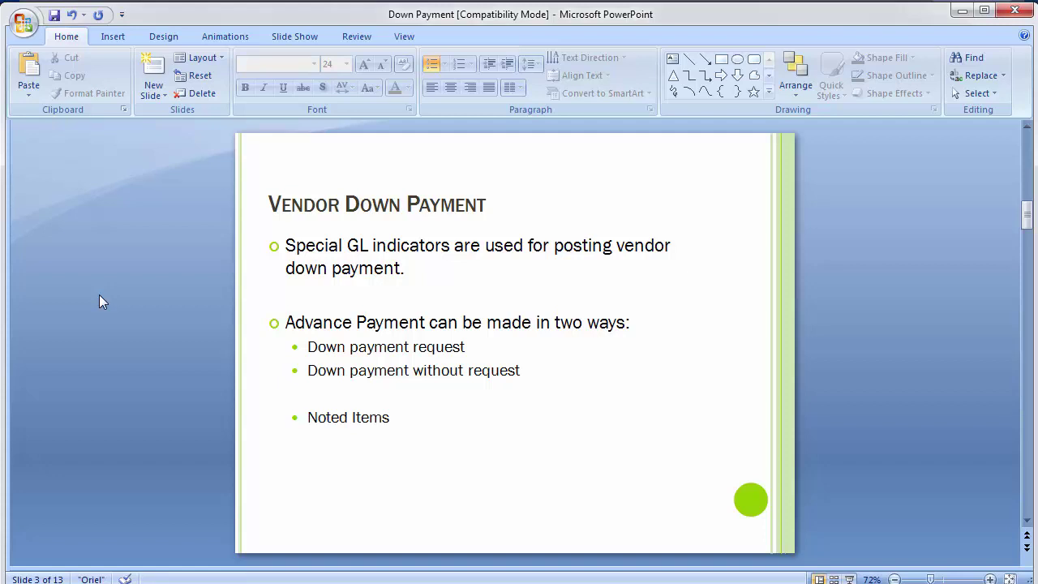
Copy "Advance to Vendors A/c" from the GL master slide title and shorten the title to "Creation of GL Master".
scroll(99, 301, down, 2)
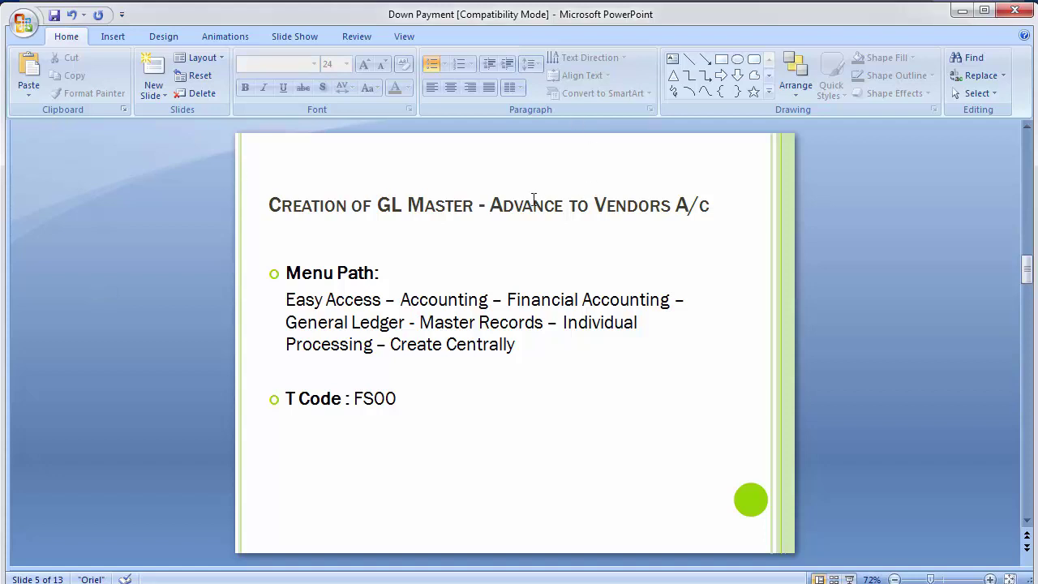
drag(490, 207, 706, 184)
key(ctrl+c)
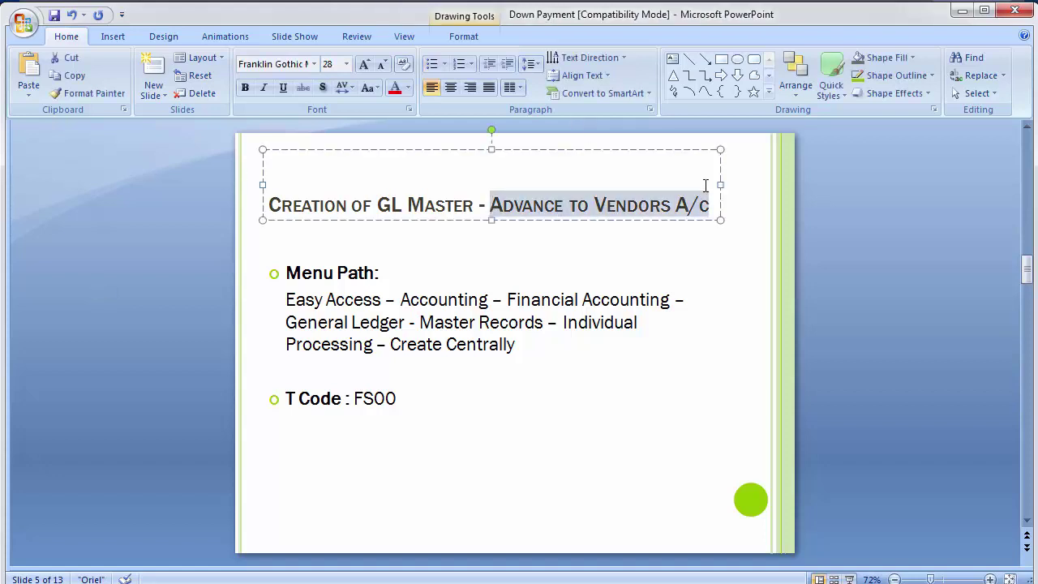
key(Delete)
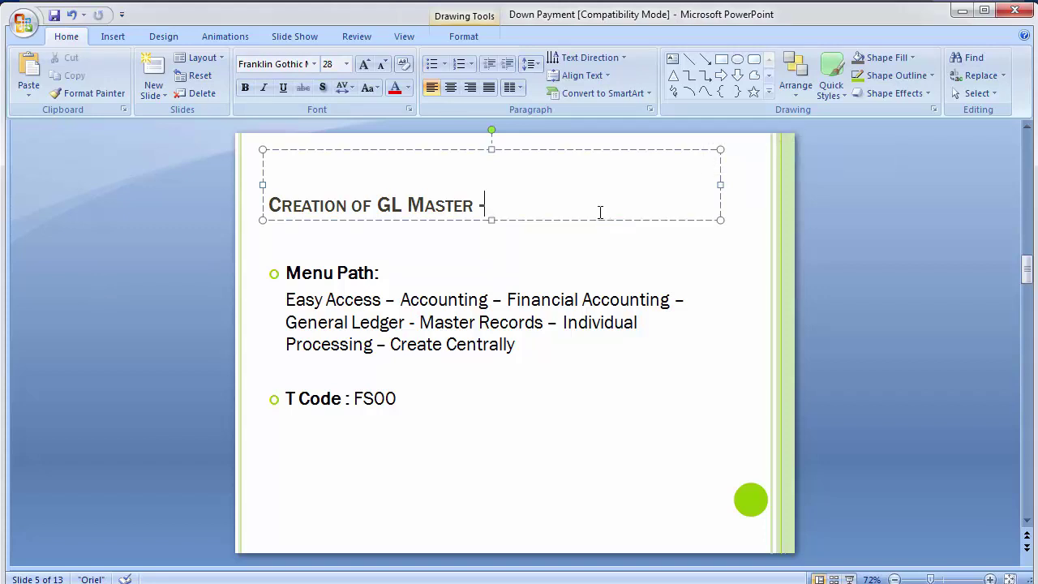
key(BackSpace)
key(BackSpace)
Below the T Code line, add the bullet "Create two GL account:" followed by the copied "Advance to Vendors A/c" text.
click(450, 404)
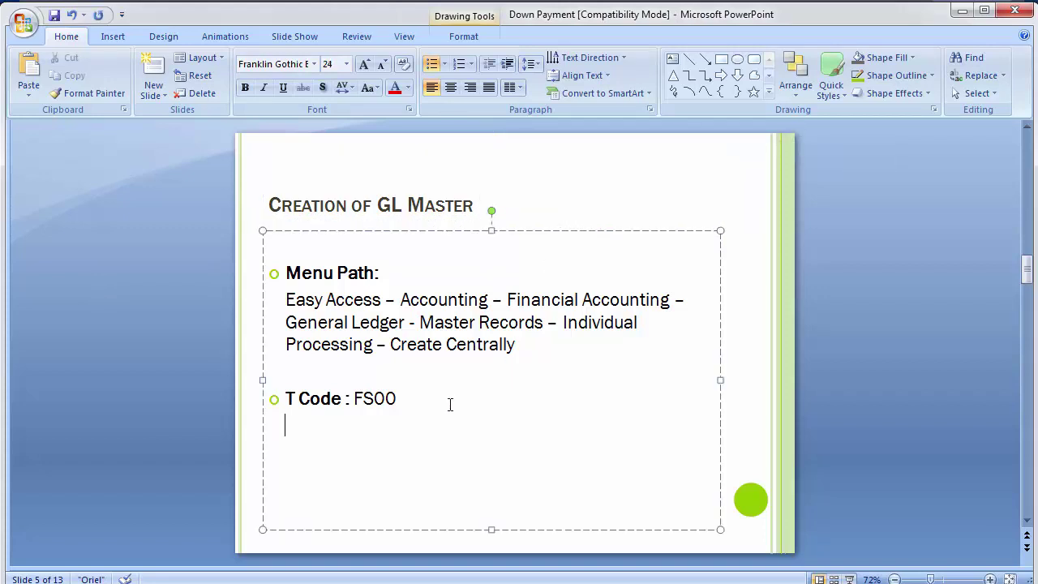
key(Return)
text(Create V)
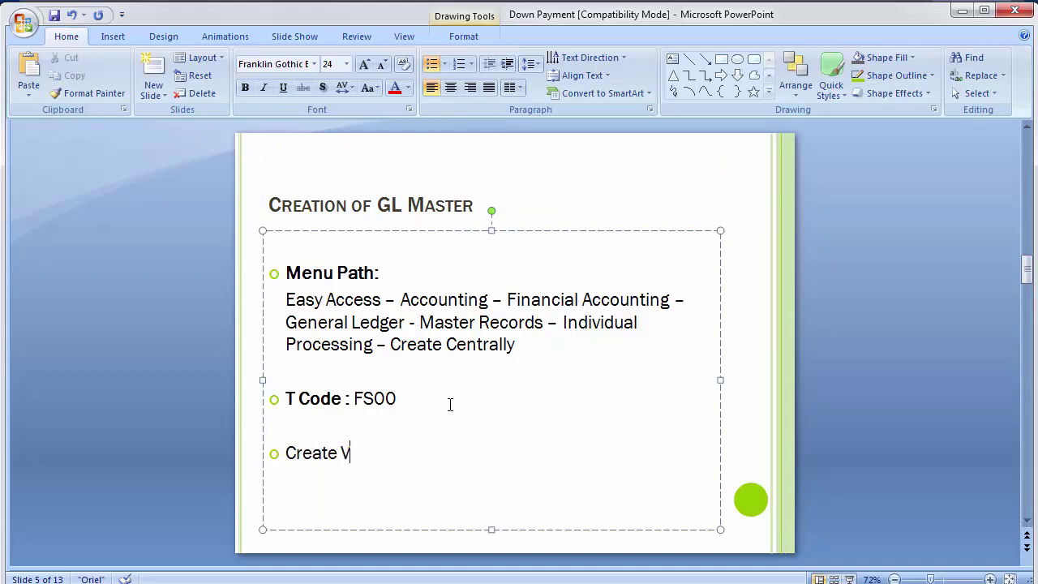
key(BackSpace)
text(two GL account)
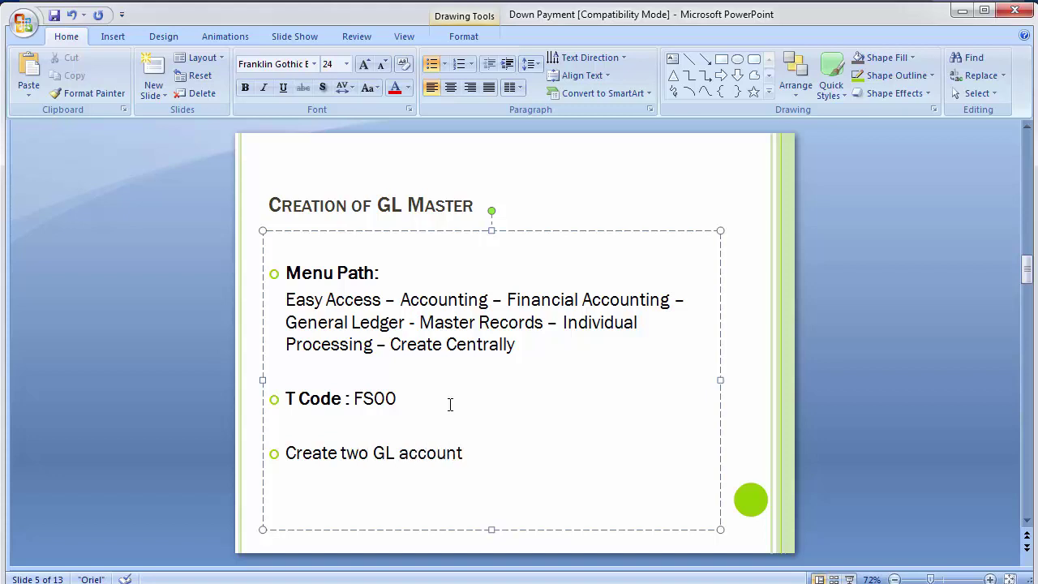
text(:)
key(ctrl+v)
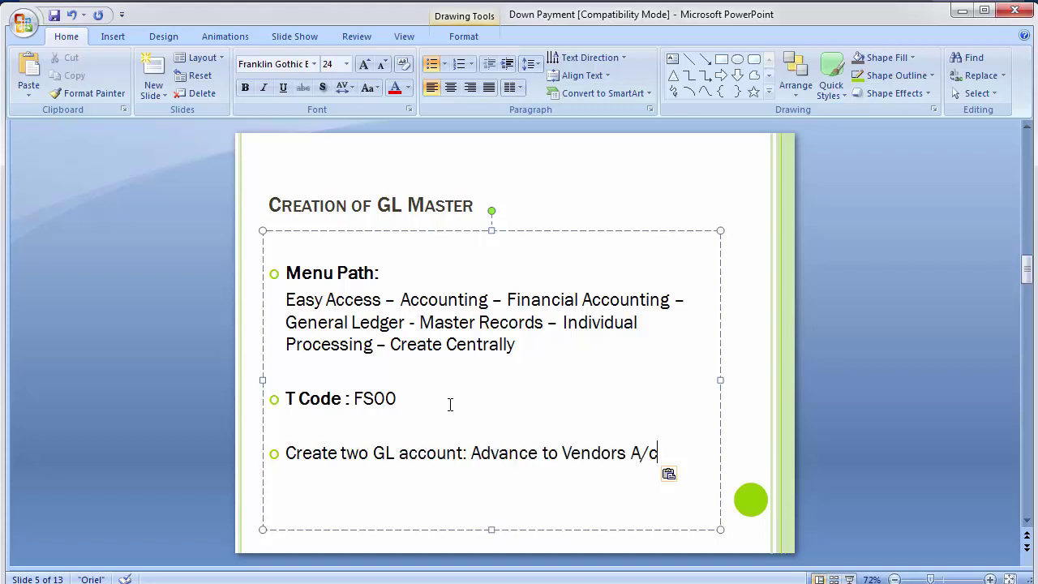
Change the account name in the new bullet to "Advance to Revenue Vendors", dropping the ending "A/c".
key(Left)
key(Left)
key(Left)
key(Left)
key(Left)
key(Left)
key(Right)
key(Right)
key(Right)
text(Reven)
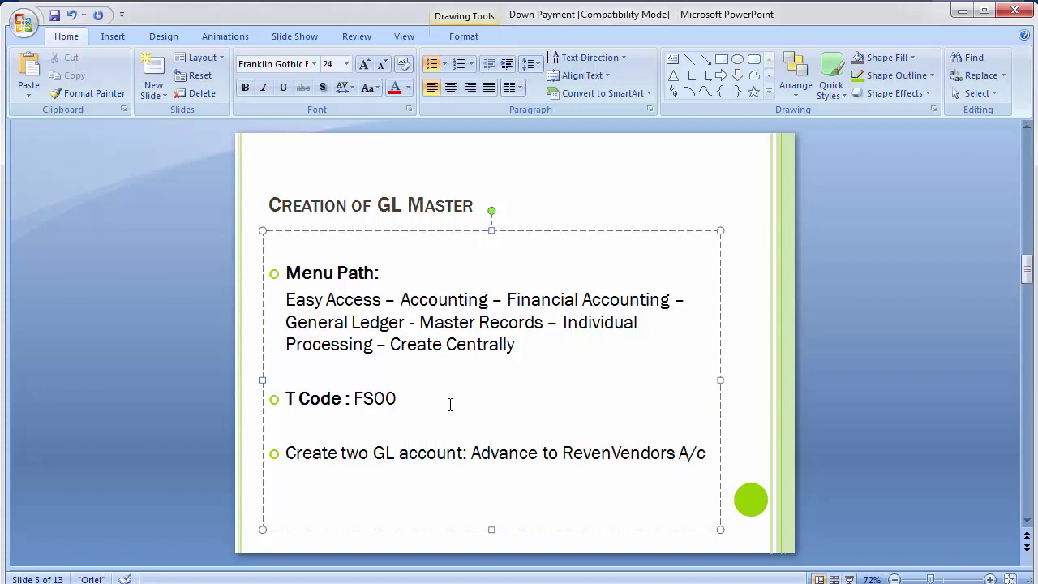
text(ue)
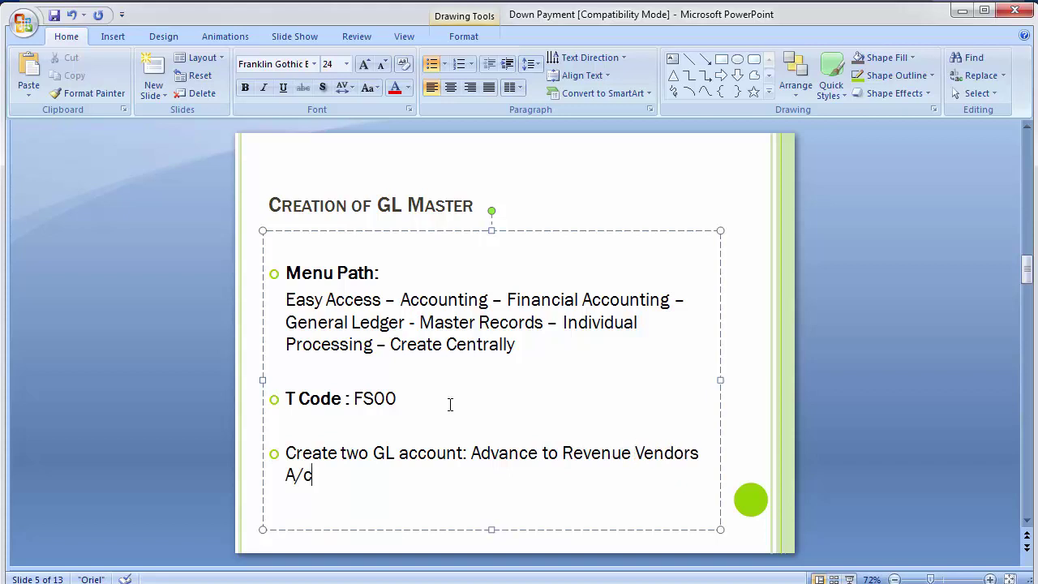
key(BackSpace)
key(BackSpace)
key(BackSpace)
Add an indented sub-bullet reading "Advance to Capital Vendors A/C" under the two GL account bullet.
key(Return)
key(Tab)
text(Advance to )
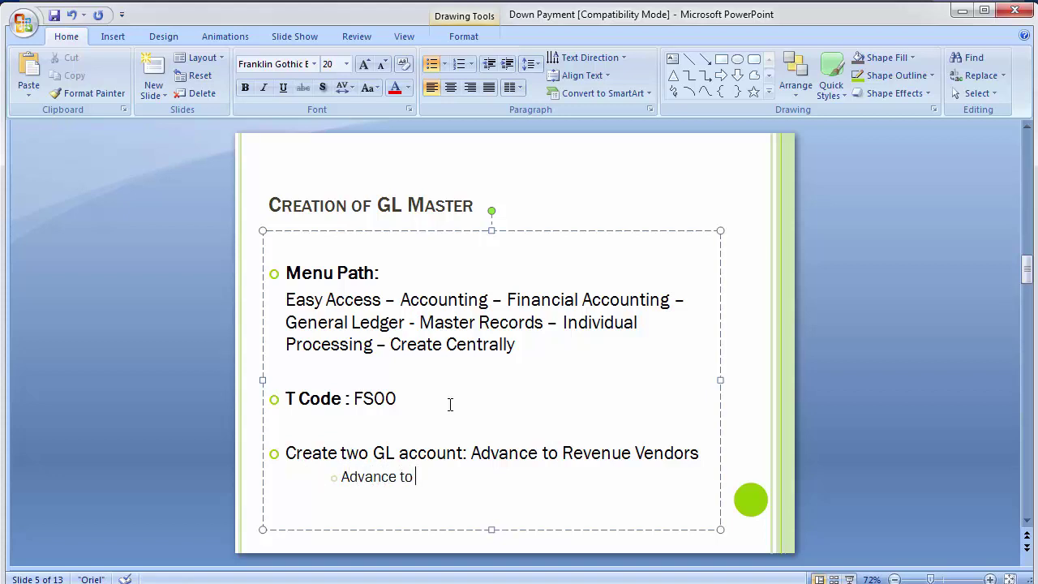
text(Capital Vendor)
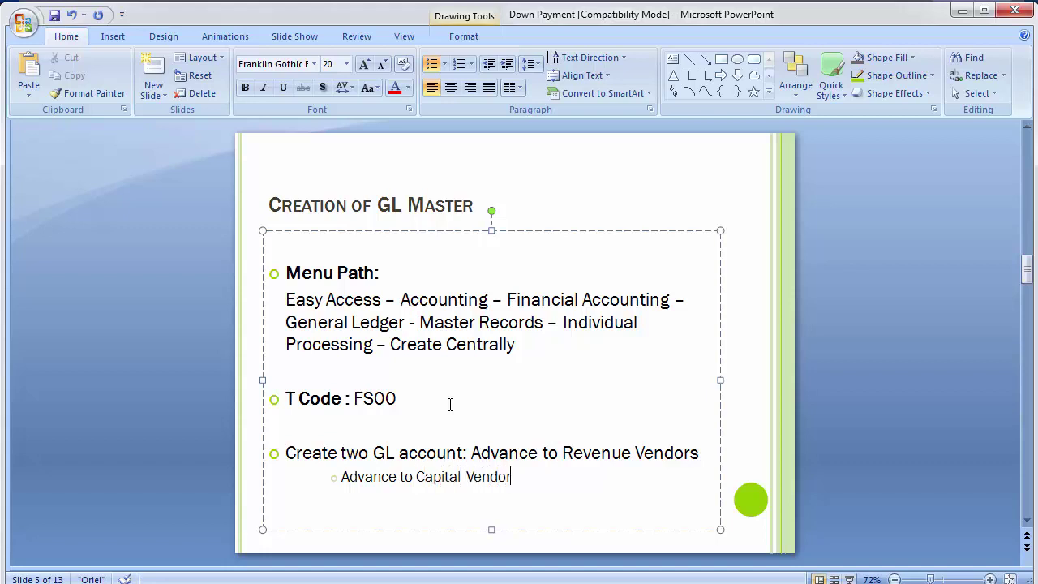
text(s A/L)
key(BackSpace)
text(C)
Reduce the font size of "Advance to Revenue Vendors" to 20 and deselect the text.
drag(475, 457, 688, 456)
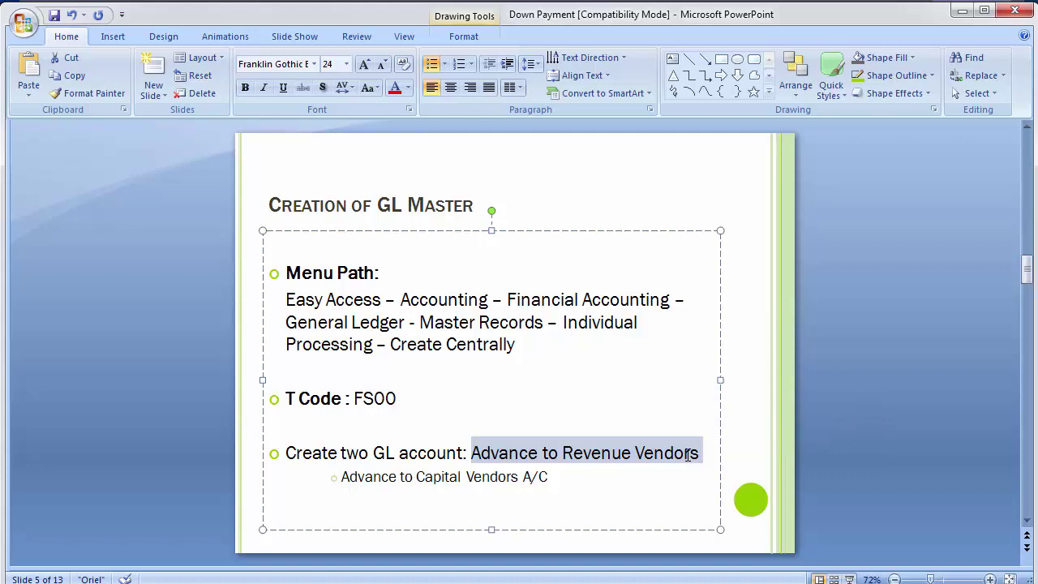
key(ctrl+p)
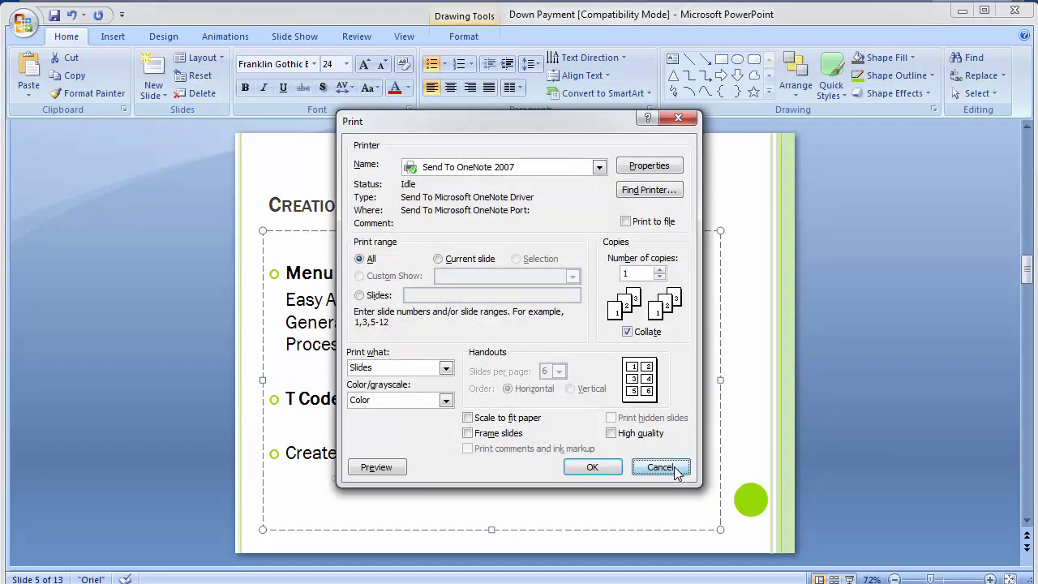
click(676, 473)
key(ctrl+shift+comma)
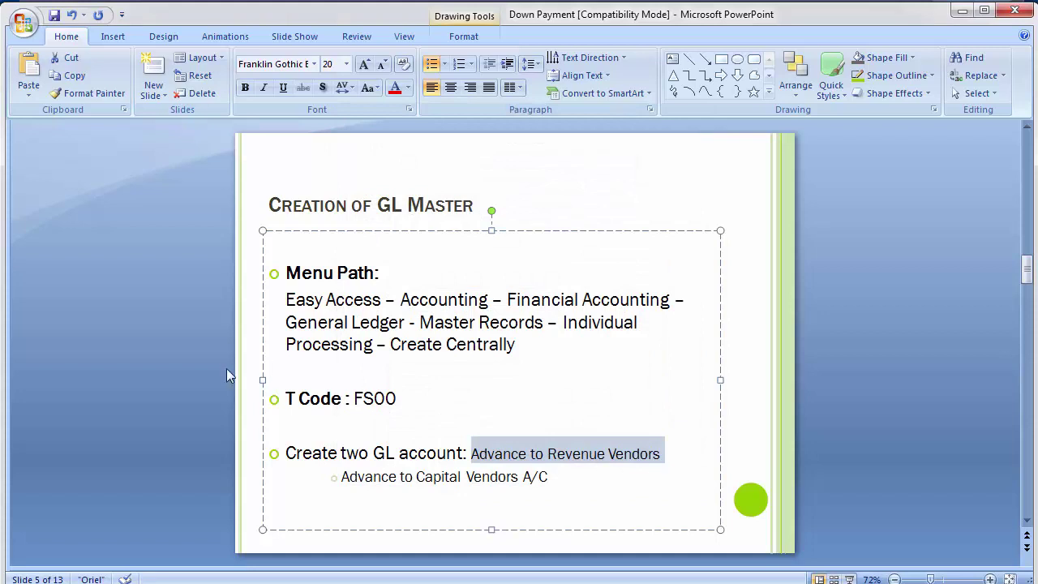
click(161, 349)
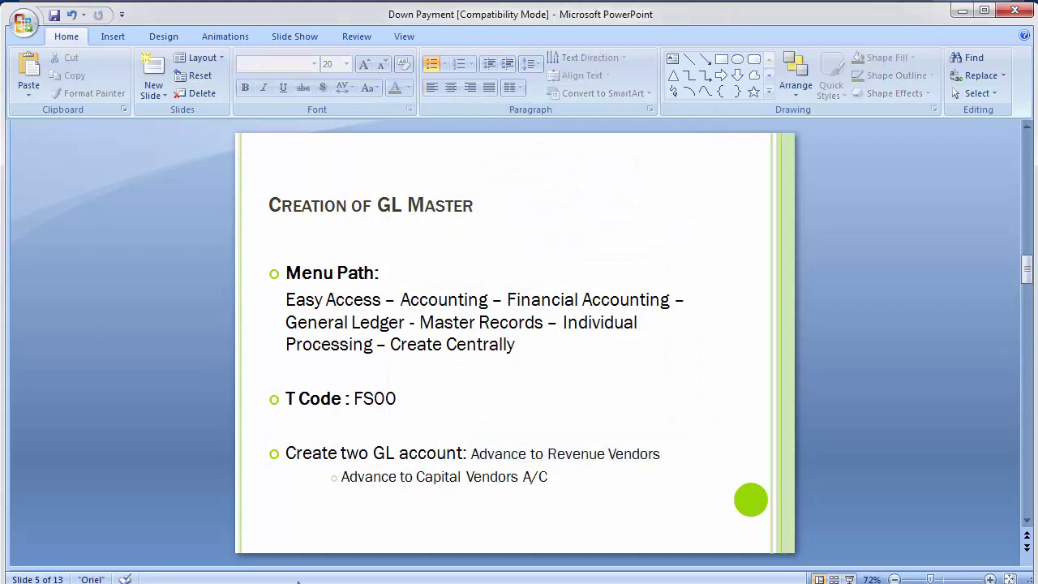
Switch to the SAP Easy Access window and try to run transaction fs00.
click(283, 548)
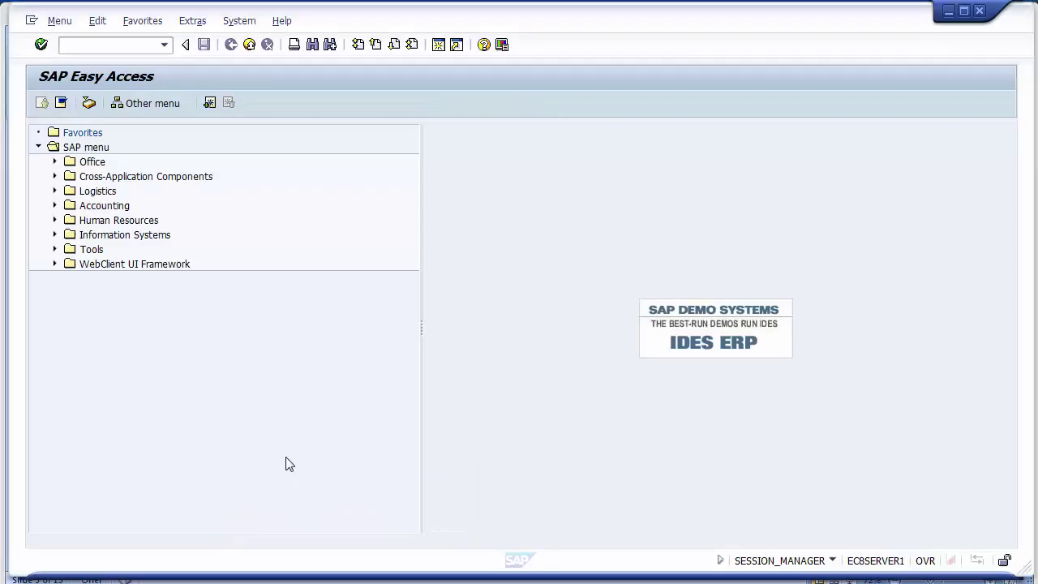
click(102, 46)
text(f)
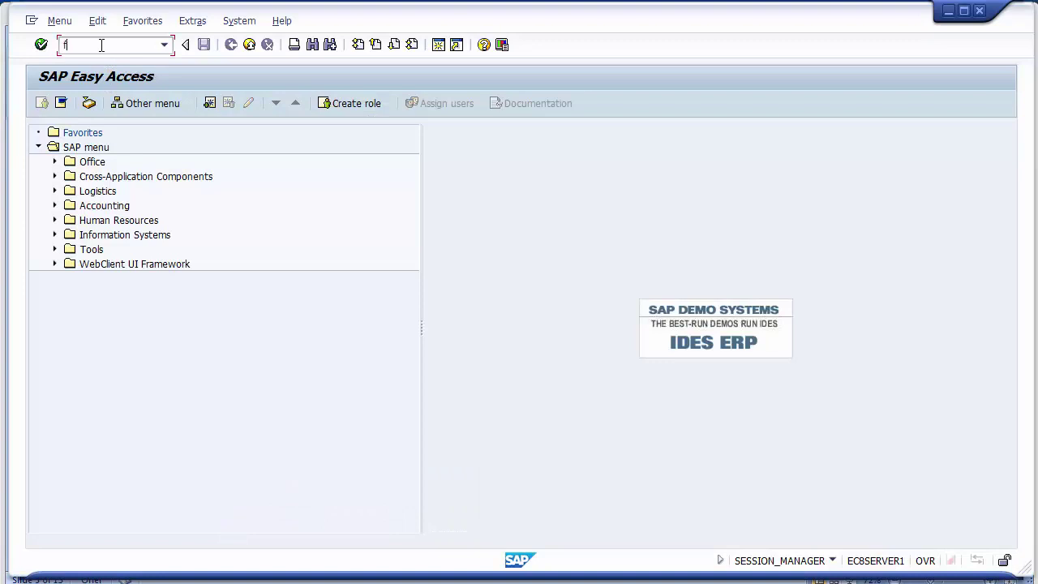
text(s00)
key(Return)
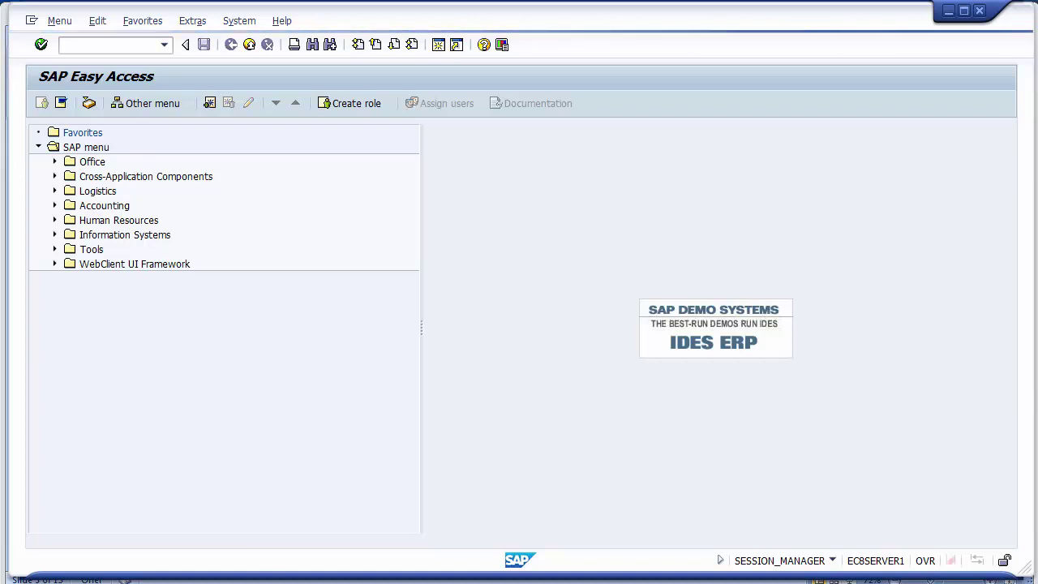
Switch to SAP Logon and open a new session of the IDES BEEN connection.
click(260, 582)
click(164, 530)
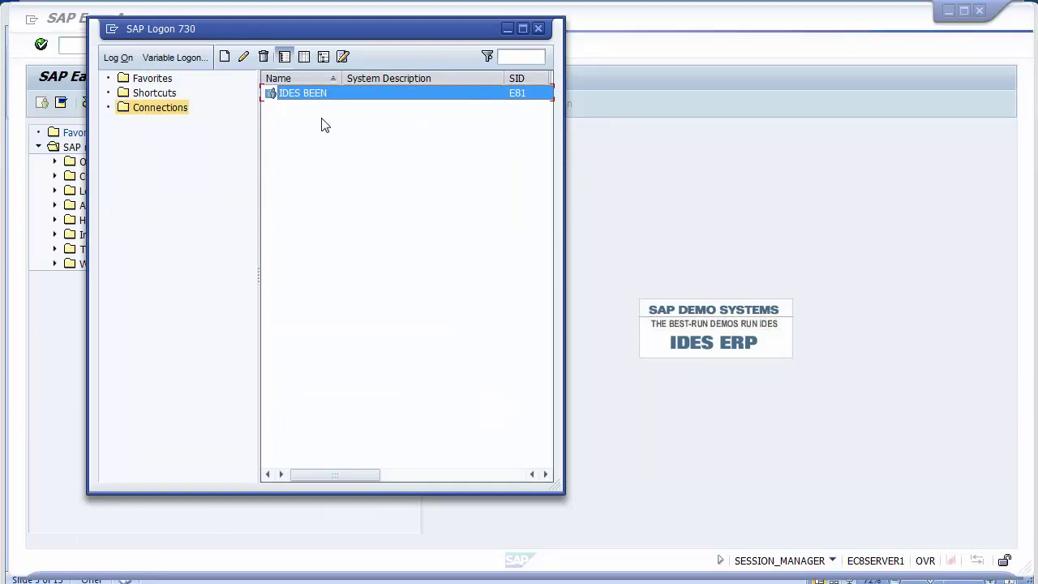
double_click(311, 95)
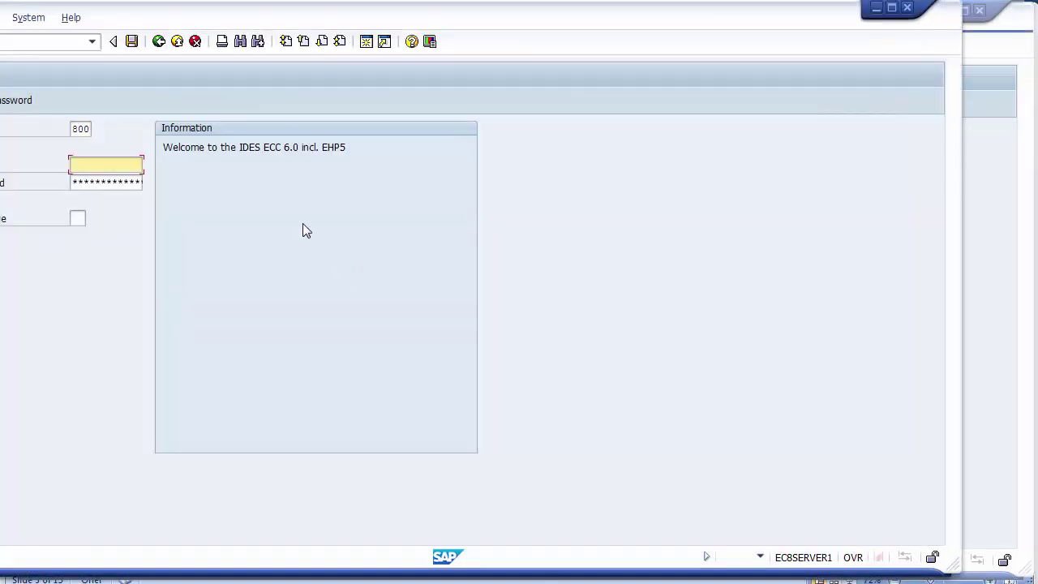
Log on to client 800 as user10 with the account password, continuing with this logon and ending any other logons.
click(112, 164)
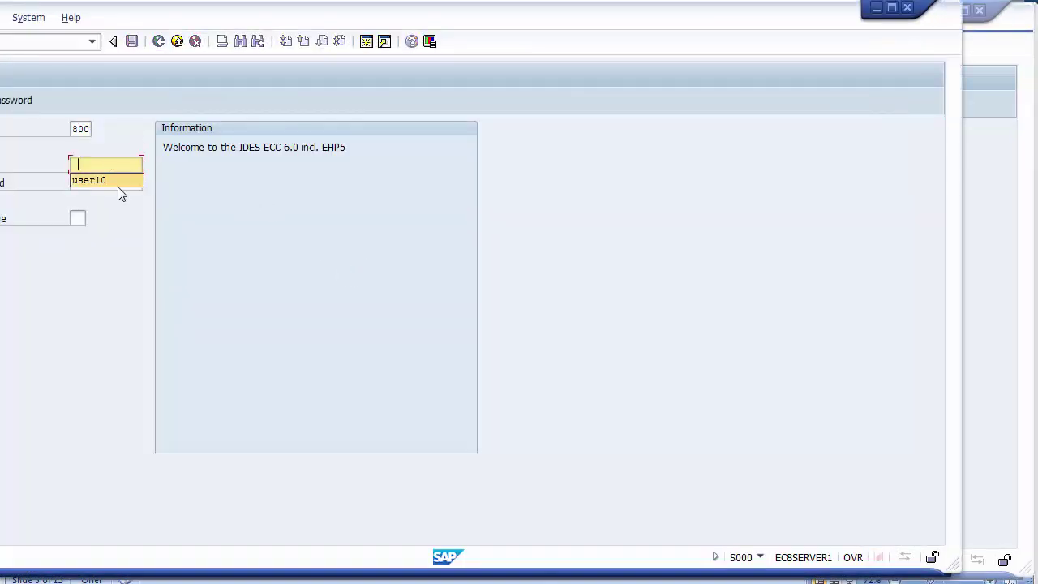
click(114, 188)
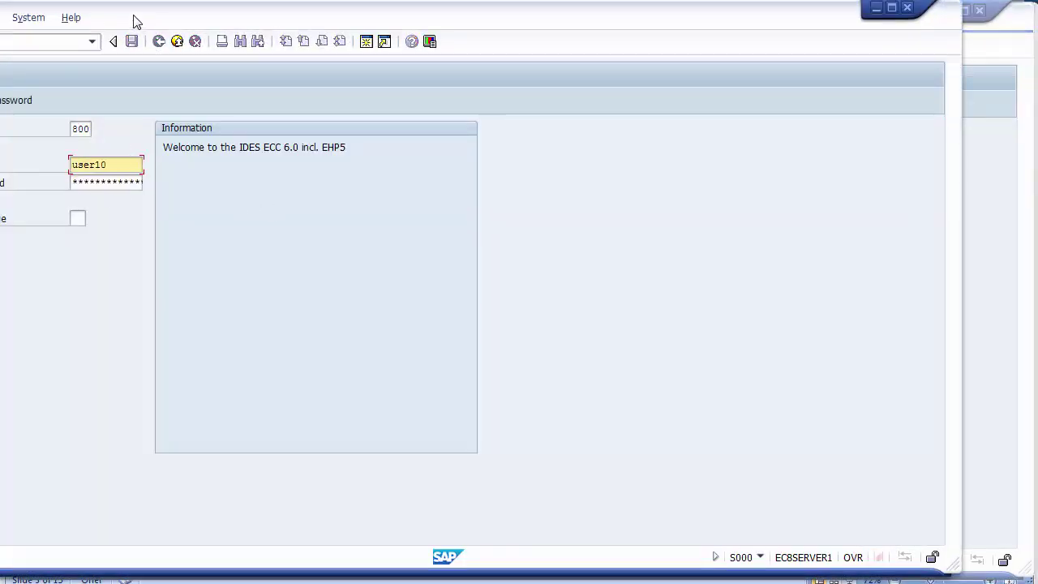
drag(135, 19, 204, 23)
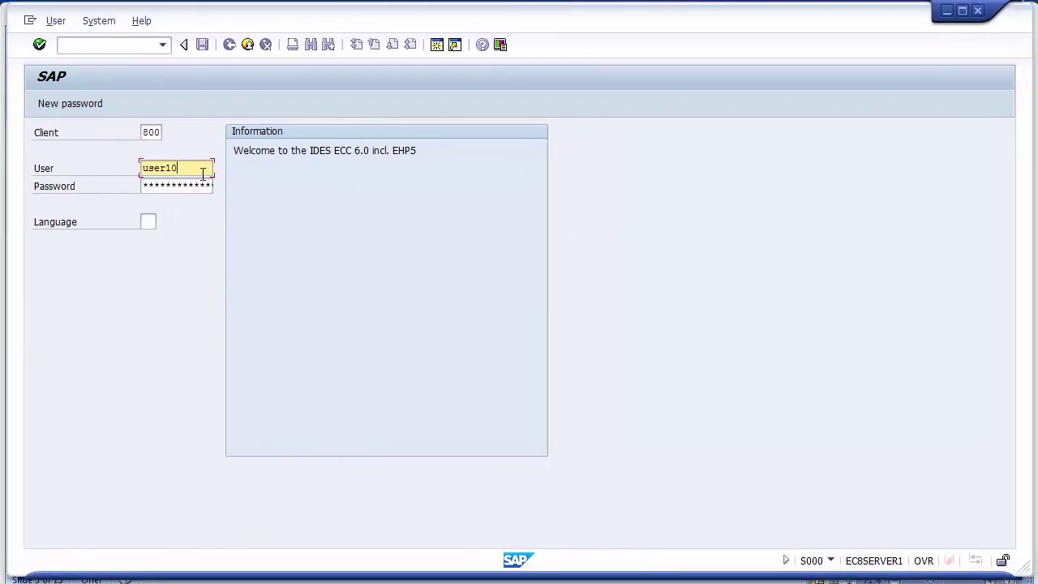
key(Tab)
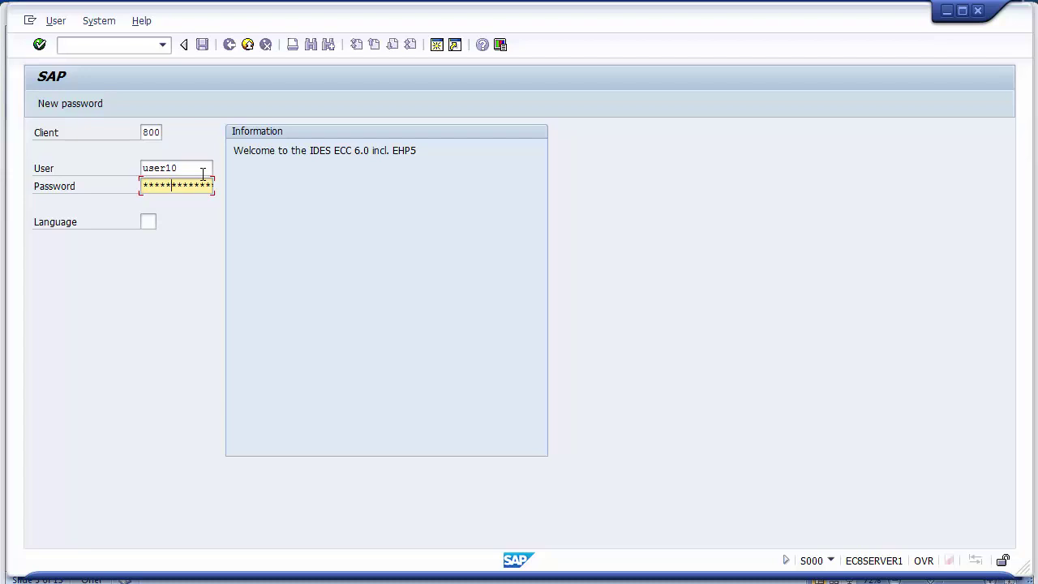
key(Return)
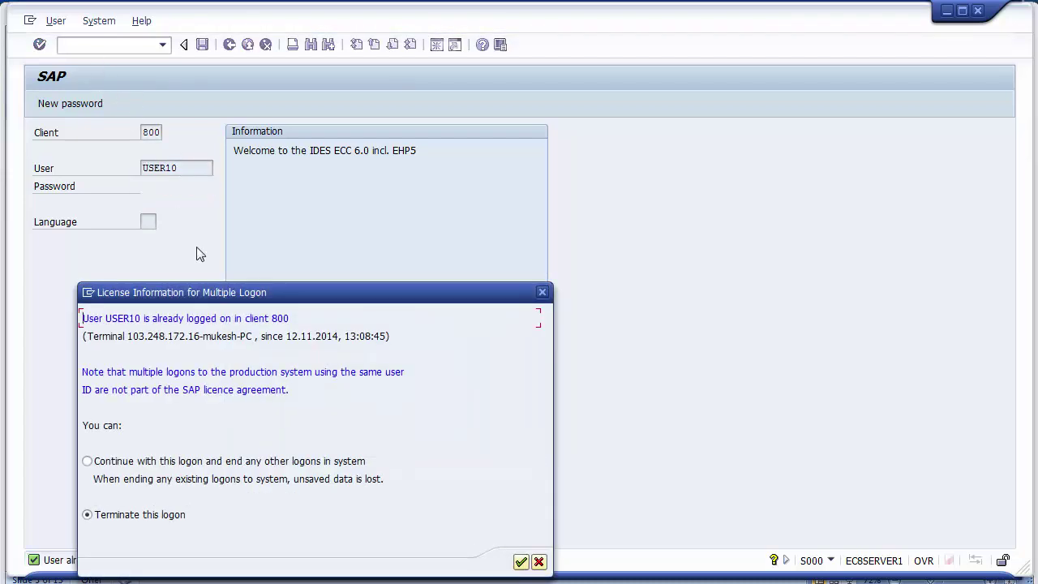
click(139, 462)
click(520, 562)
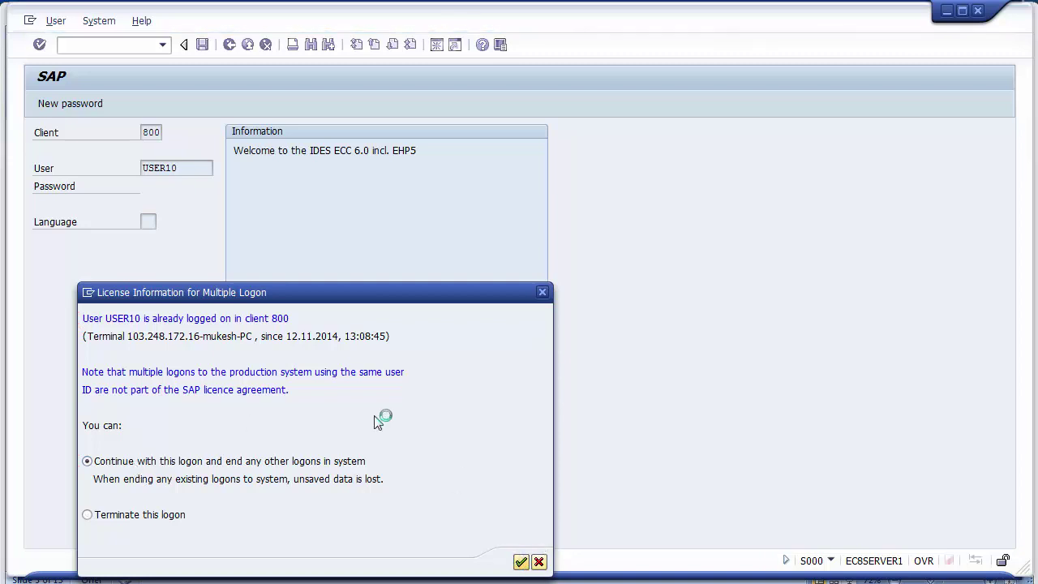
Run transaction fs00 to open central editing of G/L accounts.
click(96, 44)
text(f)
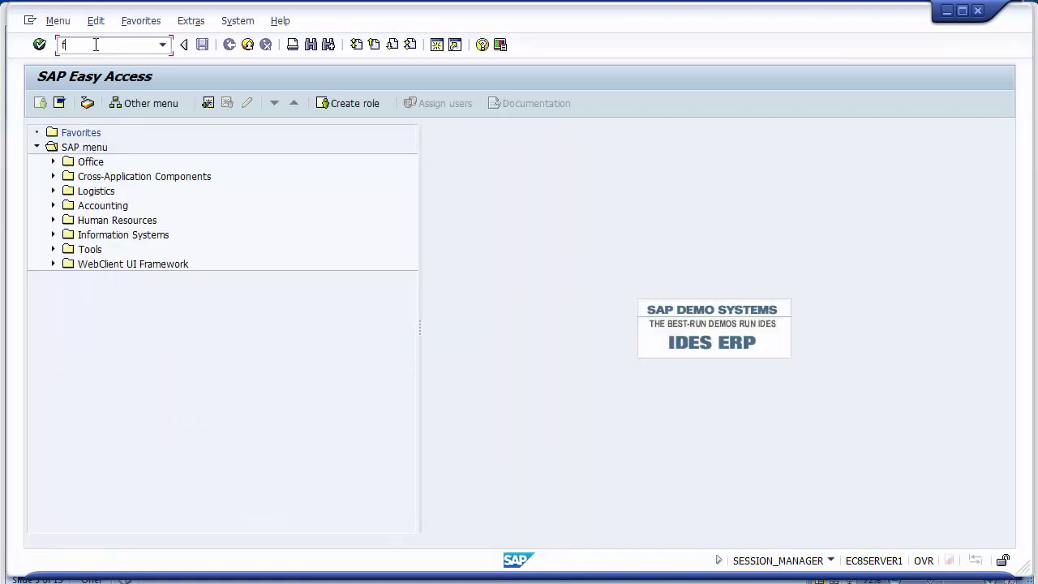
text(s00)
key(Return)
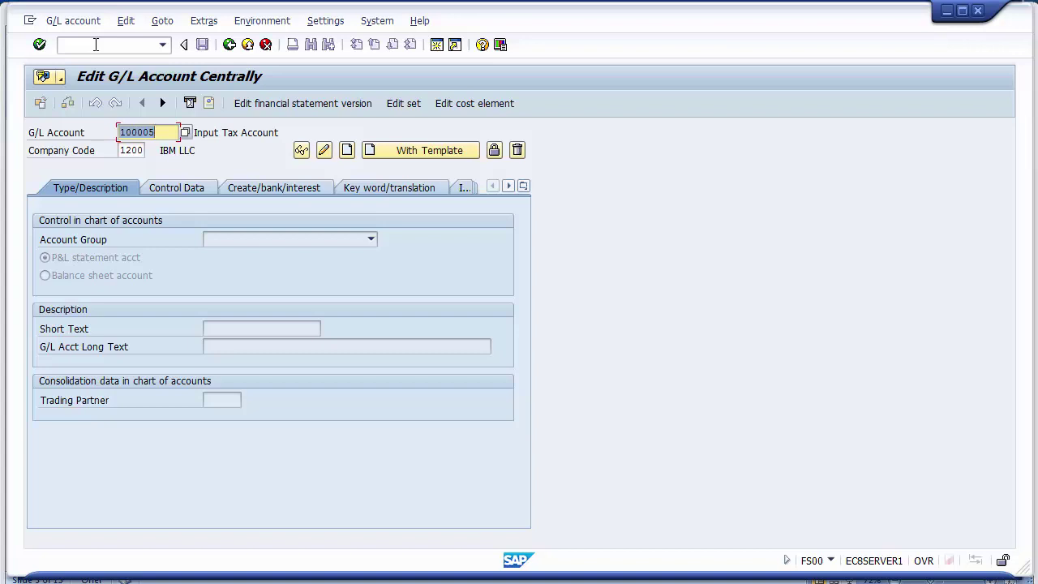
Look up the existing G/L accounts in chart of accounts 1000 to examine the asset account numbers already used.
click(190, 134)
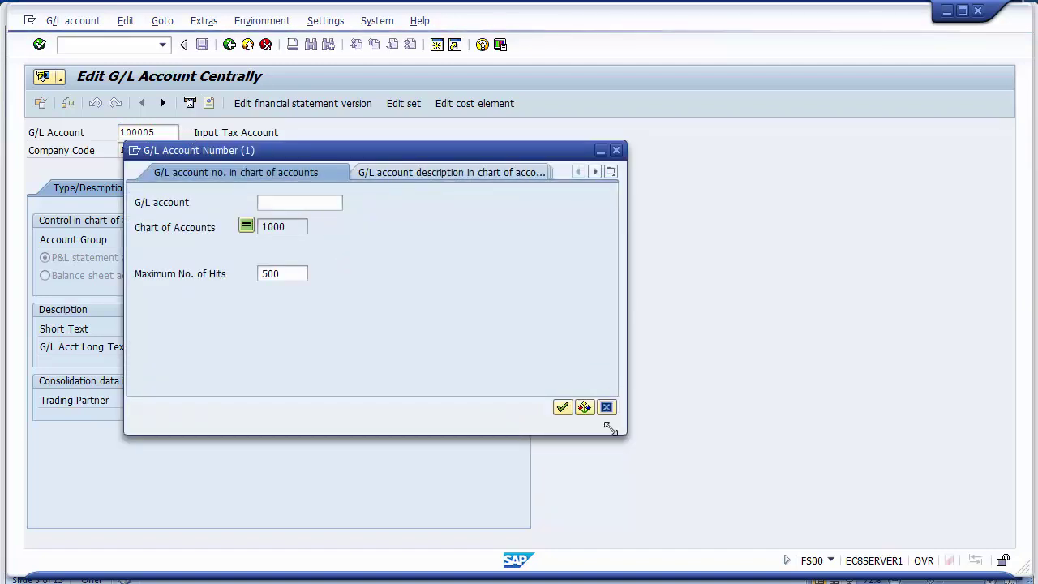
click(563, 408)
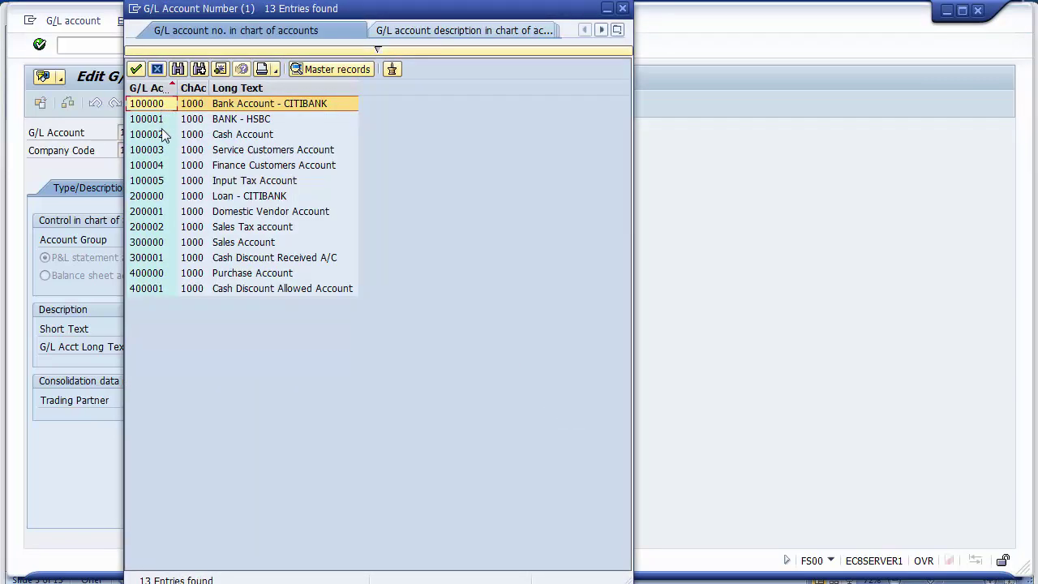
click(154, 180)
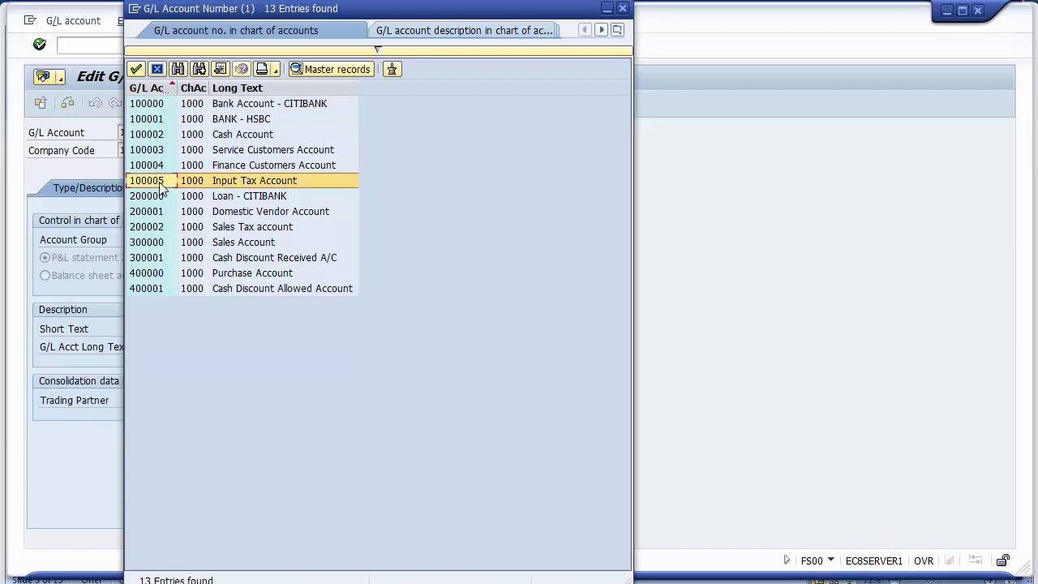
click(157, 69)
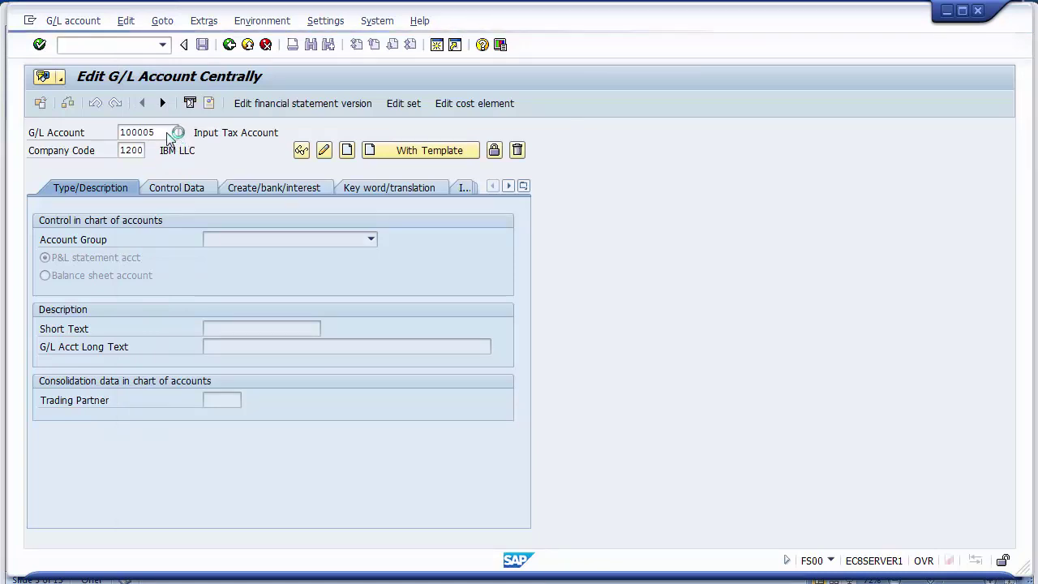
Start creating G/L account 100006 in company code 1200 as a balance sheet account in account group Assets.
click(167, 132)
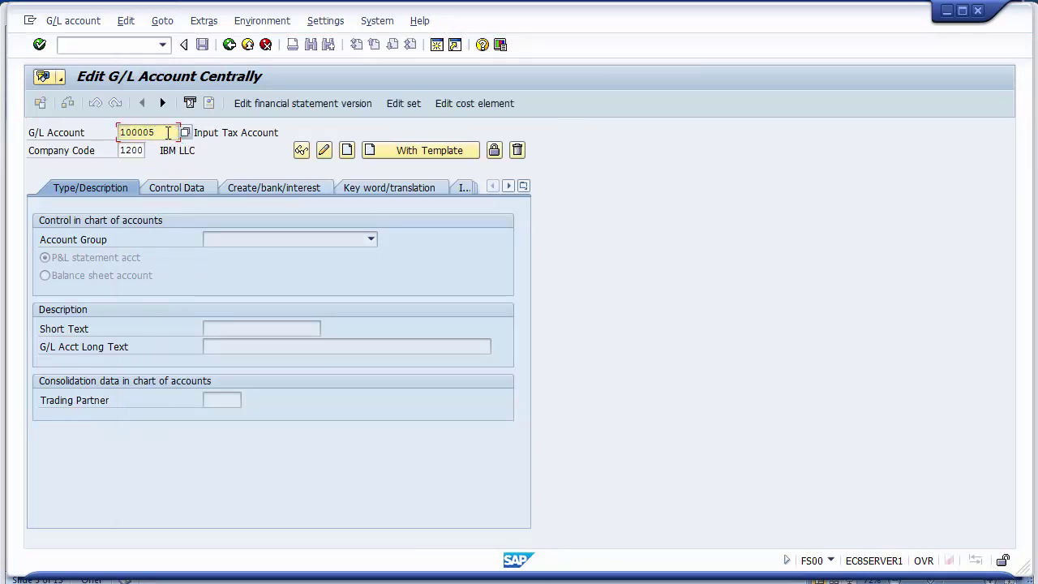
key(BackSpace)
text(6)
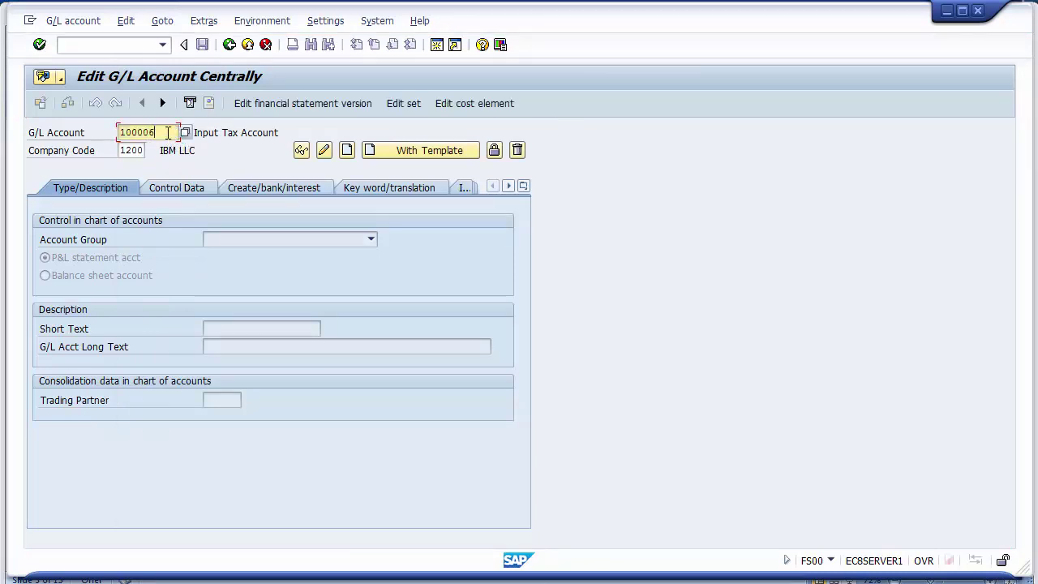
click(354, 154)
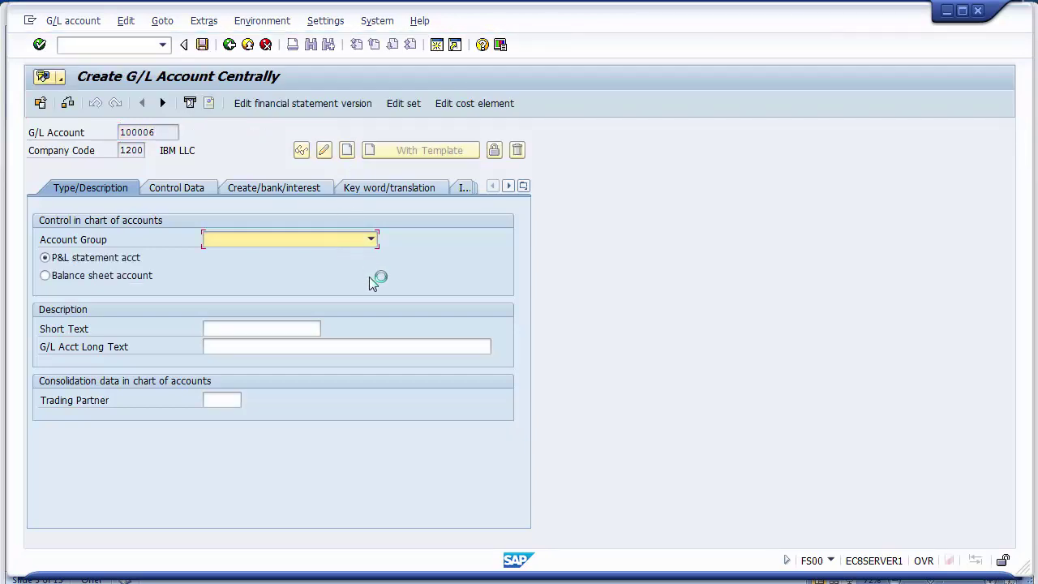
click(299, 247)
click(245, 255)
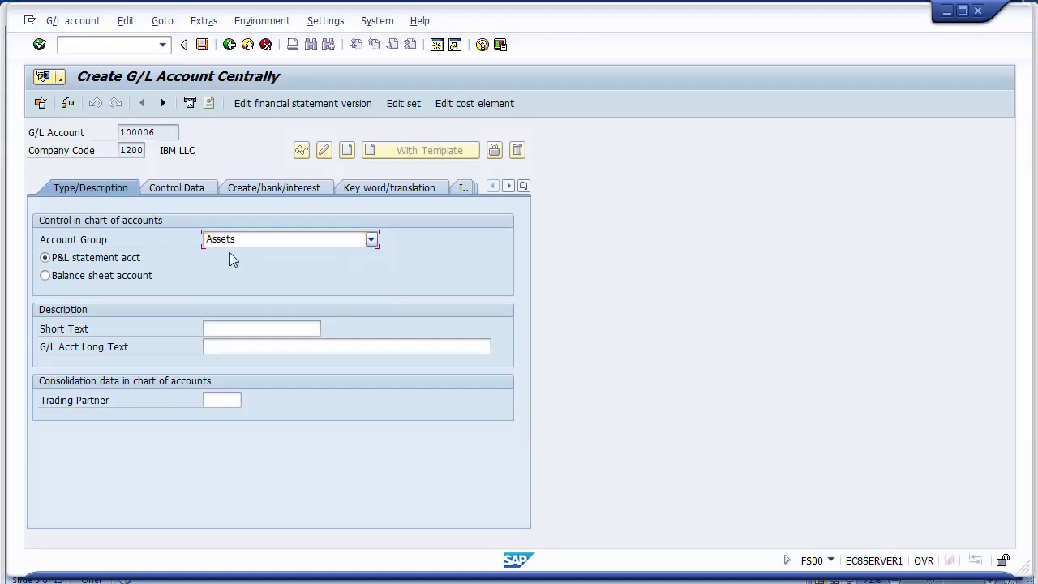
click(88, 278)
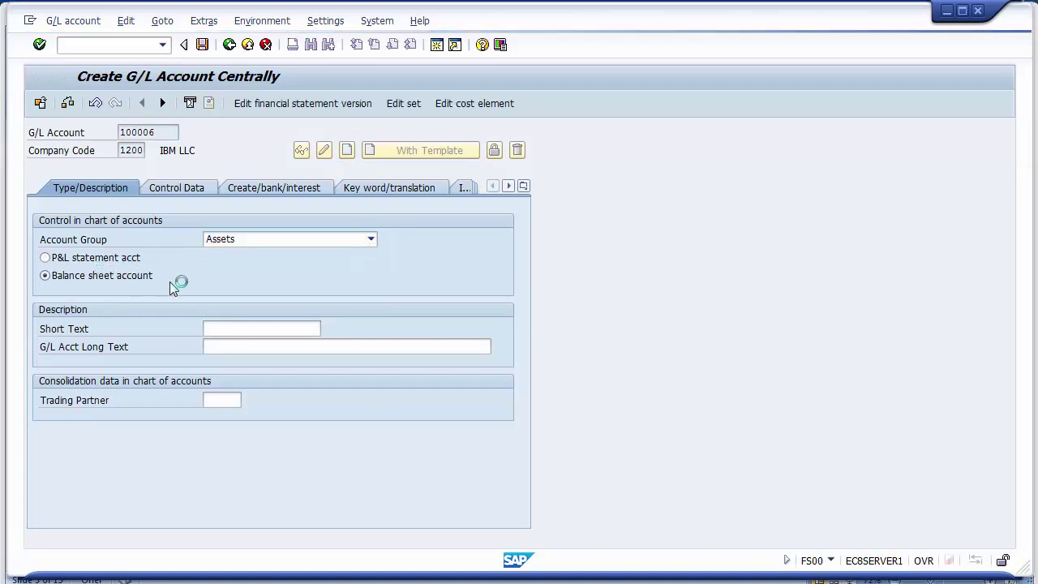
Enter "Adv.to Rev. Vendors" as the short text of the new account, declining the detailed description of the connection error.
click(224, 326)
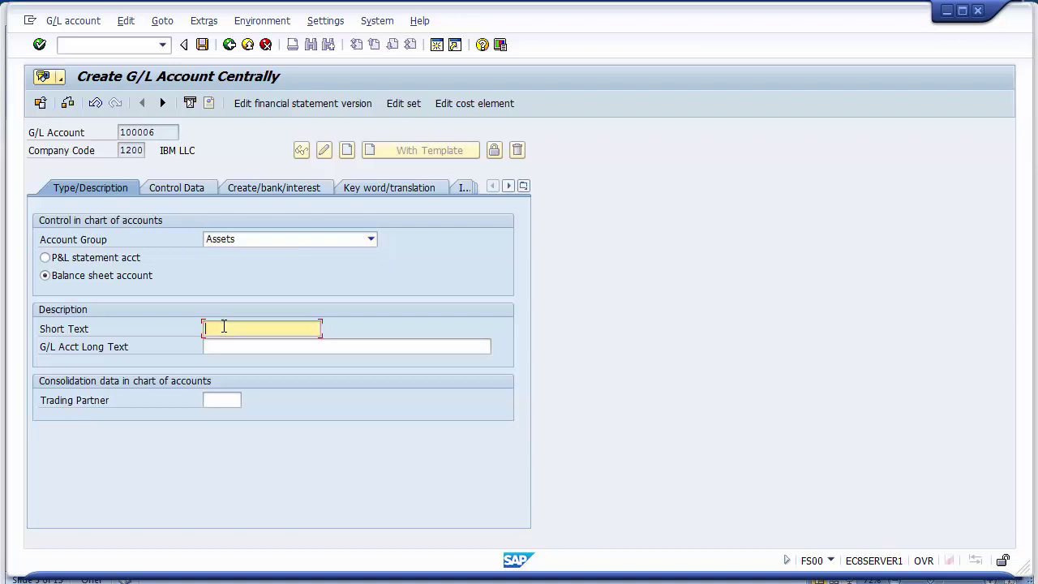
text(A)
key(BackSpace)
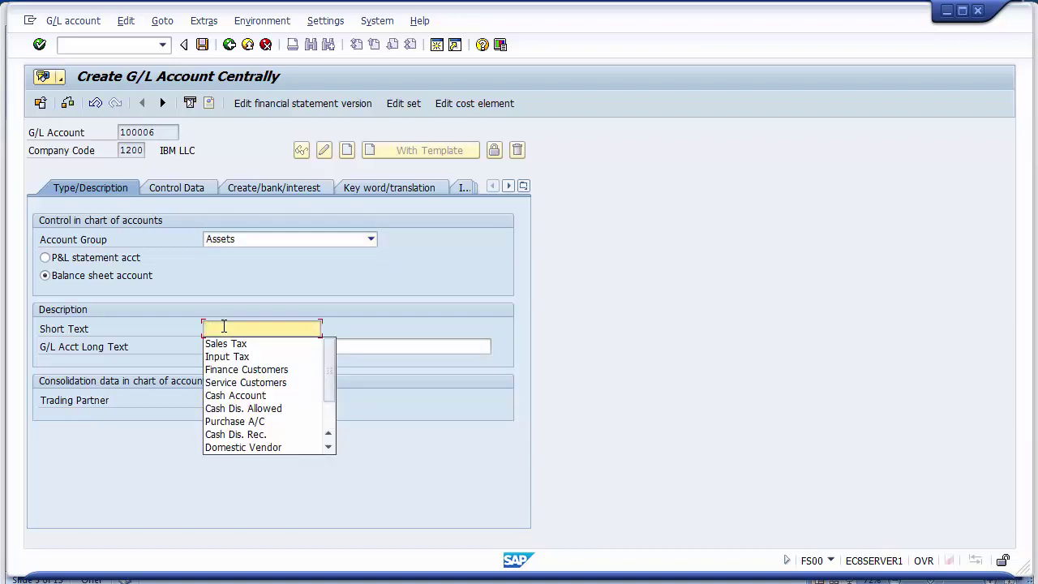
text(Advance to)
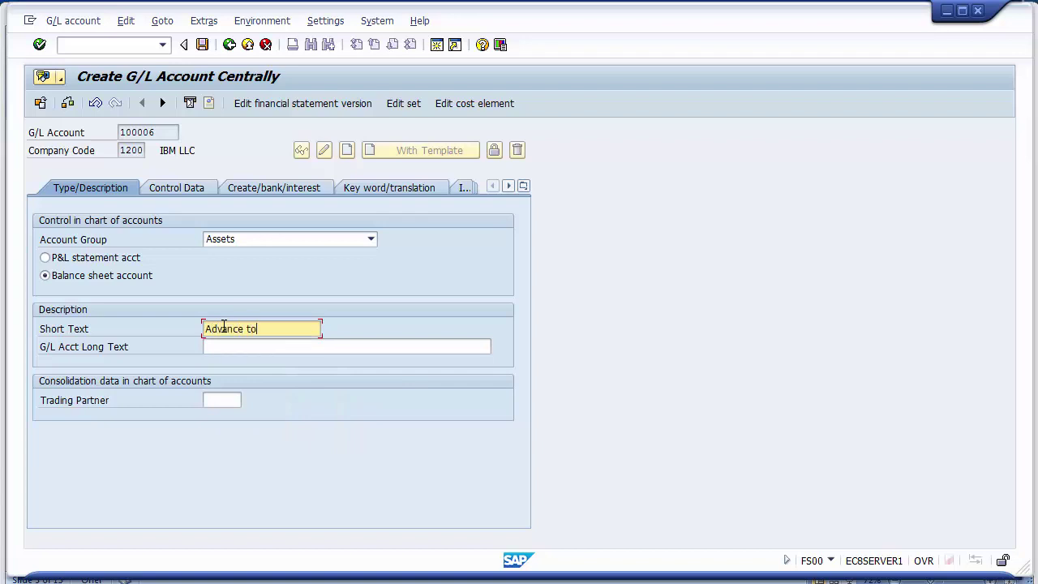
text( R)
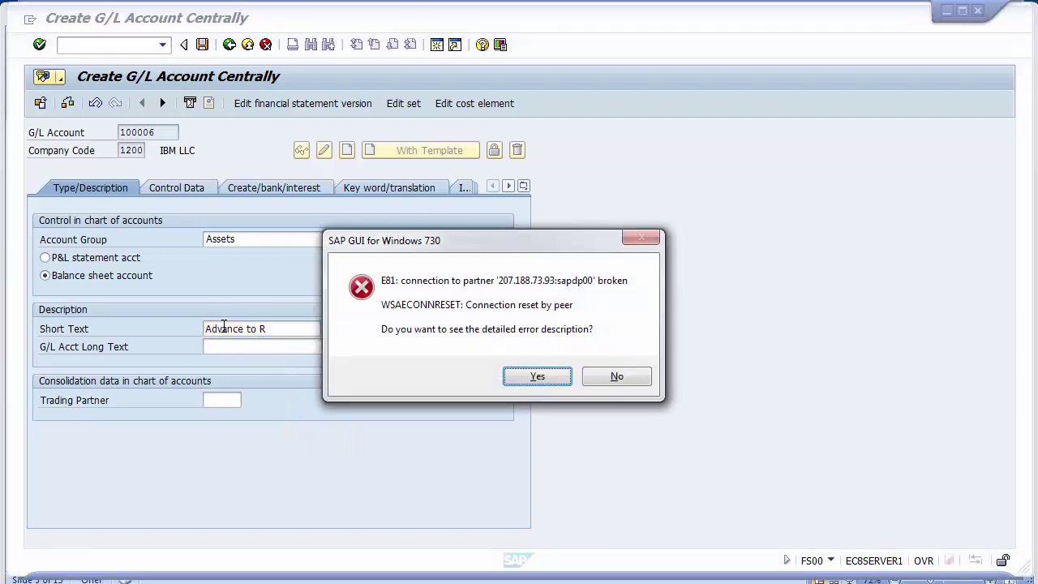
click(604, 380)
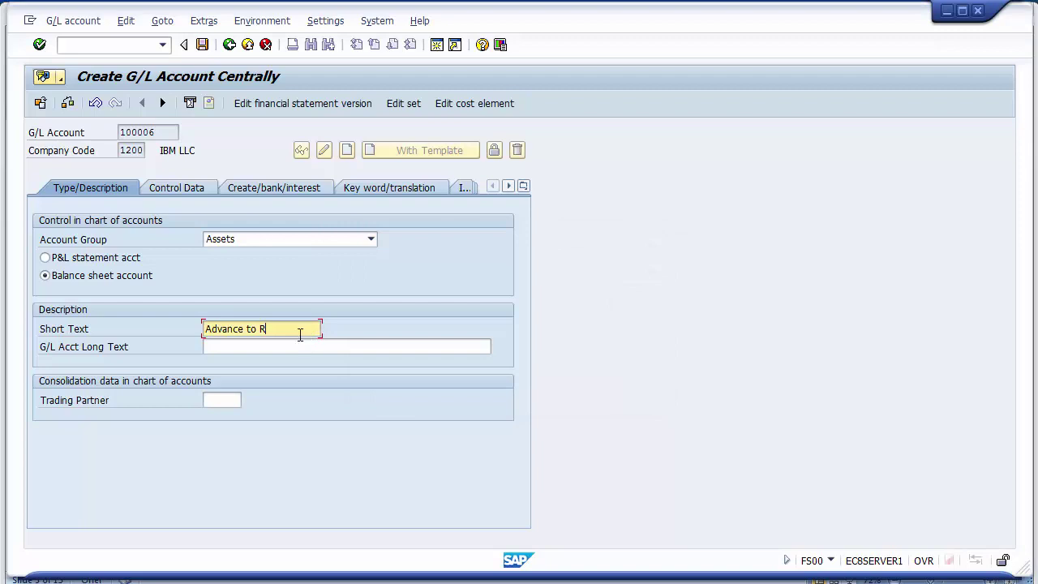
text(ev. Vend)
key(BackSpace)
key(BackSpace)
key(BackSpace)
key(BackSpace)
key(BackSpace)
text(dors)
Enter "Advance to Revenue Vendors Account" as the account's long text.
click(308, 350)
text(Advance )
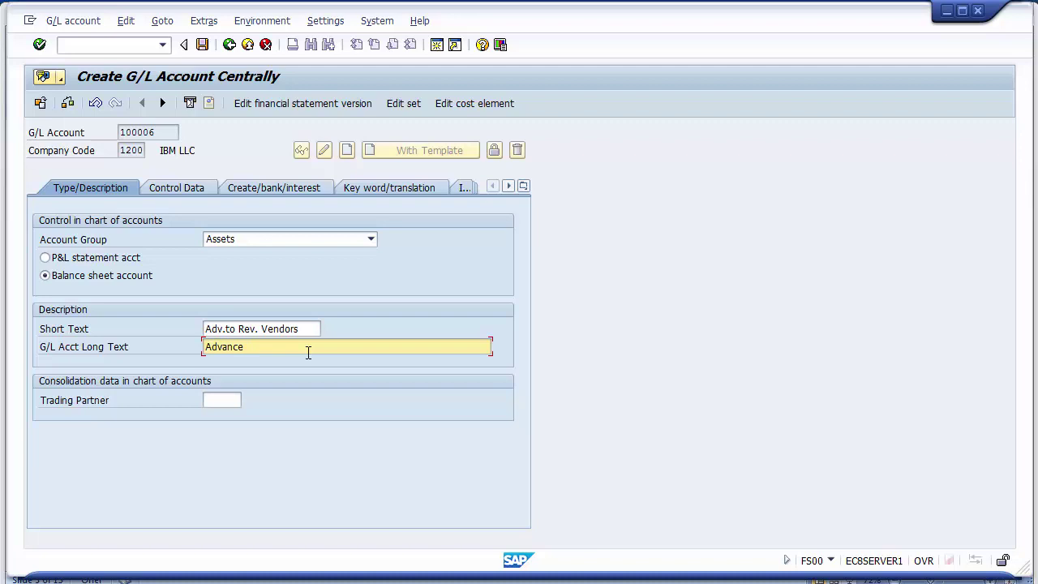
text(to Revenue Vendors Account)
In the account's control data, set the tax category to * and allow posting without tax.
click(176, 185)
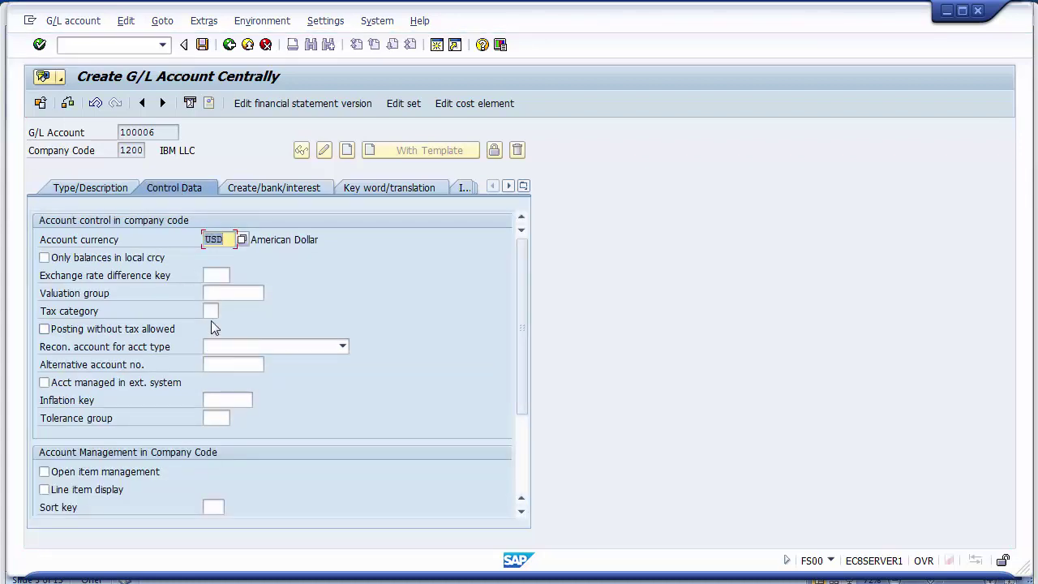
click(209, 310)
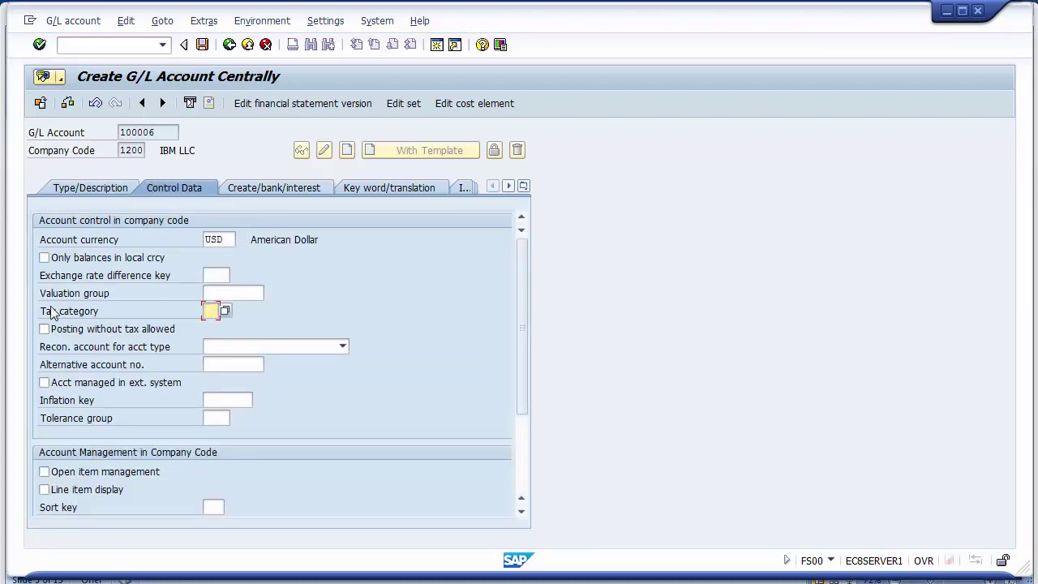
text(*)
key(Tab)
click(69, 329)
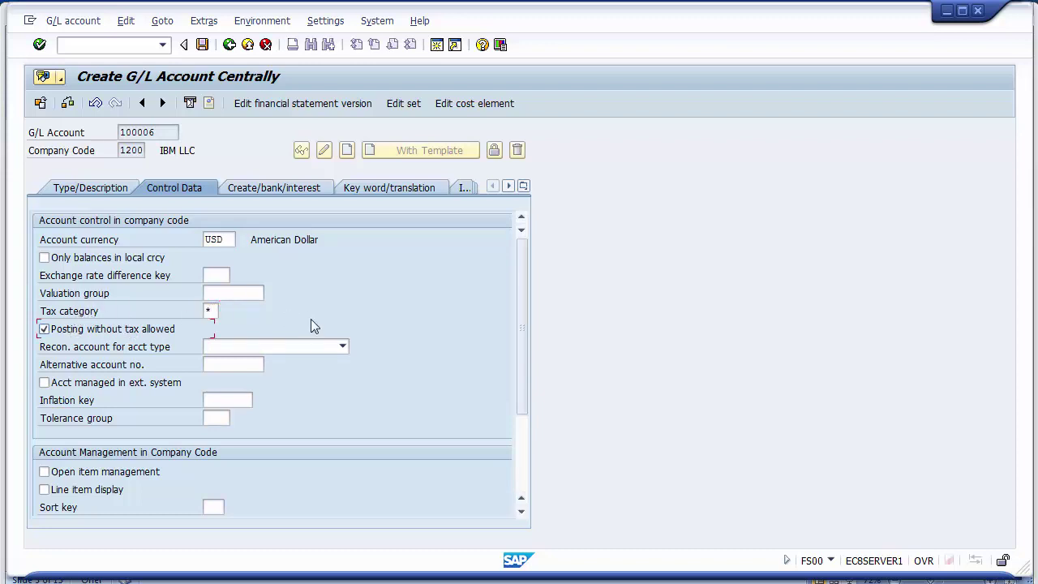
Make the account a reconciliation account for Vendors and enable line item display.
click(69, 351)
click(209, 349)
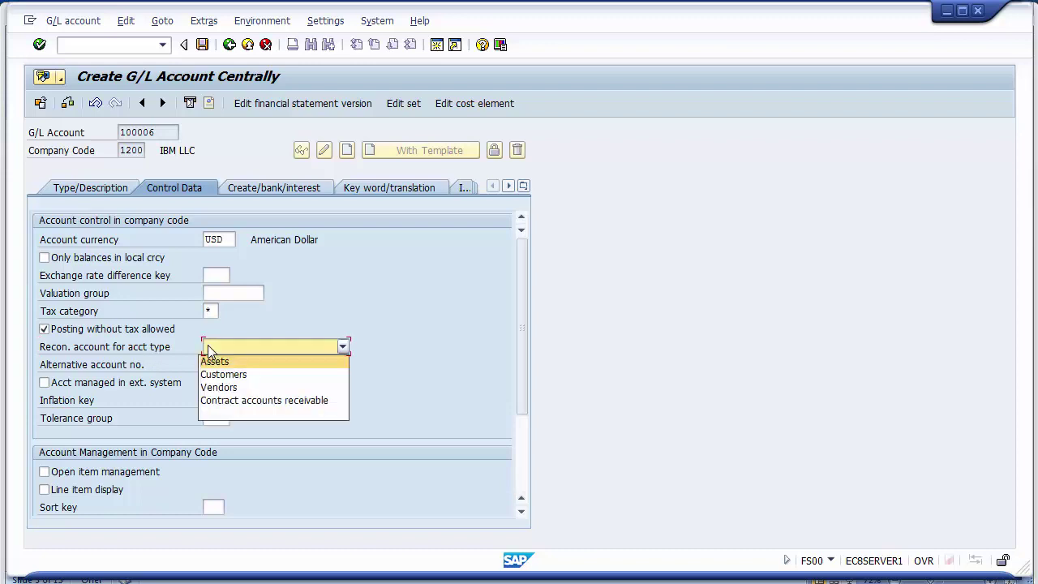
click(228, 389)
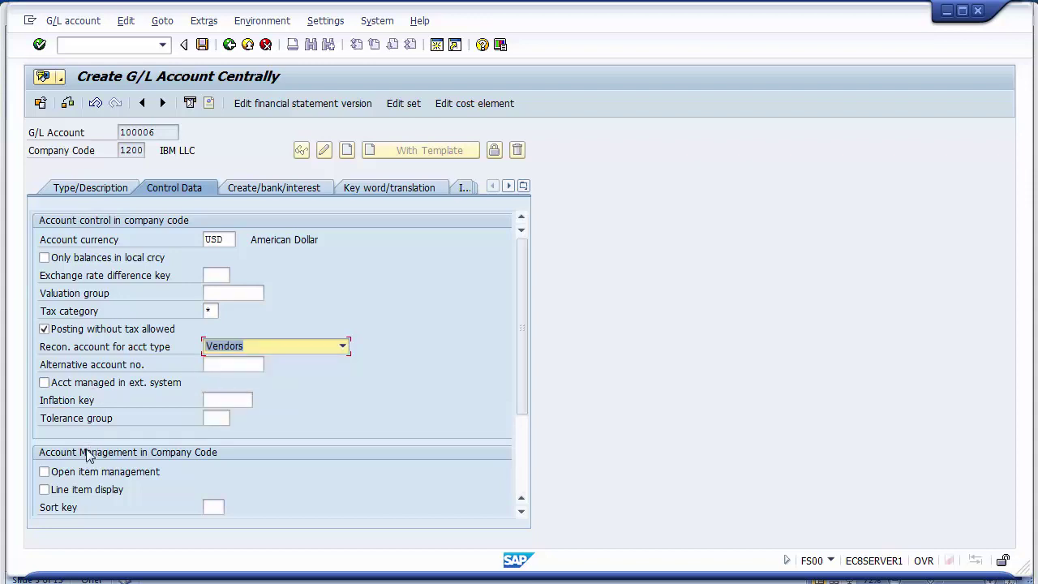
click(72, 490)
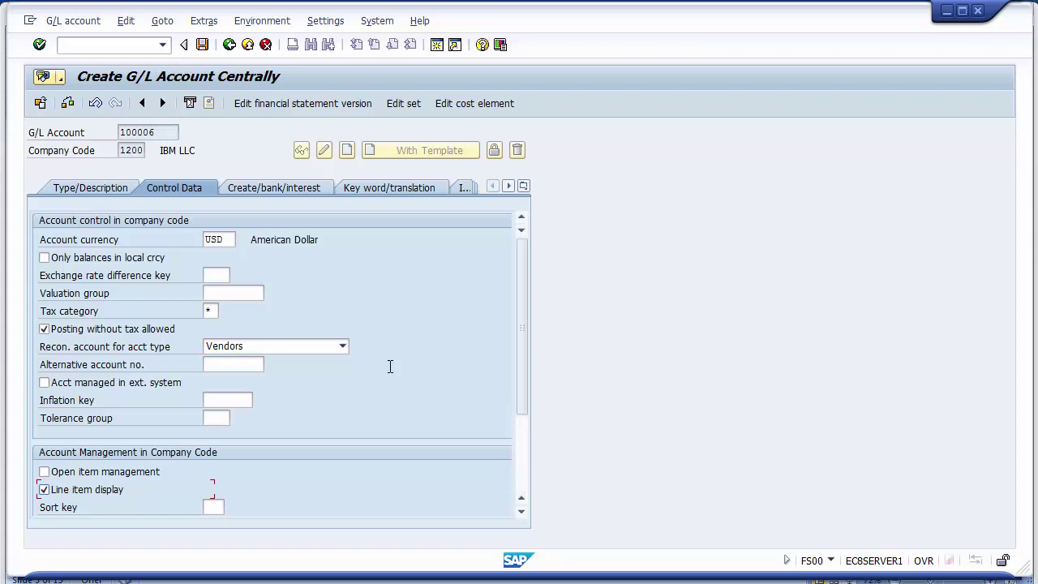
Assign field status group G067 (Reconciliation accounts) and save the account, accepting the sort indicator warning.
click(270, 188)
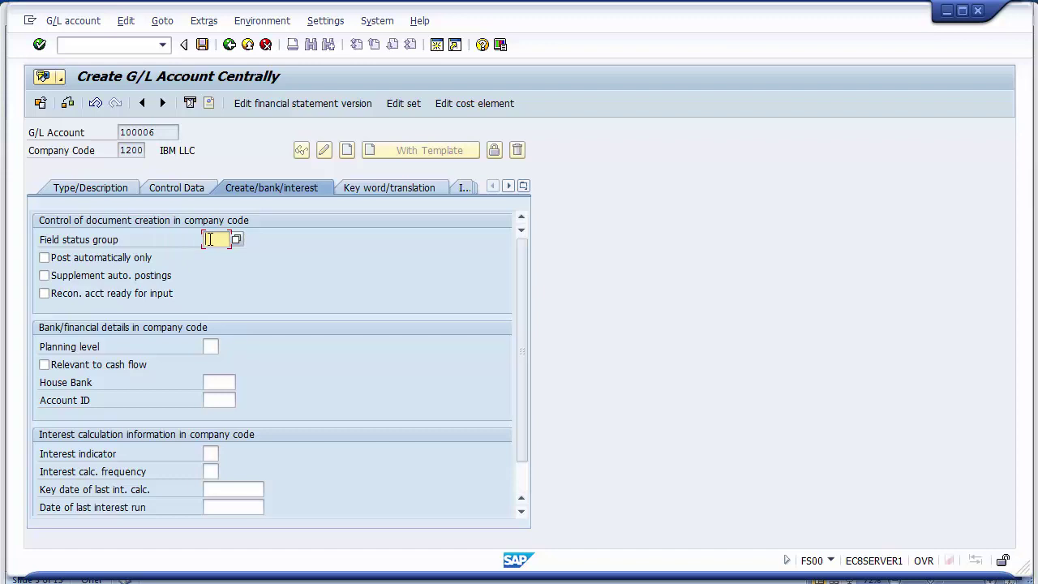
click(236, 239)
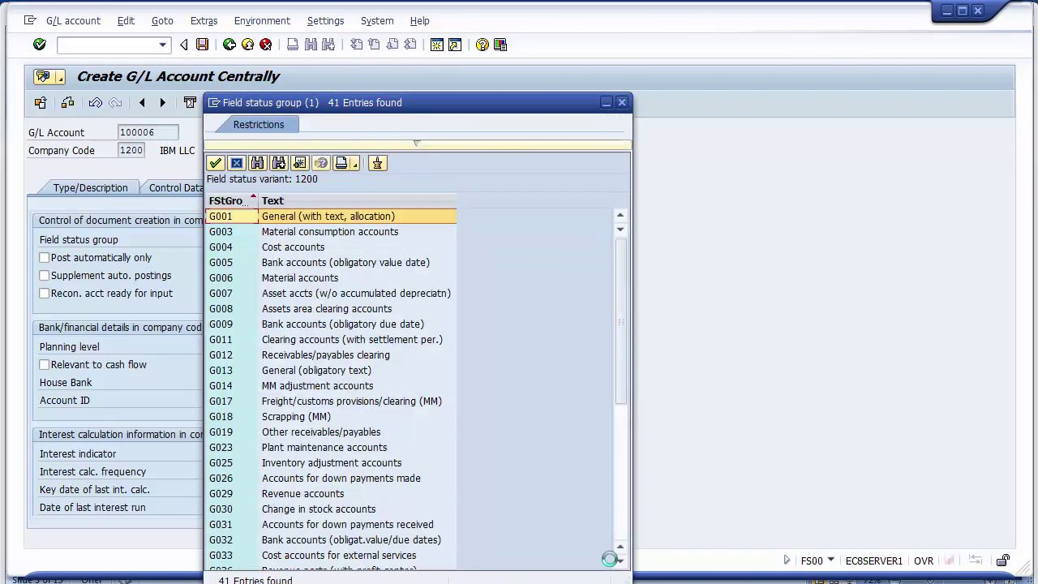
click(620, 534)
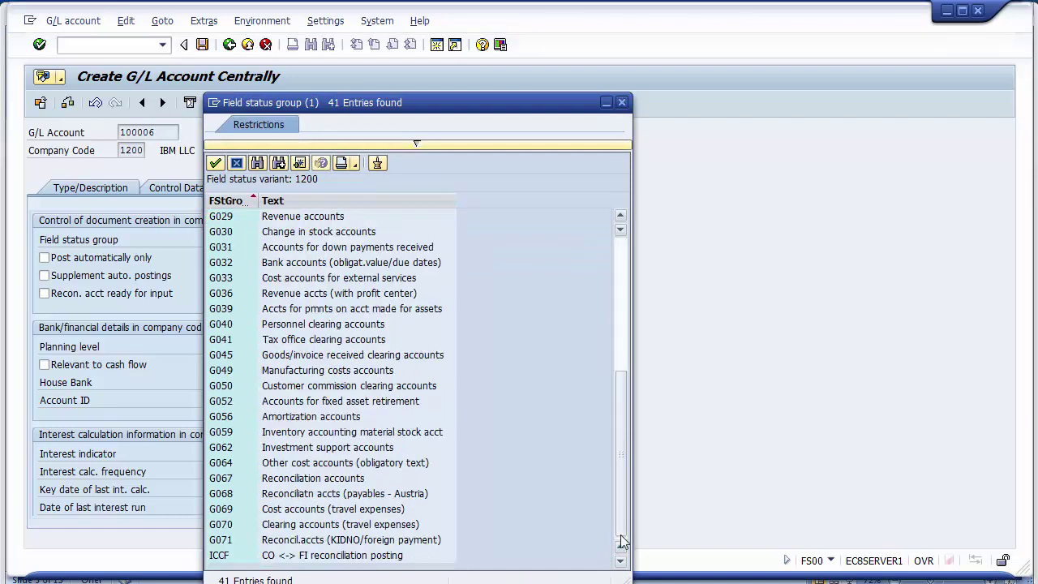
click(224, 481)
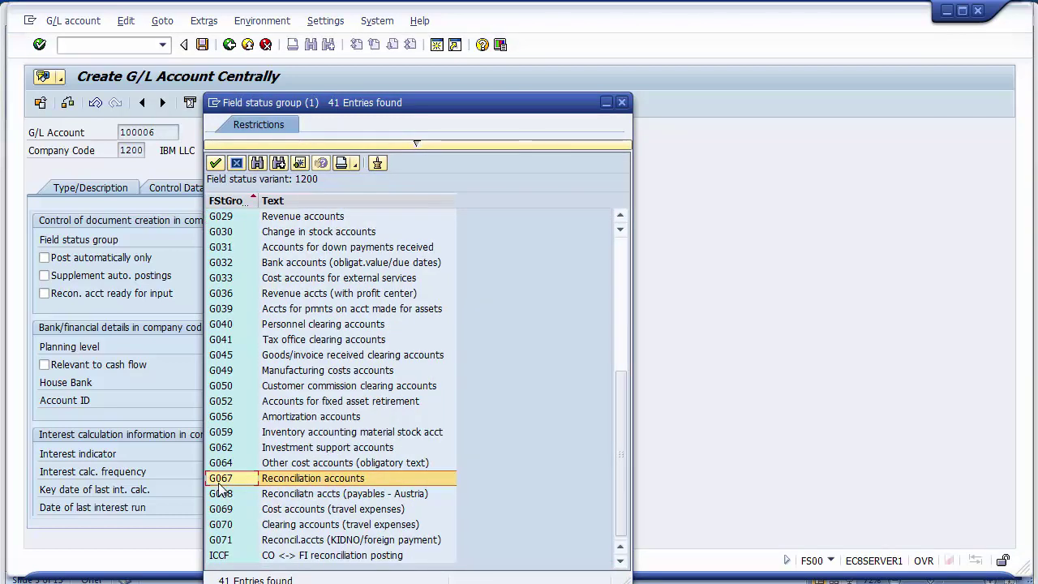
double_click(279, 478)
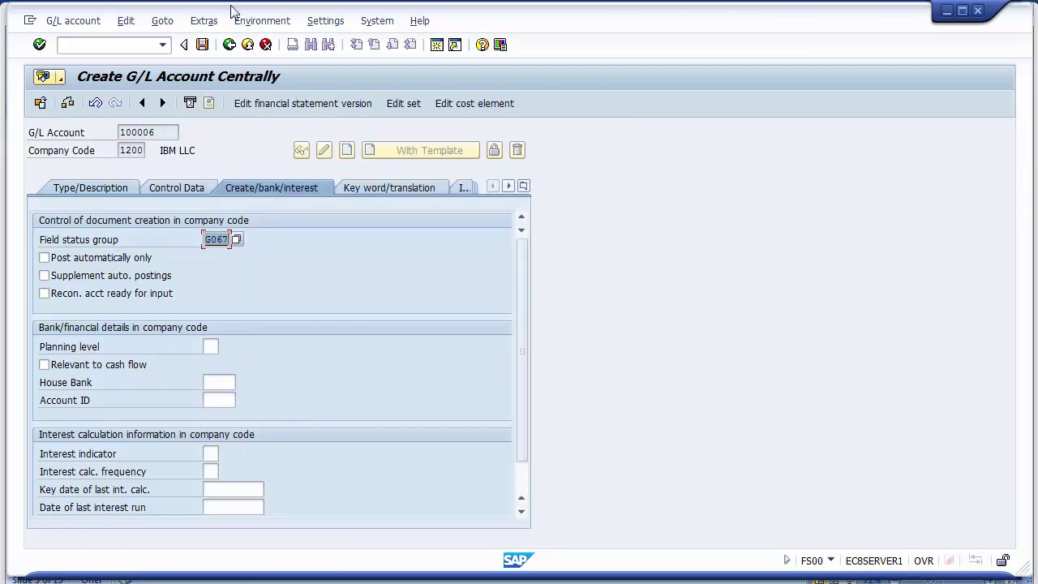
click(202, 46)
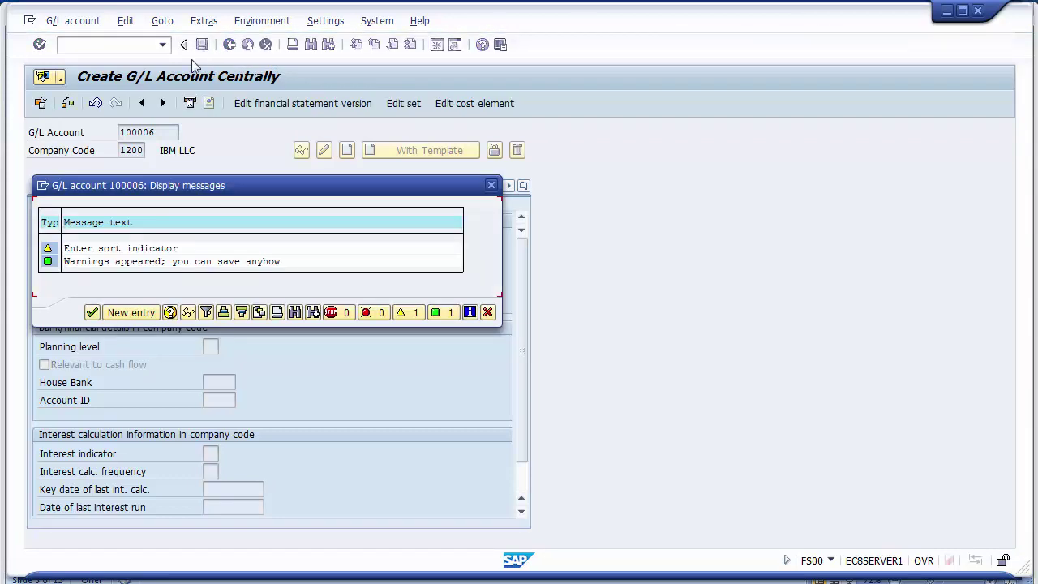
click(92, 313)
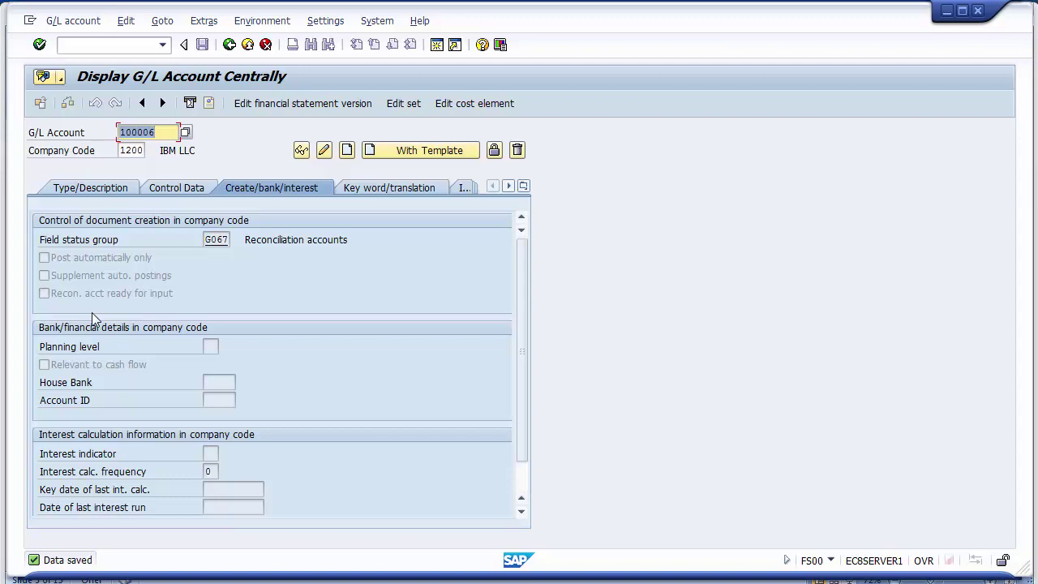
Start creating G/L account 100007 using account 100006 in company code 1200 as the template.
key(End)
key(BackSpace)
text(7)
drag(152, 132, 120, 132)
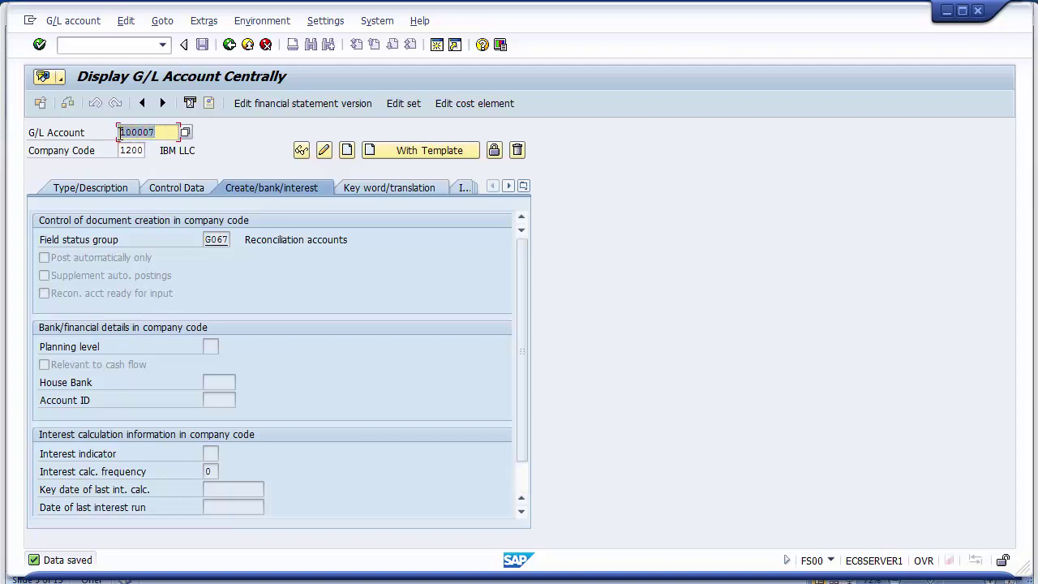
click(415, 154)
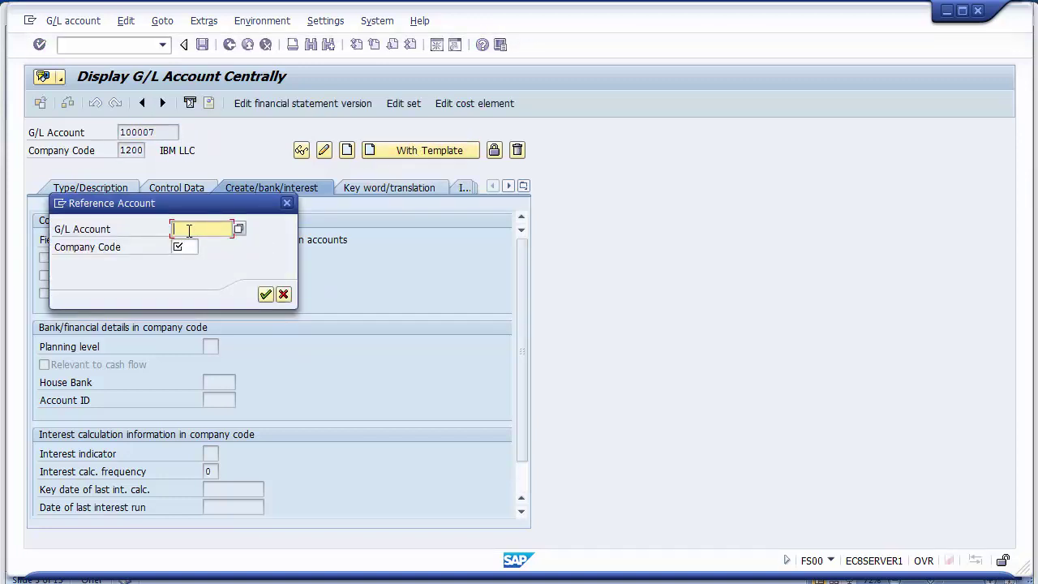
text(100006)
drag(172, 202, 431, 295)
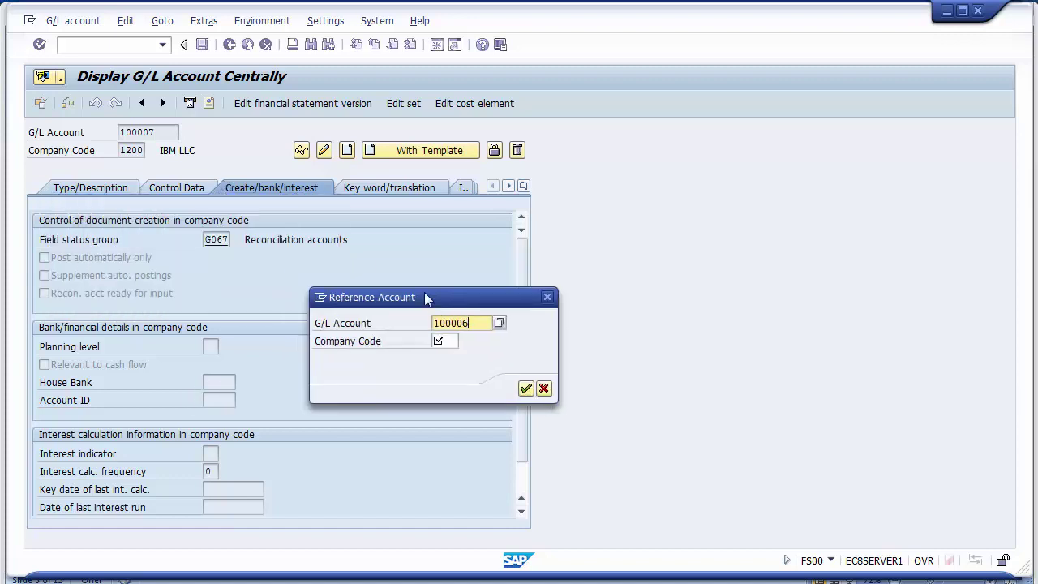
click(455, 344)
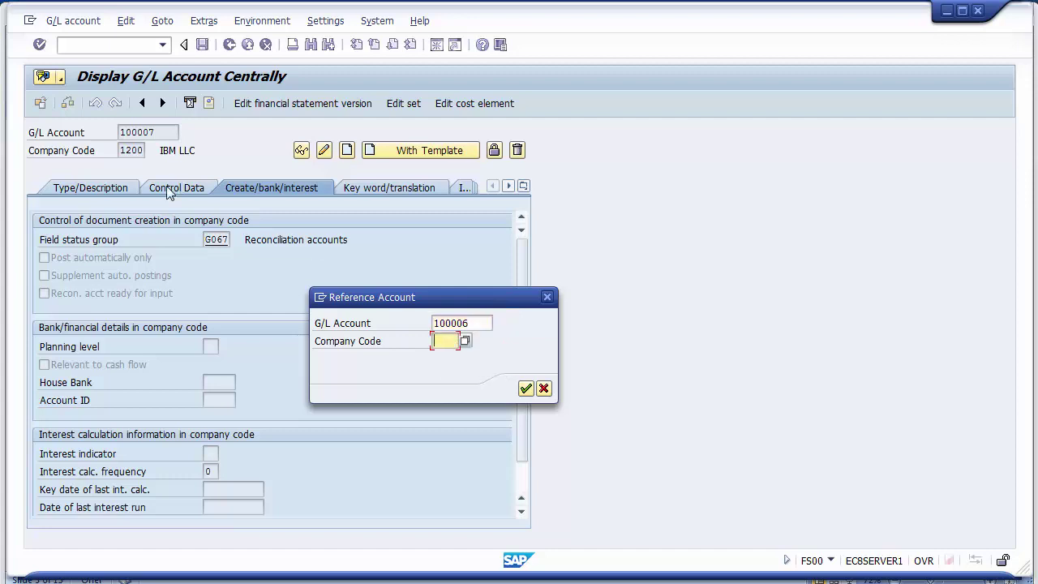
text(1200)
key(Return)
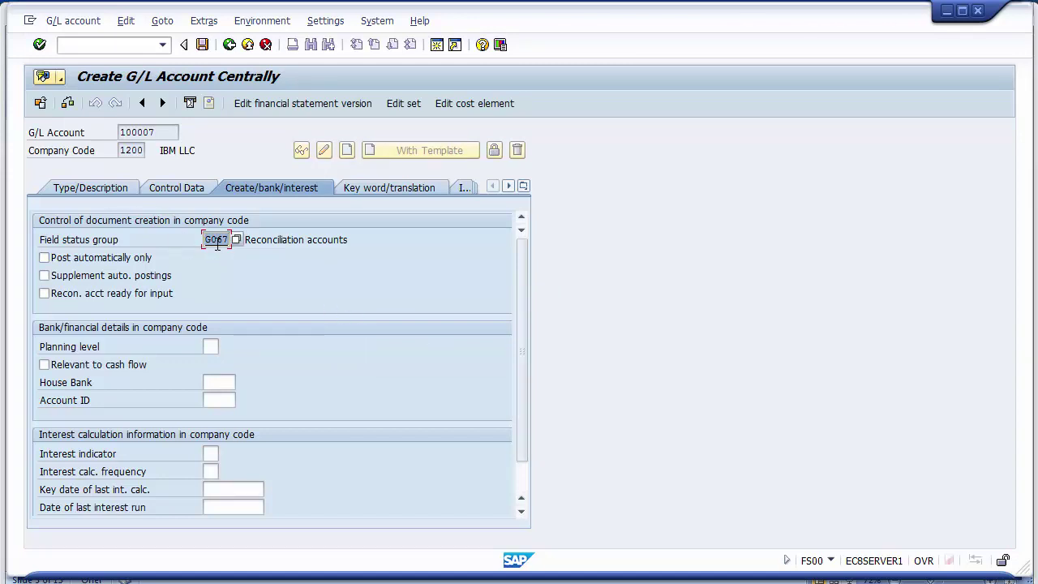
Change the short text of G/L account 100007 to "Adv.to Cap. Vendors".
click(93, 193)
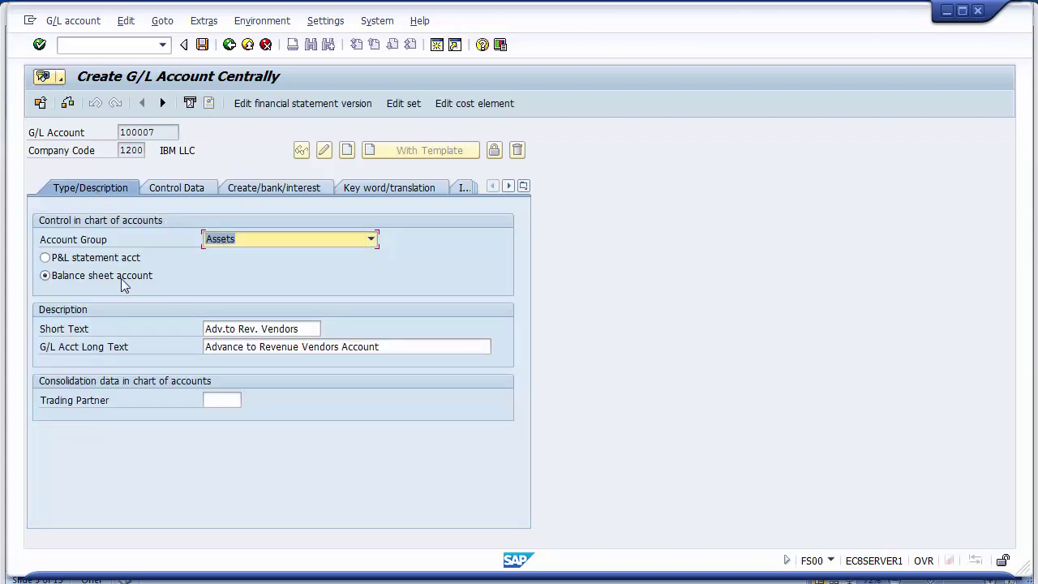
click(312, 331)
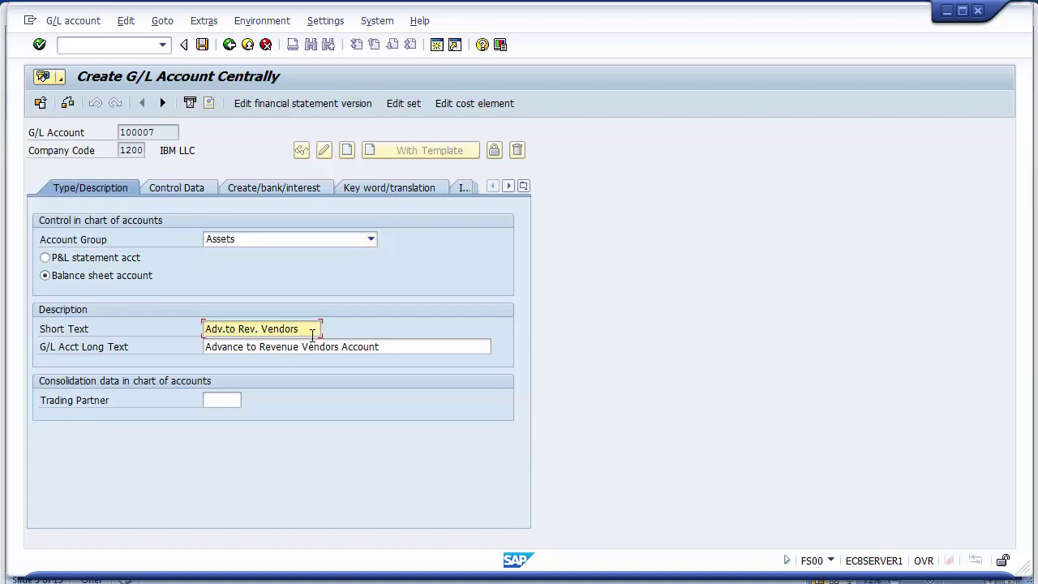
key(BackSpace)
key(BackSpace)
key(BackSpace)
key(BackSpace)
key(BackSpace)
key(BackSpace)
key(BackSpace)
key(BackSpace)
key(BackSpace)
key(BackSpace)
key(BackSpace)
key(BackSpace)
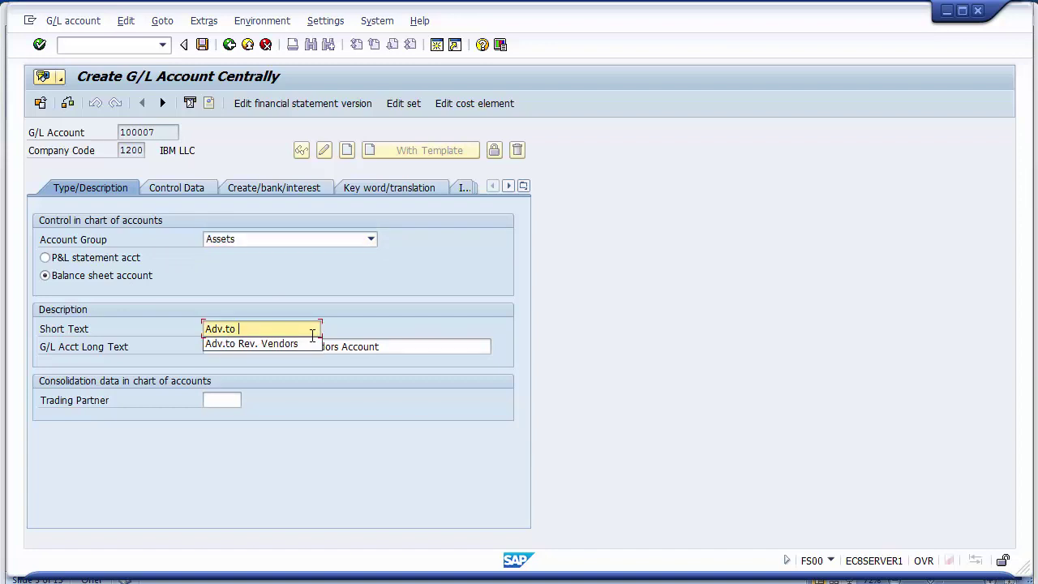
text(Cap. )
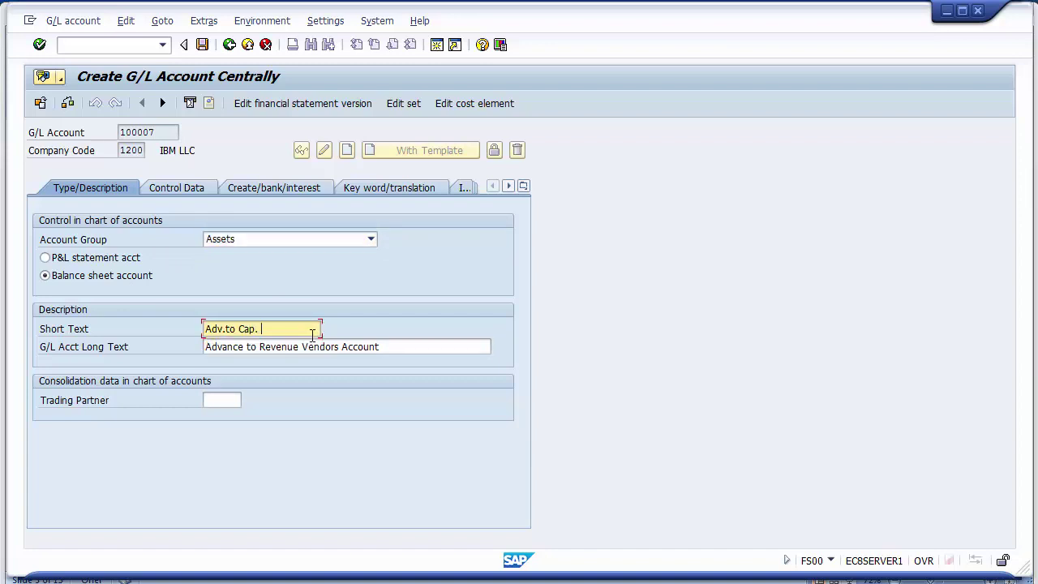
text(Vendors)
Change the account's long text to "Advance to Capital Vendors Account".
click(262, 347)
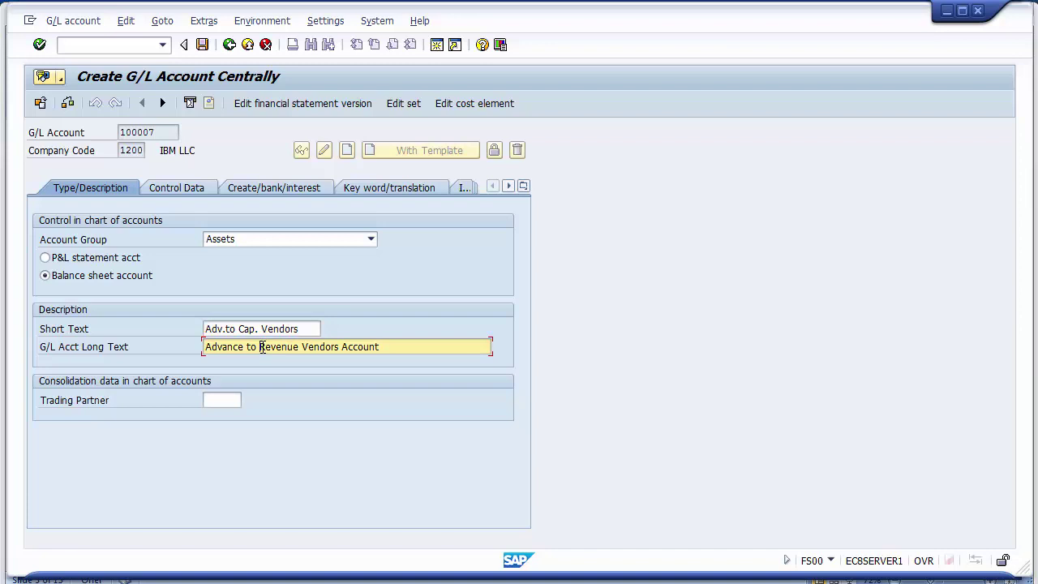
click(262, 348)
text(Capital)
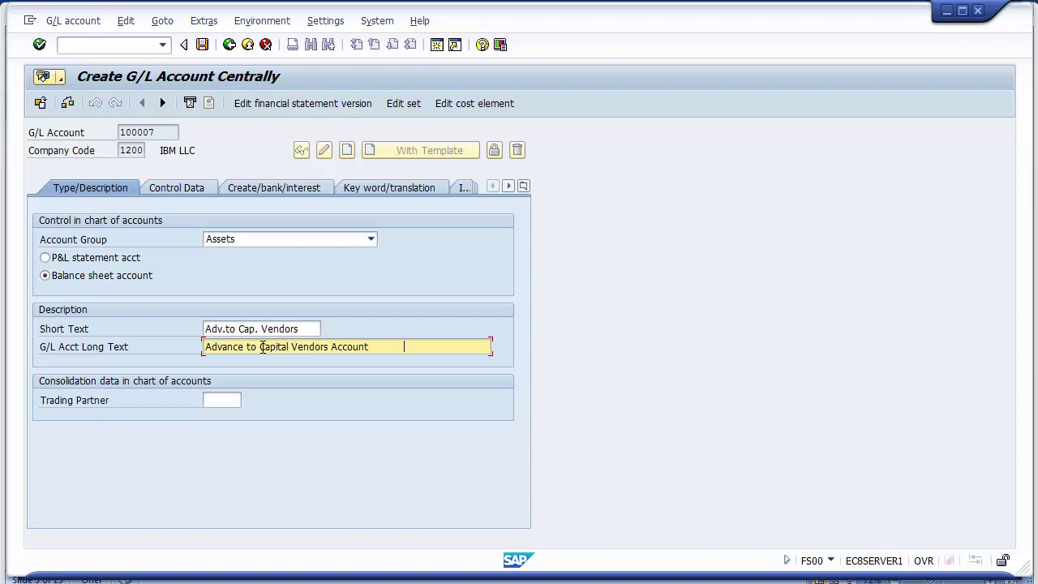
Check the copied control data and field status group, and save account 100007, accepting the sort indicator warning.
click(186, 189)
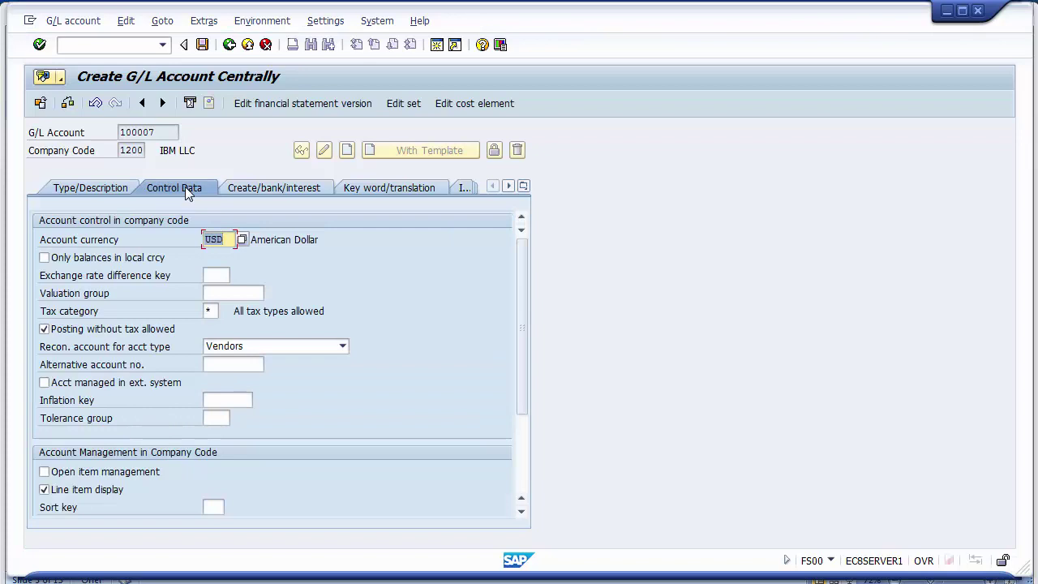
click(203, 46)
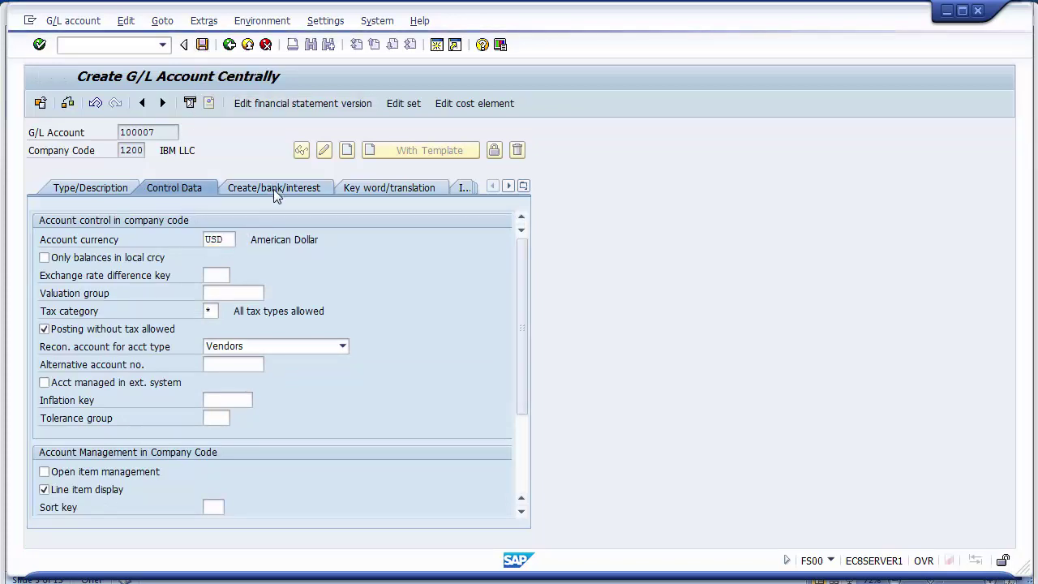
click(274, 192)
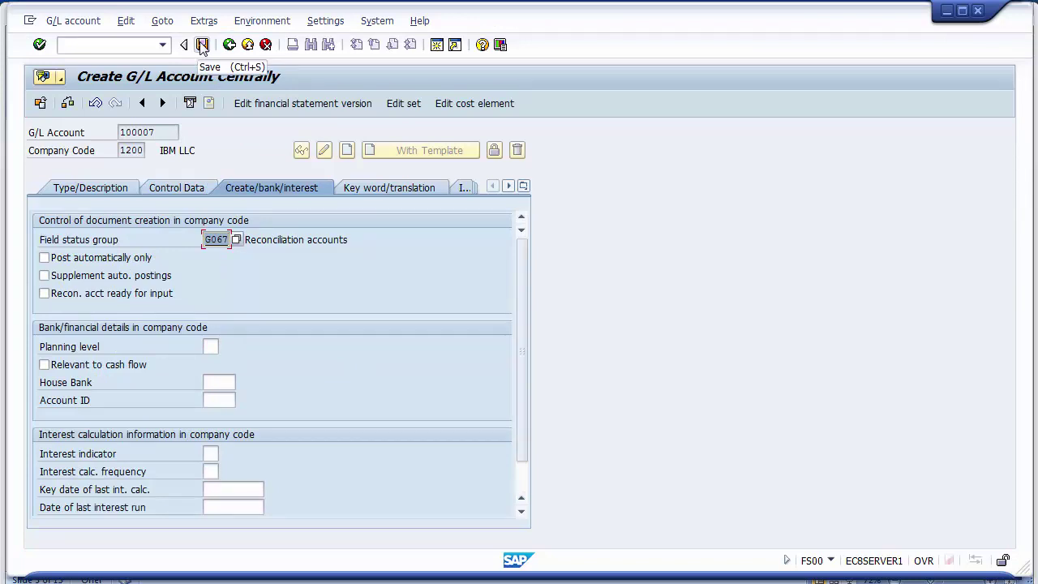
click(203, 45)
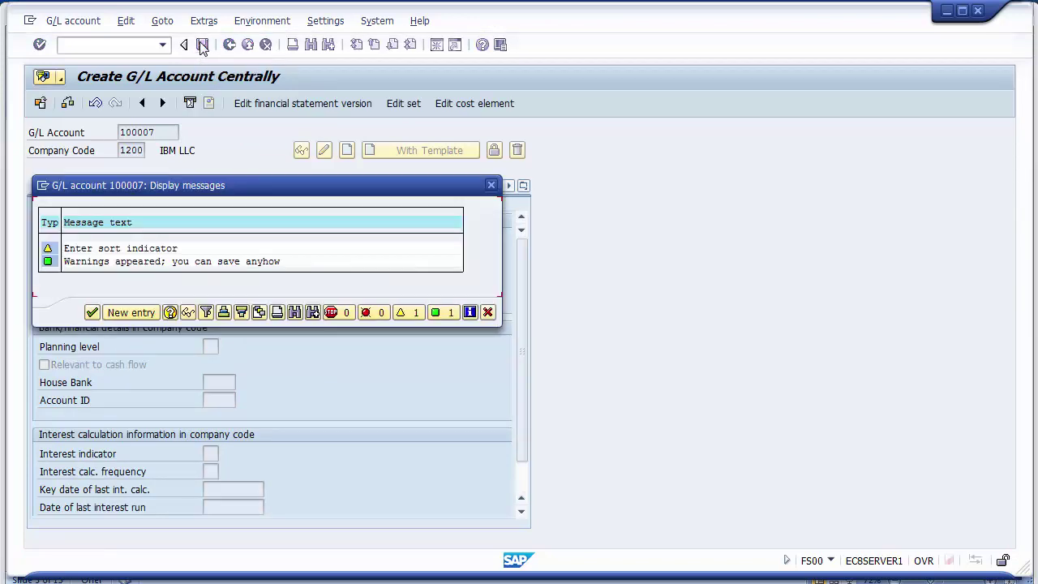
click(91, 312)
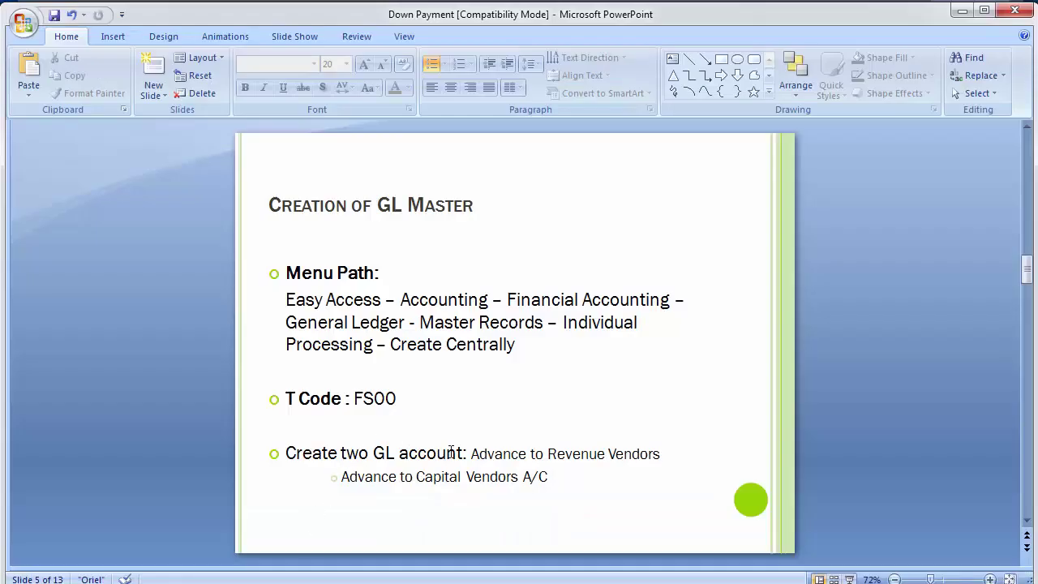
Highlight the names of the two vendor advance accounts on the PowerPoint slide about GL master creation, and return to SAP.
click(477, 455)
drag(495, 456, 665, 456)
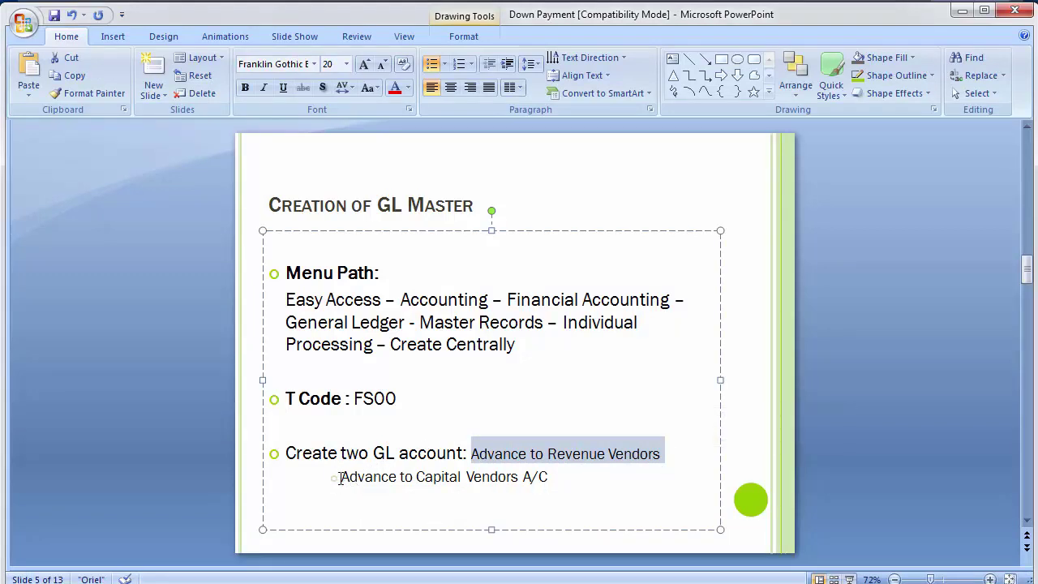
drag(343, 478, 567, 478)
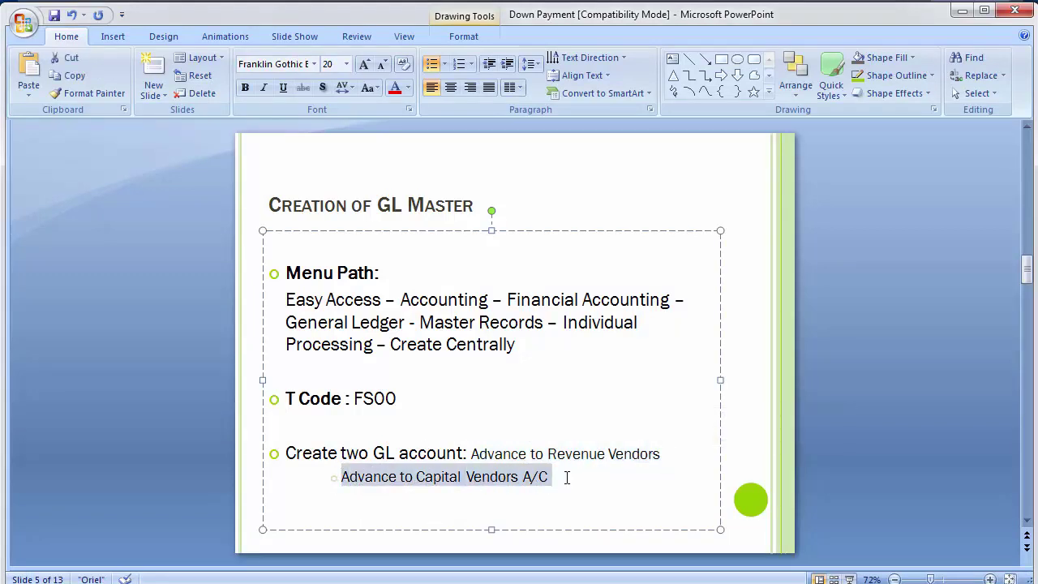
click(134, 374)
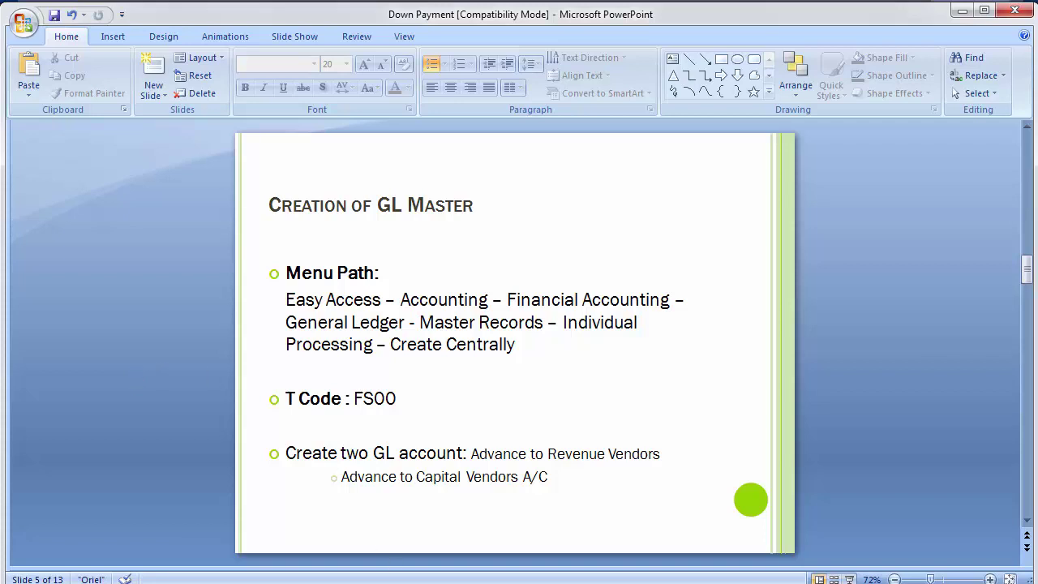
click(320, 525)
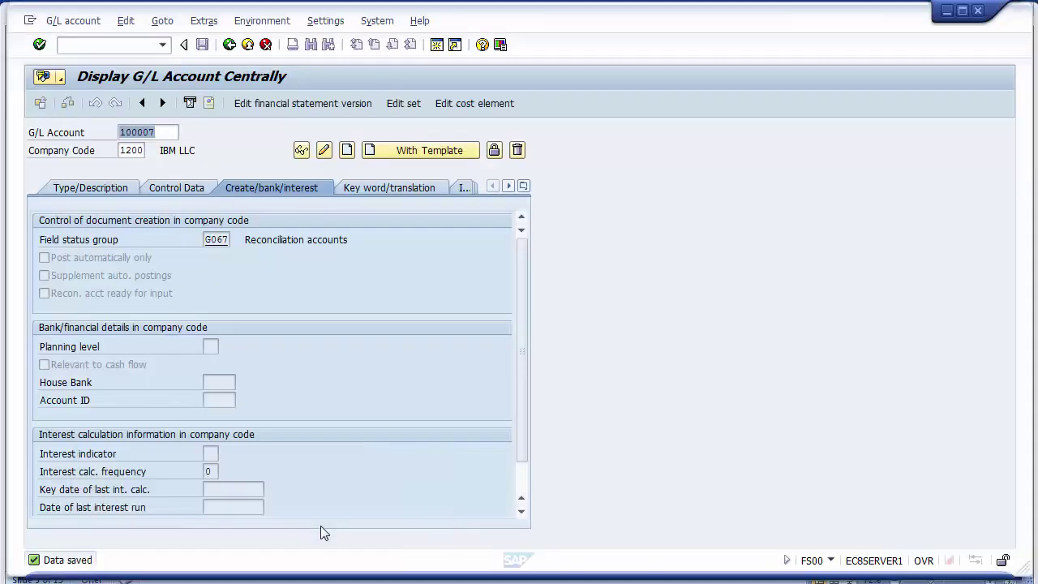
Read the PowerPoint slide on defining the alternative reconciliation account for vendor down payments, including its menu path and transaction code.
key(alt+Tab)
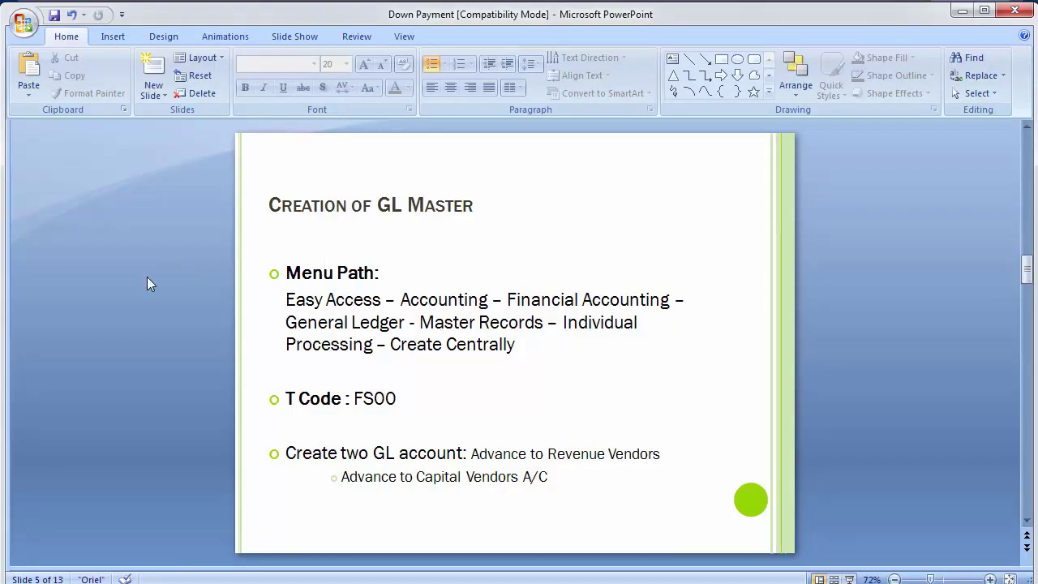
scroll(147, 277, down, 2)
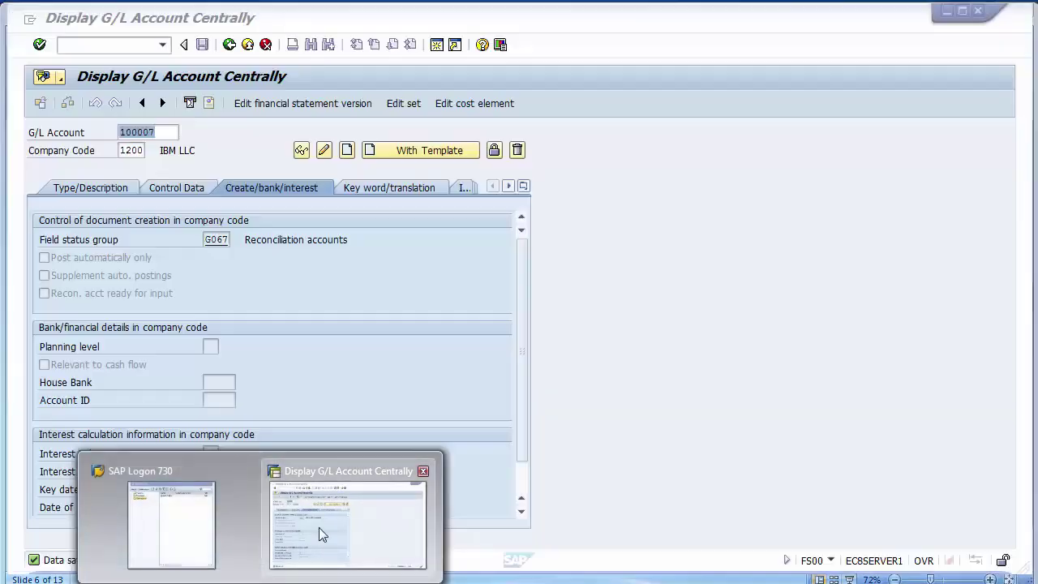
click(319, 527)
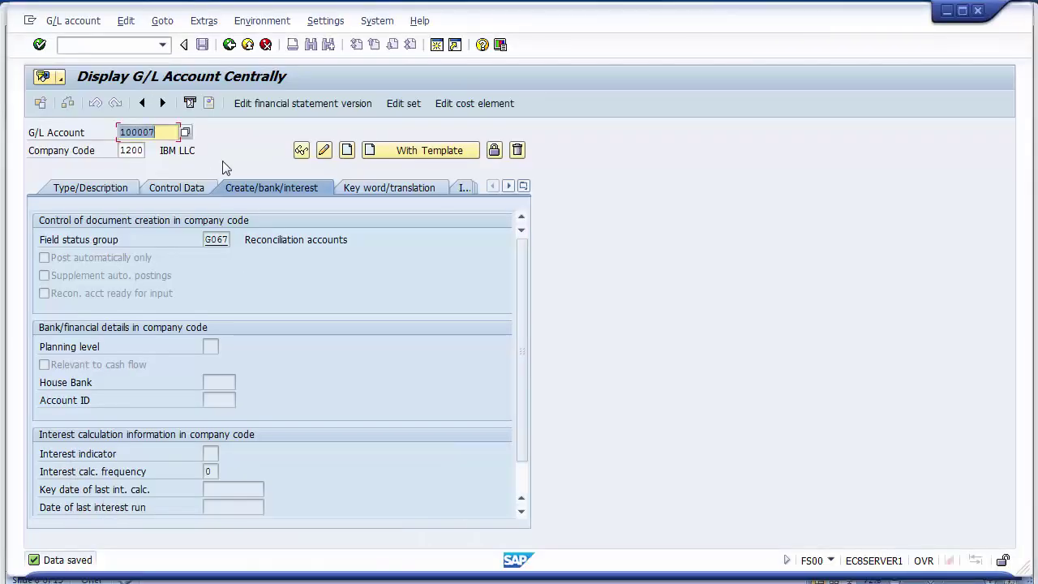
click(103, 45)
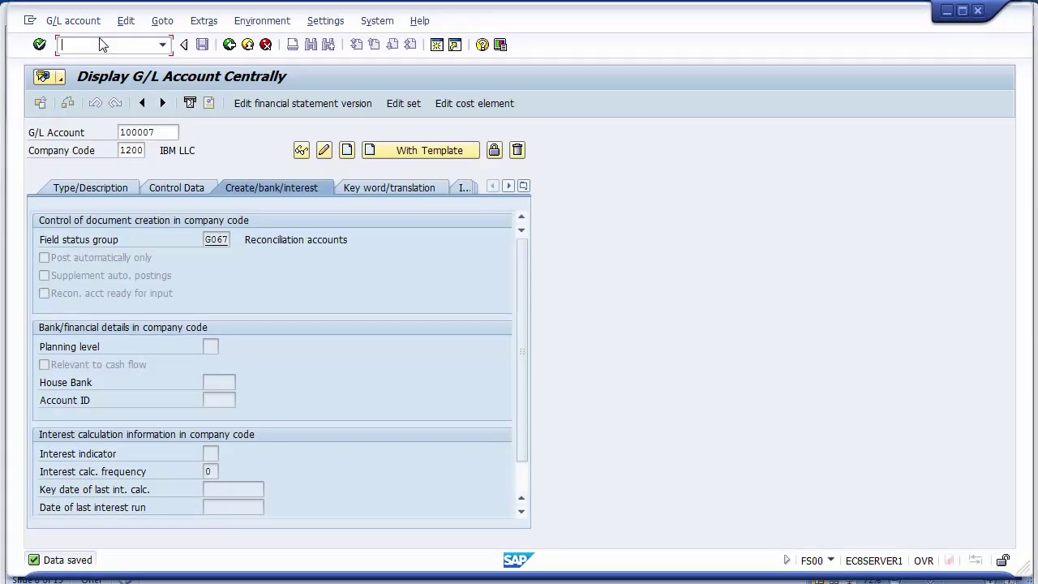
key(alt+Tab)
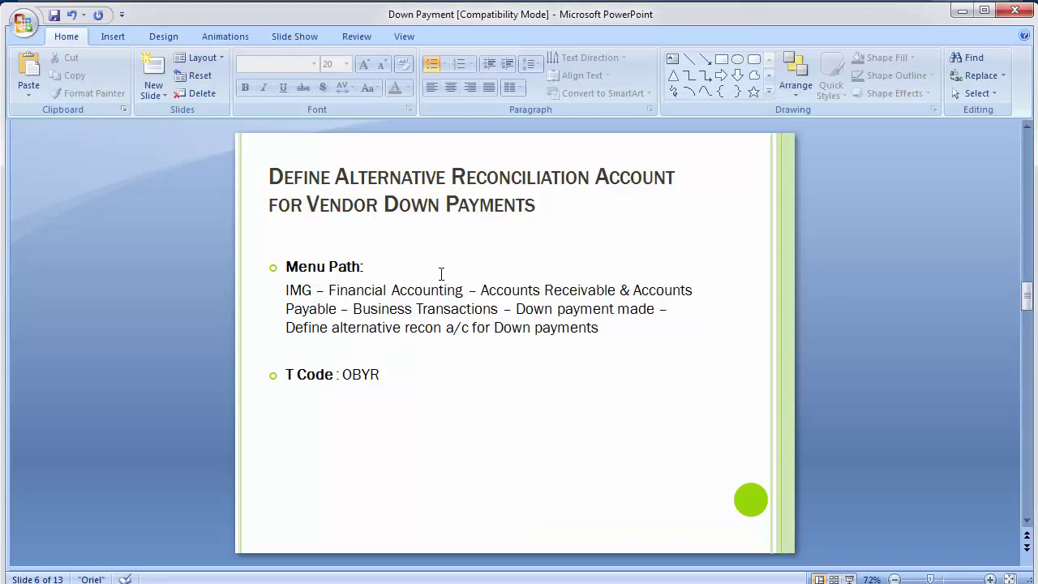
key(alt+Tab)
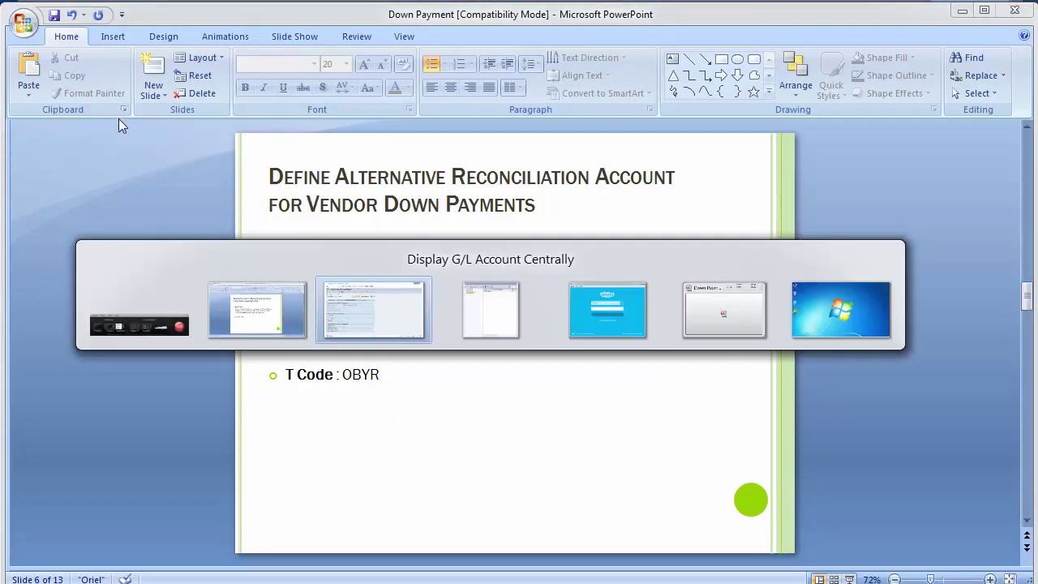
Leave the G/L account display and open the SAP Customizing Implementation Guide through transaction SPRO.
text(/n)
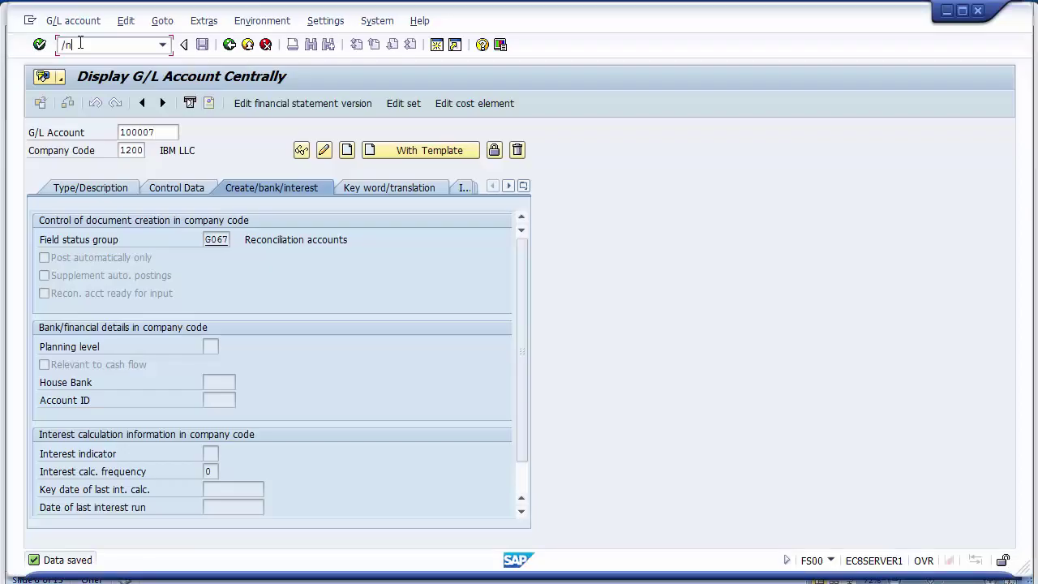
text(fs00)
key(Return)
click(99, 108)
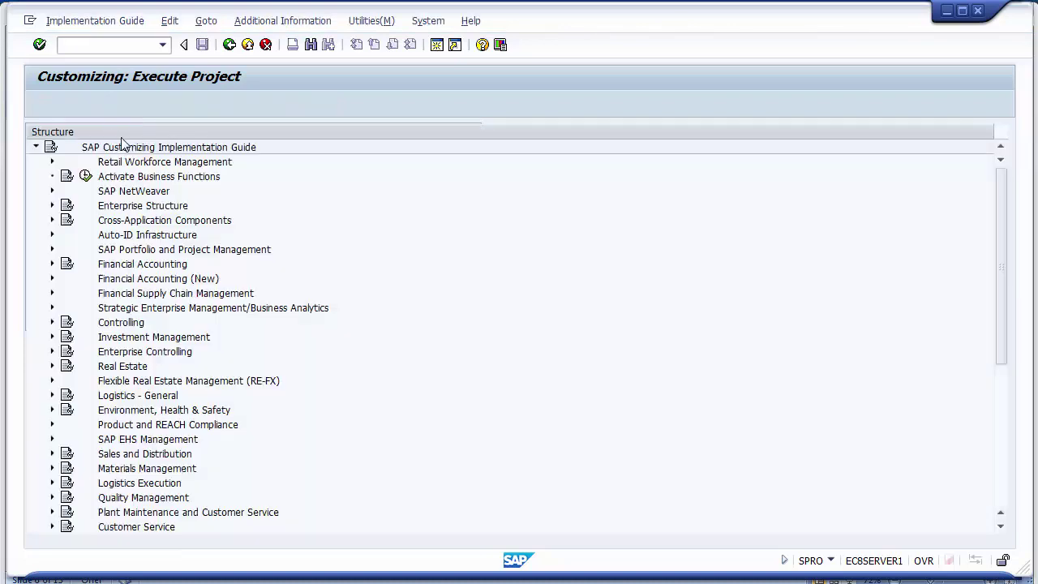
Under Financial Accounting (New), Accounts Receivable and Accounts Payable, Business Transactions, Down Payment Made, execute Define Alternative Reconciliation Account for Down Payments.
click(52, 279)
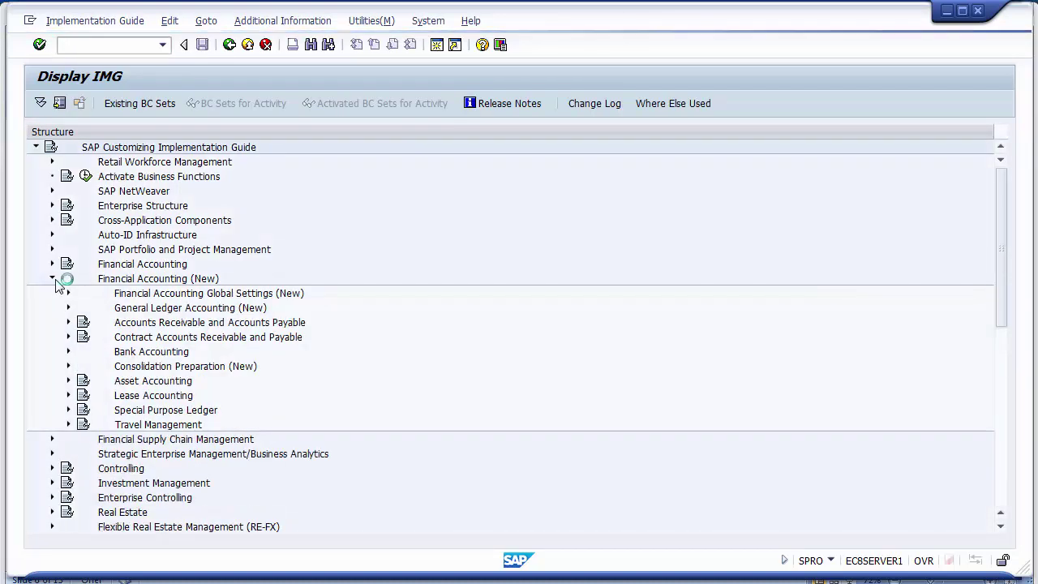
click(69, 323)
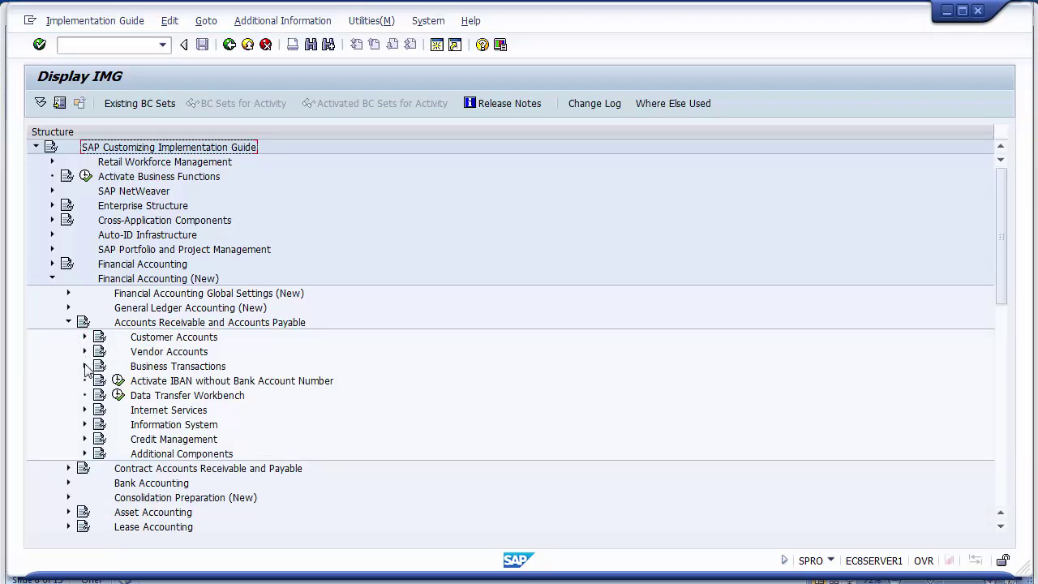
click(85, 366)
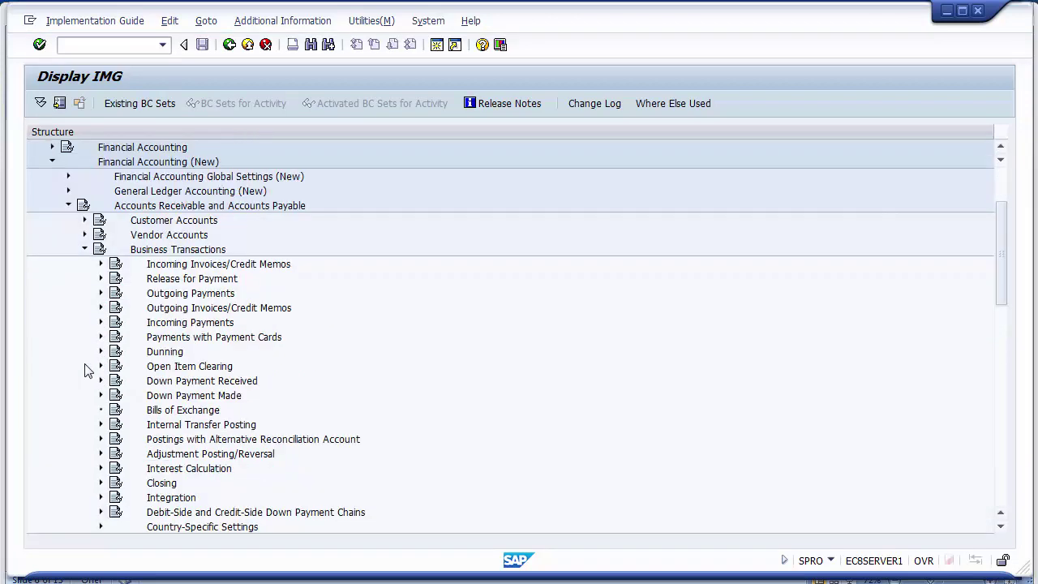
click(162, 396)
click(101, 396)
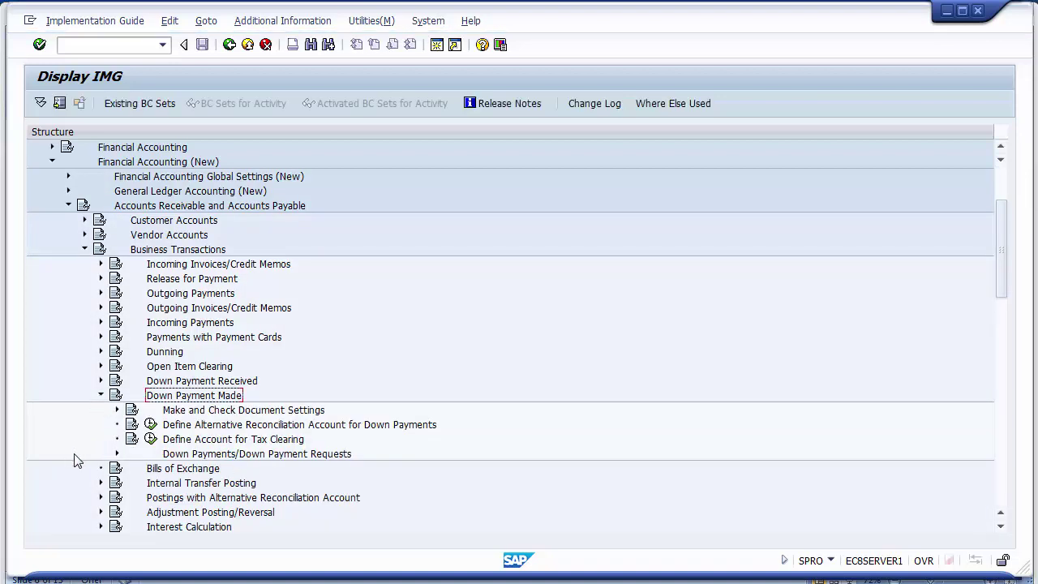
click(249, 429)
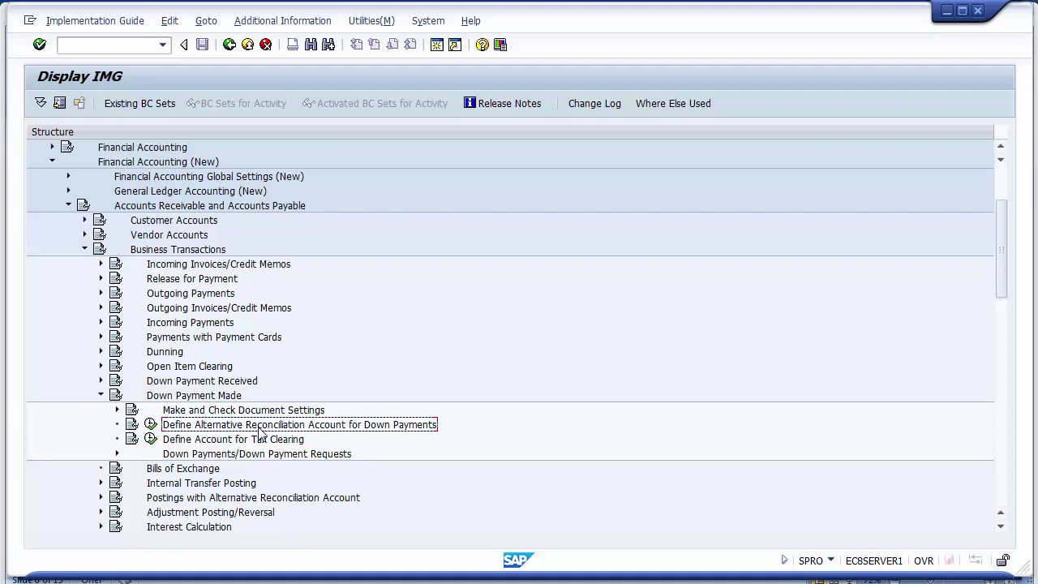
click(151, 425)
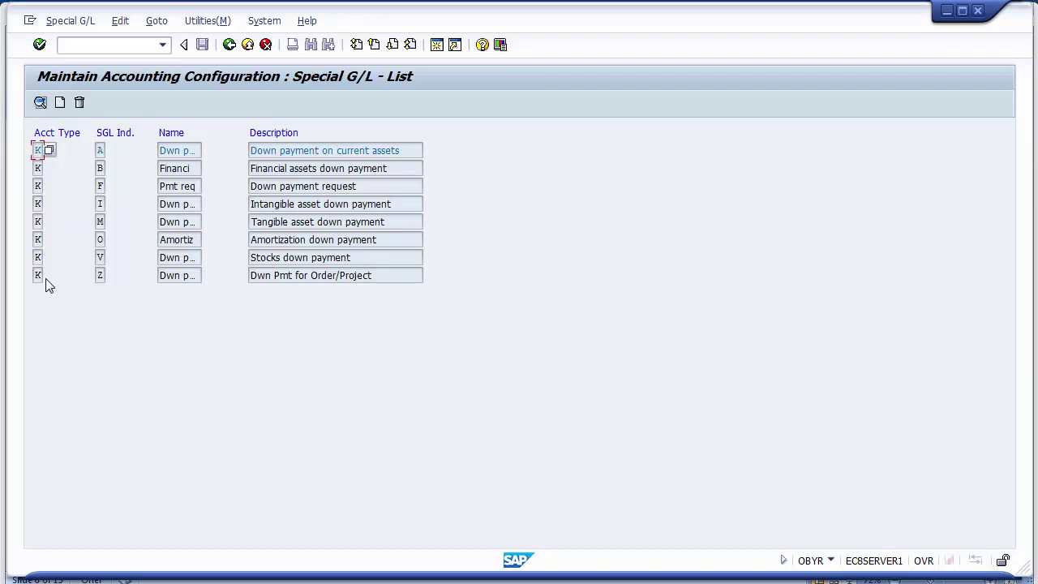
Examine the special G/L indicators for account type K, comparing down payment on current assets (A) with down payment request (F).
click(123, 134)
click(101, 238)
click(99, 150)
drag(413, 151, 336, 151)
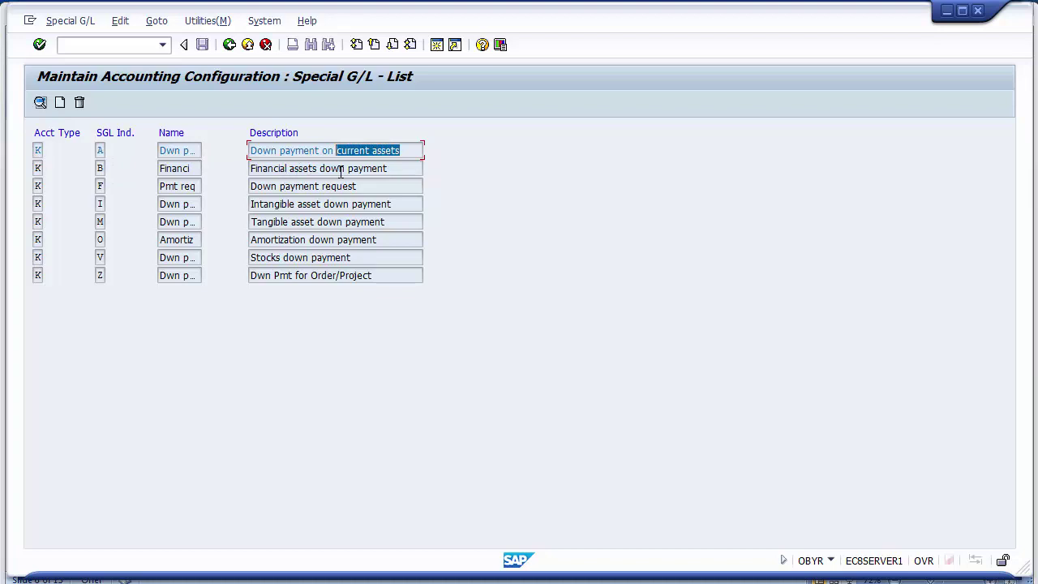
click(178, 187)
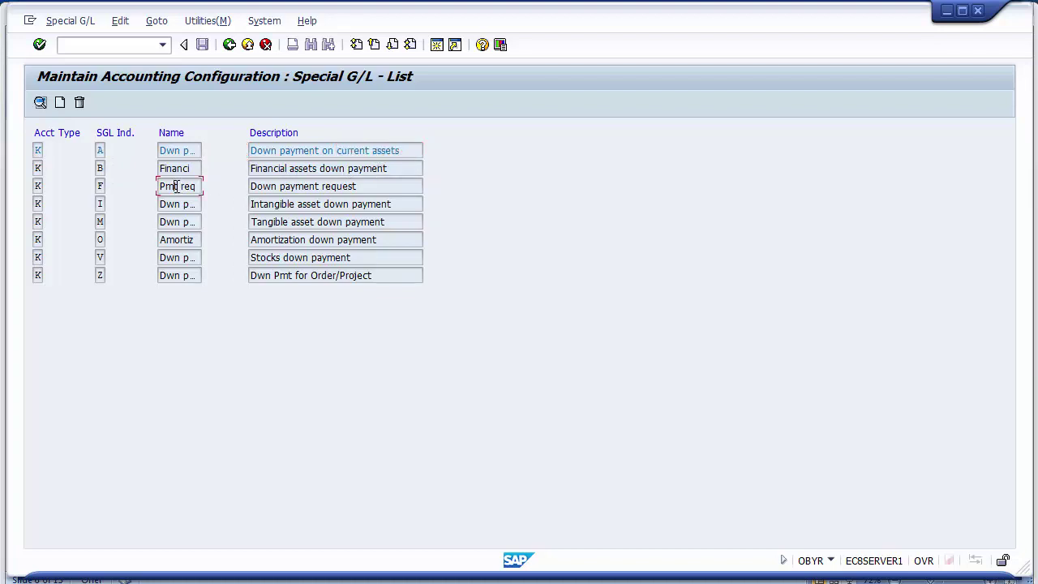
drag(385, 184, 244, 191)
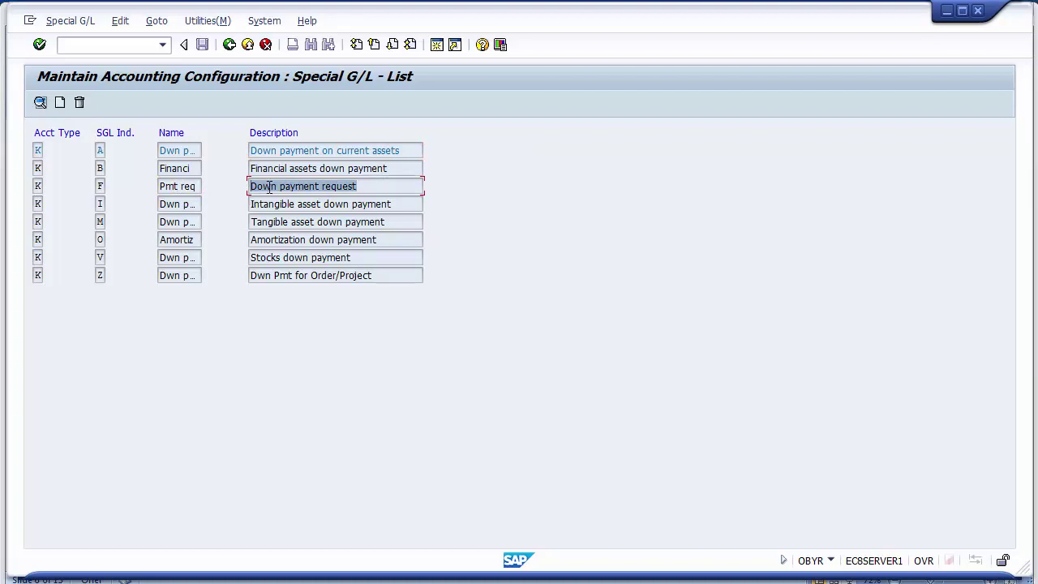
click(98, 204)
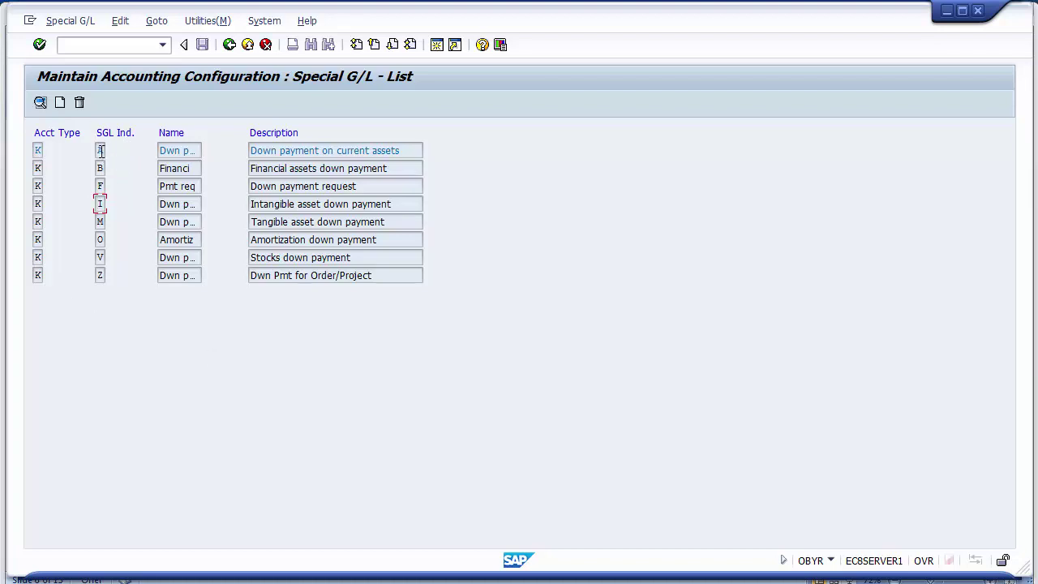
Open special G/L indicator A for chart of accounts 1000, review its reconciliation and special G/L account fields, and return to the list.
double_click(101, 151)
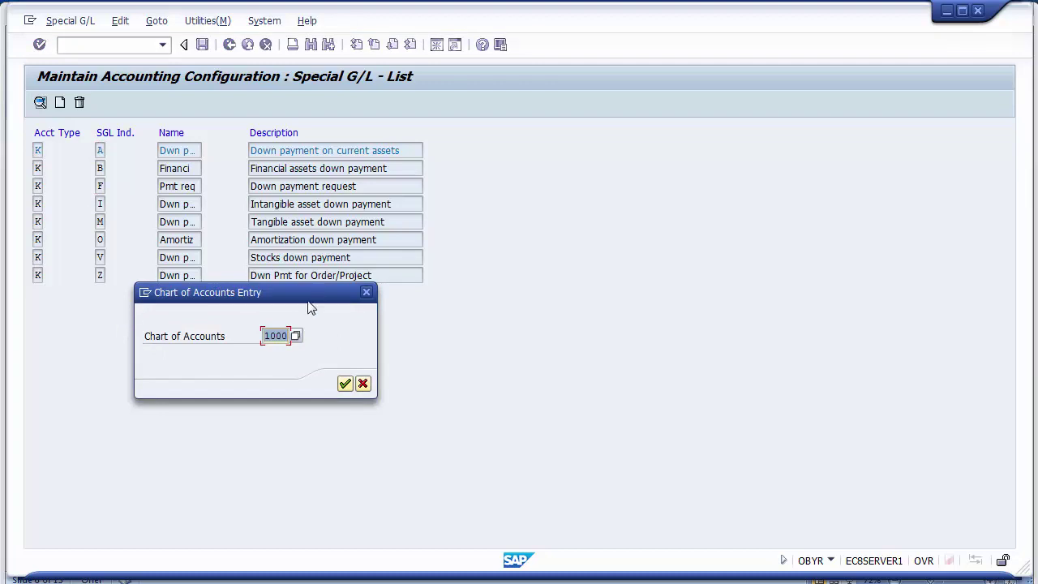
click(289, 335)
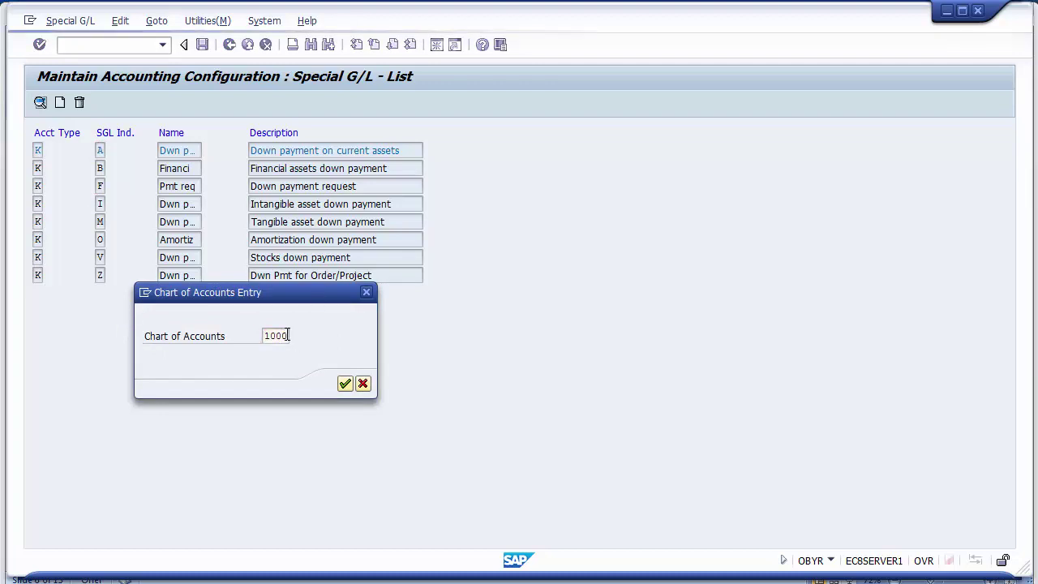
key(Return)
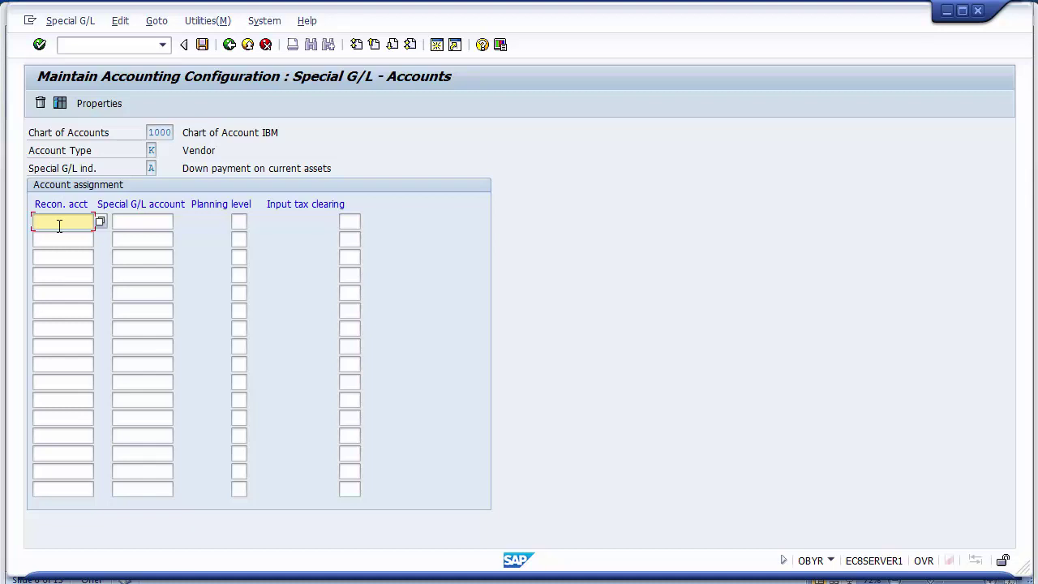
click(128, 223)
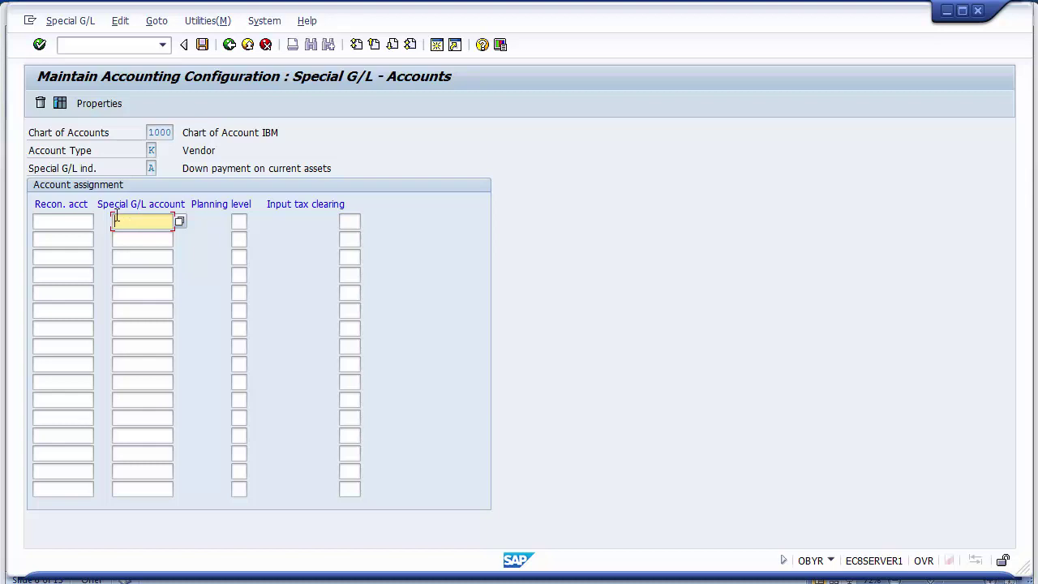
click(86, 218)
click(132, 219)
click(230, 45)
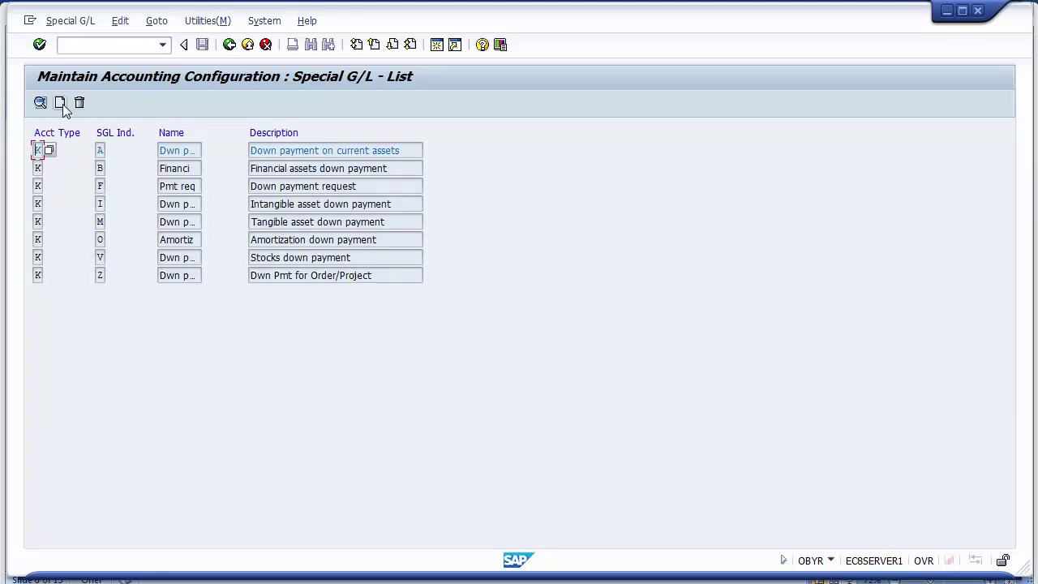
Review the properties and posting keys of special G/L indicator A, then return to the indicator list.
click(100, 150)
double_click(99, 153)
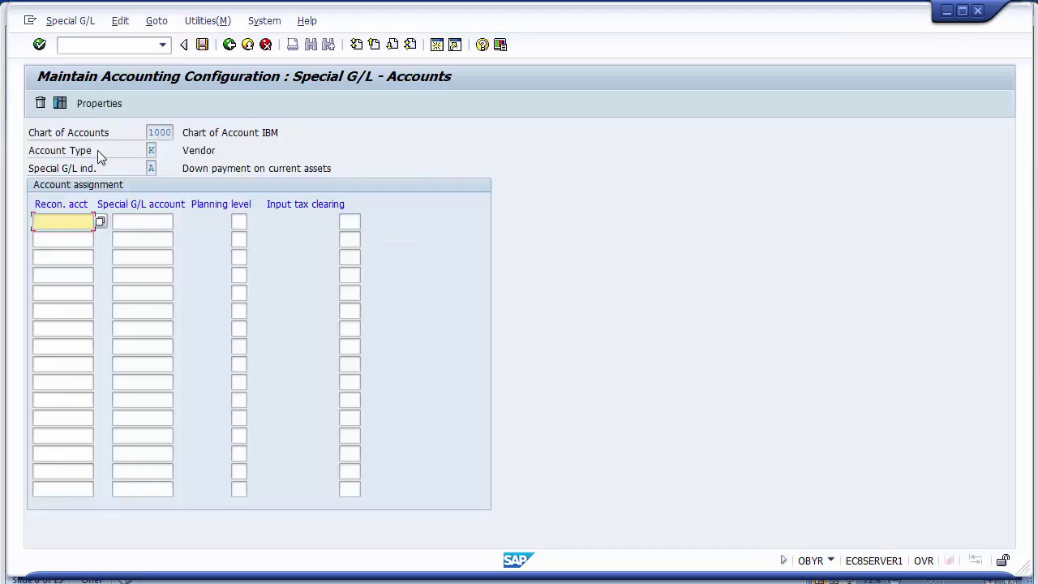
click(89, 105)
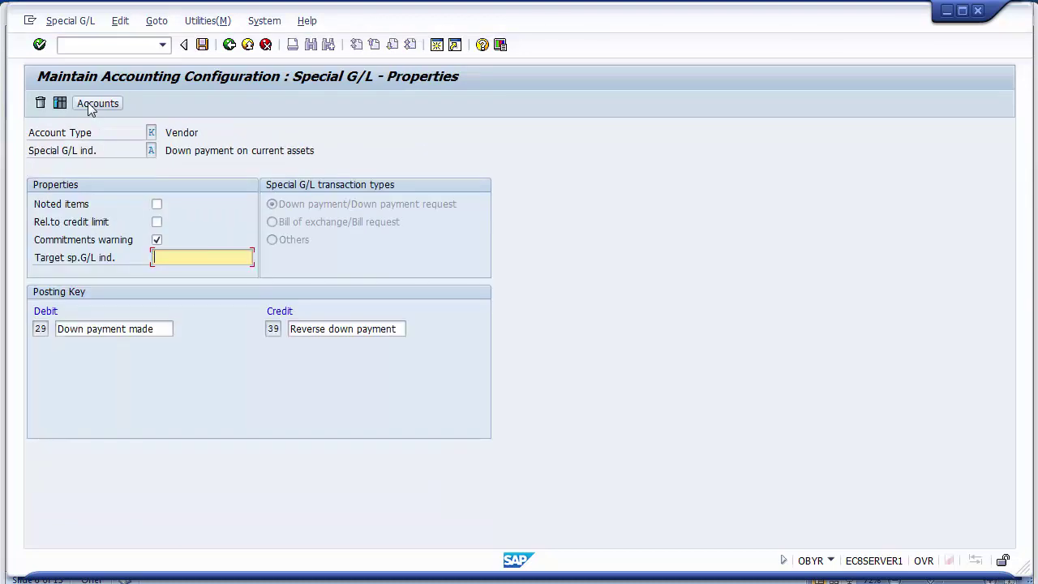
click(228, 46)
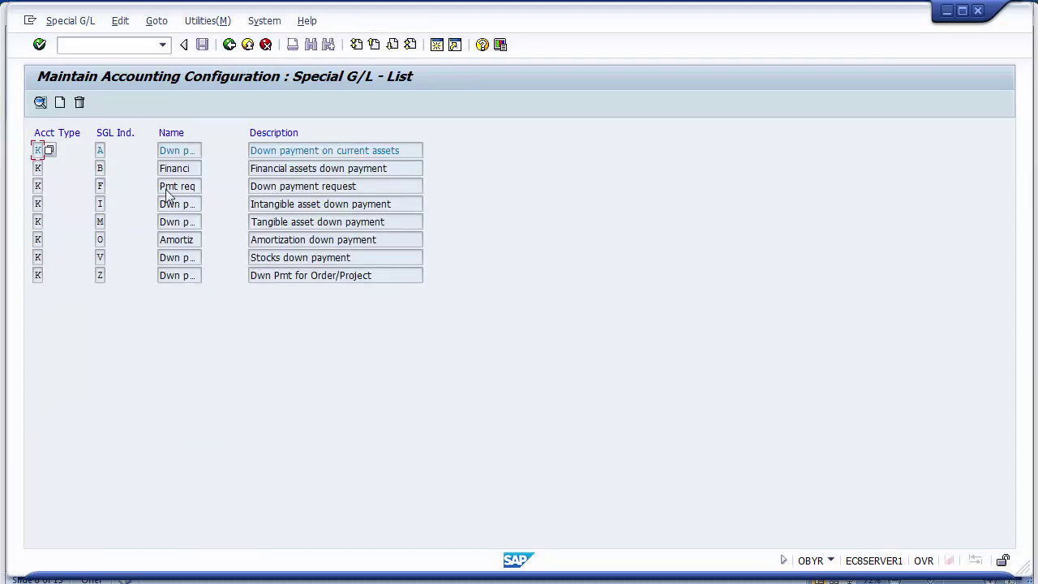
Create special G/L indicator C for account type K with name Rev Ven and description Adance to Revenue Vendors.
click(59, 103)
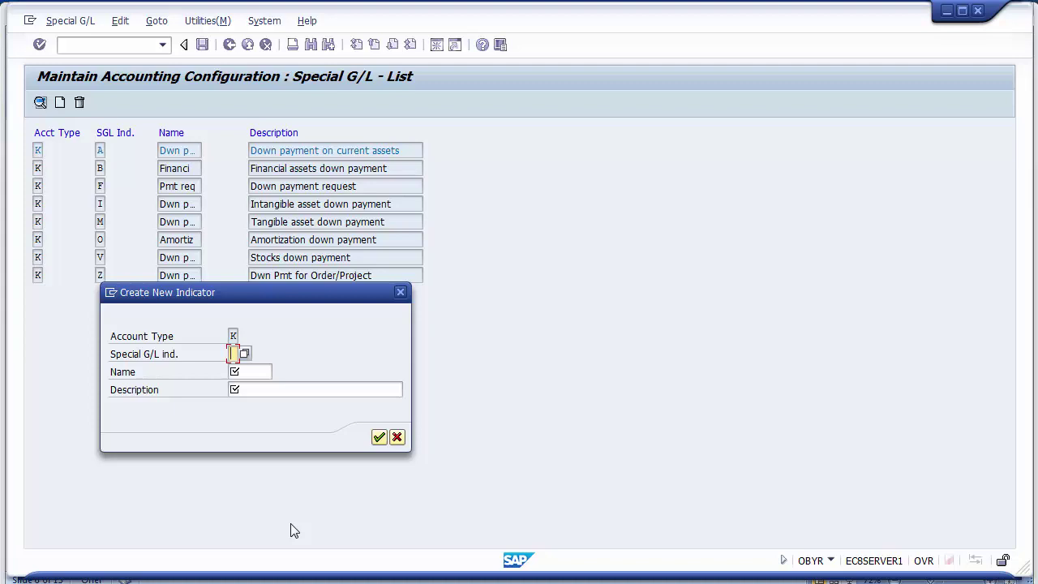
text(C)
click(252, 372)
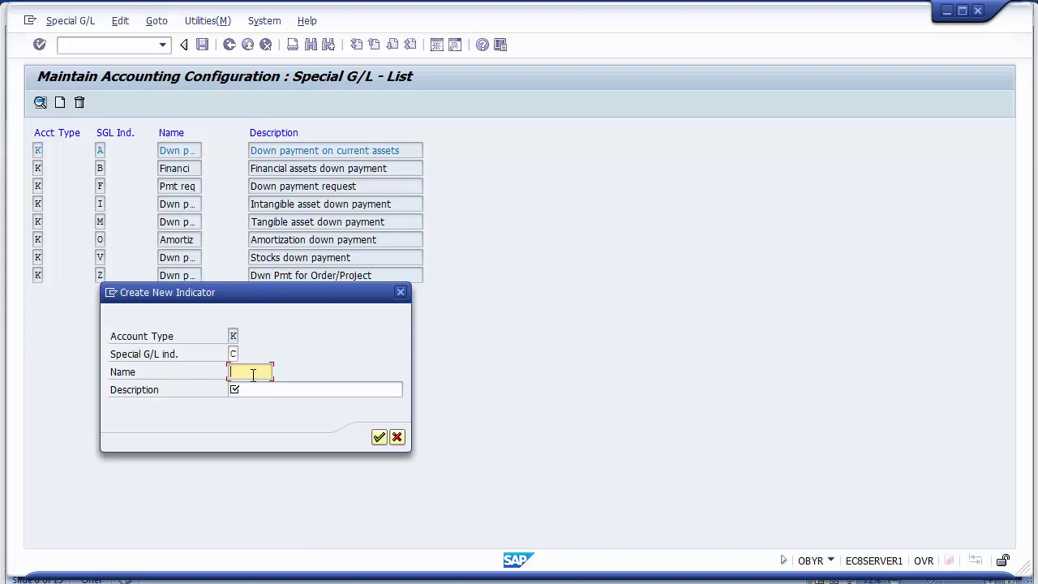
text(Revenue)
key(BackSpace)
key(BackSpace)
key(BackSpace)
key(BackSpace)
text(Ven)
key(BackSpace)
key(BackSpace)
key(BackSpace)
text(Ven)
click(266, 388)
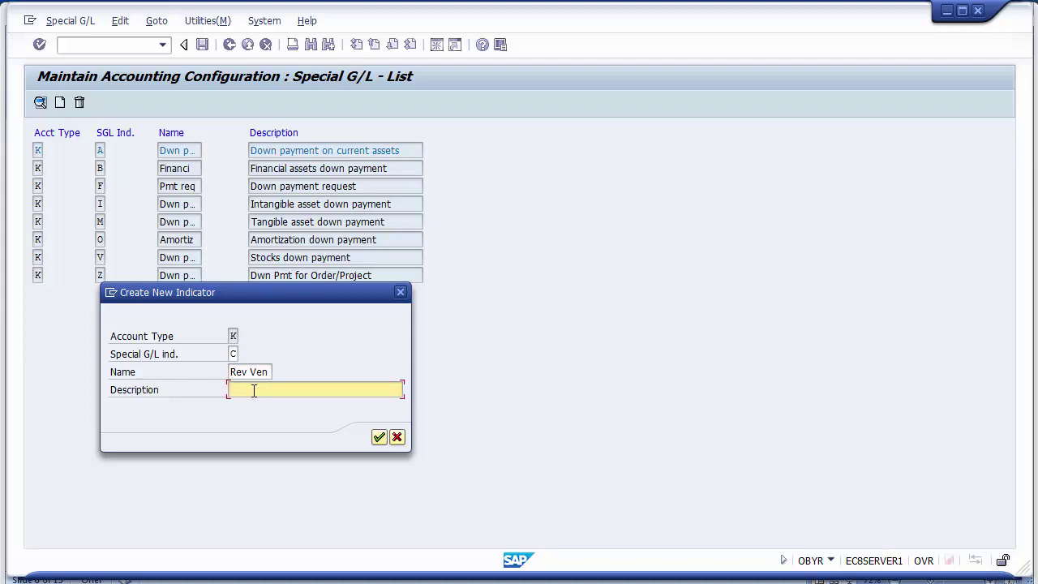
text(Adance to Revenue Vendors)
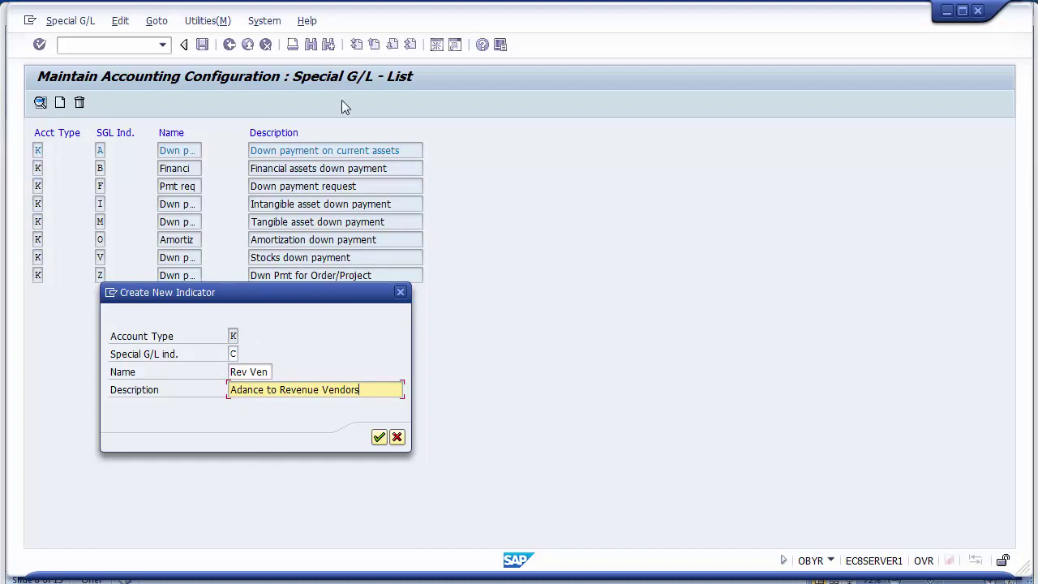
click(379, 438)
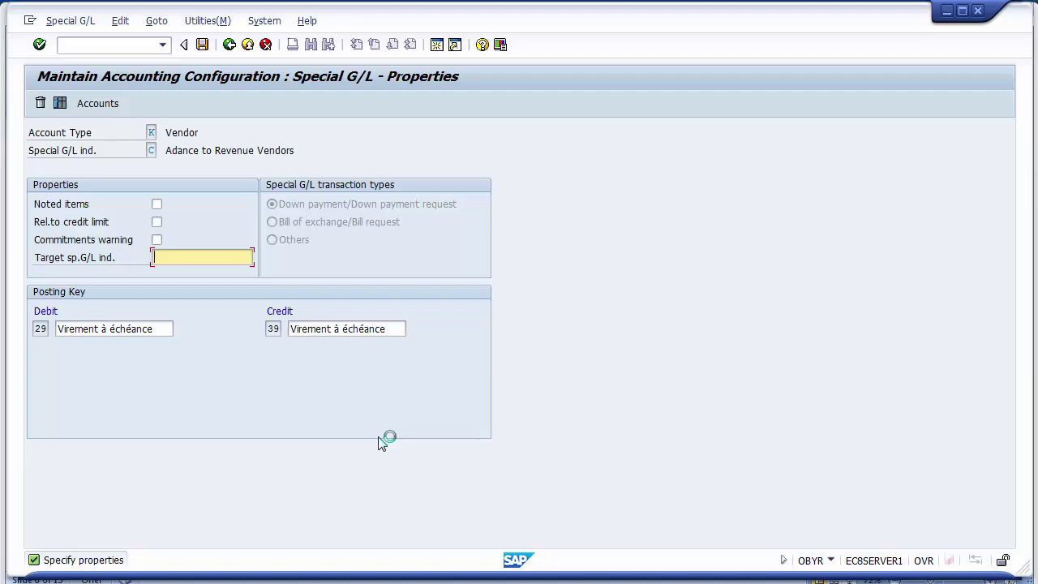
Enable the commitments warning for indicator C and proceed to its accounts, agreeing to save the properties first.
click(154, 241)
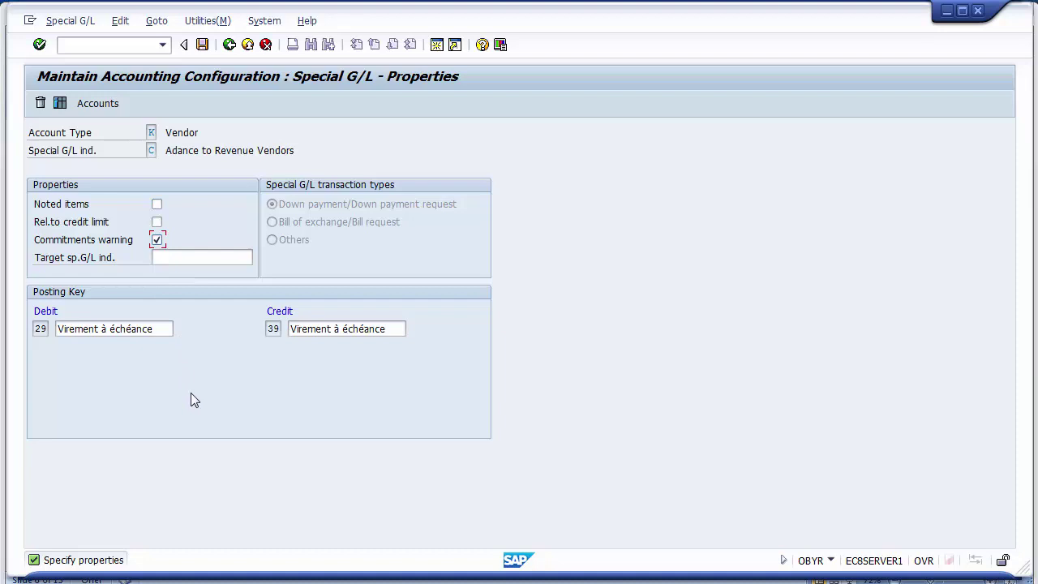
click(98, 104)
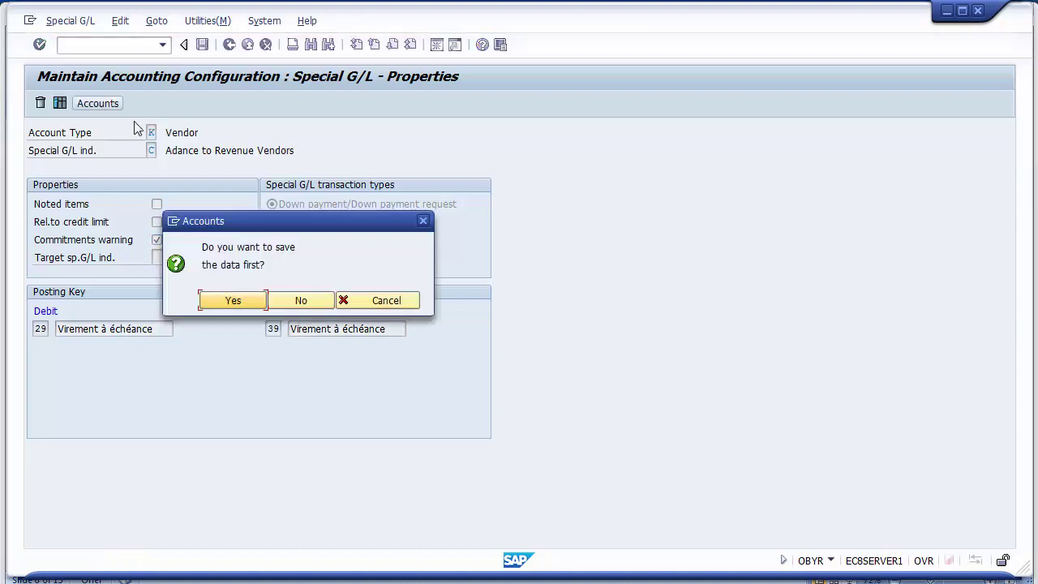
click(235, 305)
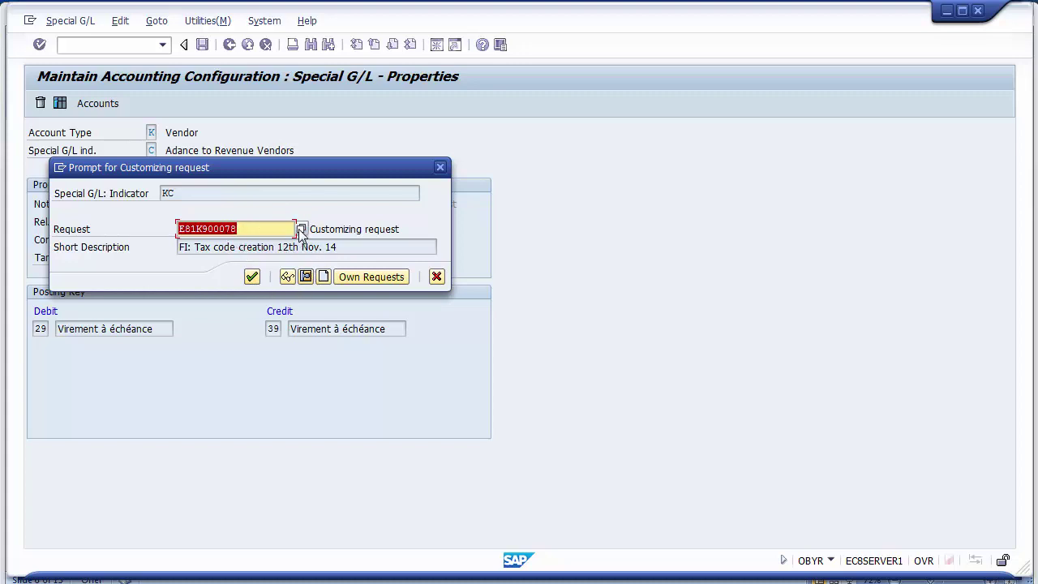
Record the new indicator in customizing request E81K900053, FICO Configurations.
click(272, 230)
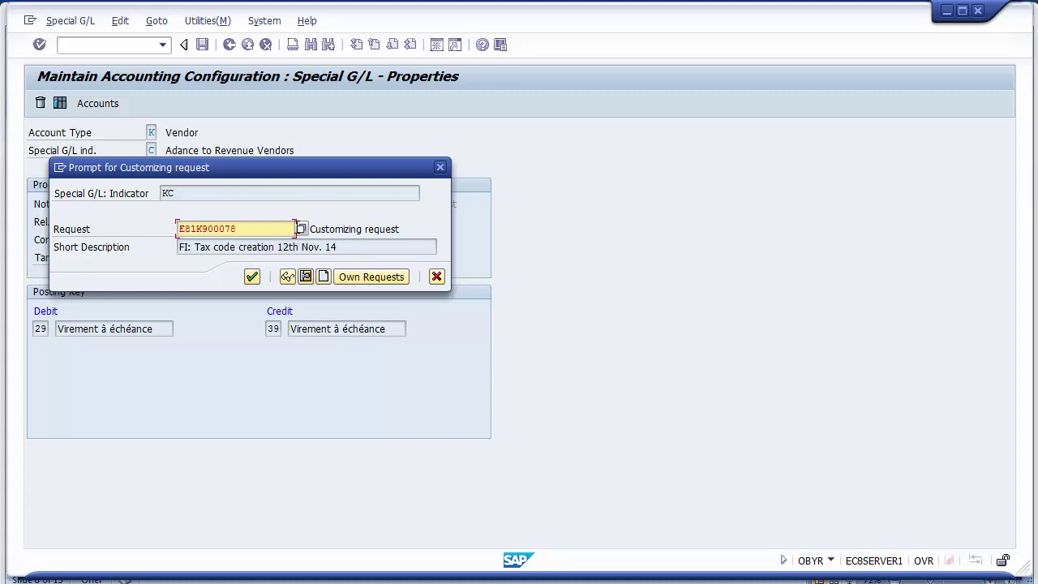
click(302, 229)
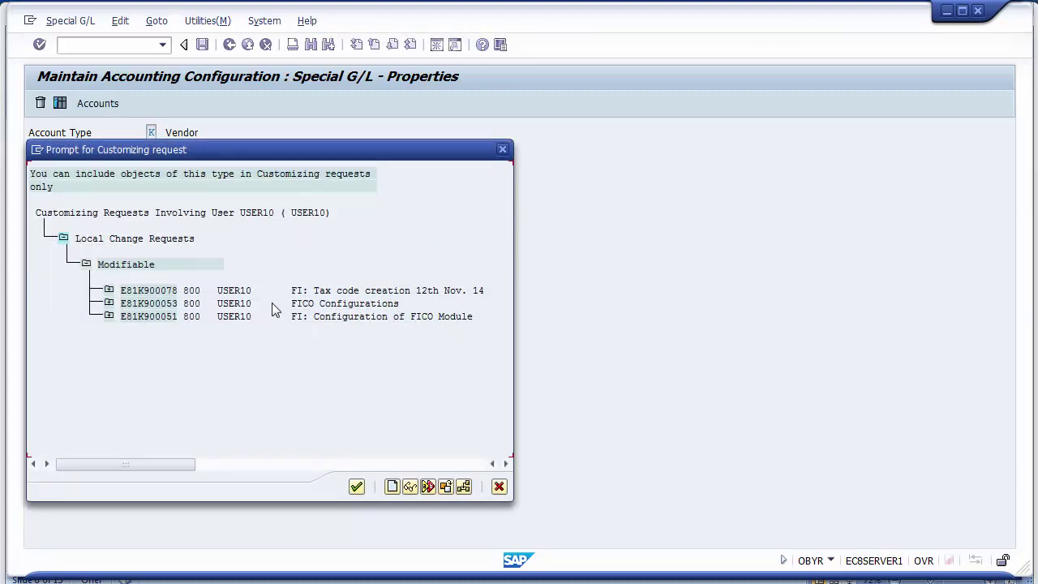
click(220, 304)
click(151, 305)
double_click(146, 303)
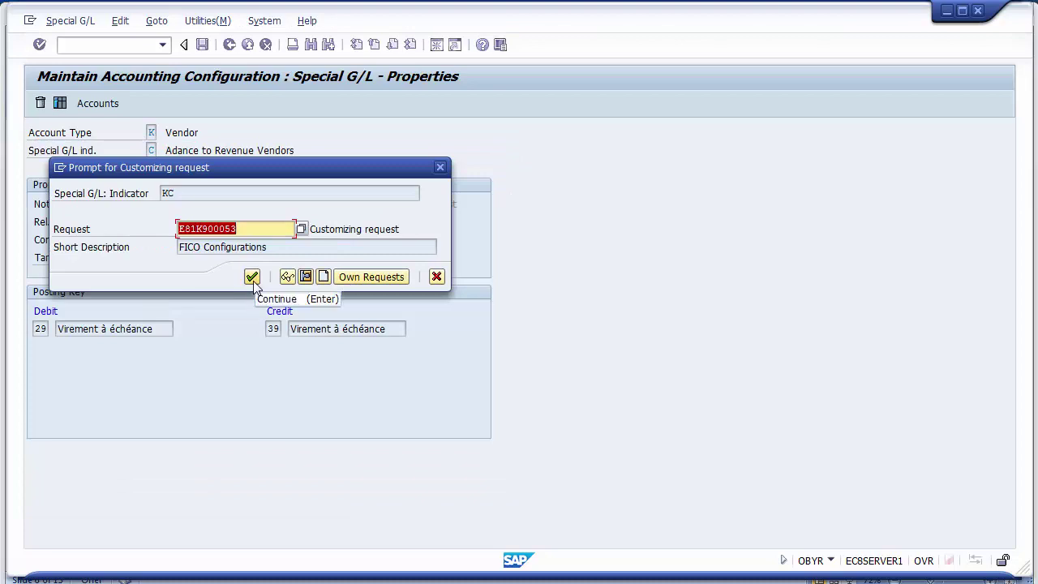
click(252, 278)
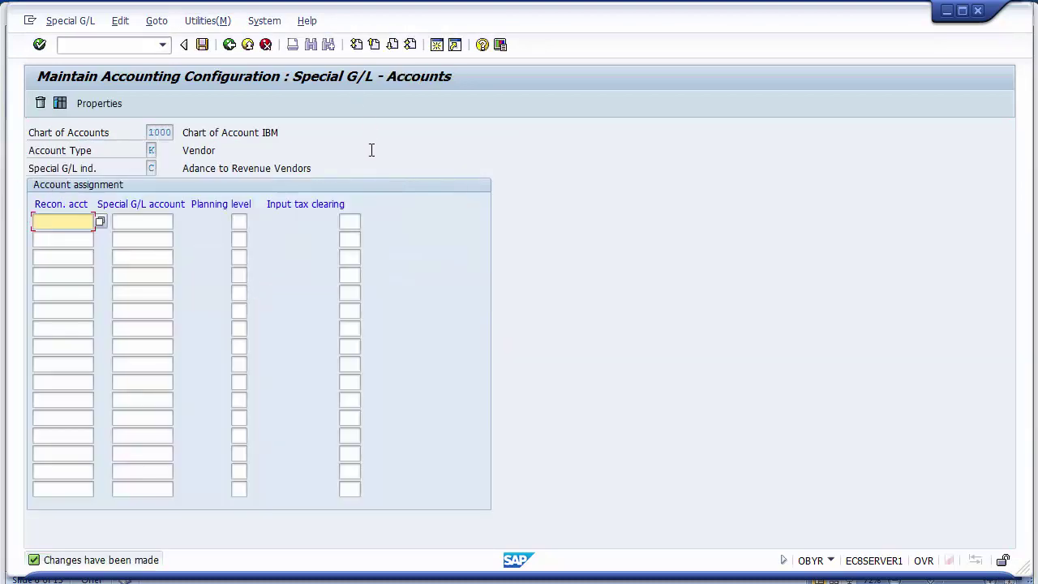
Examine indicator C's description and how its reconciliation account and special G/L account fields pair up.
click(150, 168)
click(184, 168)
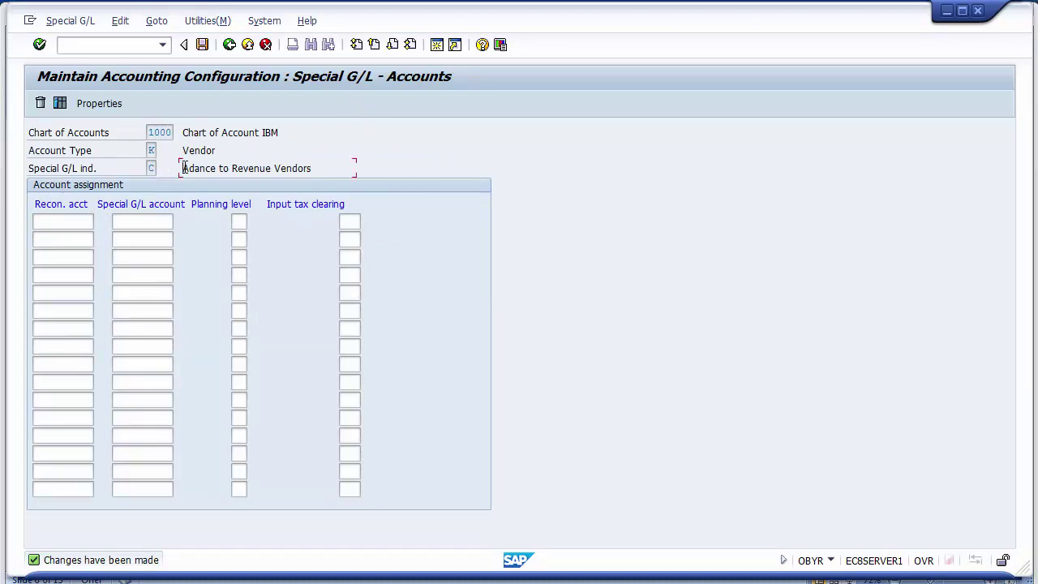
drag(184, 168, 333, 171)
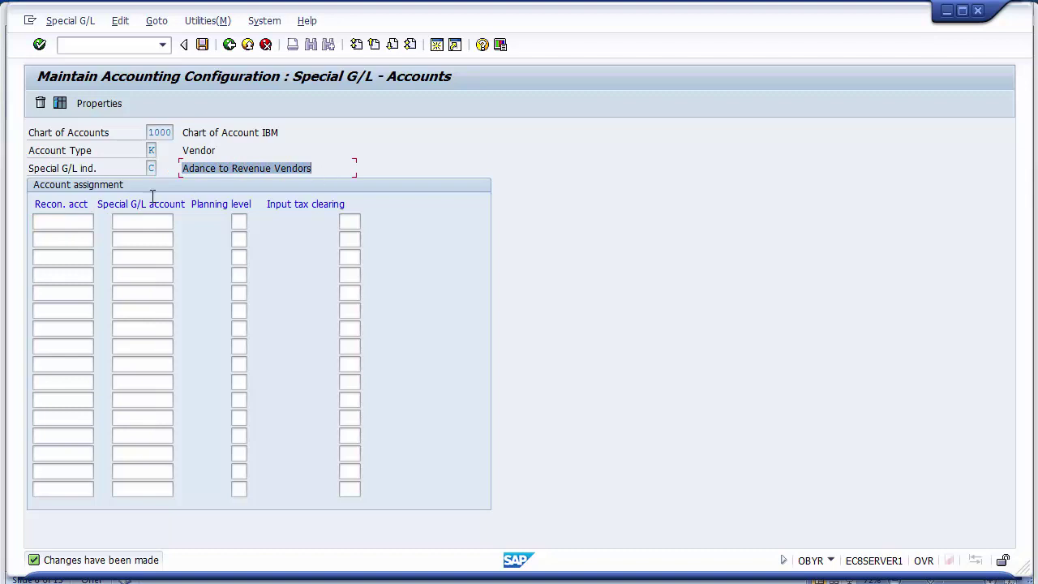
click(63, 226)
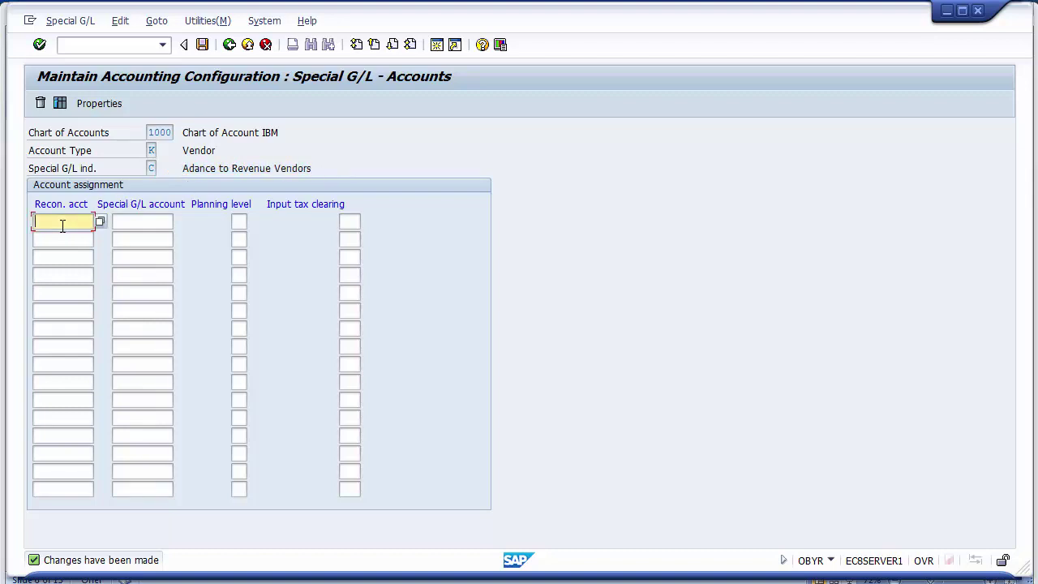
click(135, 220)
click(78, 218)
click(147, 219)
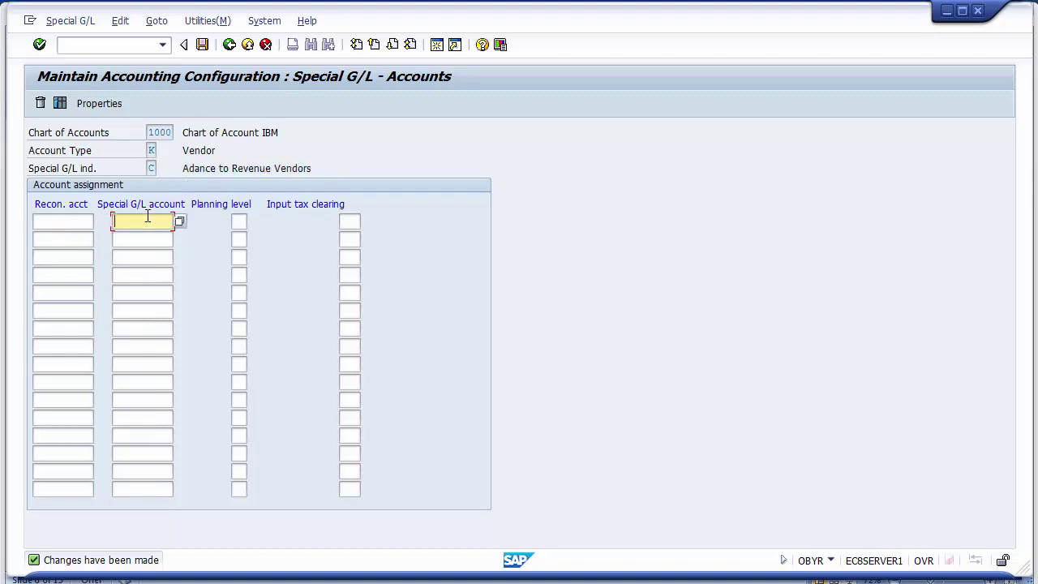
click(73, 216)
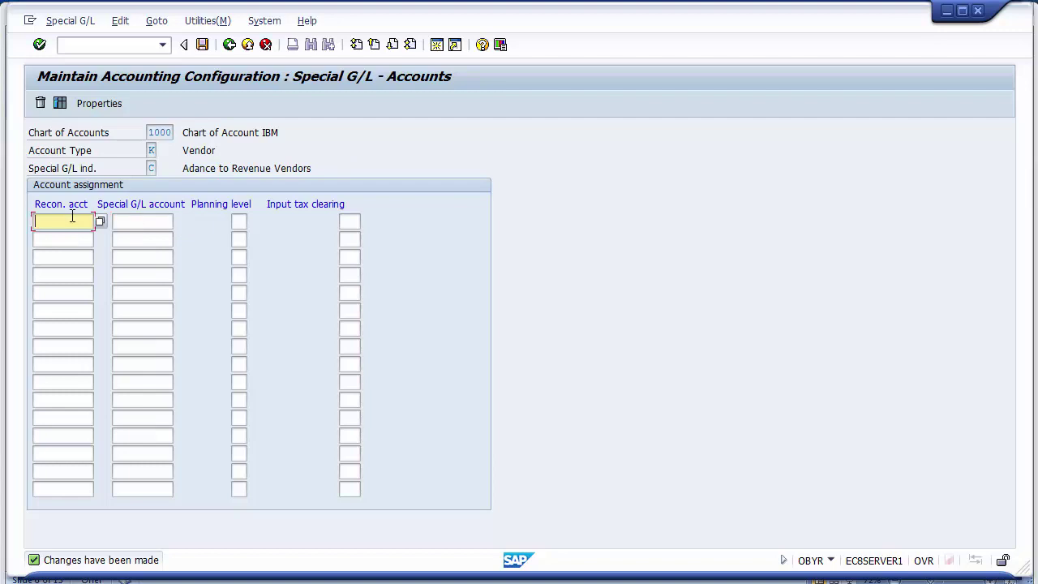
click(157, 222)
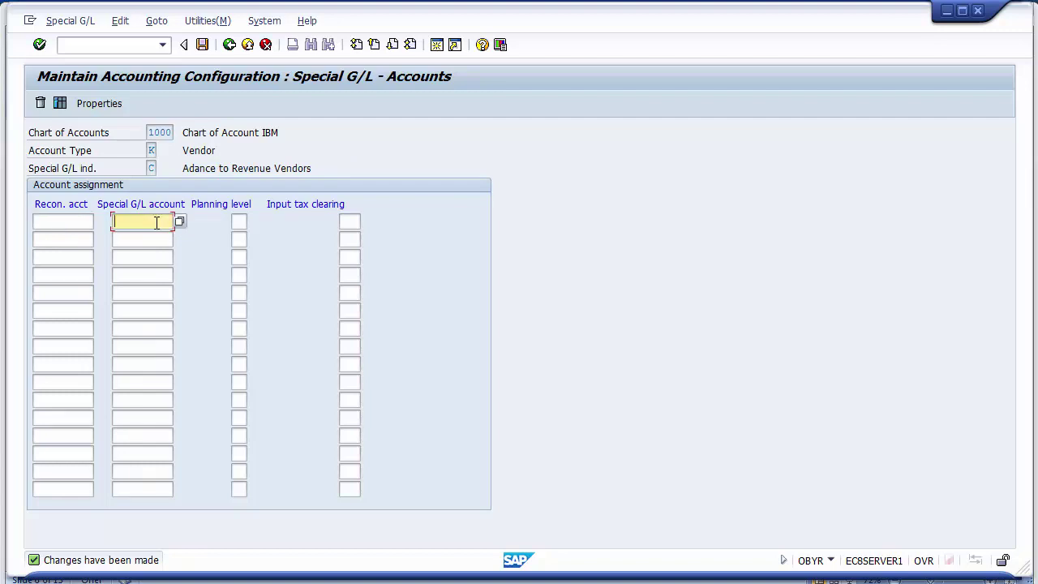
click(77, 221)
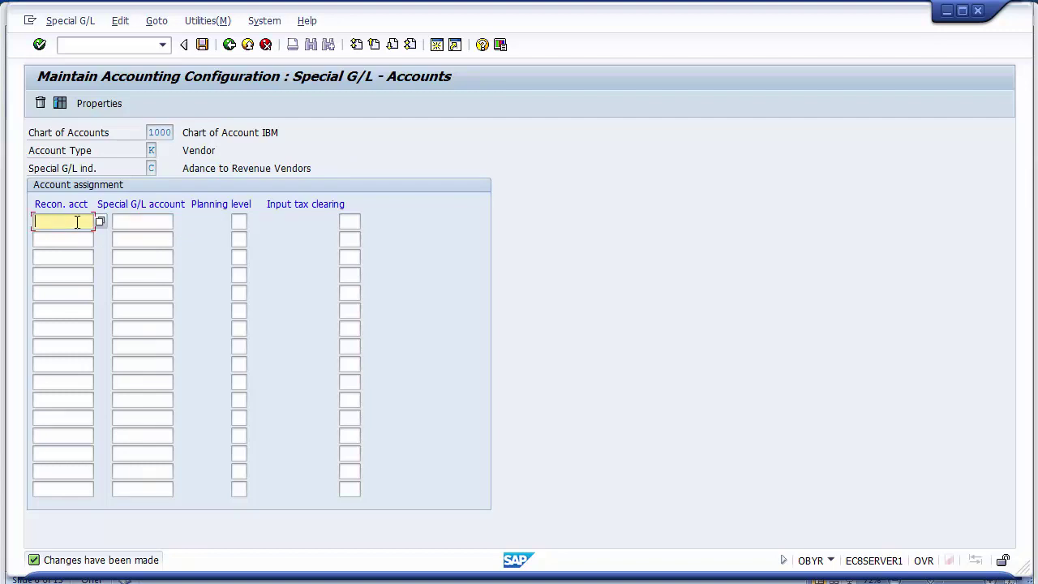
click(138, 221)
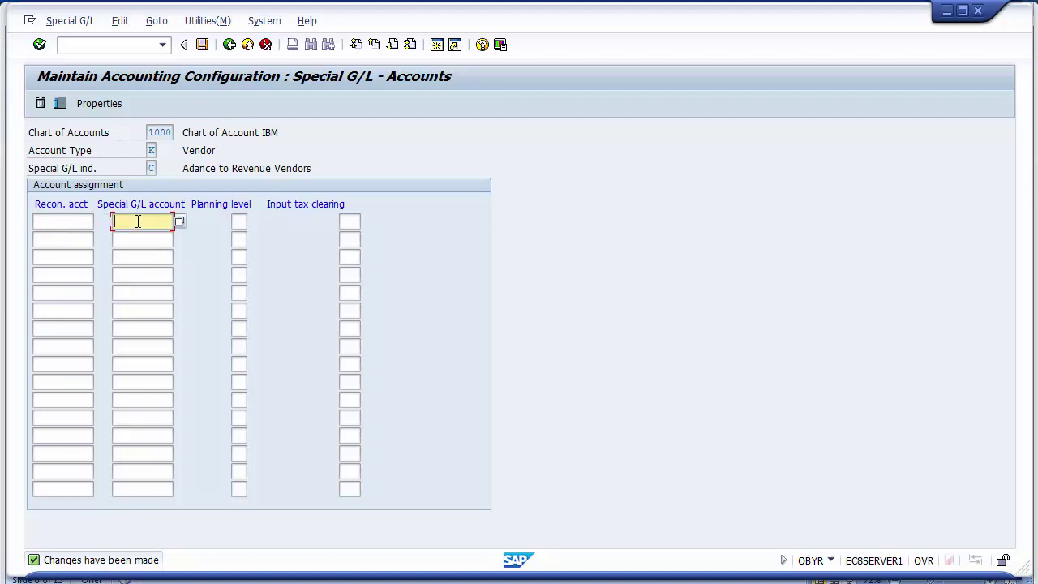
Choose 200001, Domestic Vendor Account, as the first reconciliation account for indicator C.
click(77, 224)
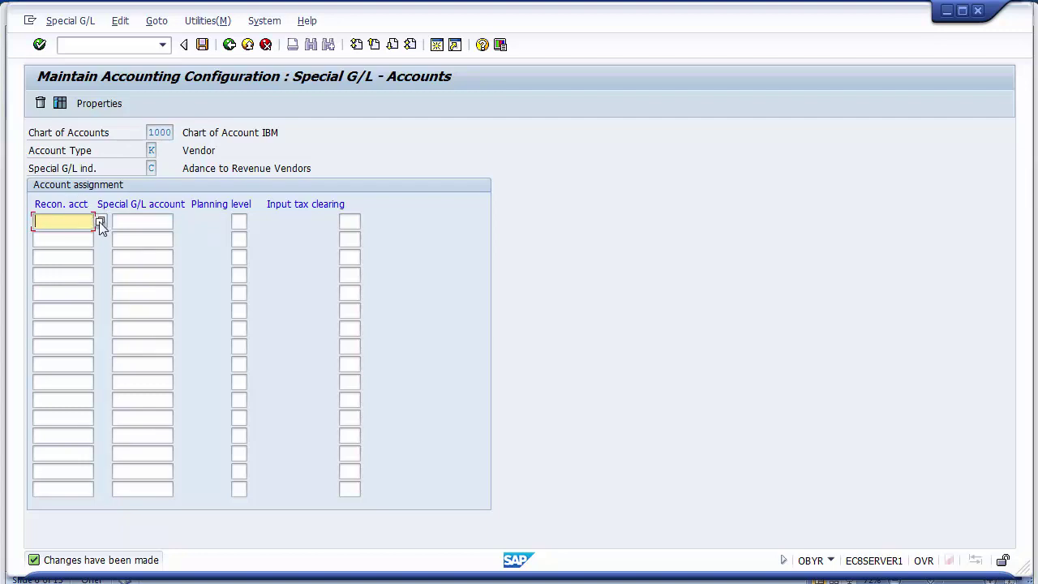
click(100, 224)
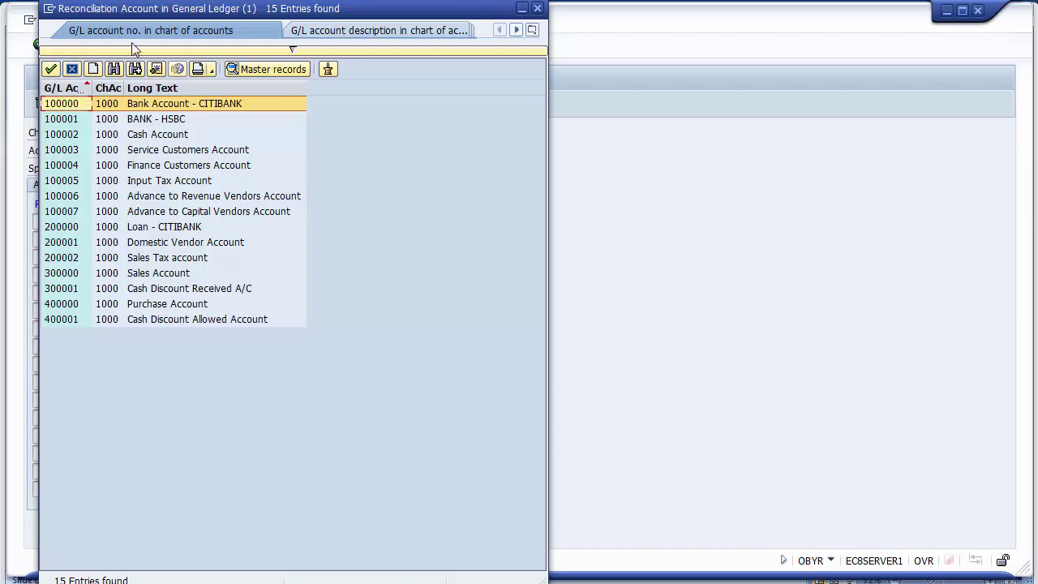
click(173, 244)
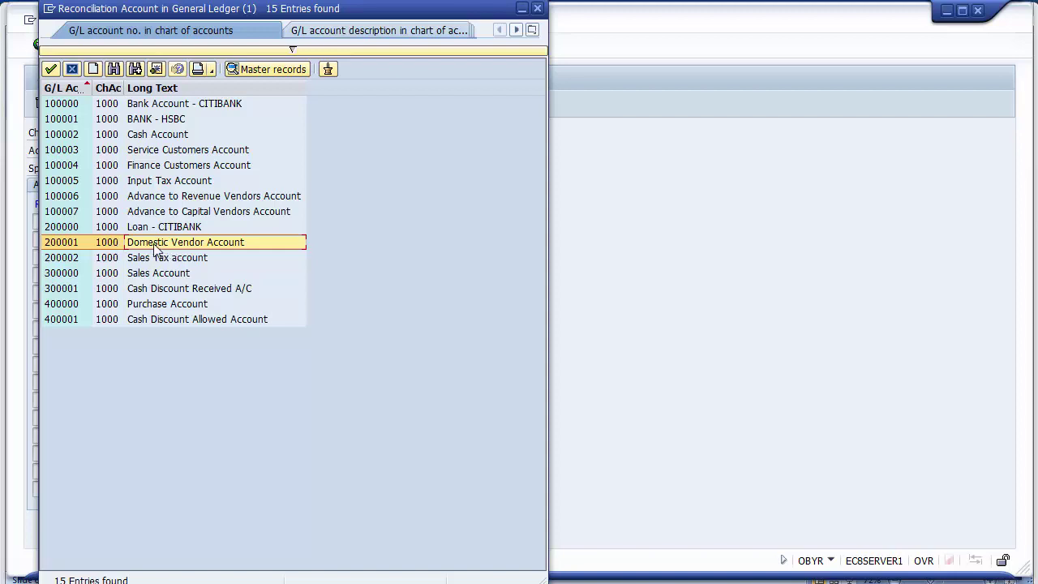
double_click(154, 246)
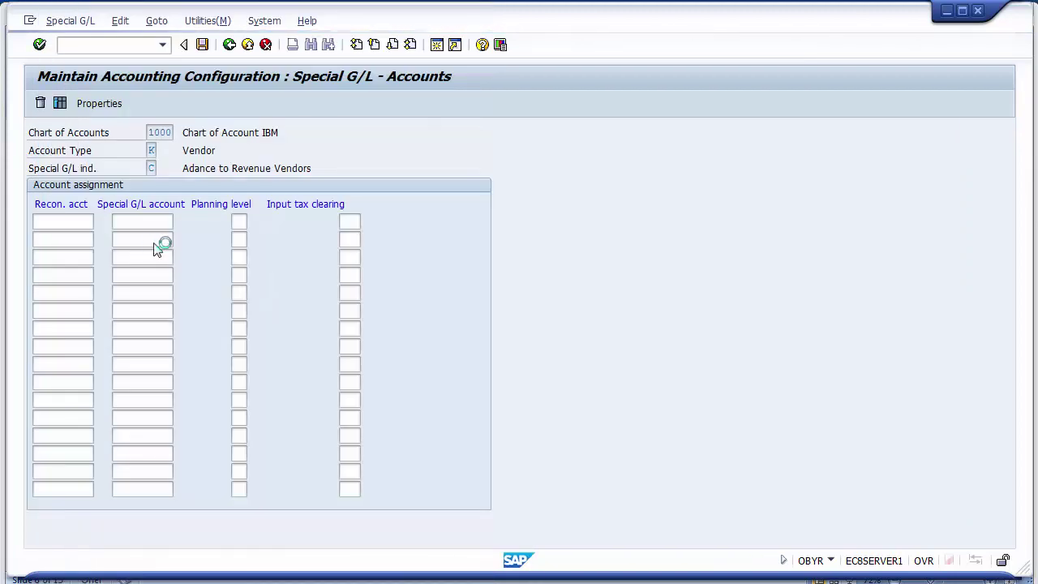
Recheck indicator C's revenue vendor description, leave its account assignment and return to the list of vendor special G/L indicators.
click(143, 223)
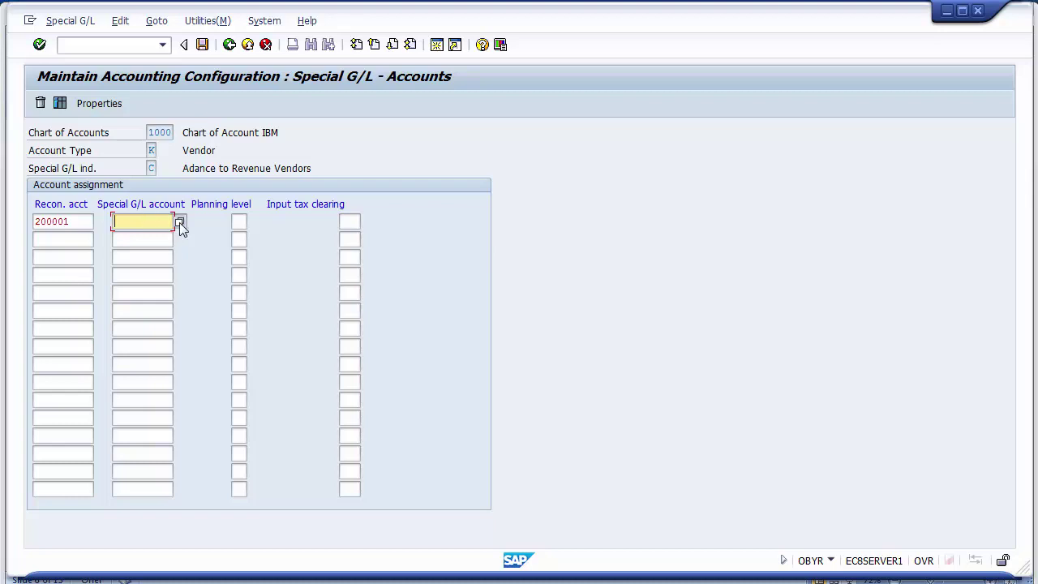
click(152, 169)
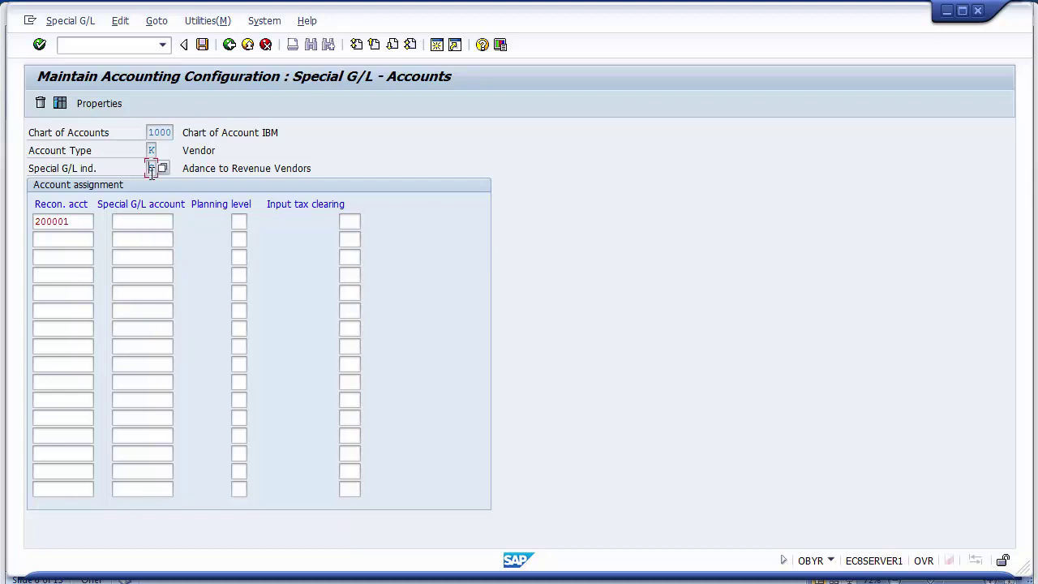
drag(231, 169, 270, 172)
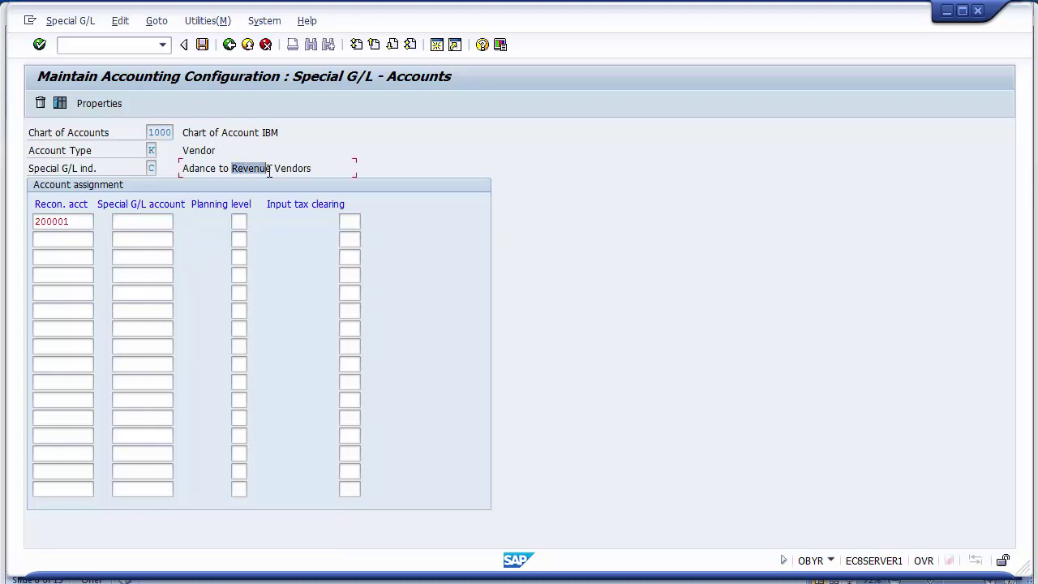
click(230, 43)
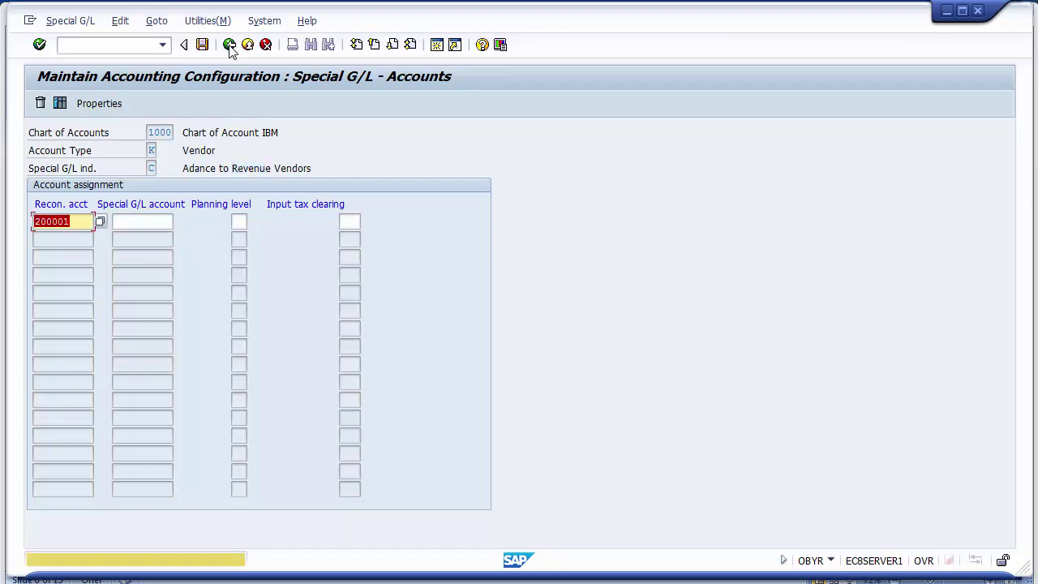
click(248, 46)
click(249, 46)
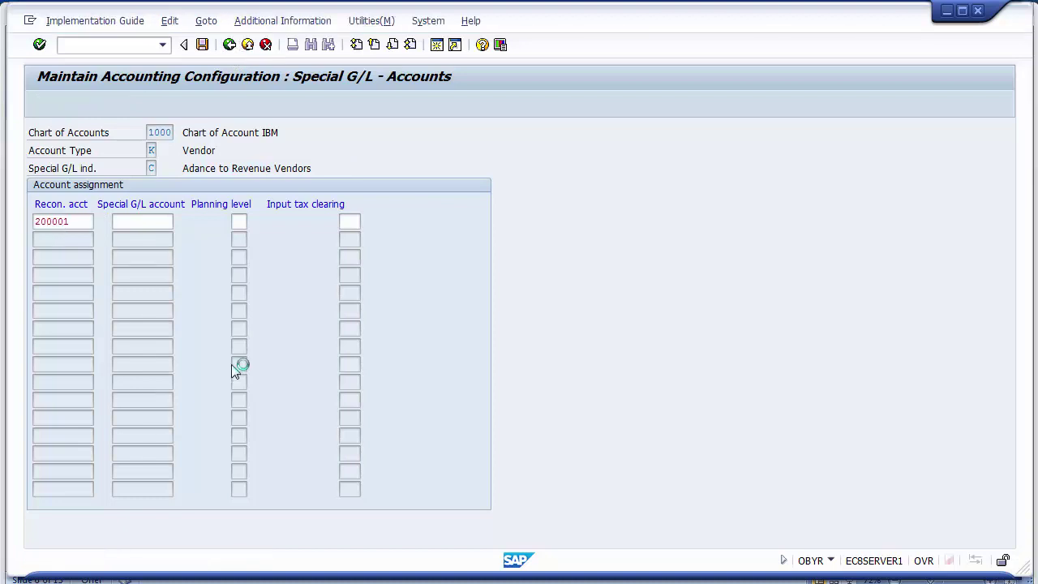
click(151, 425)
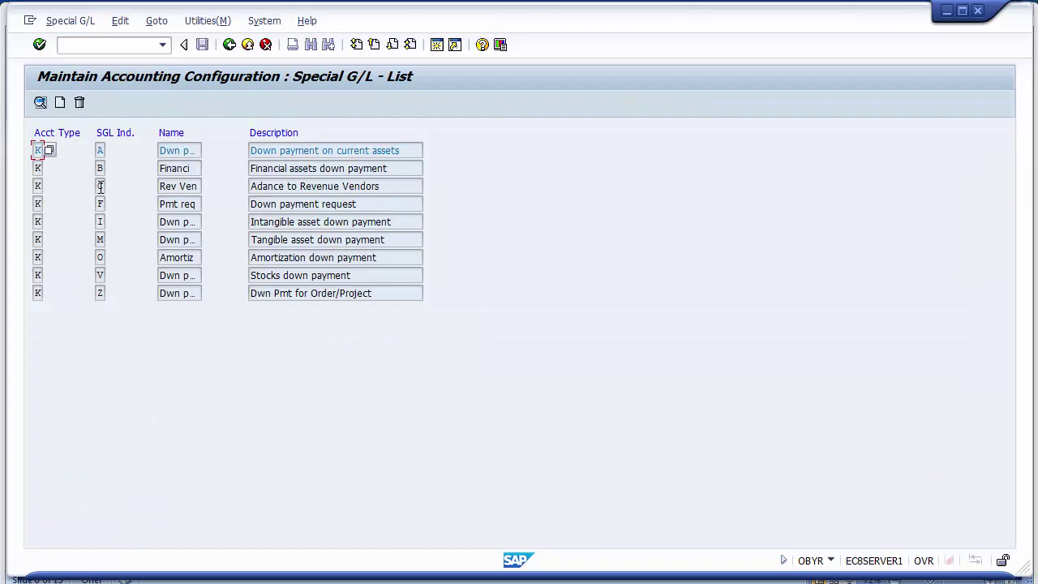
Delete special G/L indicator C, Rev Ven, from the vendor list and accept the customizing request prompt.
click(100, 185)
click(81, 103)
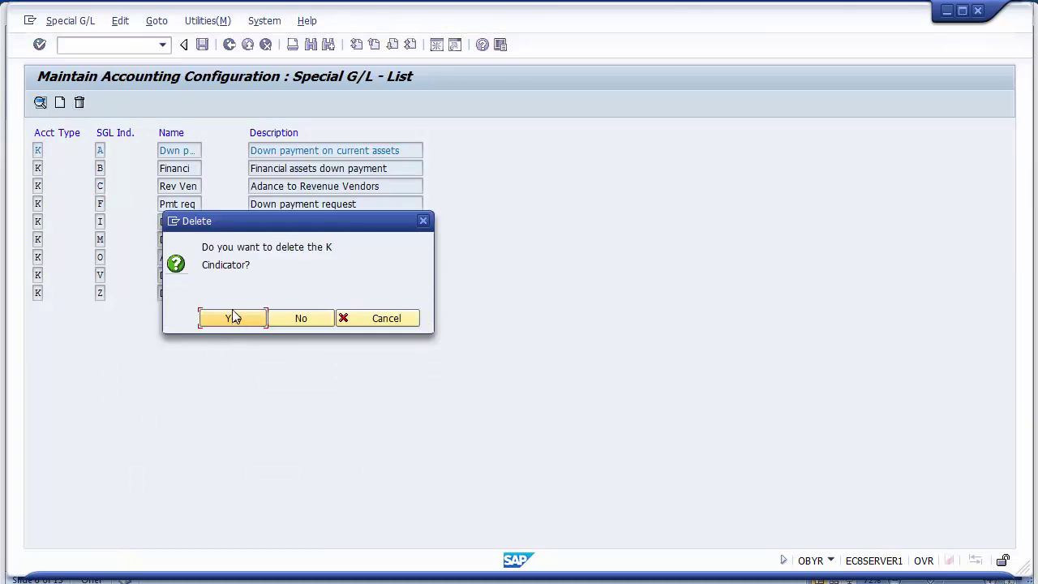
click(233, 321)
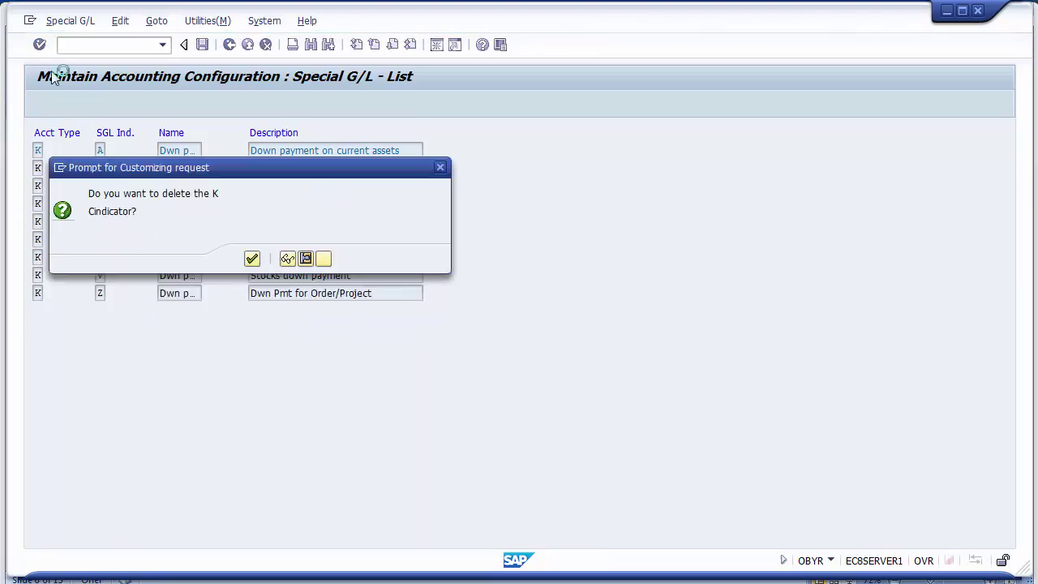
click(252, 260)
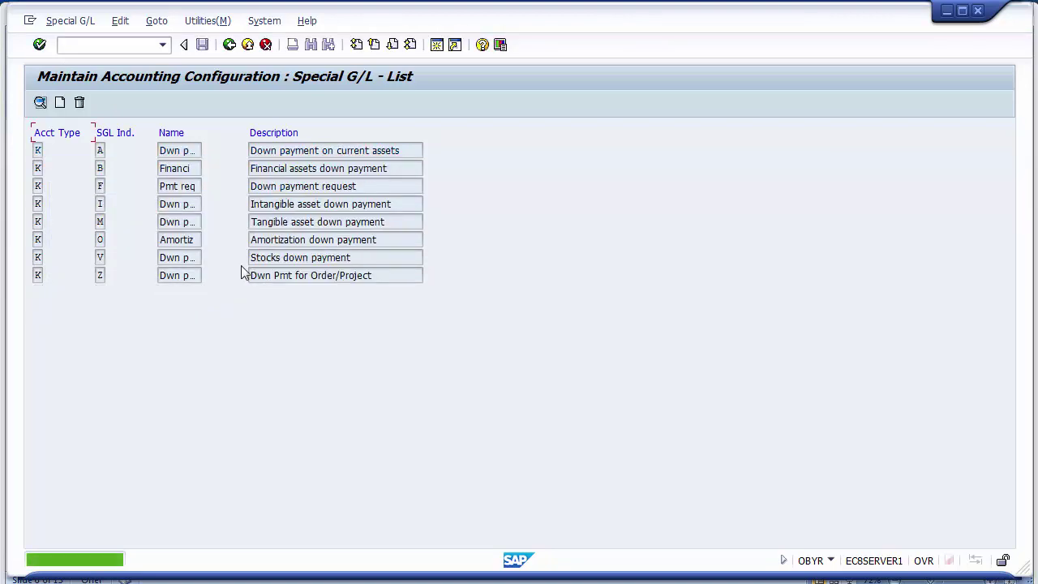
Create vendor special G/L indicator C with the name Rev Ven and the description Adance to Revenue Vendors.
click(59, 104)
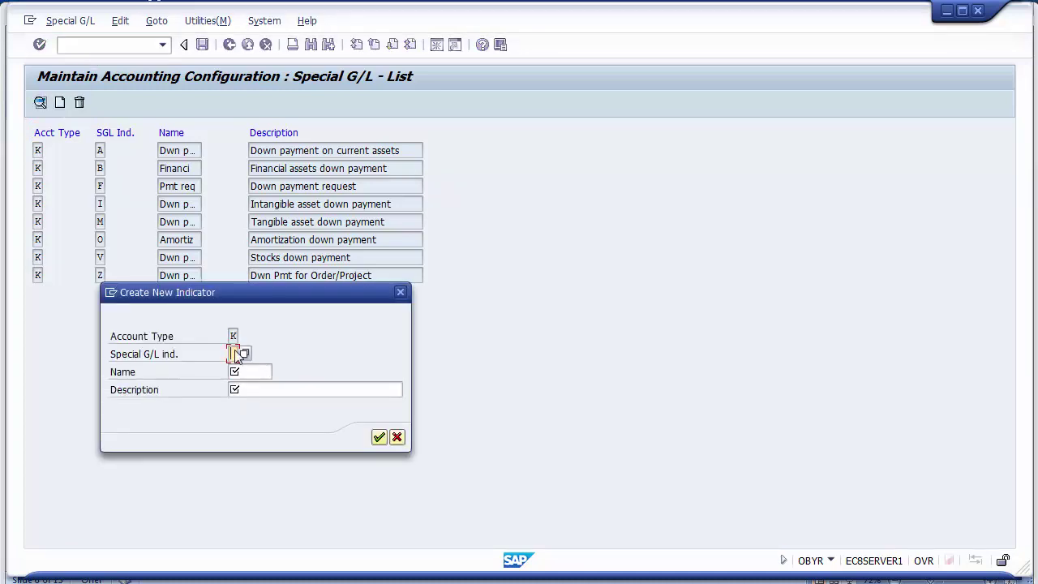
key(Tab)
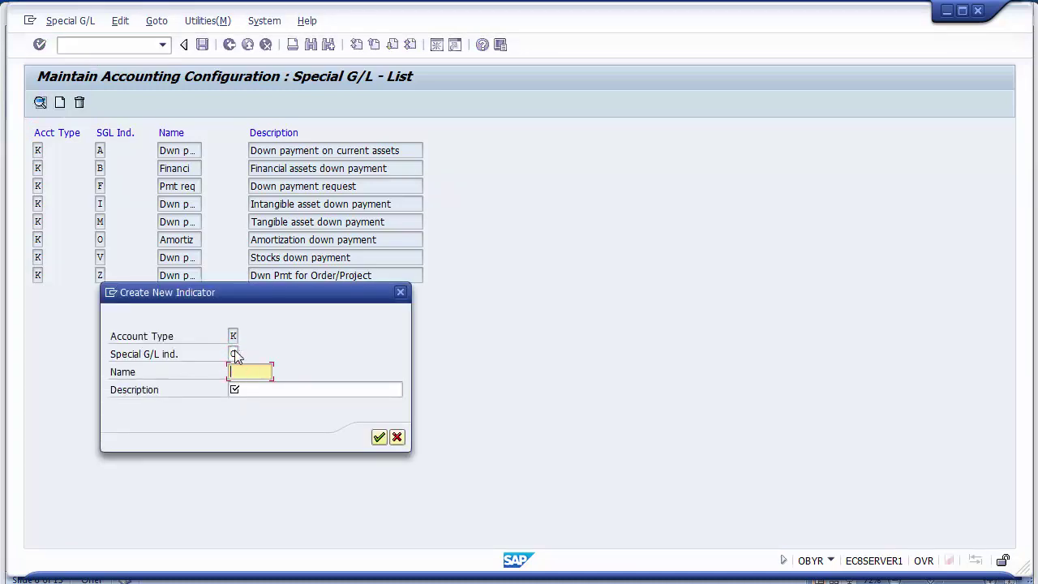
text(Rev Ven)
key(Tab)
text(A)
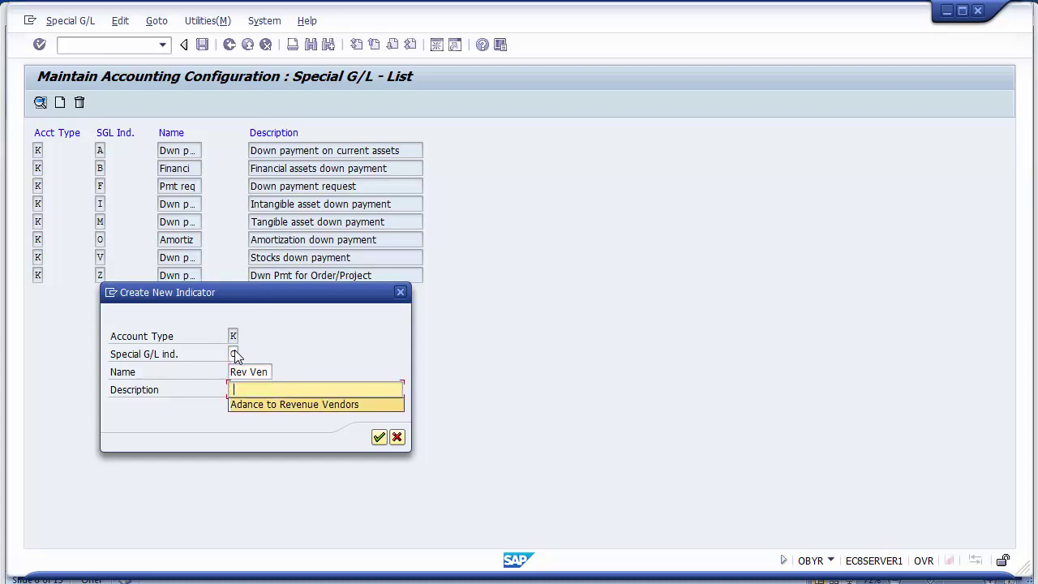
key(Down)
key(Return)
key(Return)
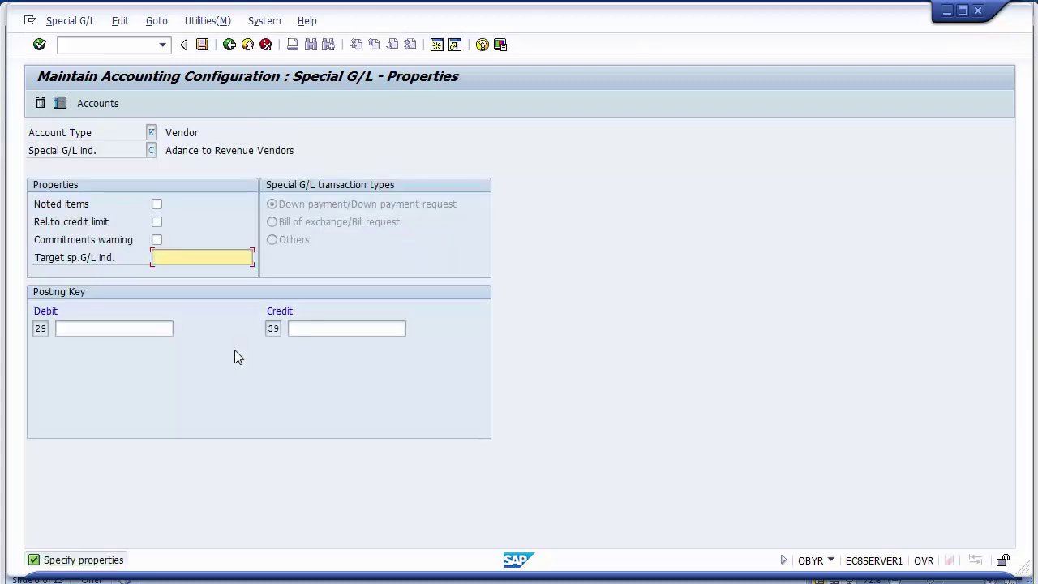
Enable the commitments warning for the Rev Ven indicator and save it in customizing request E81K900053, FICO Configurations.
click(157, 241)
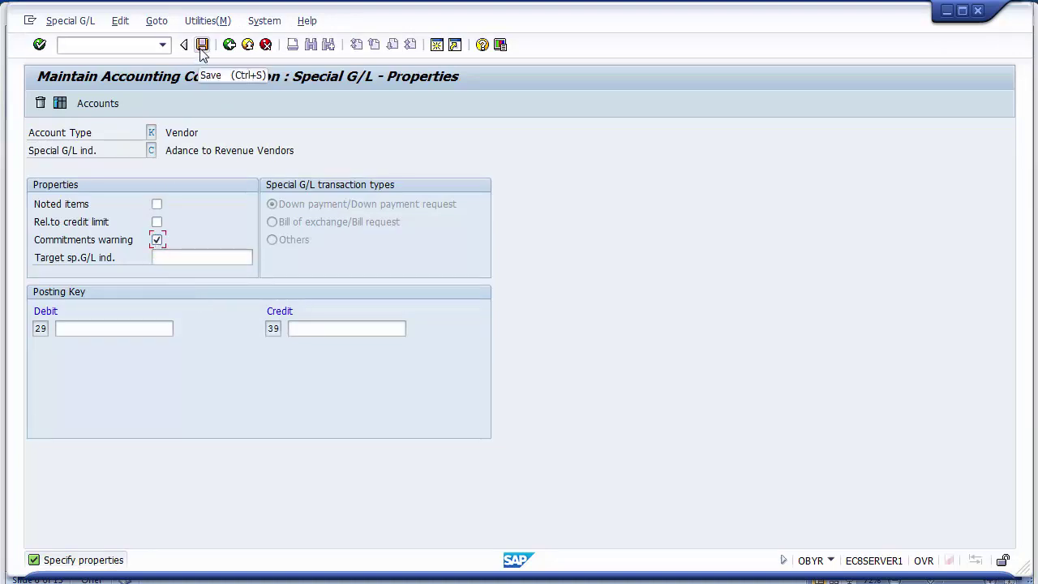
key(Return)
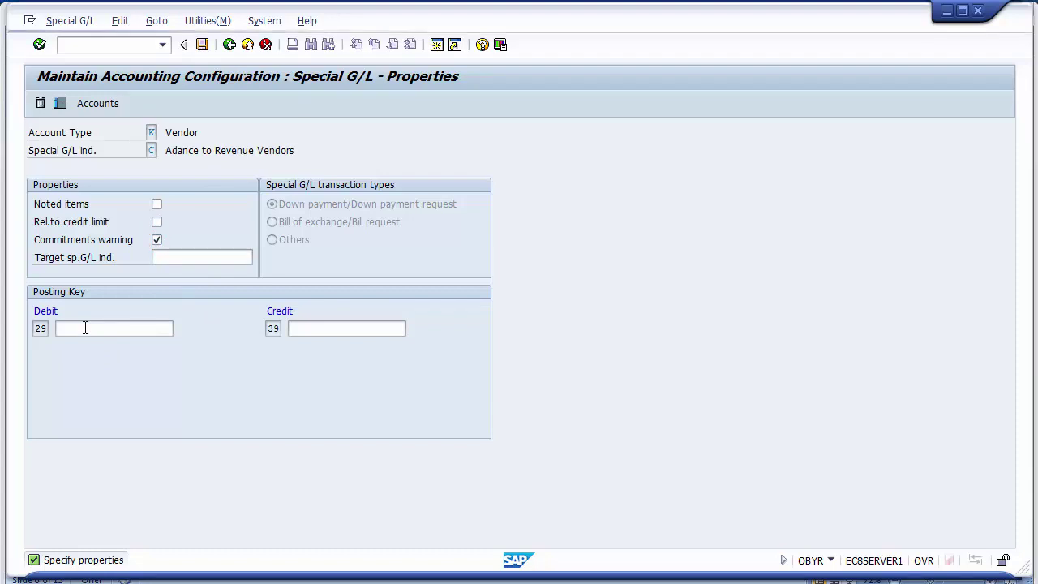
click(201, 47)
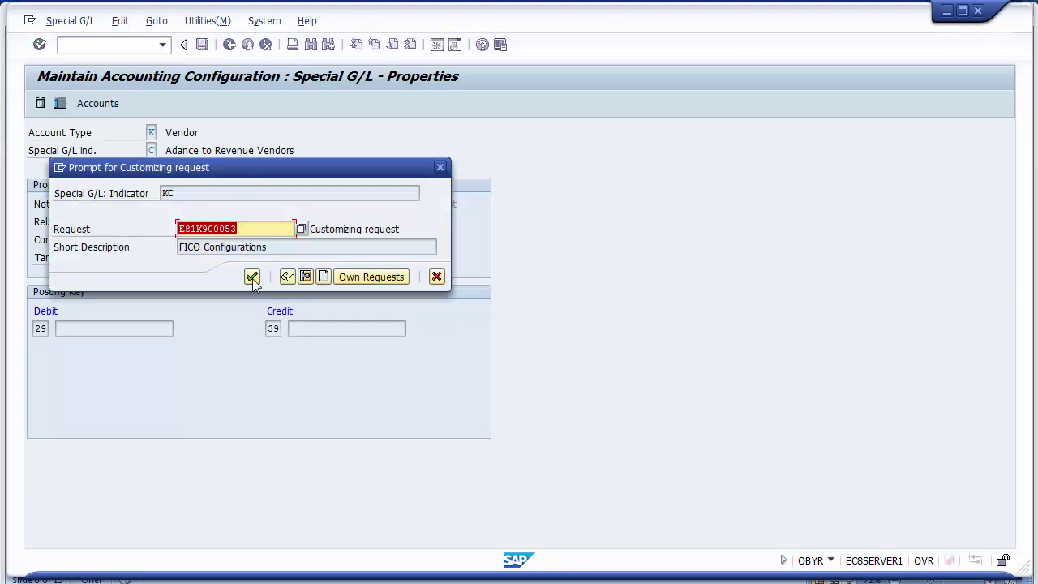
click(252, 278)
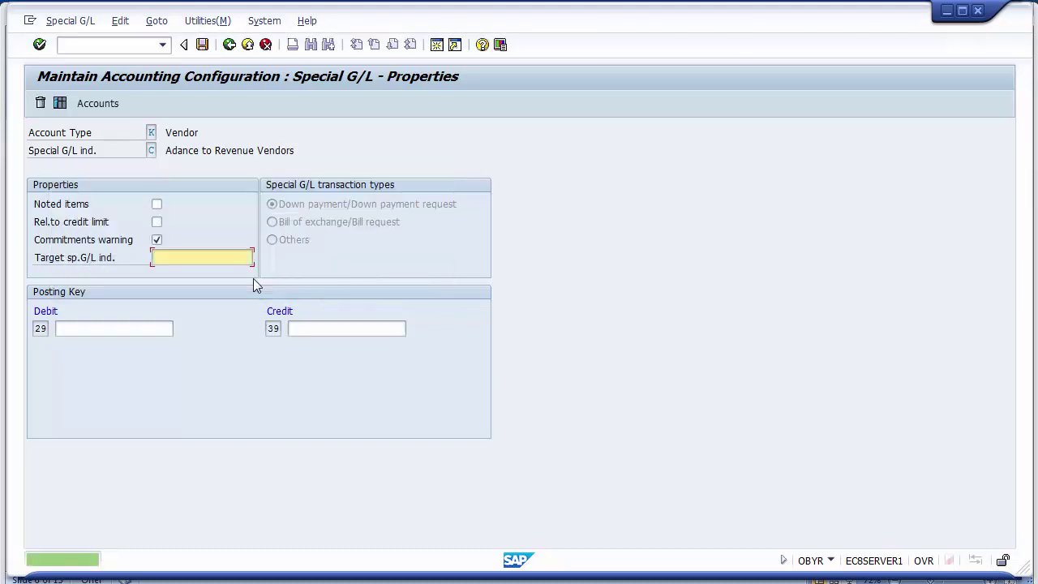
Cancel the chart of accounts entry and delete the recreated Rev Ven indicator C, accepting the customizing request prompt.
click(99, 105)
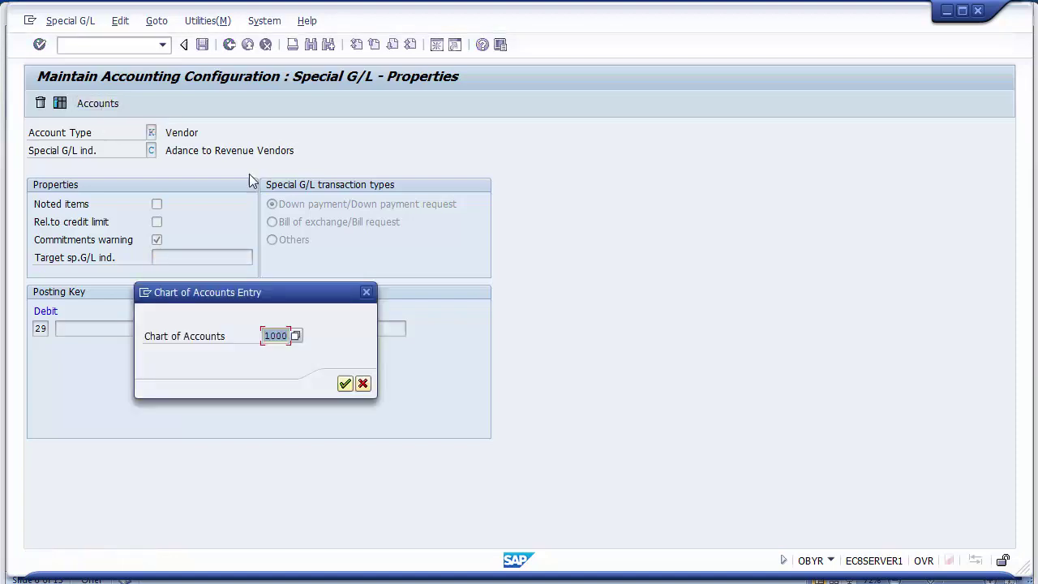
click(366, 292)
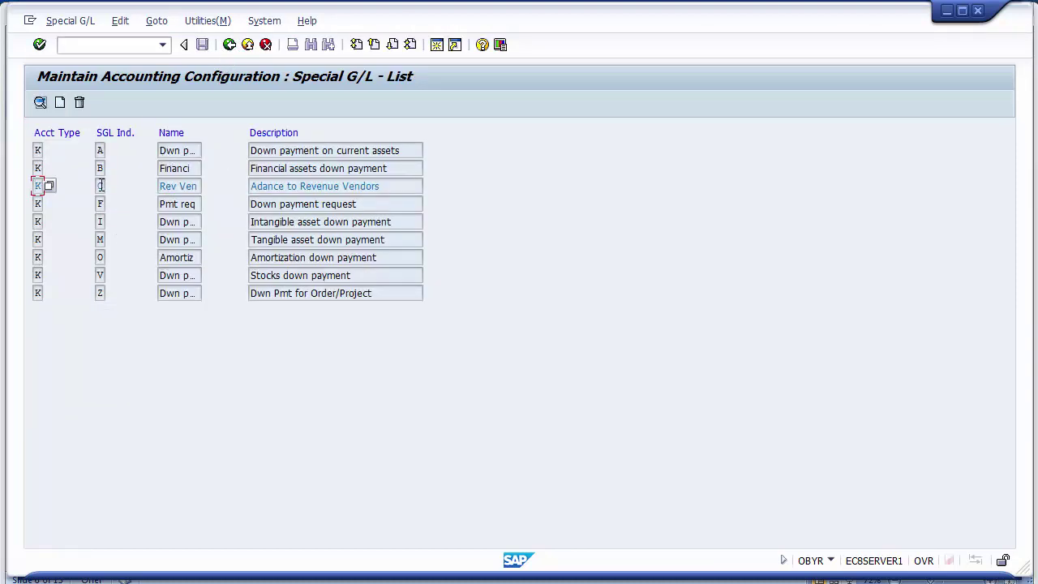
click(80, 105)
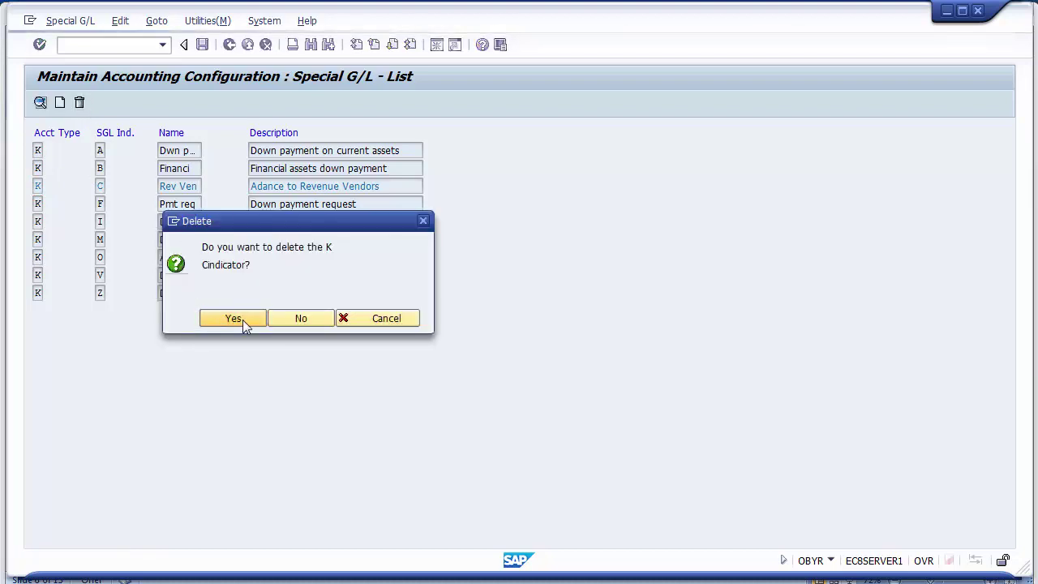
click(243, 321)
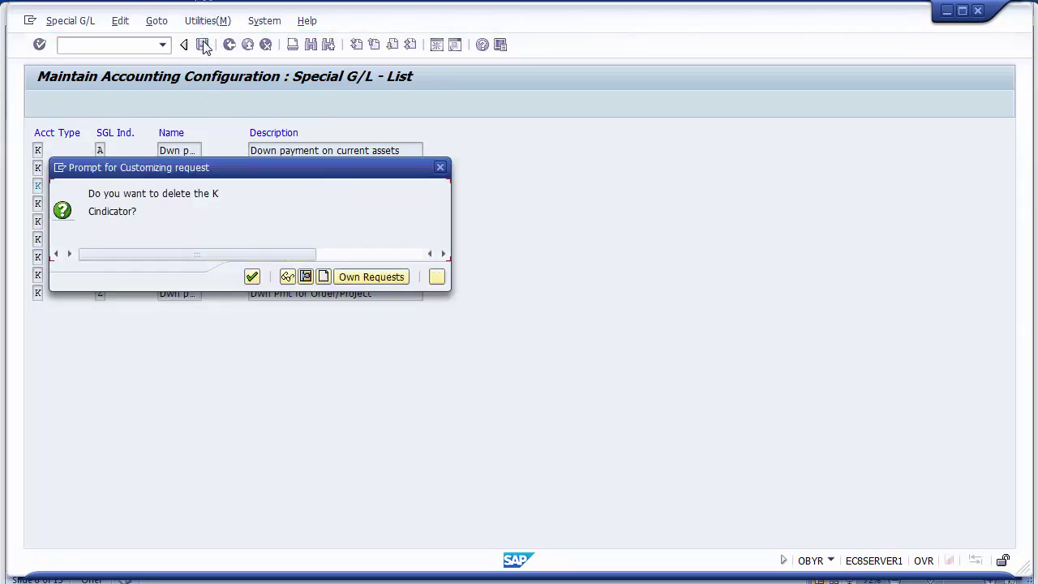
click(251, 277)
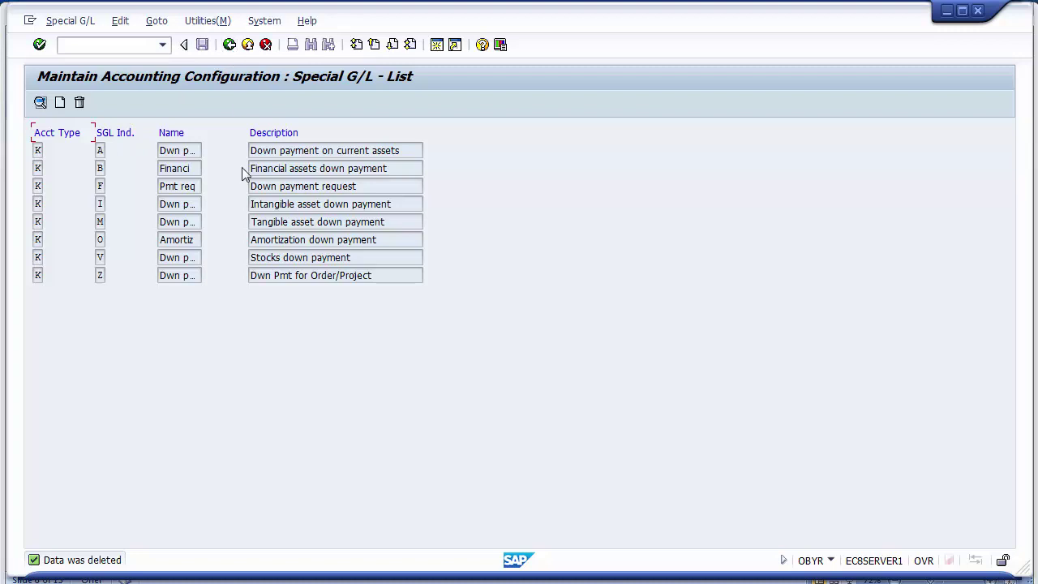
Start a new vendor special G/L indicator C and name it Cap Ven.
click(106, 43)
key(Return)
click(60, 103)
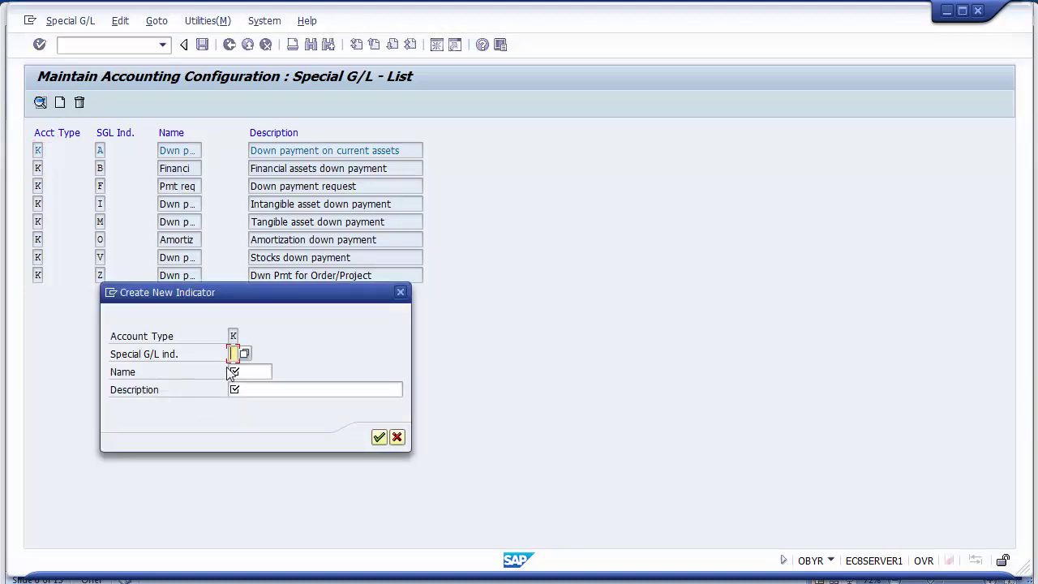
click(230, 373)
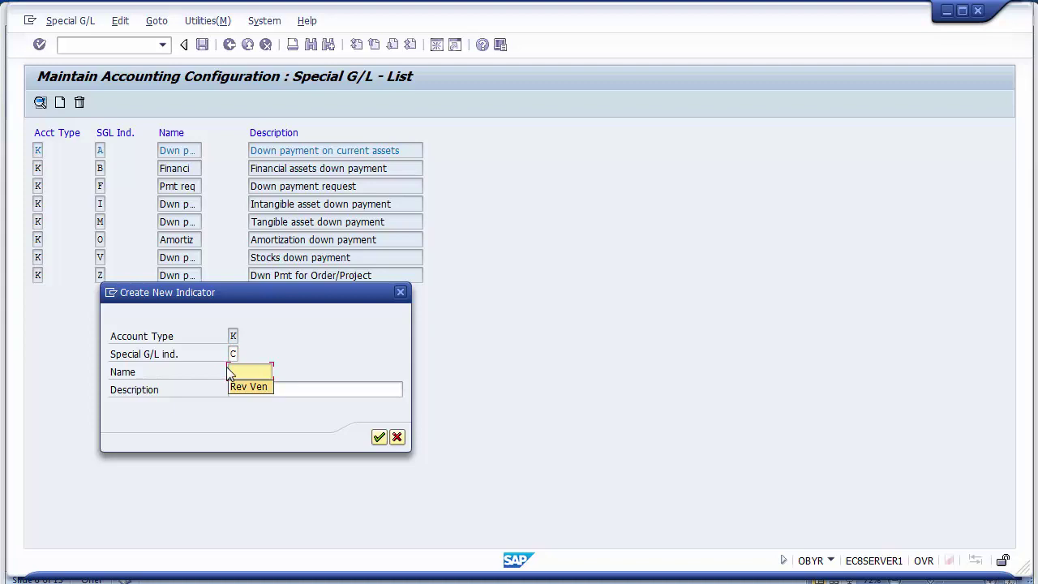
key(Escape)
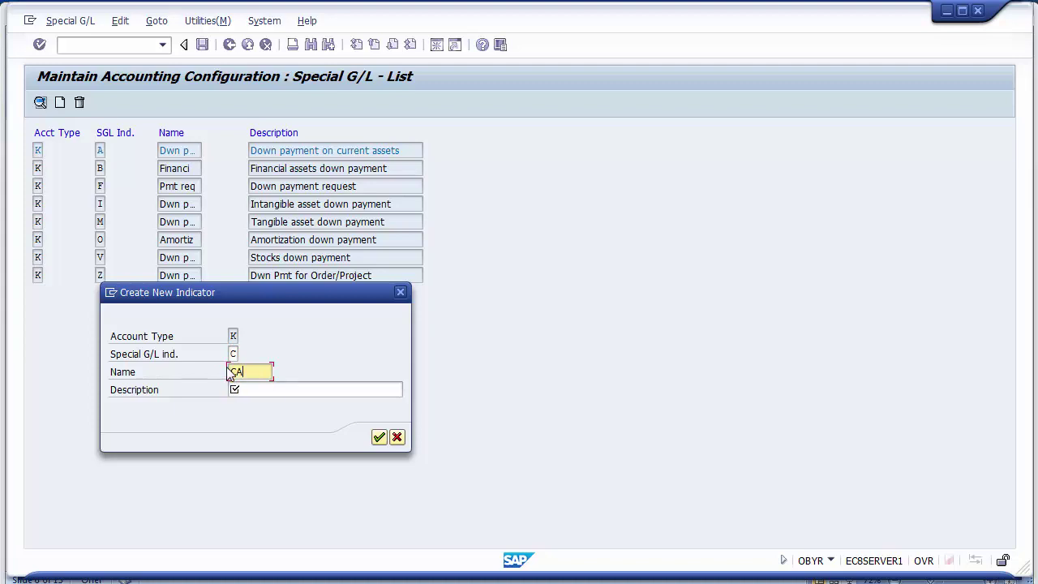
text(Cap Ven)
Describe the new indicator C as Advance to Capital Vendors and confirm its creation.
click(250, 390)
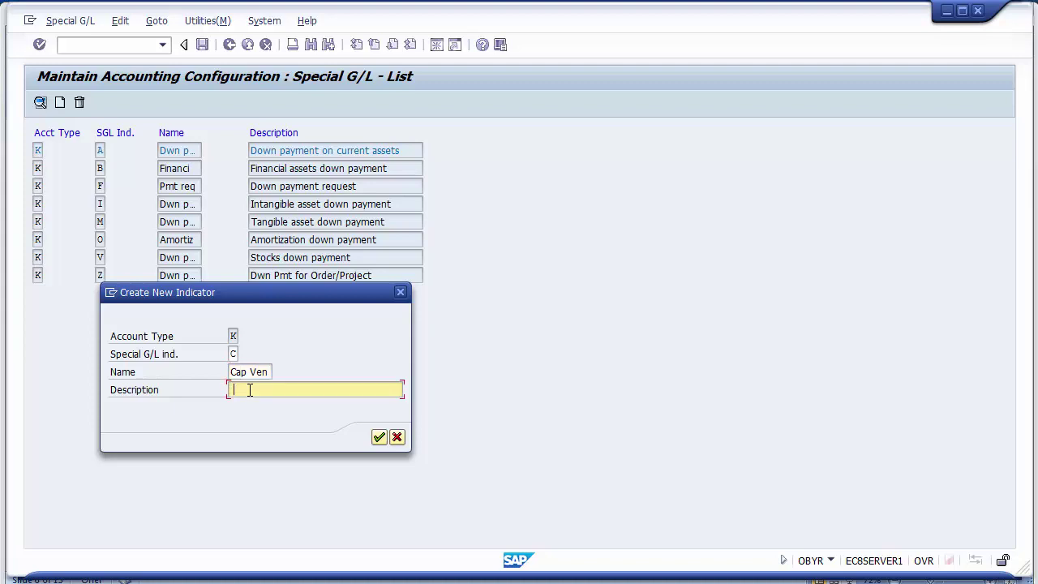
key(Down)
key(Return)
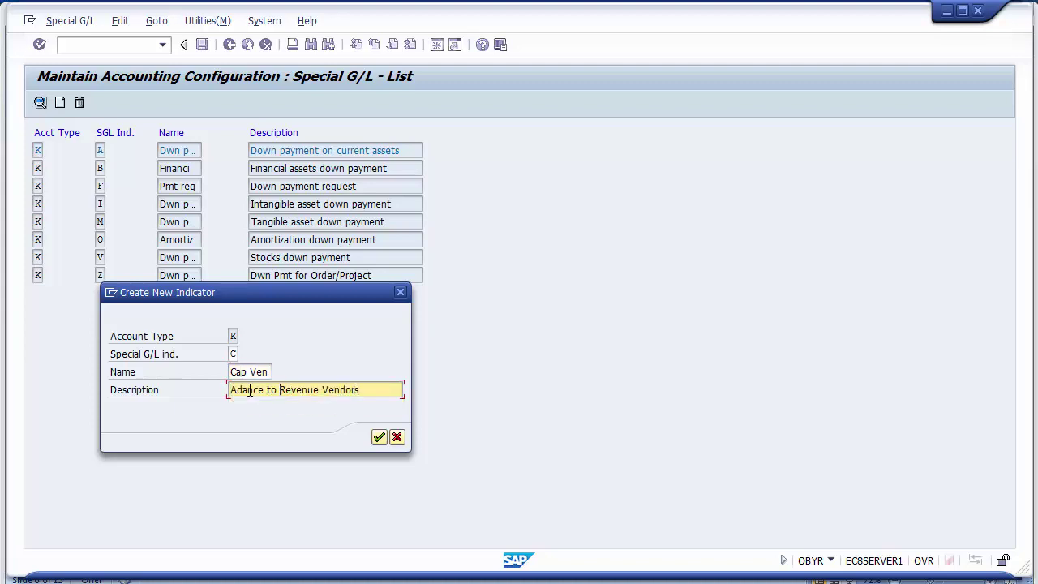
text(apital)
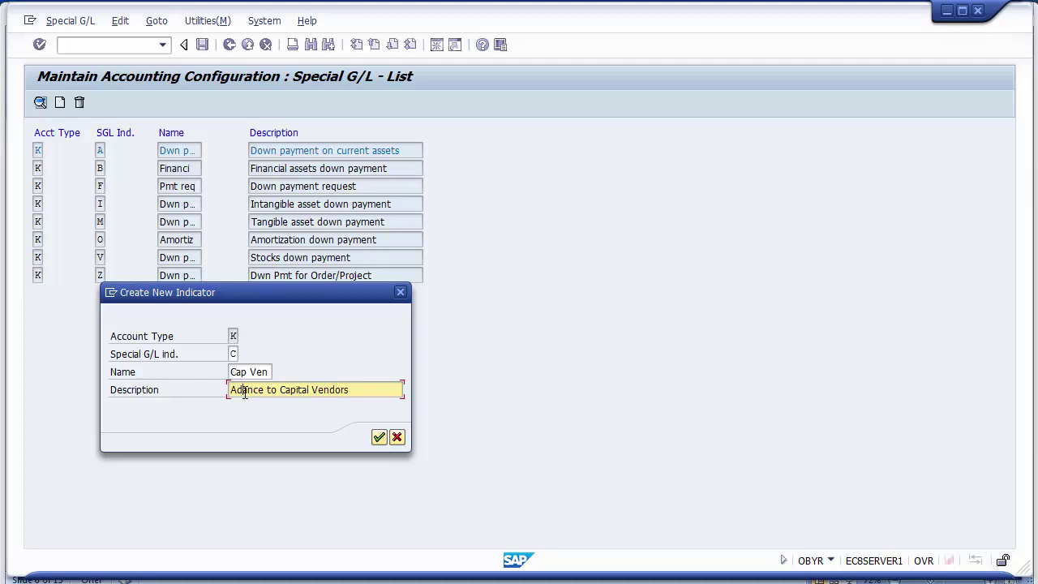
key(Insert)
text(v)
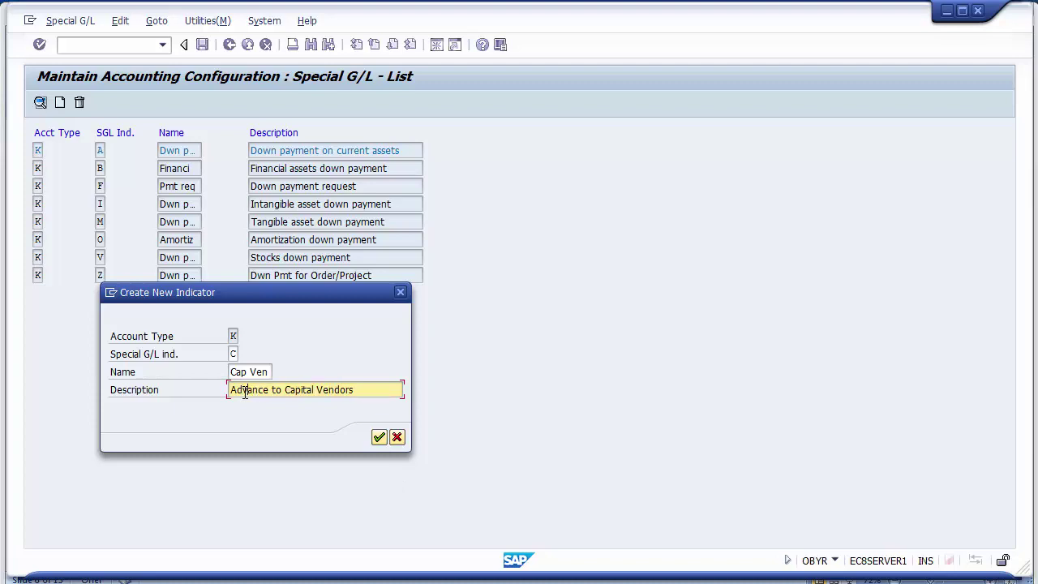
key(Tab)
click(380, 439)
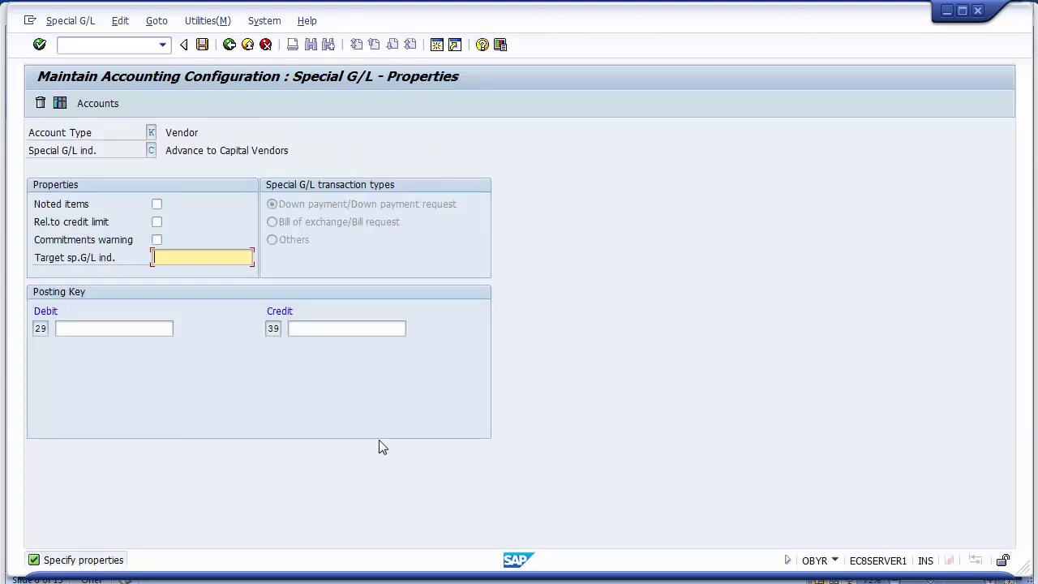
Enable the commitments warning for the capital vendors indicator and save it in customizing request E81K900053.
click(157, 240)
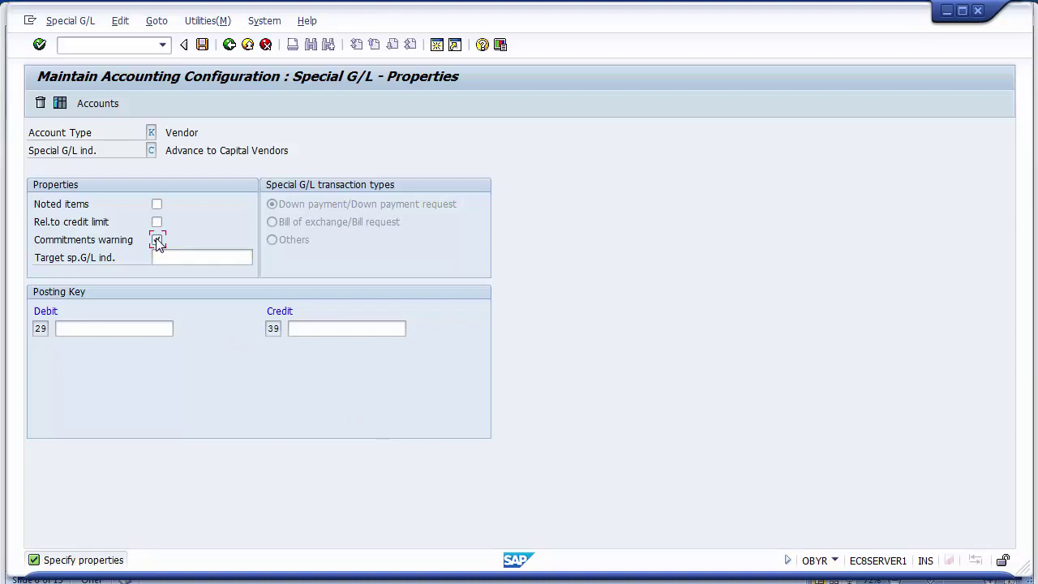
click(203, 45)
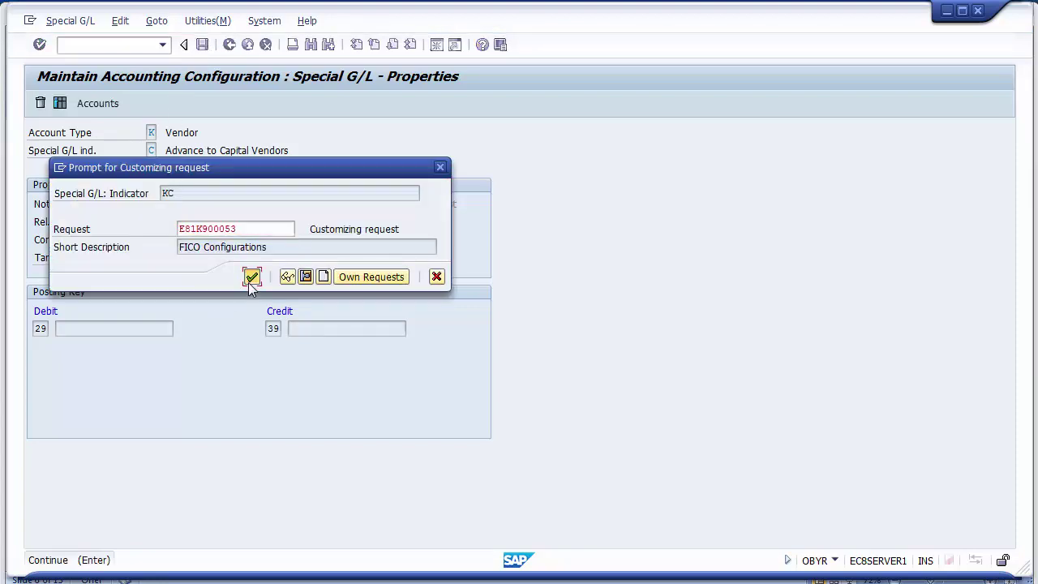
click(251, 277)
Open the account assignment of indicator C for chart of accounts 1000.
click(98, 104)
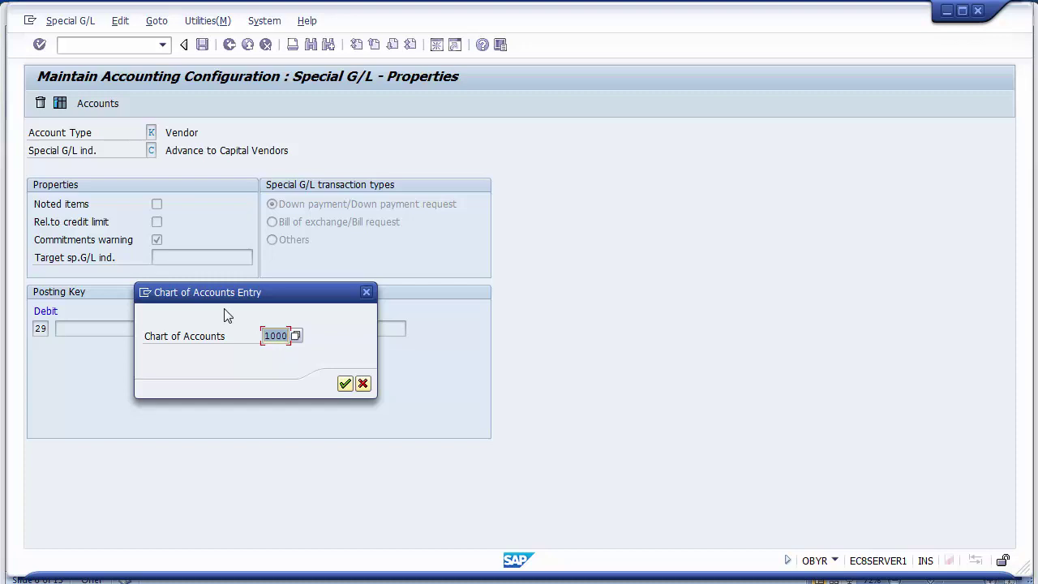
key(Return)
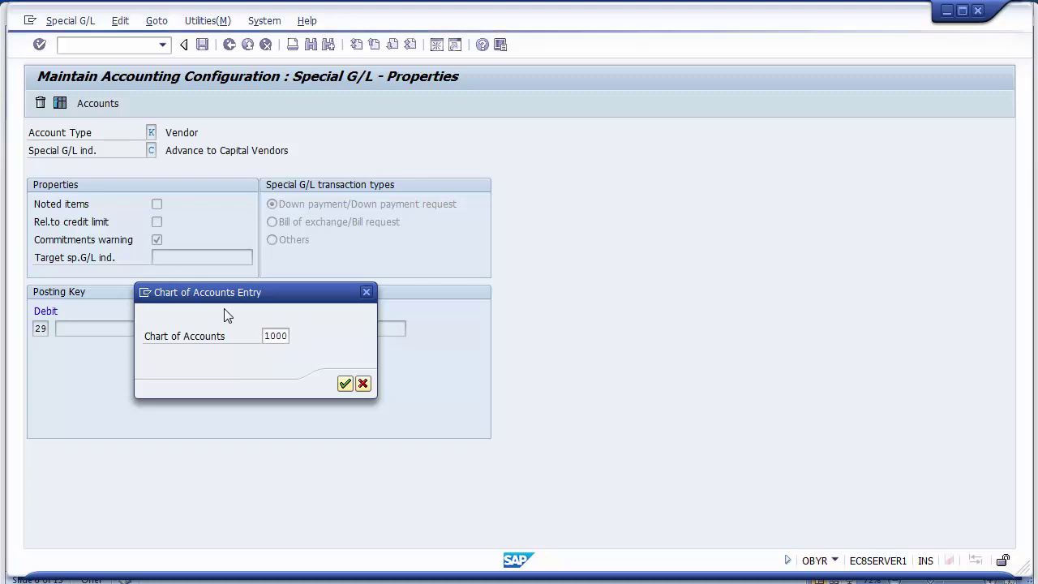
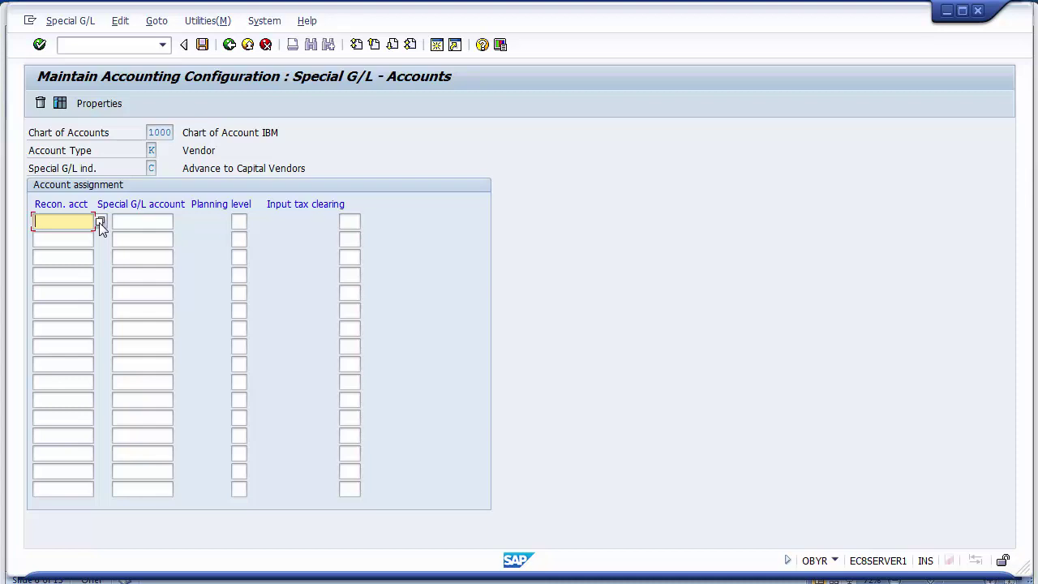
Assign 200001, the Domestic Vendor Account, as the reconciliation account of the capital vendors indicator.
click(100, 222)
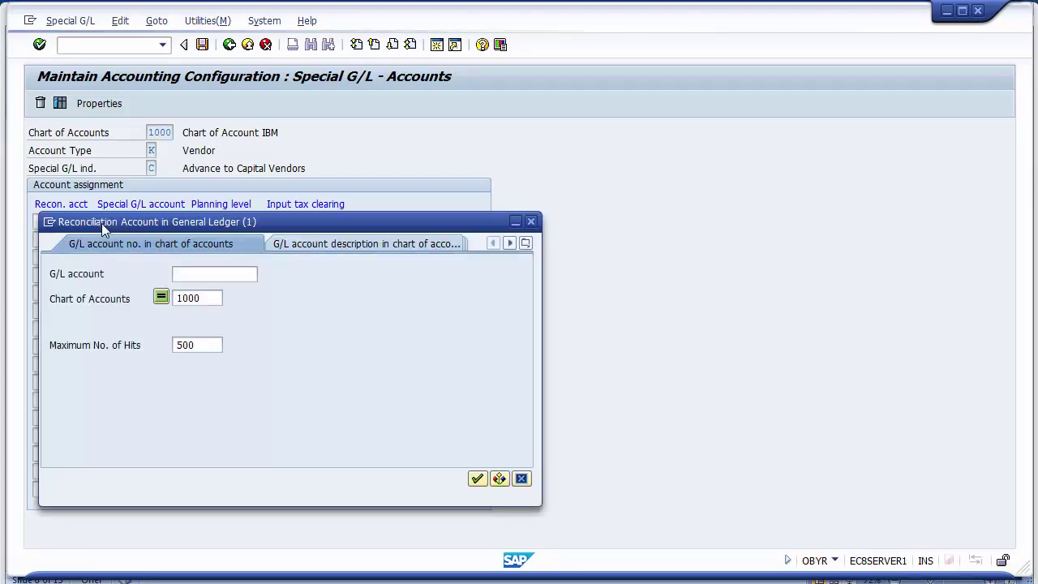
click(477, 479)
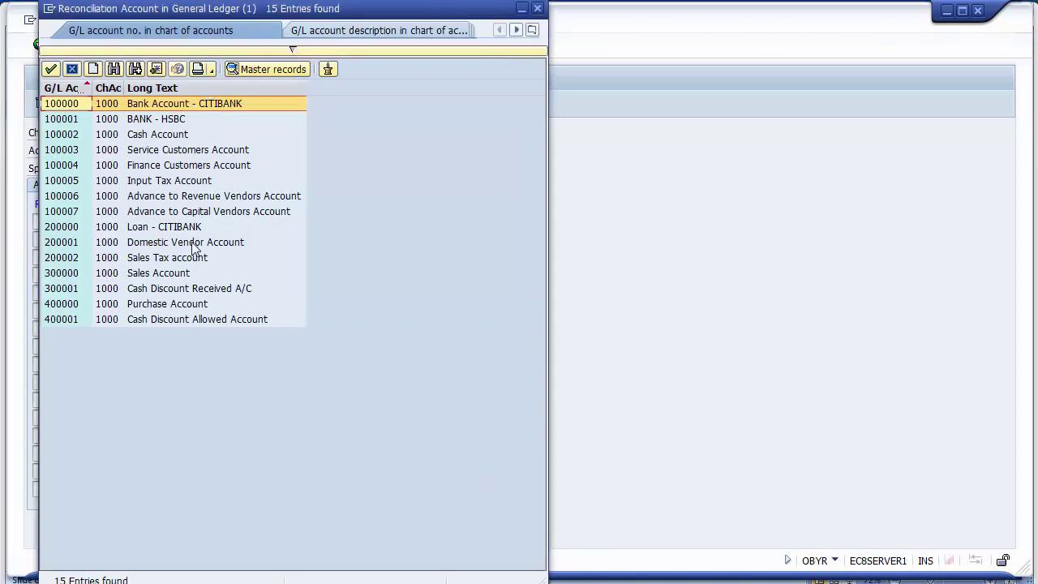
click(193, 246)
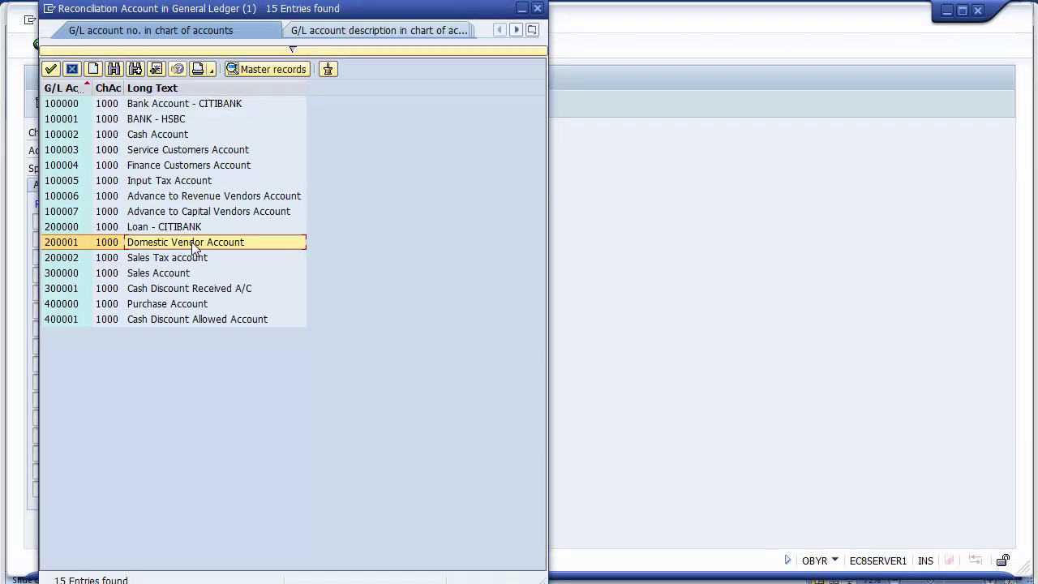
double_click(149, 242)
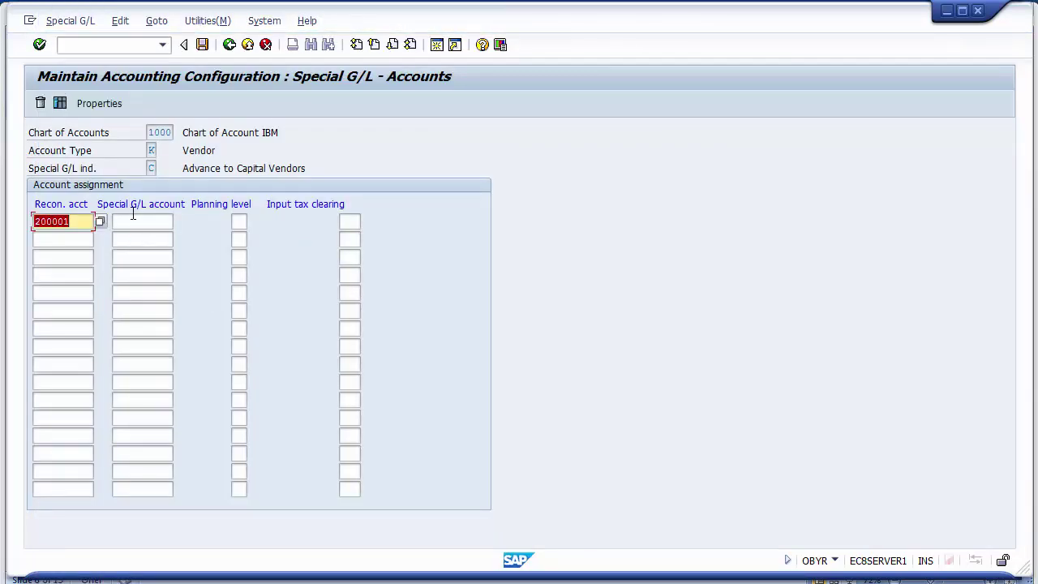
Assign 100007, Advance to Capital Vendors Account, as the special G/L account for reconciliation account 200001.
click(134, 221)
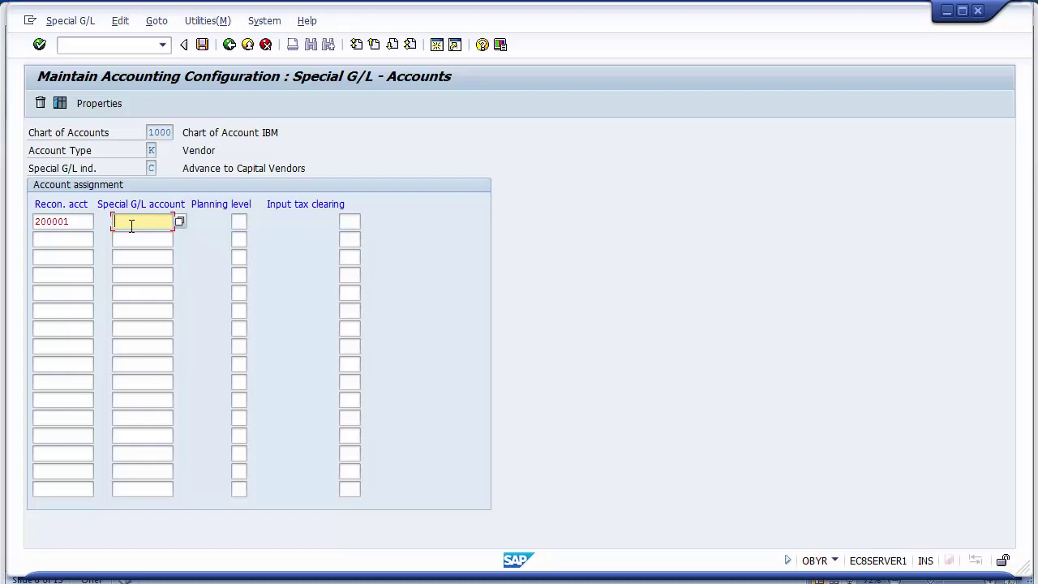
click(180, 221)
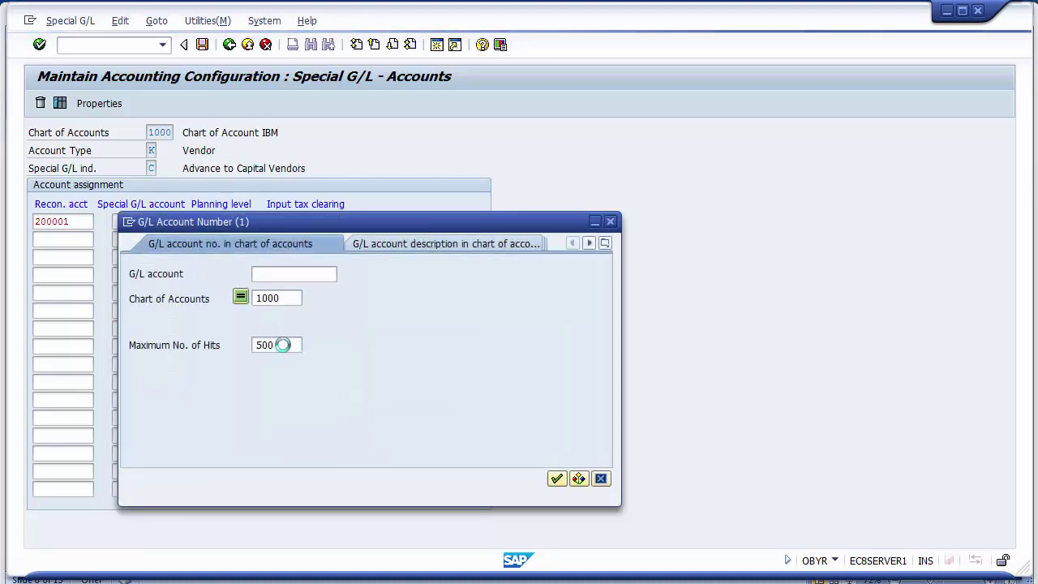
click(557, 480)
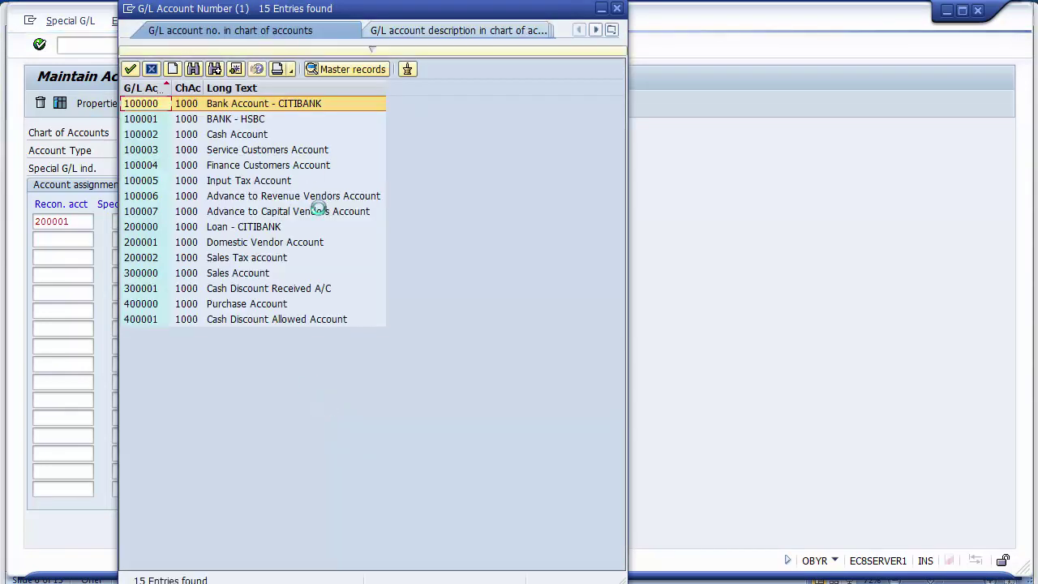
click(296, 212)
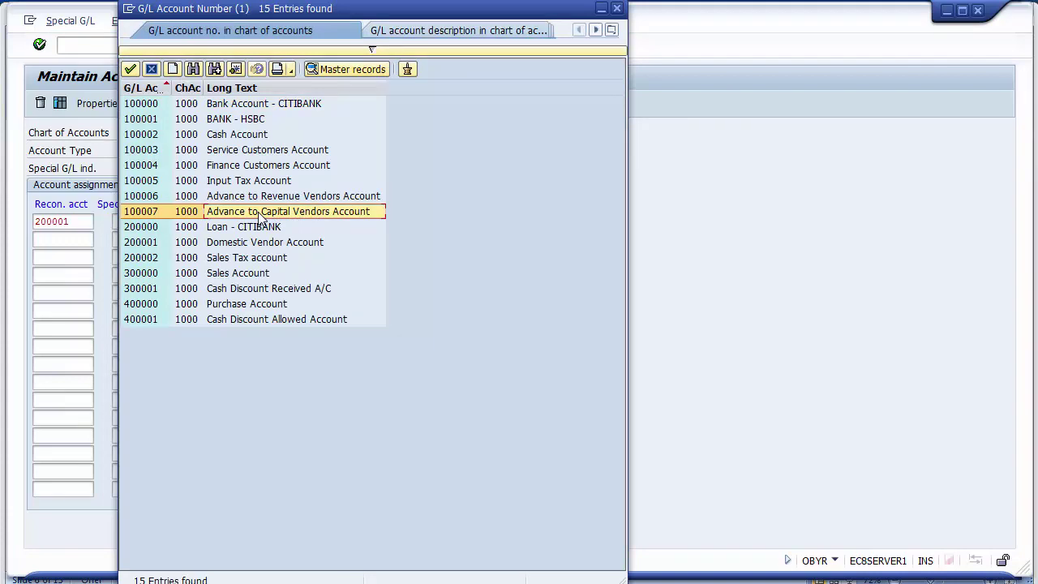
double_click(258, 211)
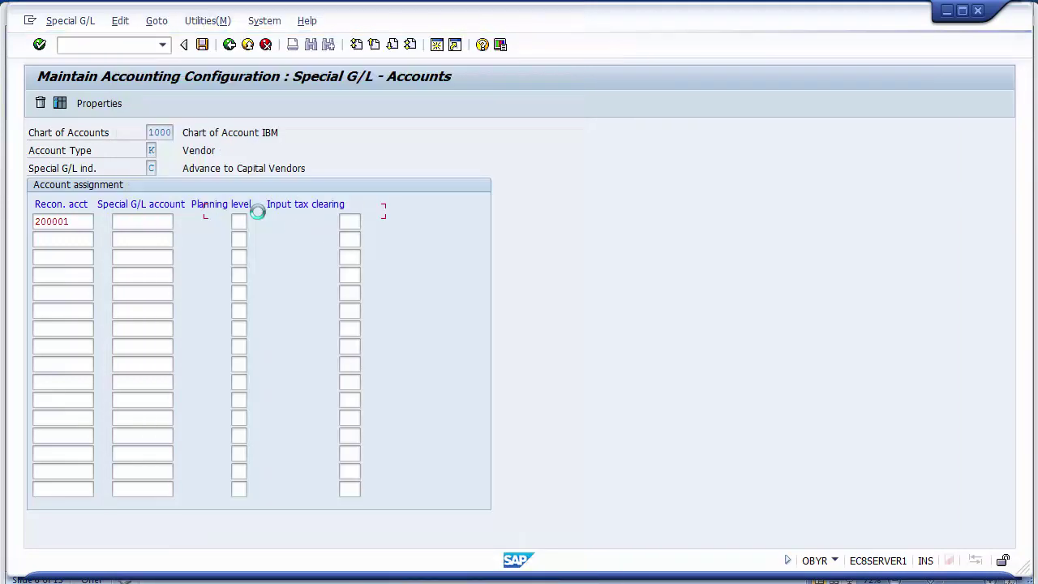
click(152, 168)
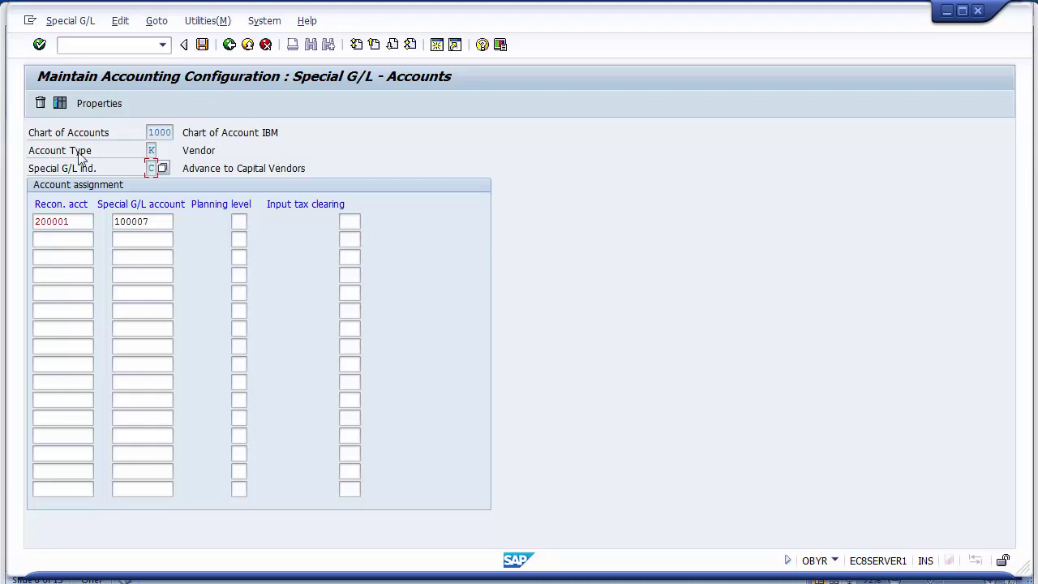
click(159, 222)
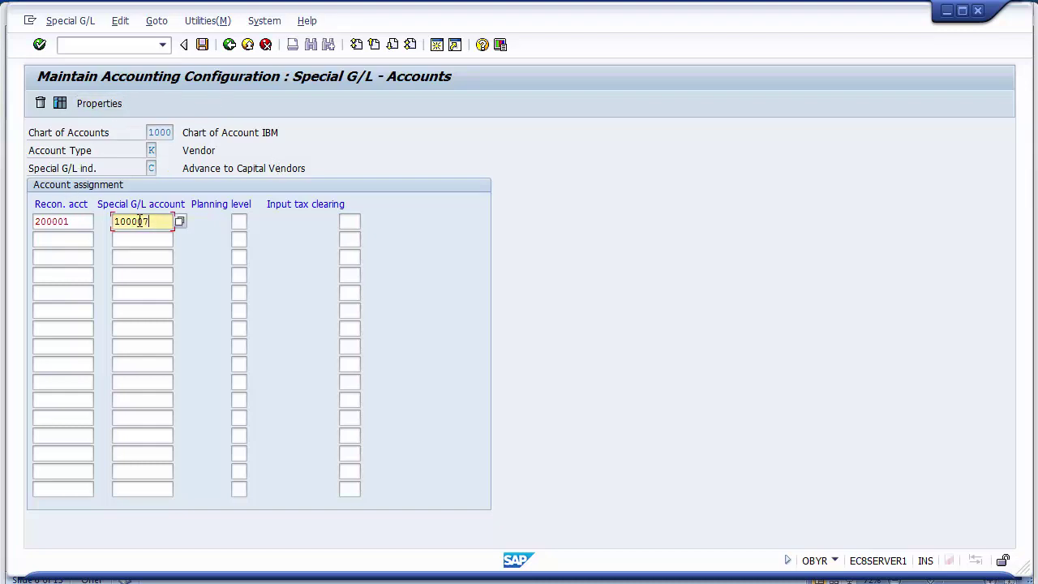
double_click(140, 220)
click(65, 238)
click(61, 257)
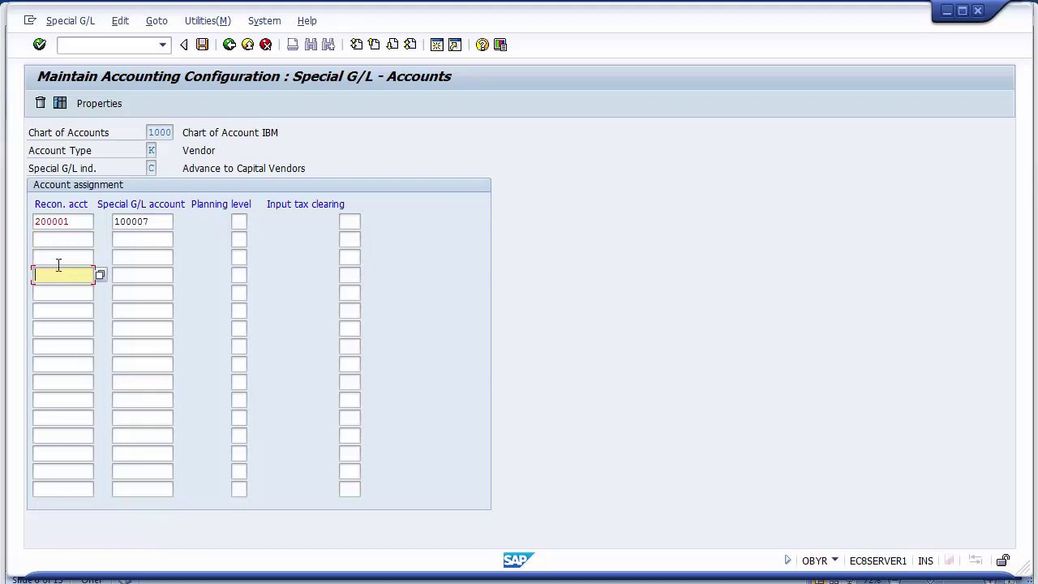
click(60, 239)
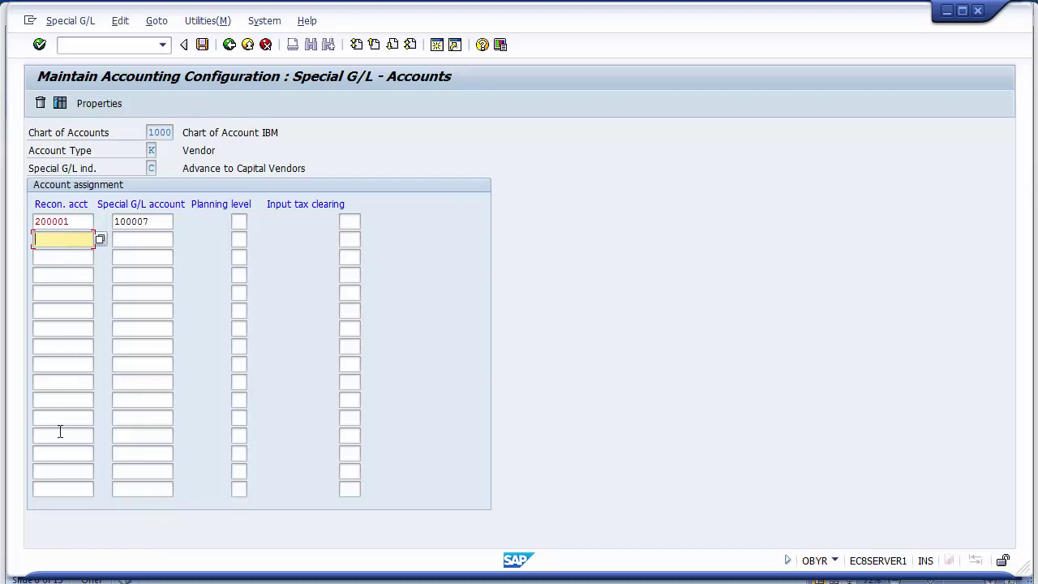
click(131, 240)
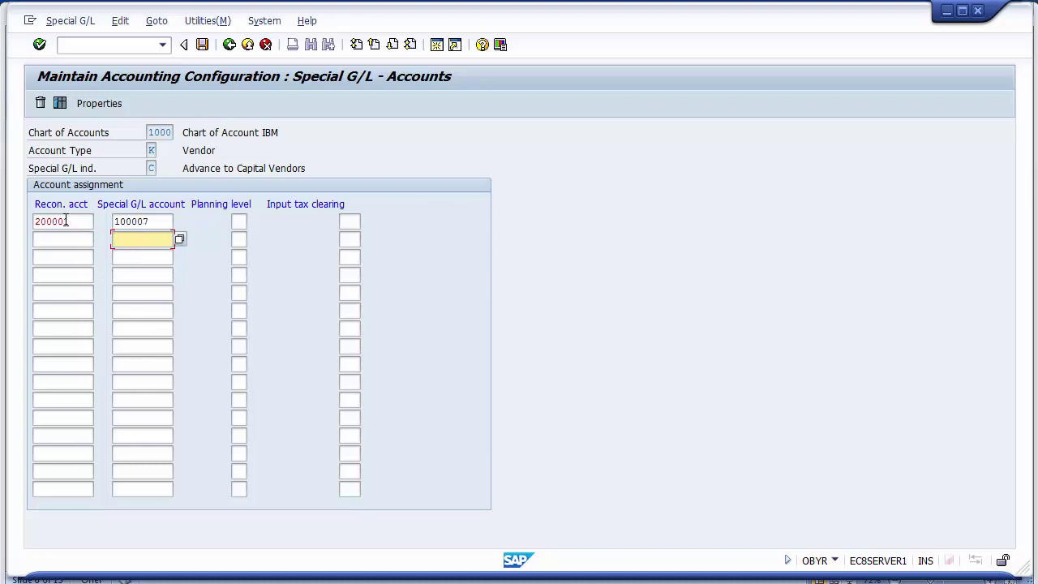
Save the account assignment in customizing request E81K900053 and leave the special G/L configuration.
click(201, 46)
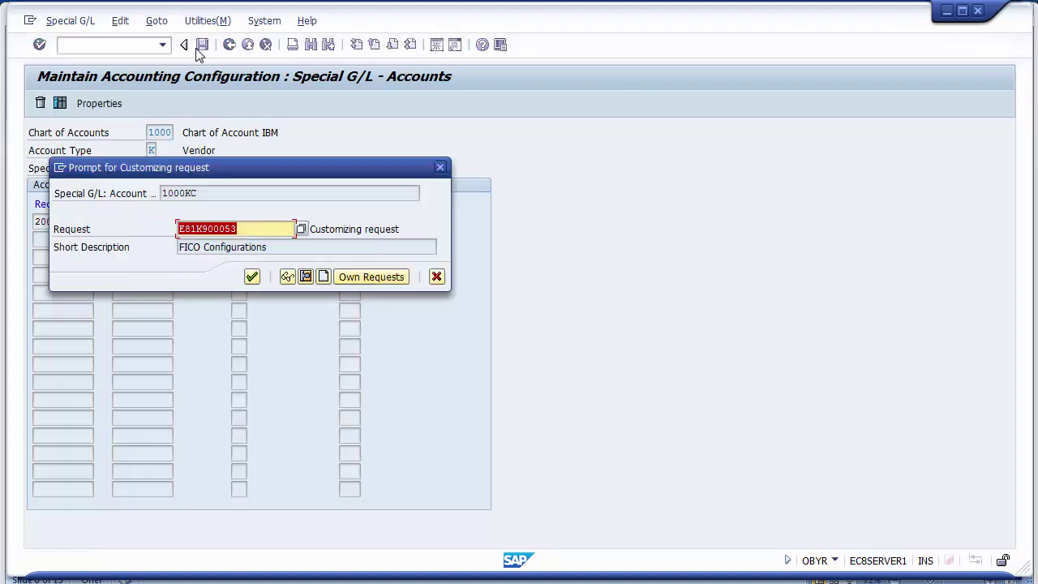
click(252, 277)
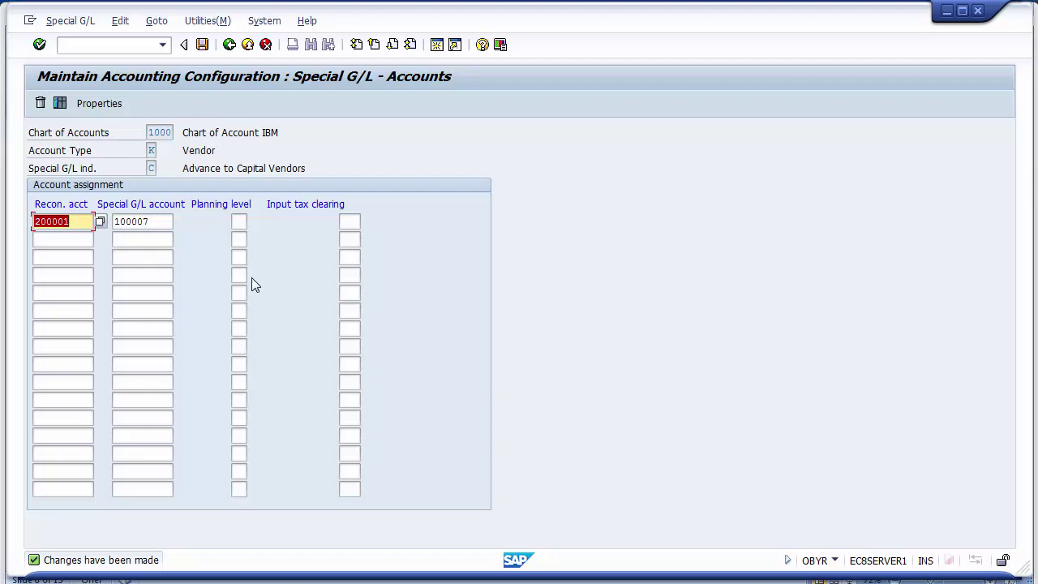
click(230, 45)
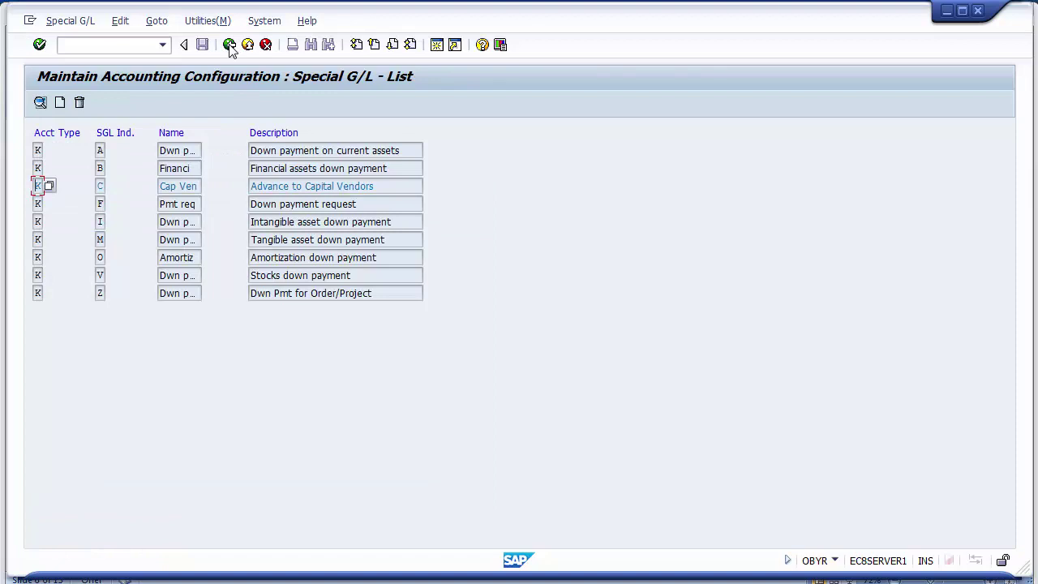
click(183, 189)
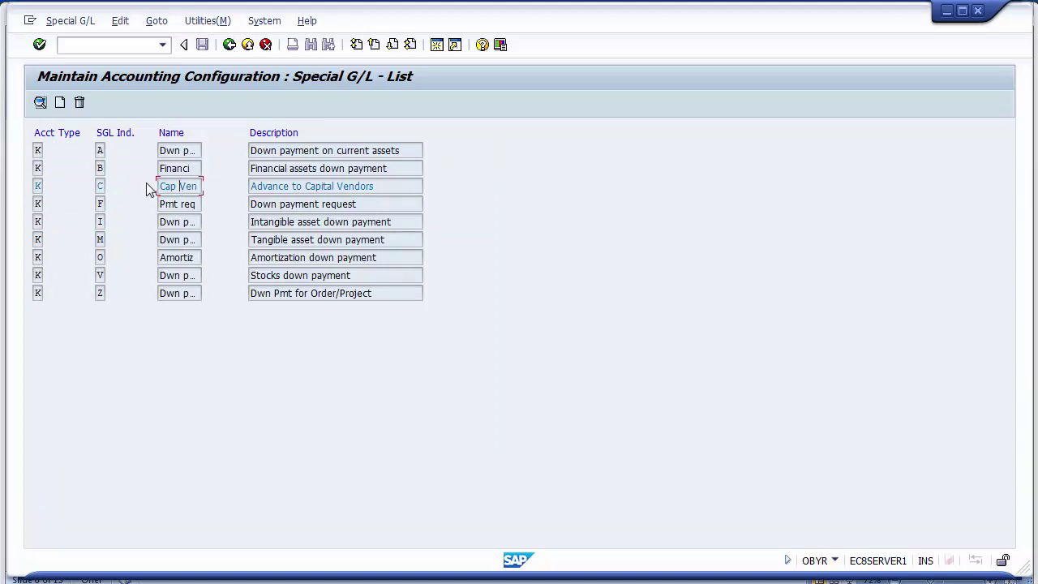
click(101, 186)
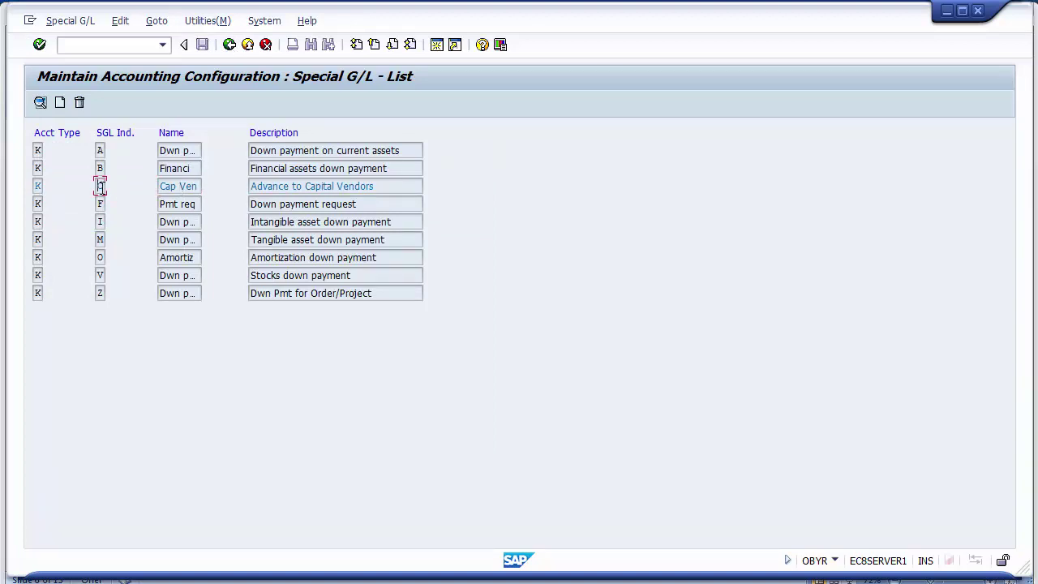
click(231, 44)
Switch to the Down Payment presentation in PowerPoint and advance to the Unit Testing slide.
key(alt+Tab)
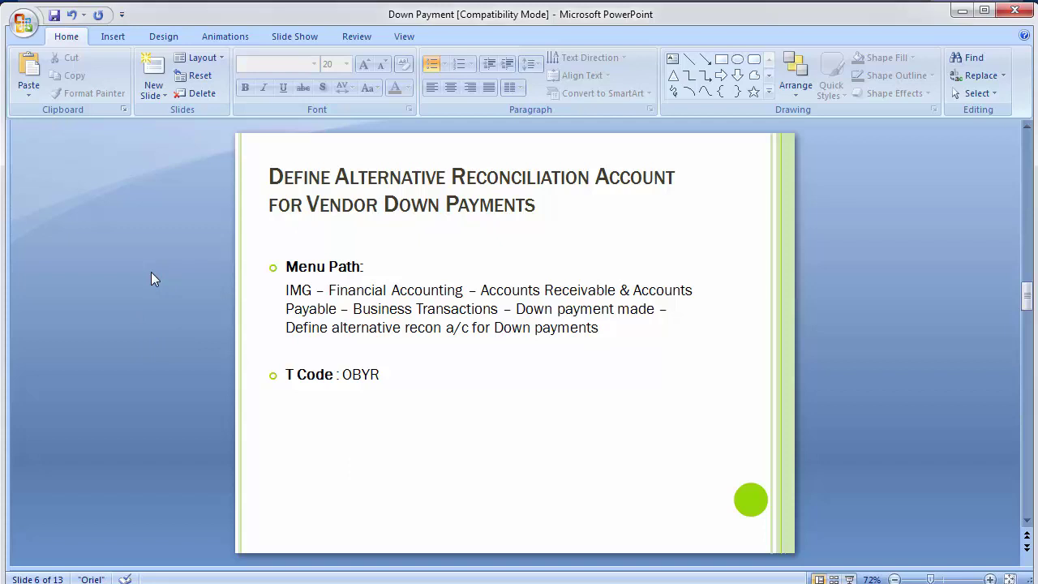
scroll(151, 272, down, 1)
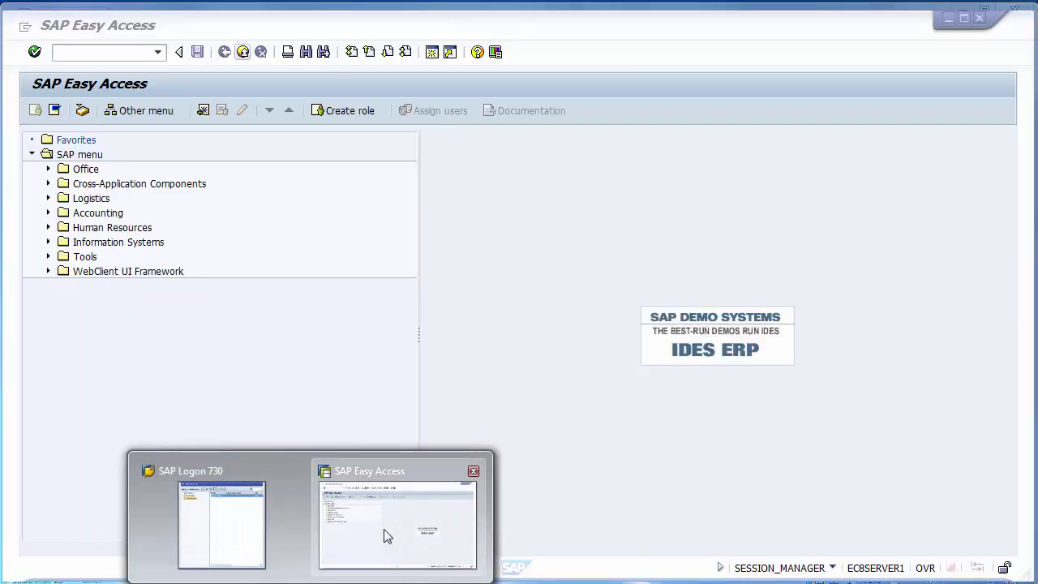
Switch to SAP, display the open line items of vendor TCS in company code 1200 with FBL1N, and leave the list.
click(385, 537)
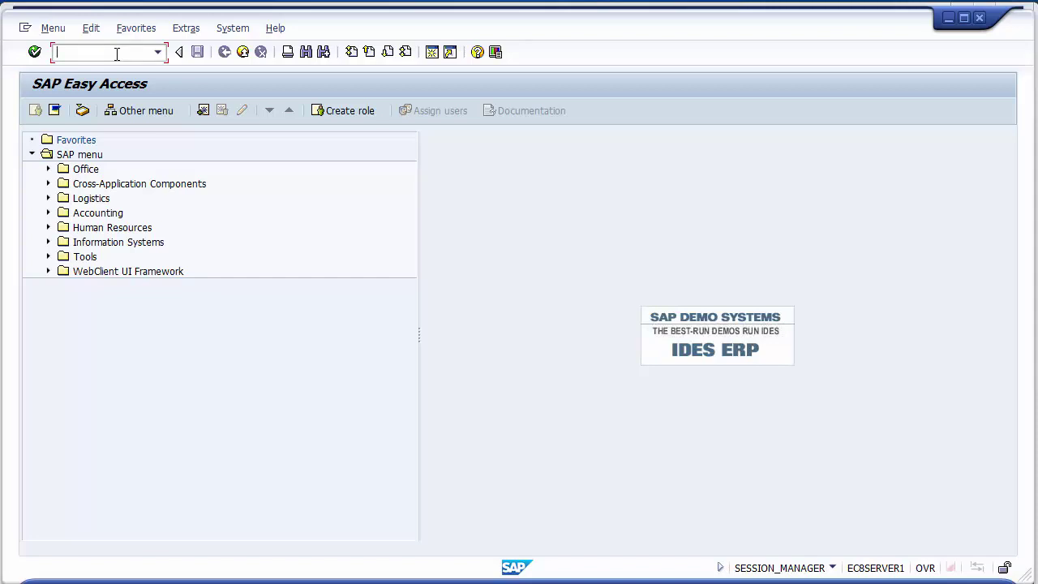
text(fbl1n)
key(Return)
text(4000000)
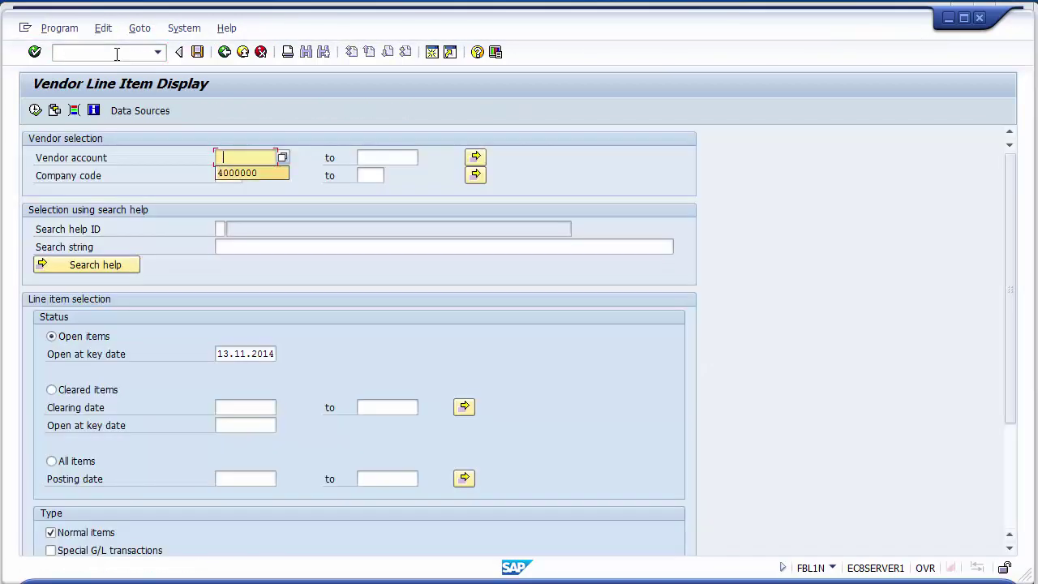
key(Tab)
text(1200)
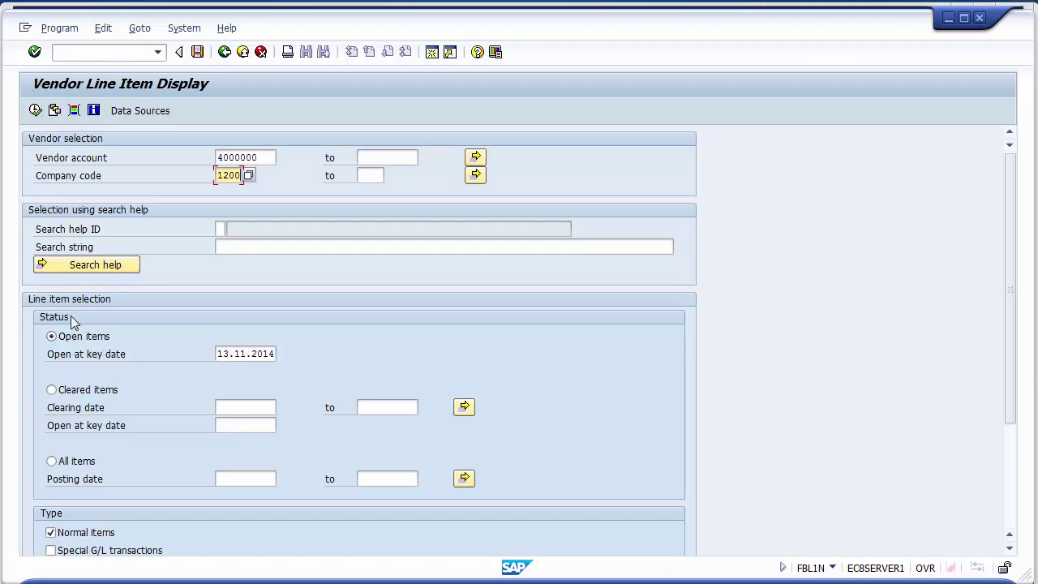
click(35, 110)
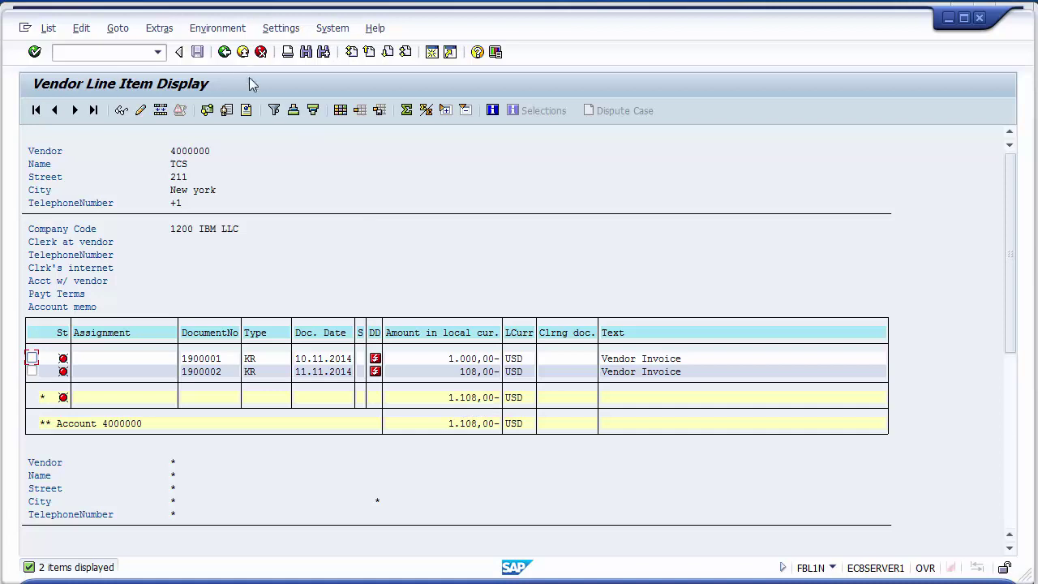
click(225, 53)
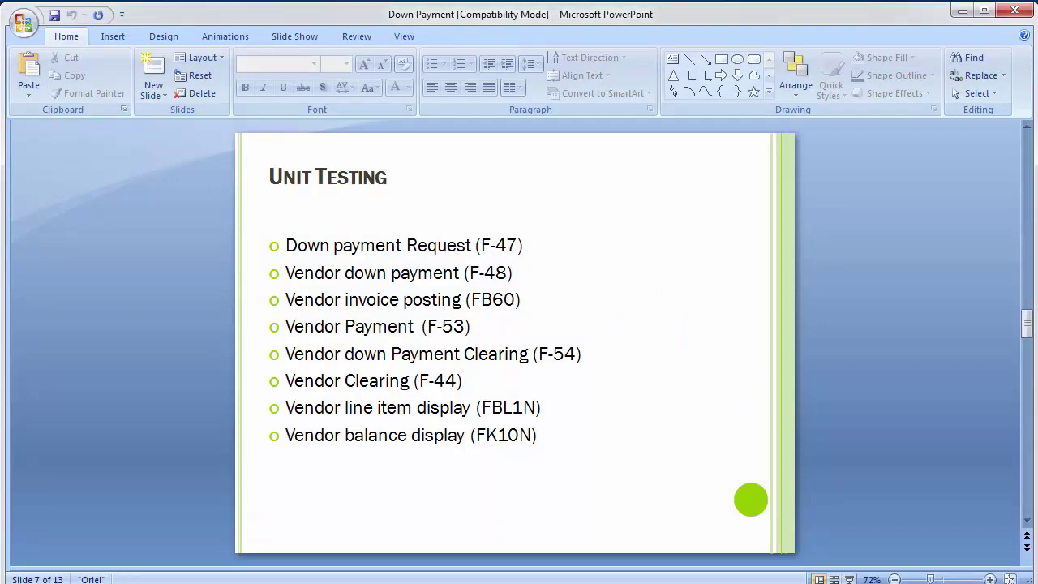
Return to SAP Easy Access and start the down payment request transaction F-47.
click(398, 513)
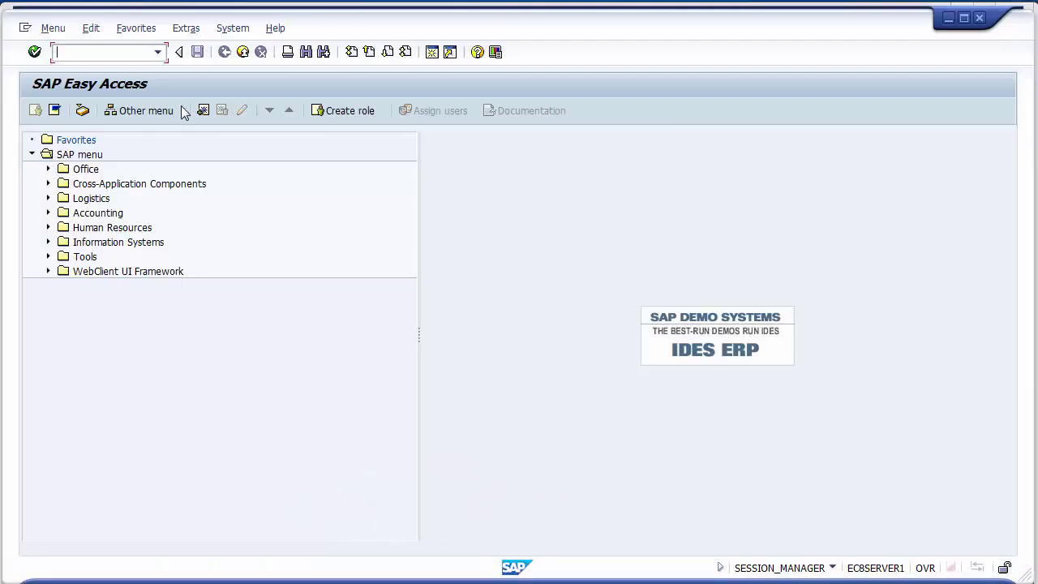
text(f-47)
key(Return)
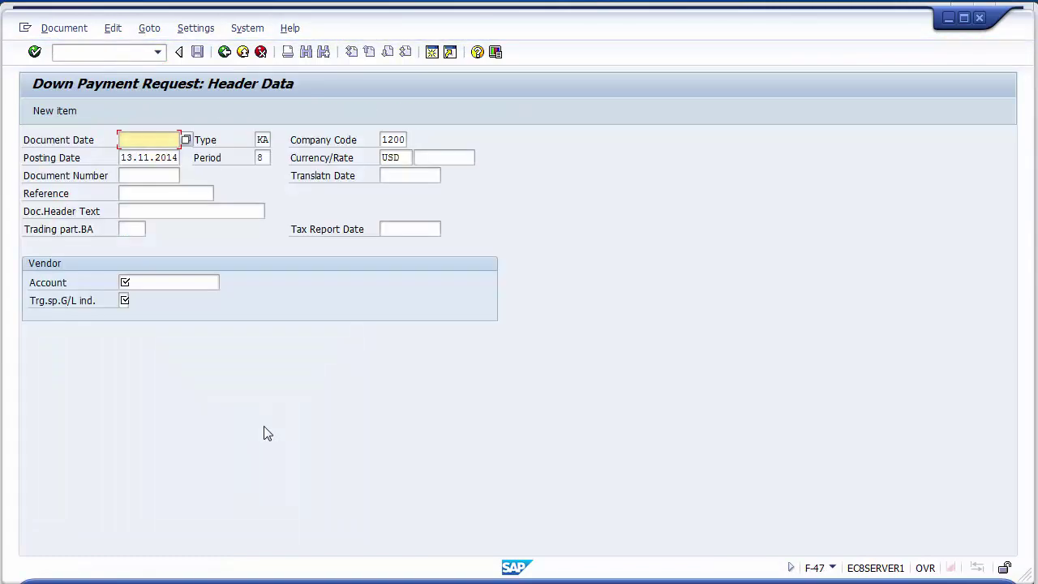
Set both the document date and the posting date of the down payment request to 12.11.2014.
click(144, 142)
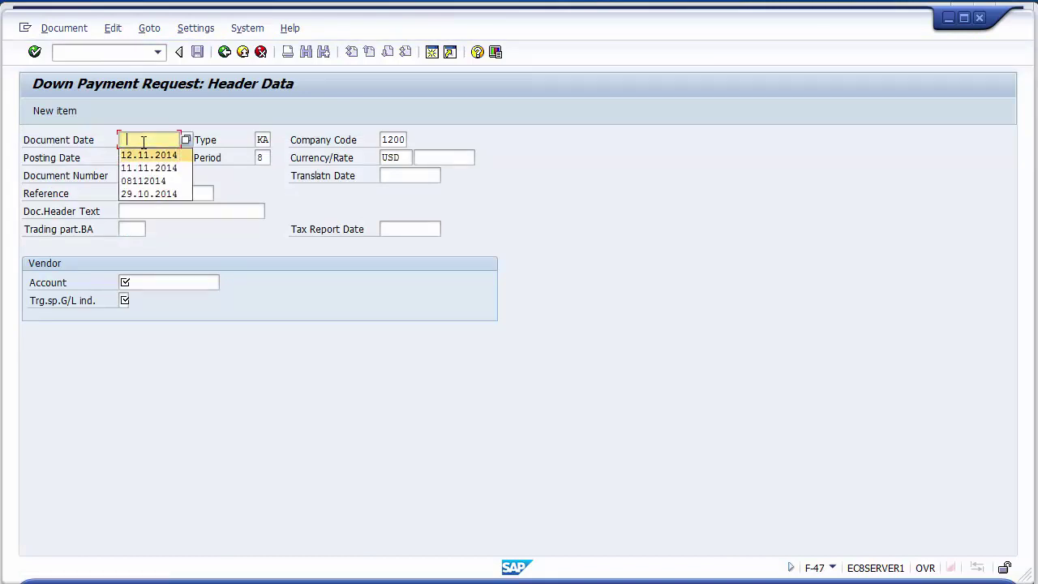
key(Return)
key(Tab)
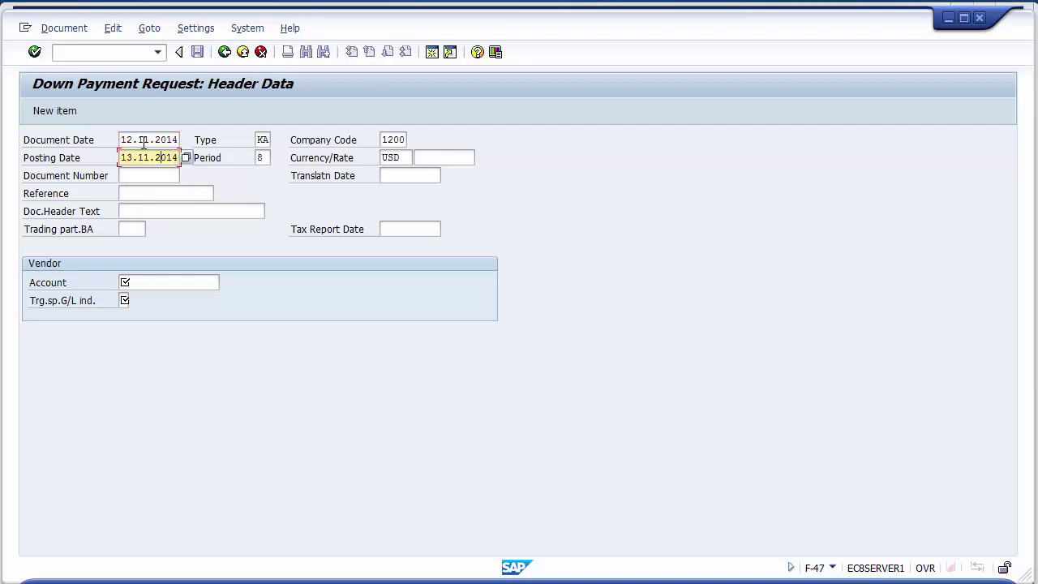
text(2)
key(Tab)
key(Tab)
key(Tab)
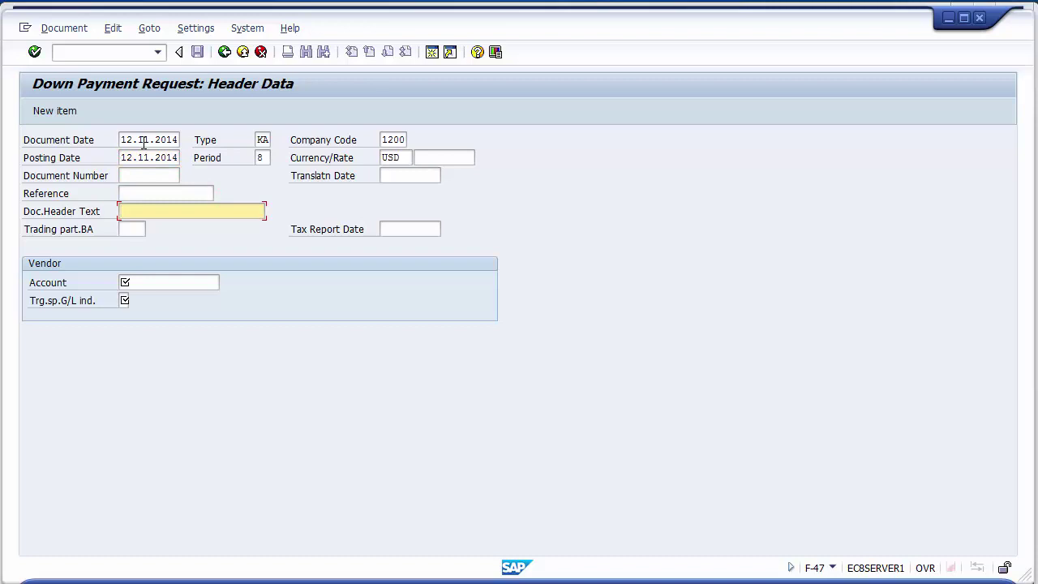
Enter Request for advance paymt as the document header text and go to the vendor account entry.
text(A)
key(BackSpace)
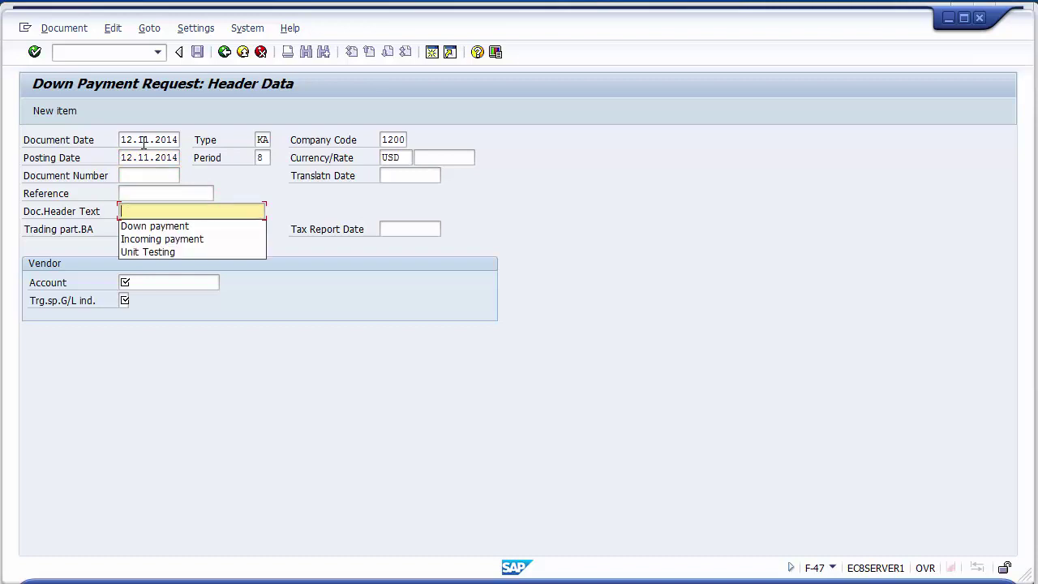
text(Req)
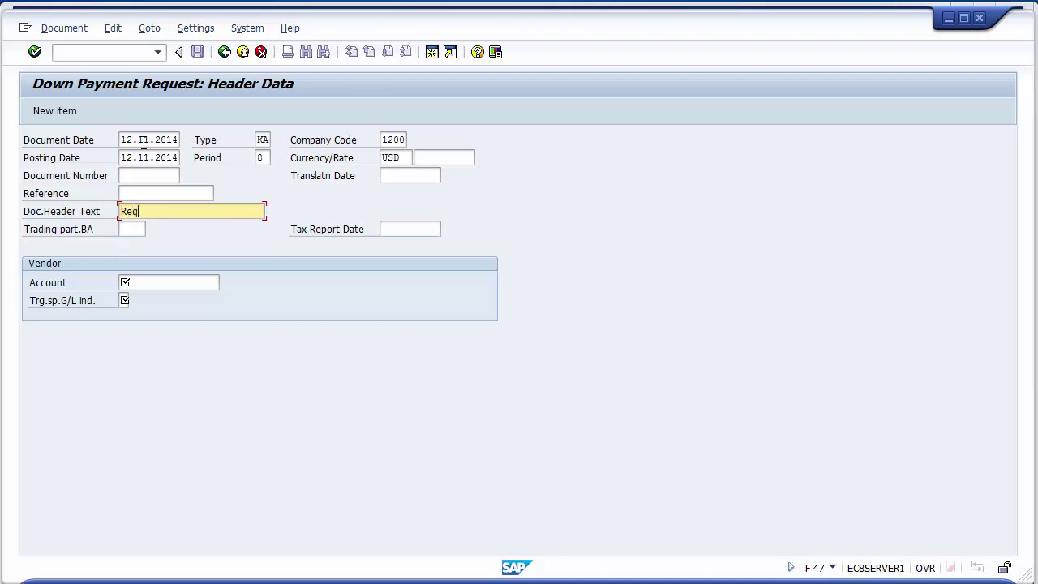
text(uest for advance payme)
key(BackSpace)
text(t)
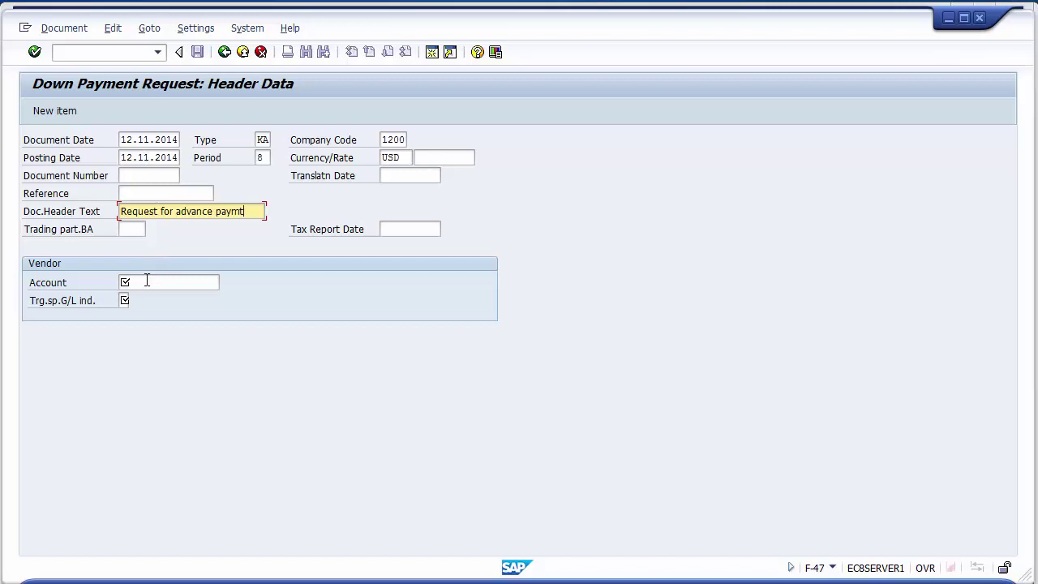
click(165, 283)
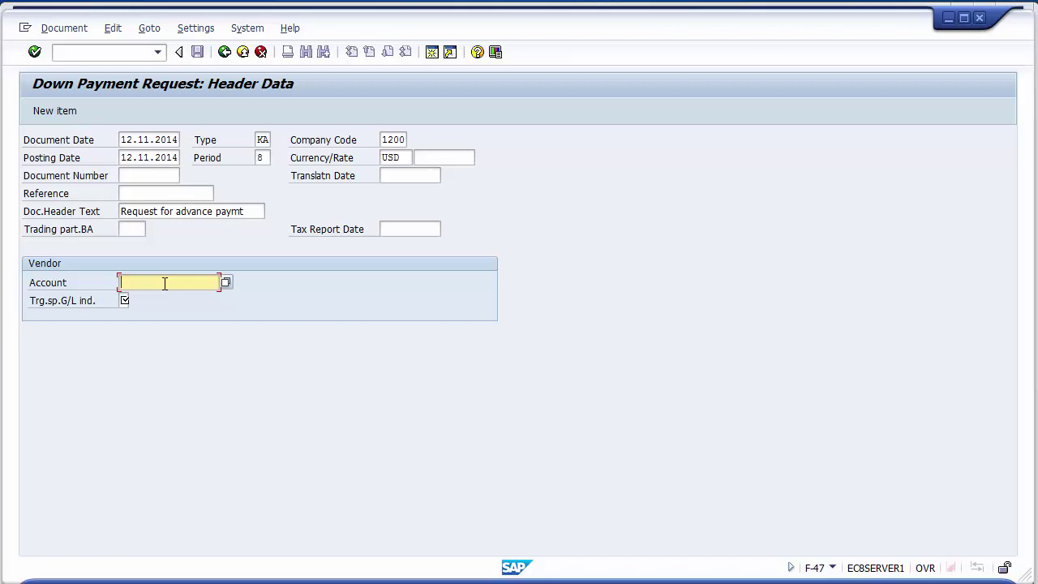
click(164, 284)
key(Down)
key(Return)
key(BackSpace)
key(BackSpace)
key(BackSpace)
key(BackSpace)
key(BackSpace)
key(BackSpace)
key(BackSpace)
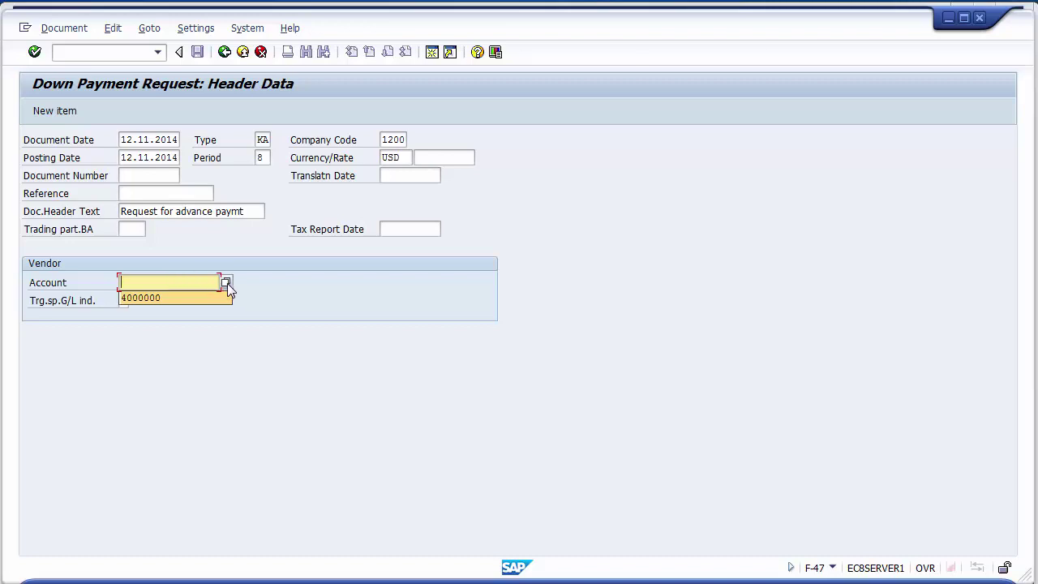
Look up the vendors of company code 1200 and choose TCS as the vendor account of the down payment request.
click(227, 284)
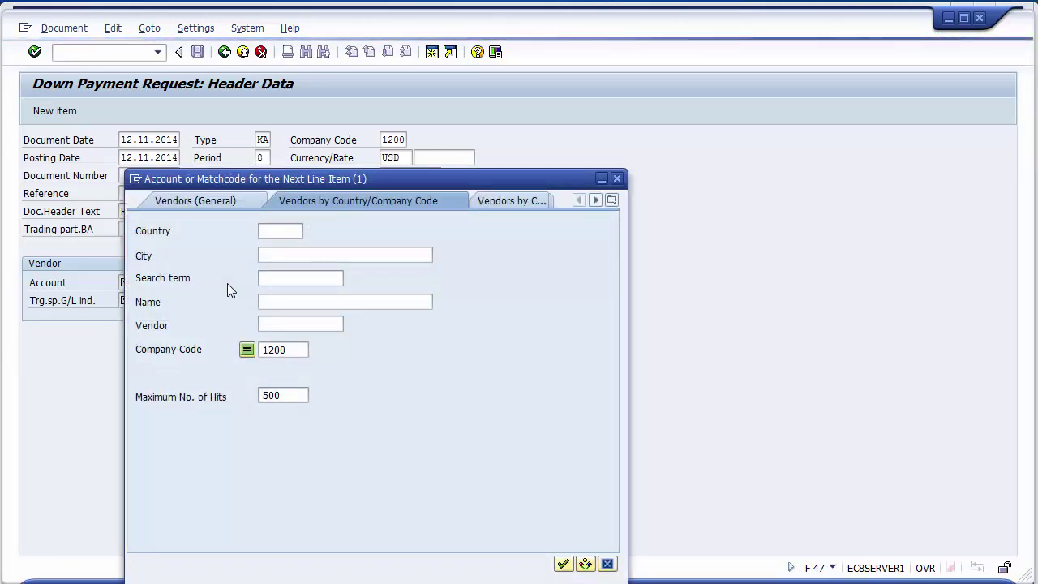
click(564, 564)
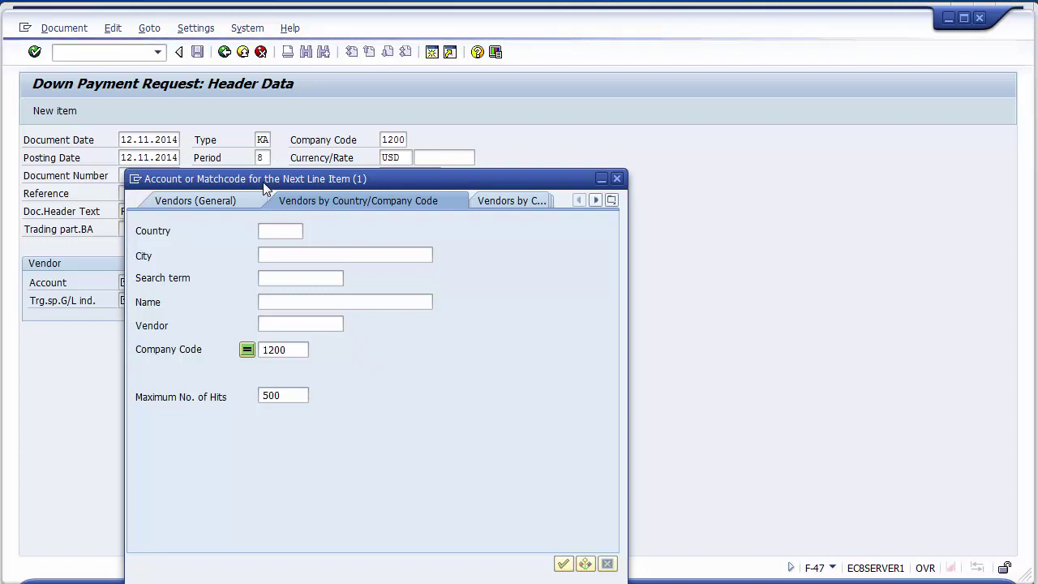
drag(263, 188, 485, 81)
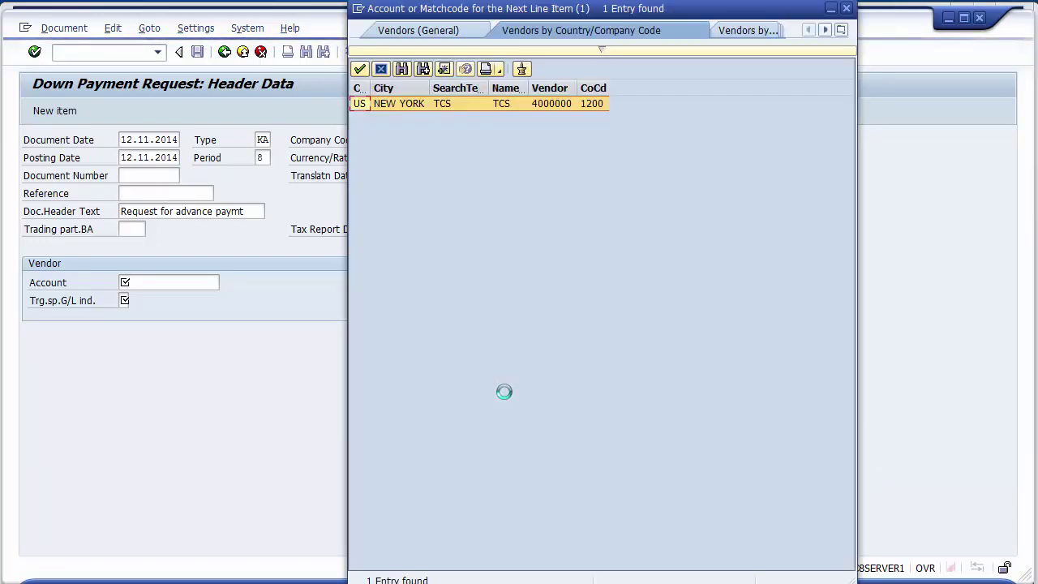
double_click(543, 104)
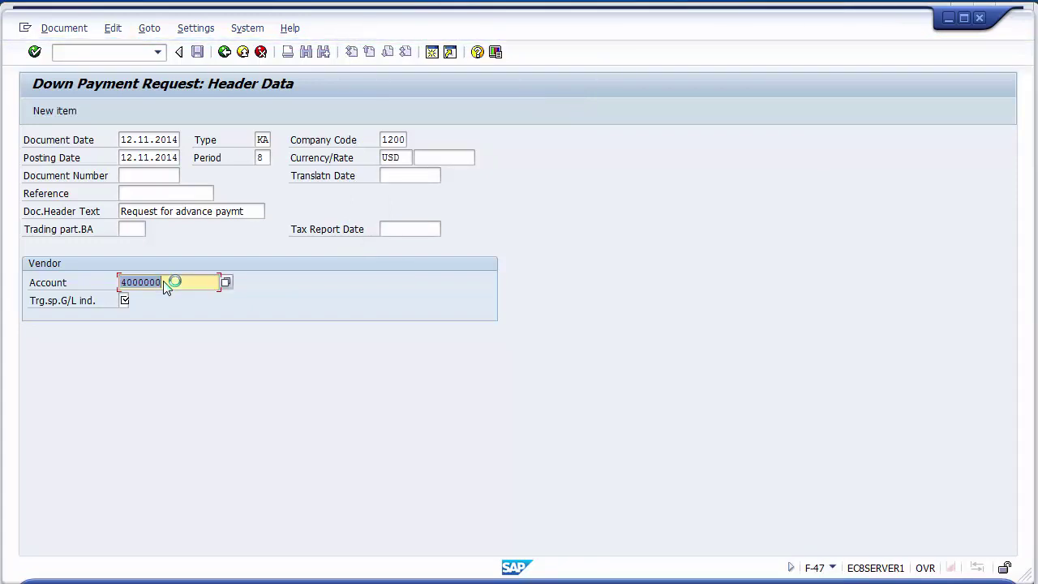
Bring up the possible target special G/L indicators for the vendor and examine the available down payment types.
click(126, 300)
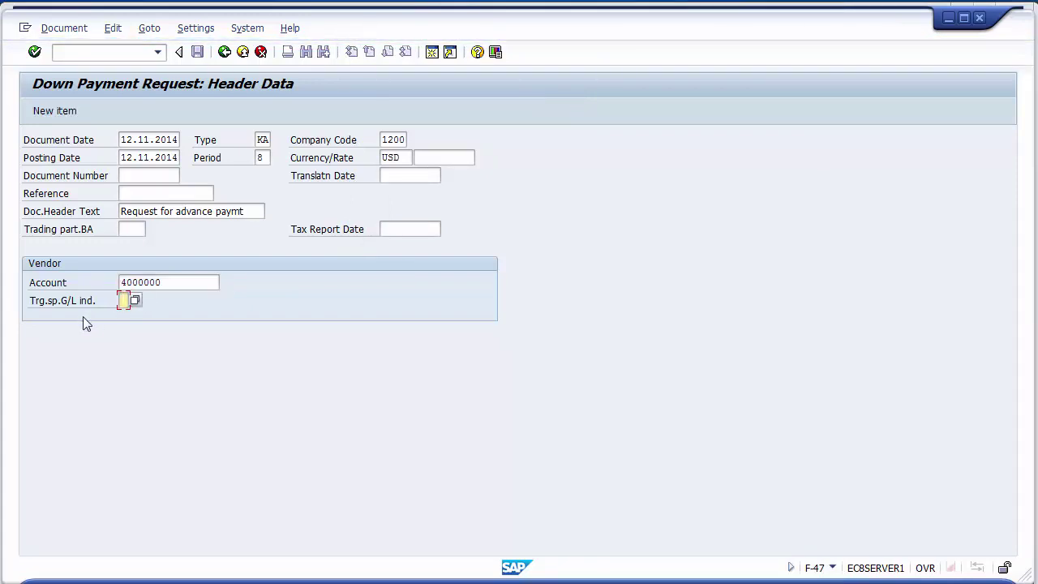
click(38, 307)
click(124, 301)
click(136, 300)
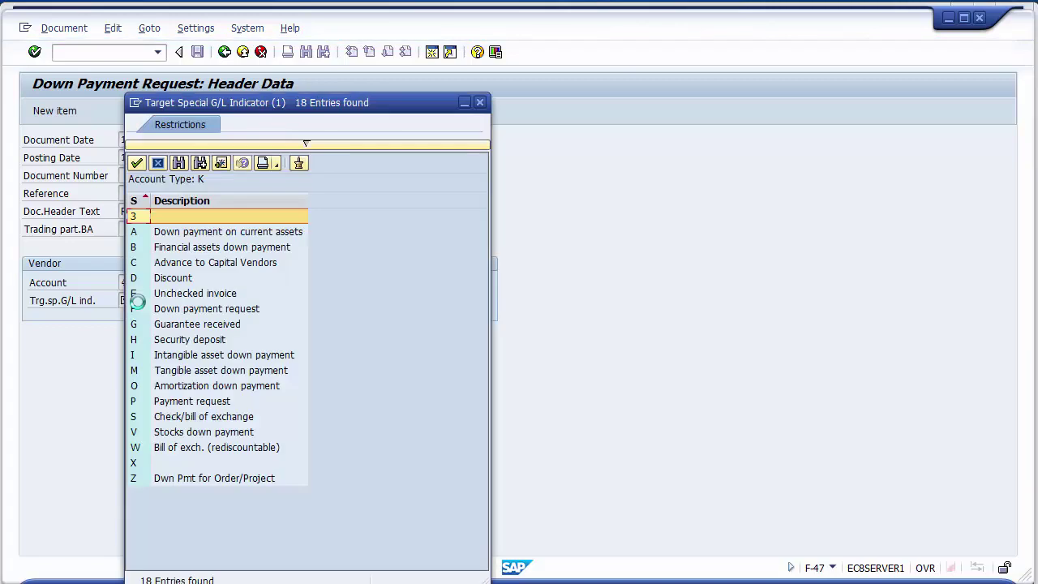
click(187, 234)
key(Down)
key(Down)
key(Down)
key(Down)
key(Down)
key(Down)
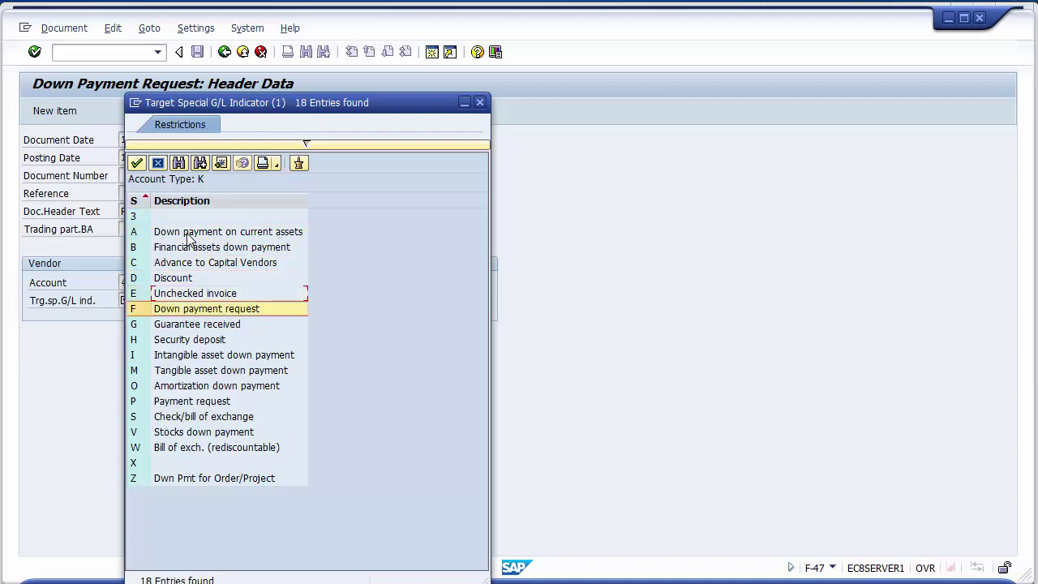
key(Up)
key(Up)
key(Up)
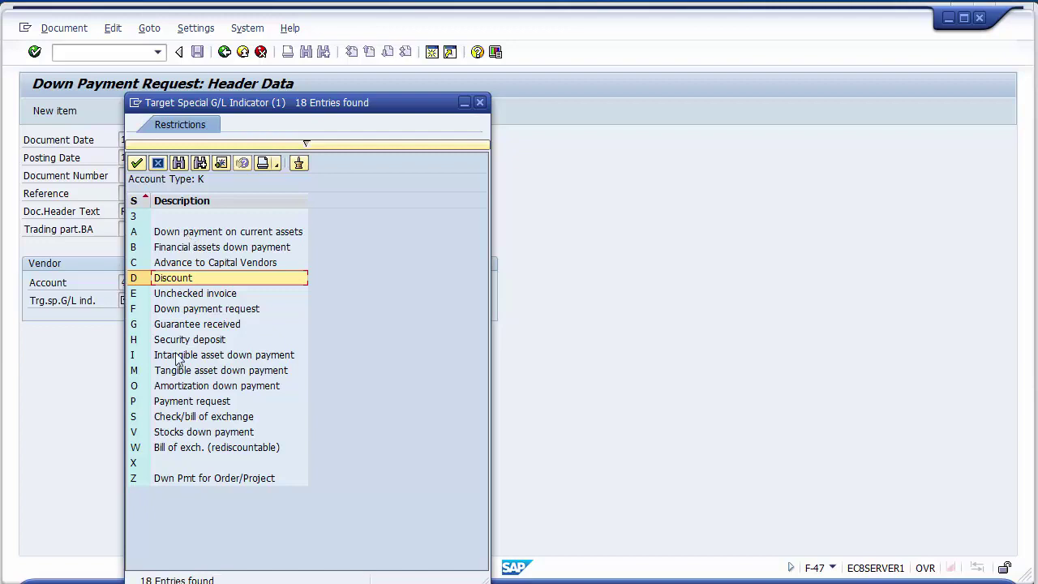
click(167, 231)
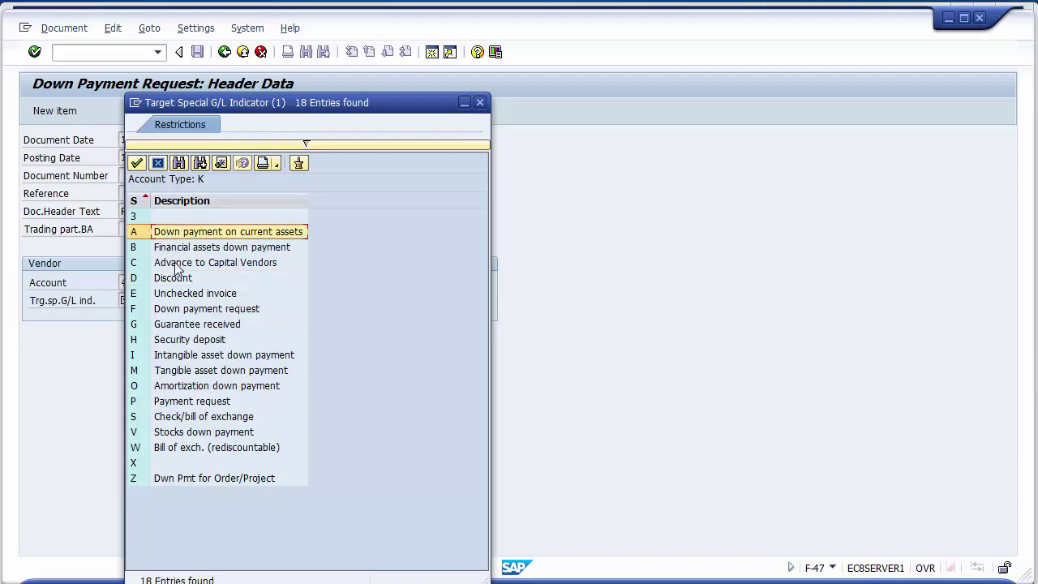
Choose C, Advance to Capital Vendors, as the target special G/L indicator and go to the new vendor item.
click(175, 264)
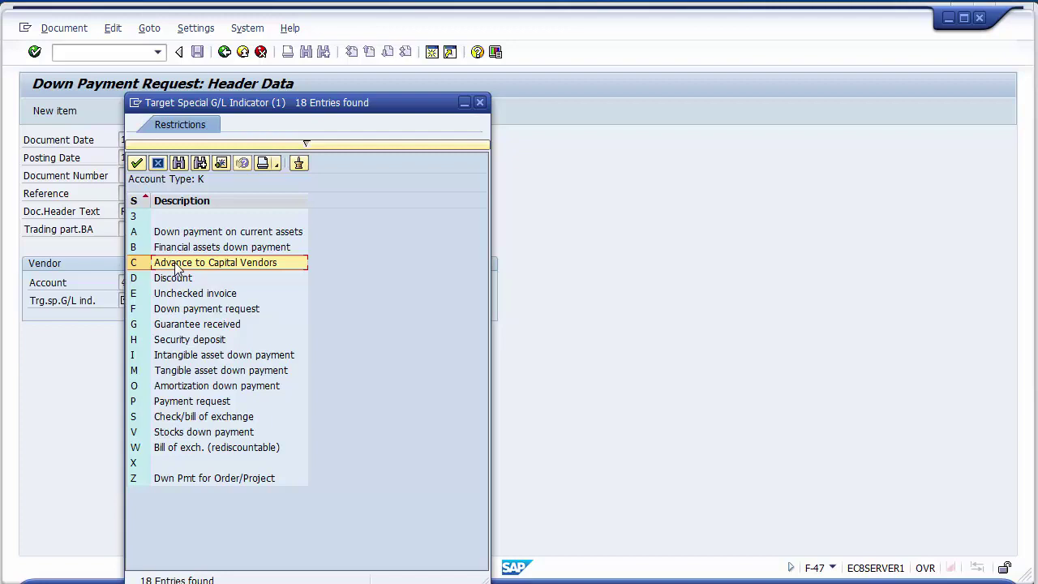
click(138, 263)
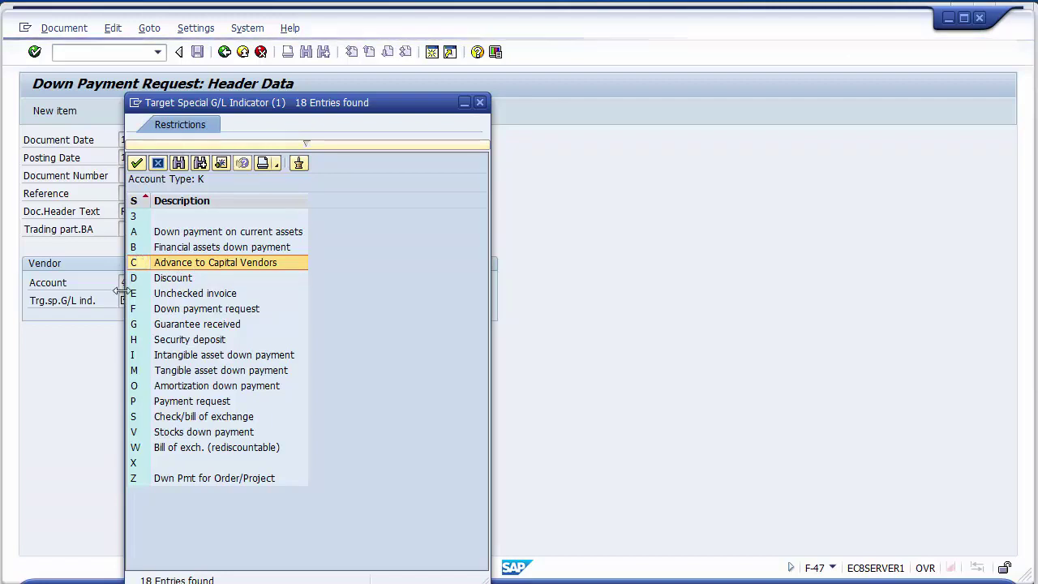
key(Return)
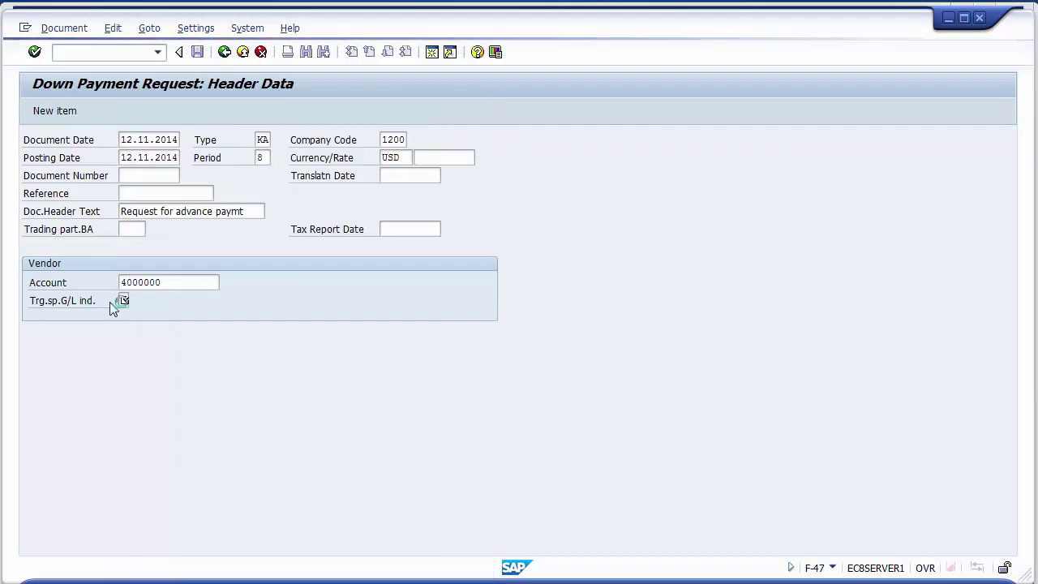
click(140, 245)
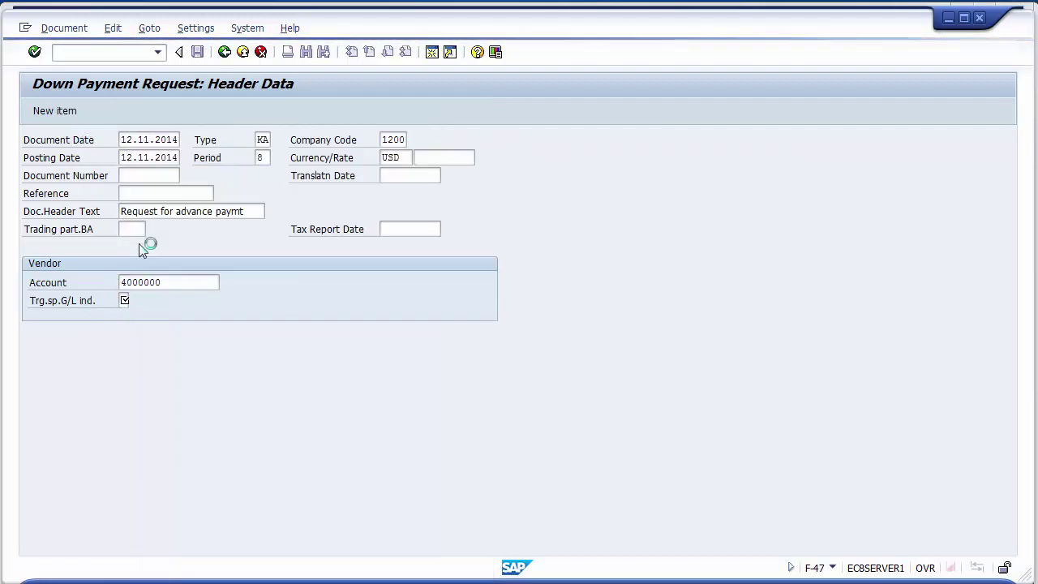
click(74, 127)
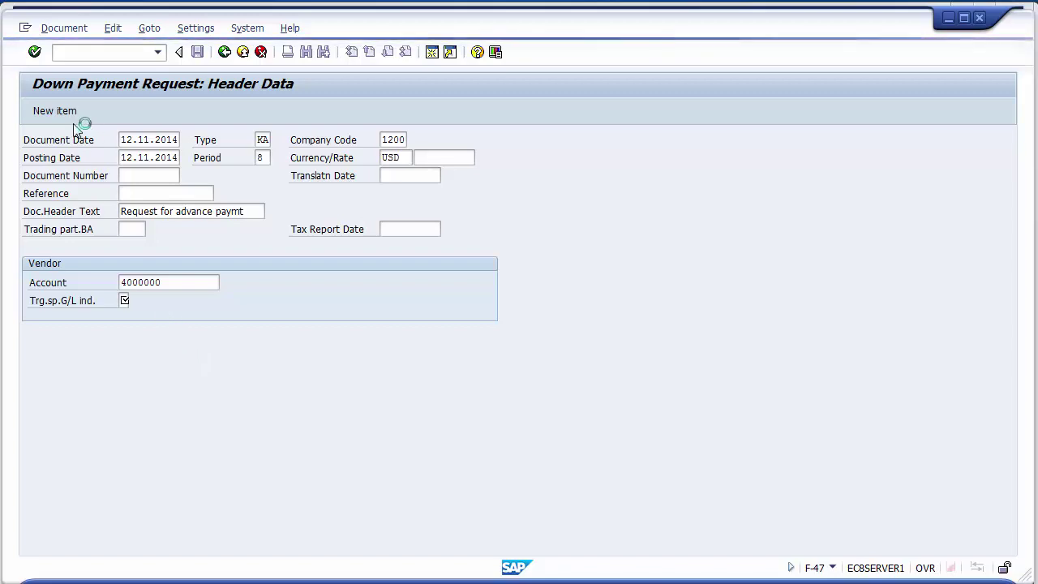
click(64, 112)
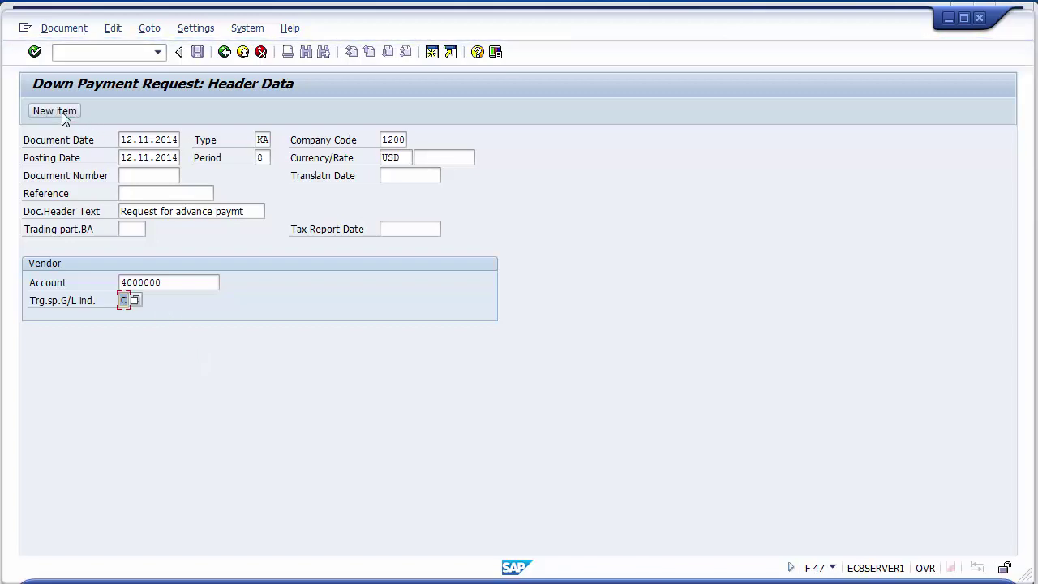
click(62, 112)
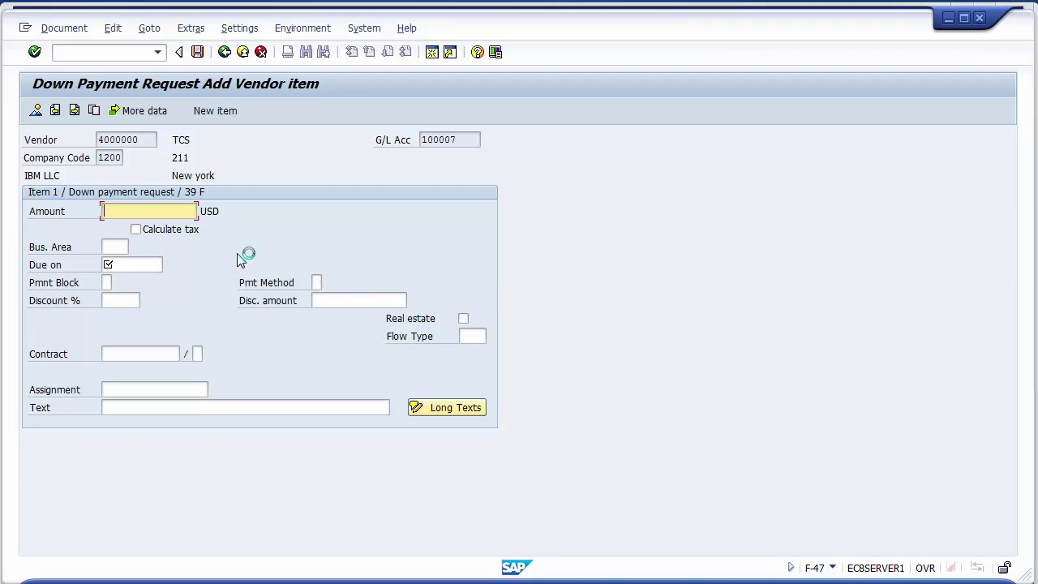
Enter an amount of 20000 USD, business area 1210 and due date 12.11.2014 for the vendor item.
text(20000)
click(119, 248)
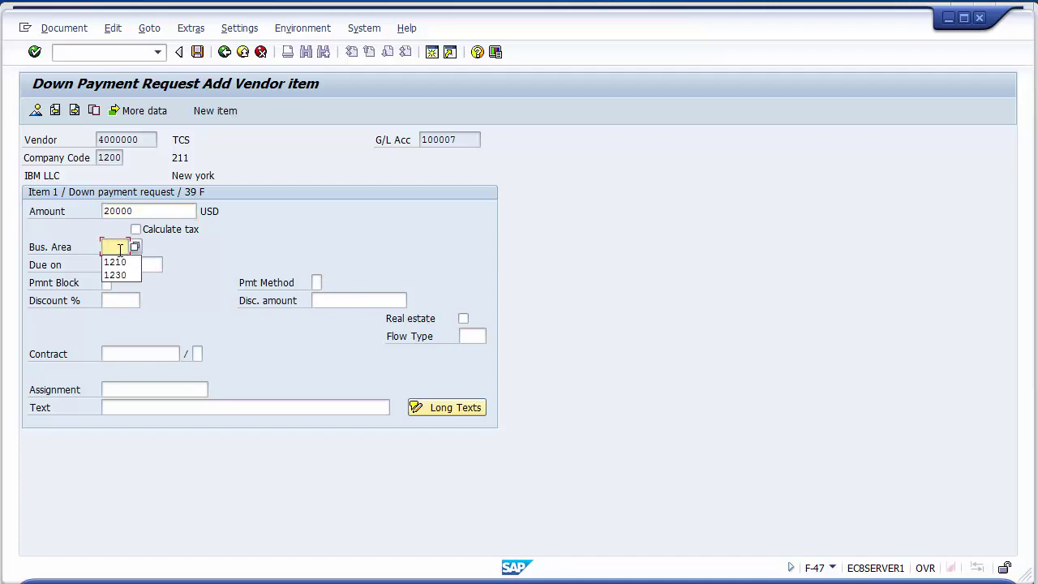
click(122, 262)
click(125, 265)
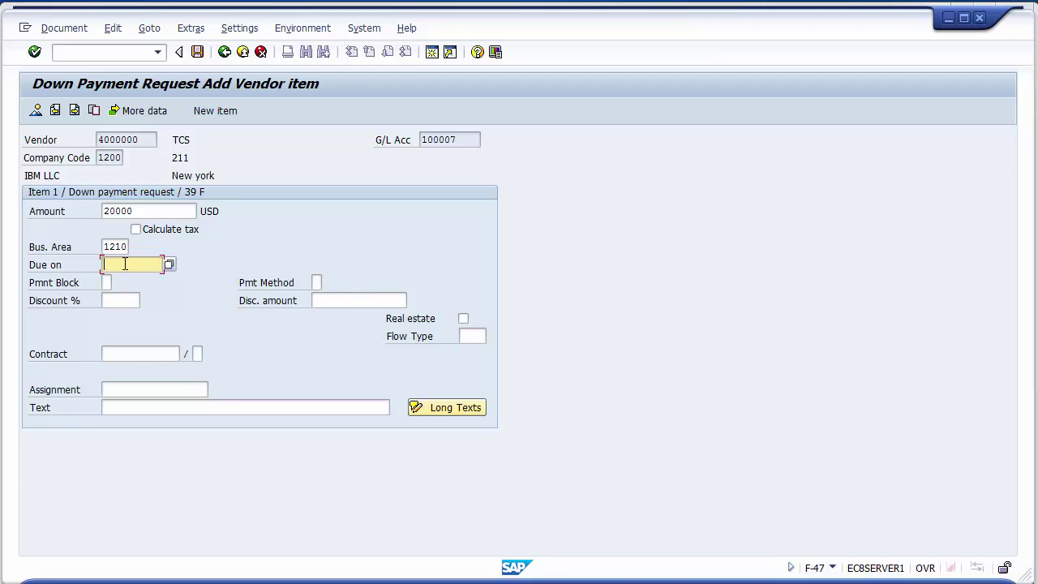
click(125, 264)
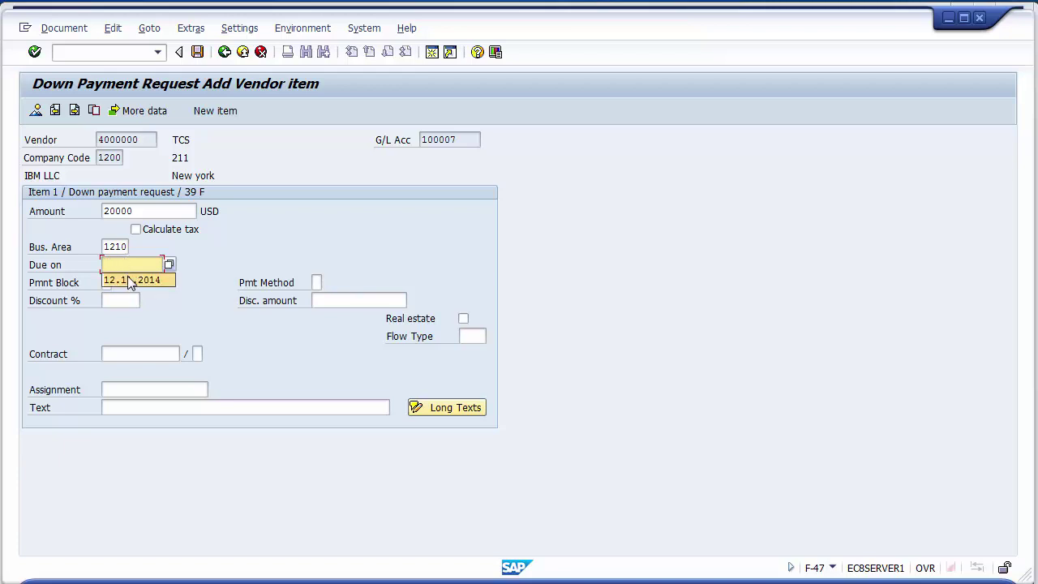
click(130, 280)
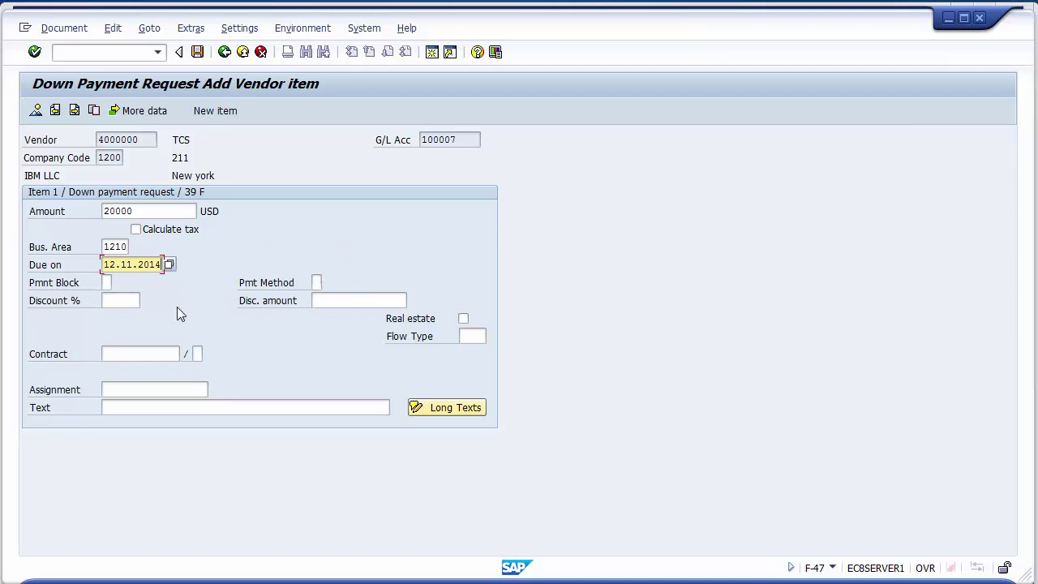
Enter Advance against PO as the text of the down payment request item.
click(128, 407)
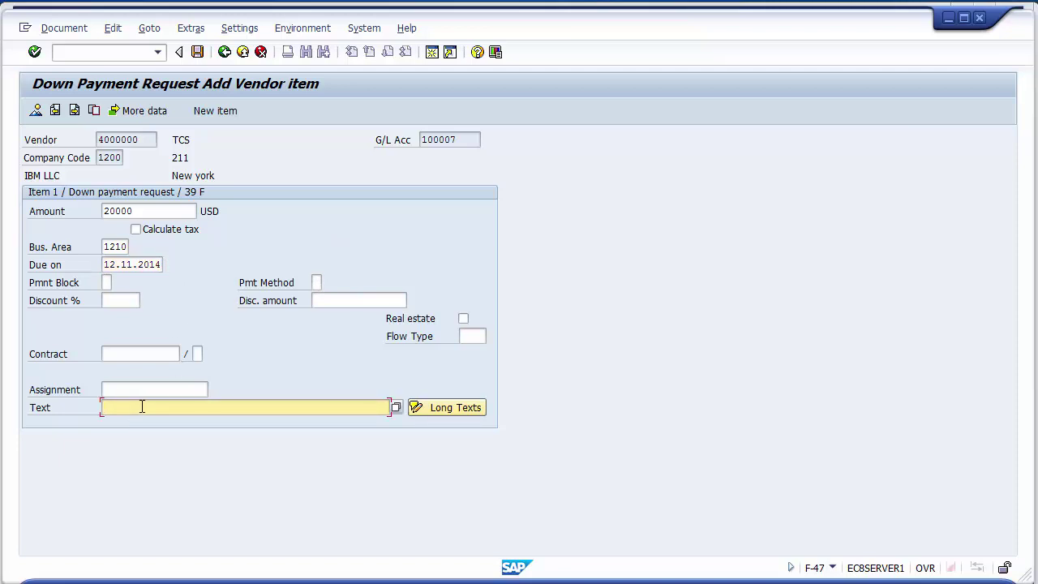
click(141, 406)
key(Down)
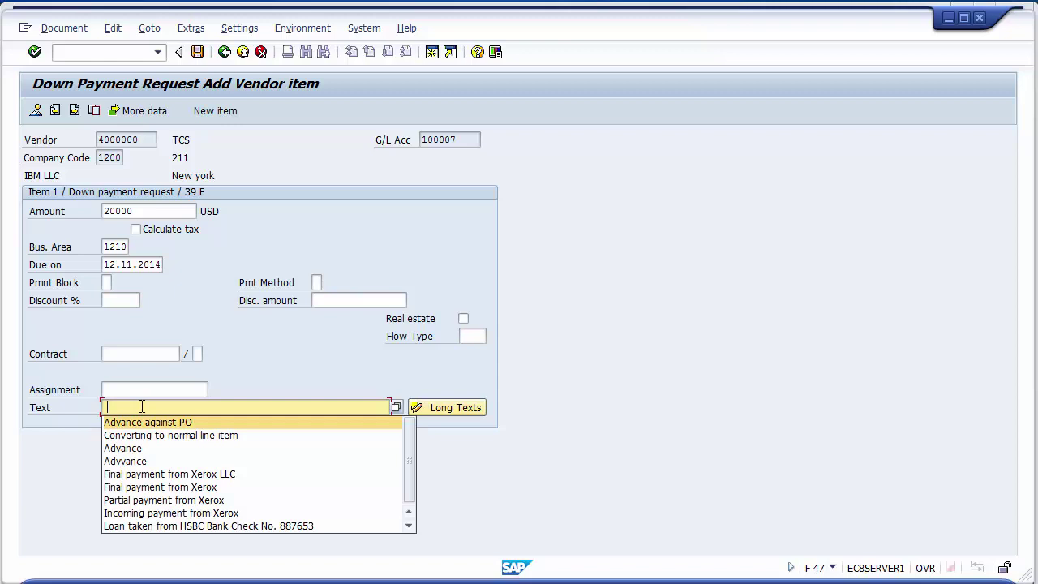
key(Return)
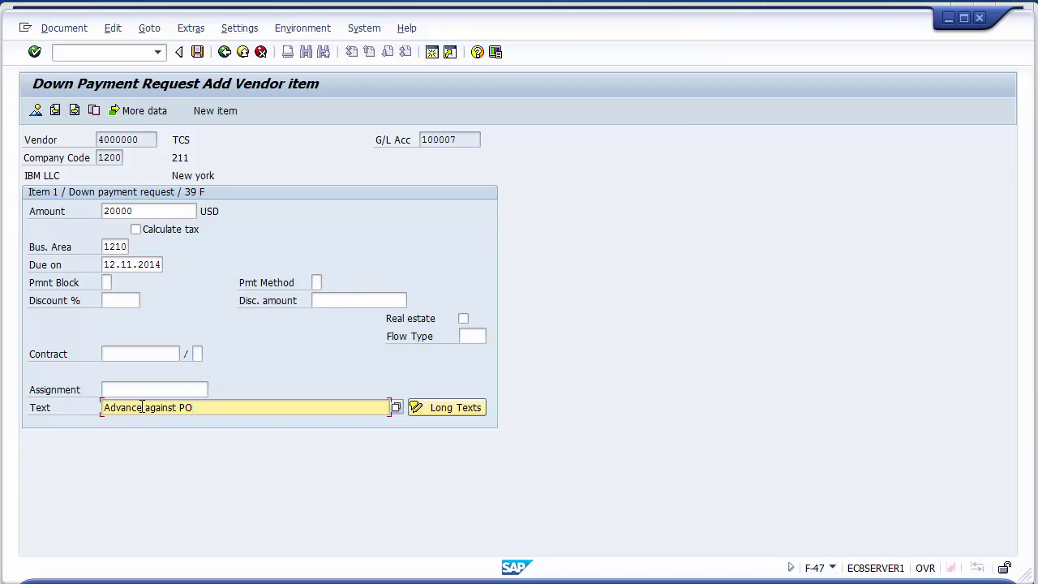
Post the down payment request, accepting the due date as entered.
click(65, 29)
click(243, 145)
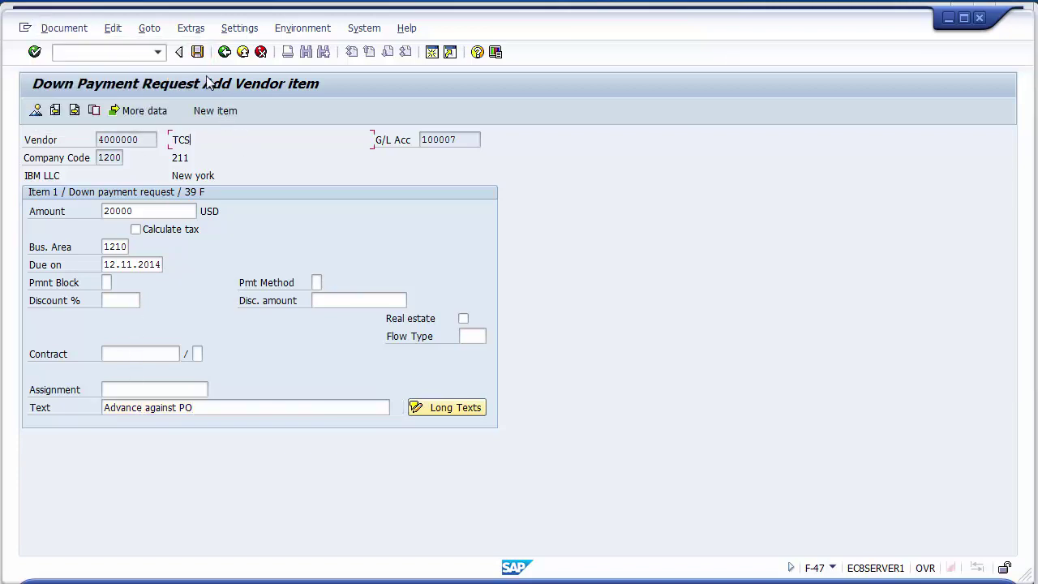
click(198, 54)
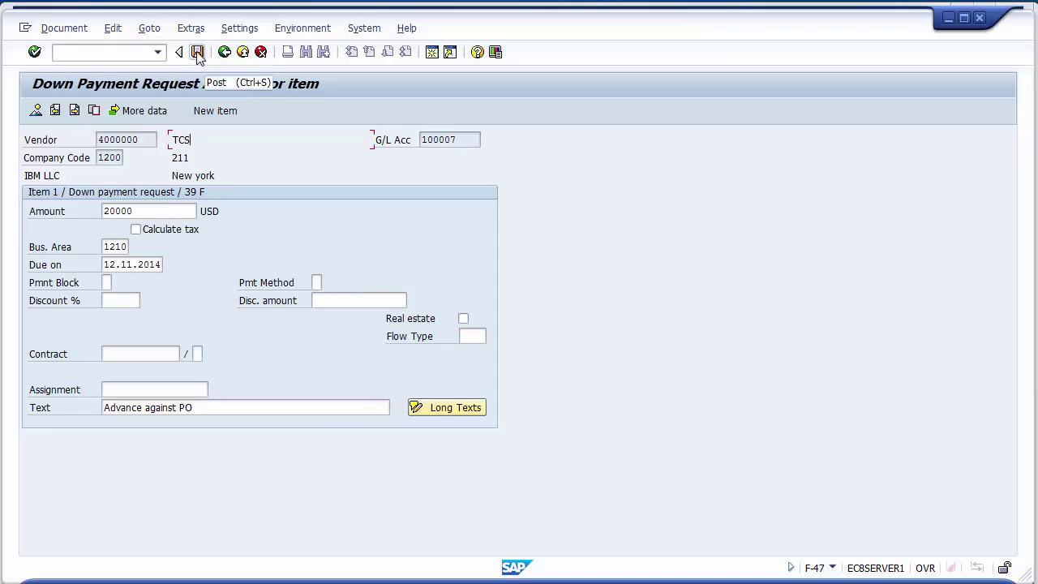
click(198, 54)
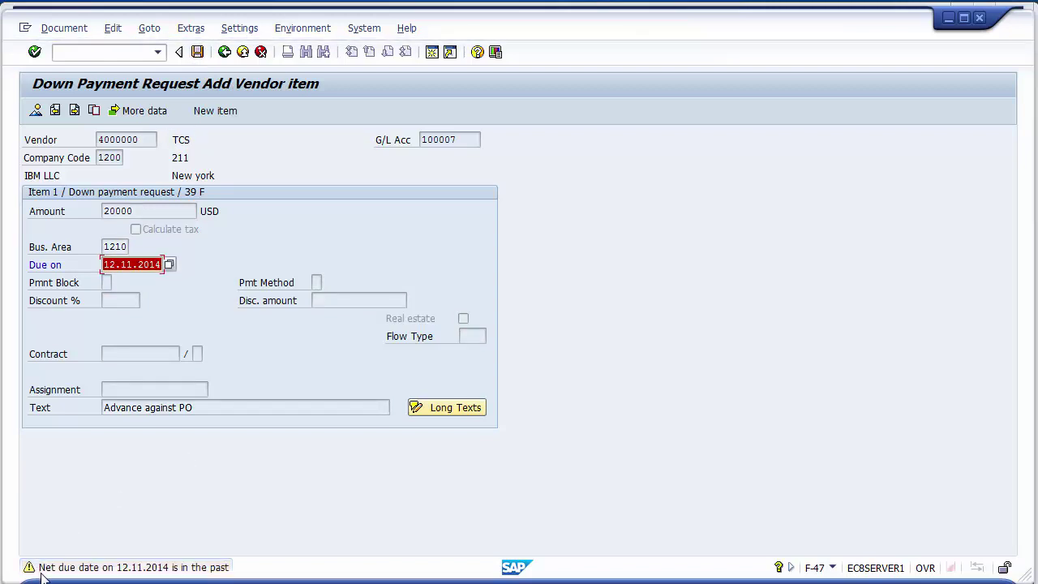
key(Return)
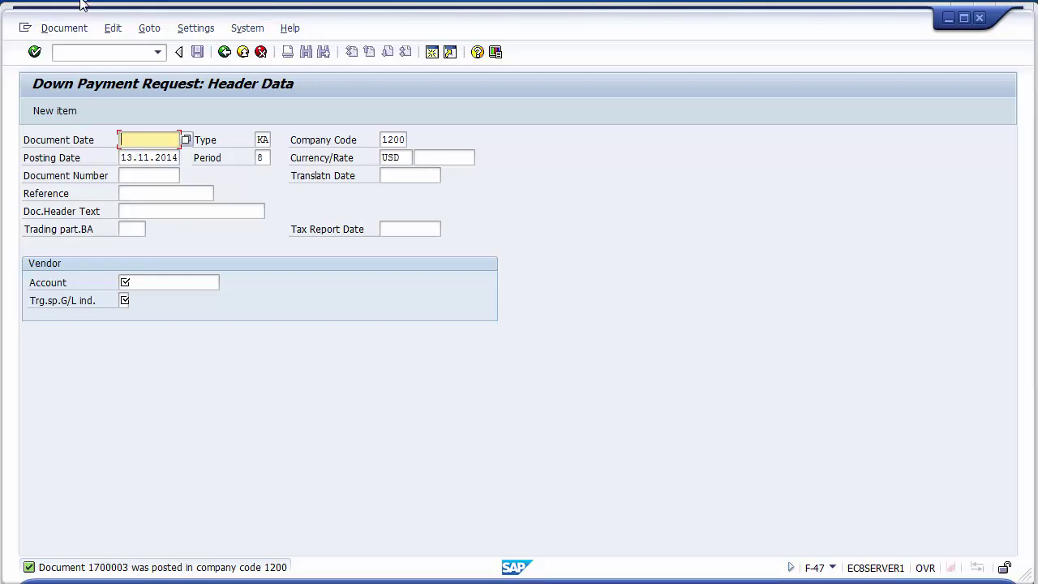
Display the posted down payment request, keep the current Windows color scheme without further messages, and examine the vendor line item.
click(67, 29)
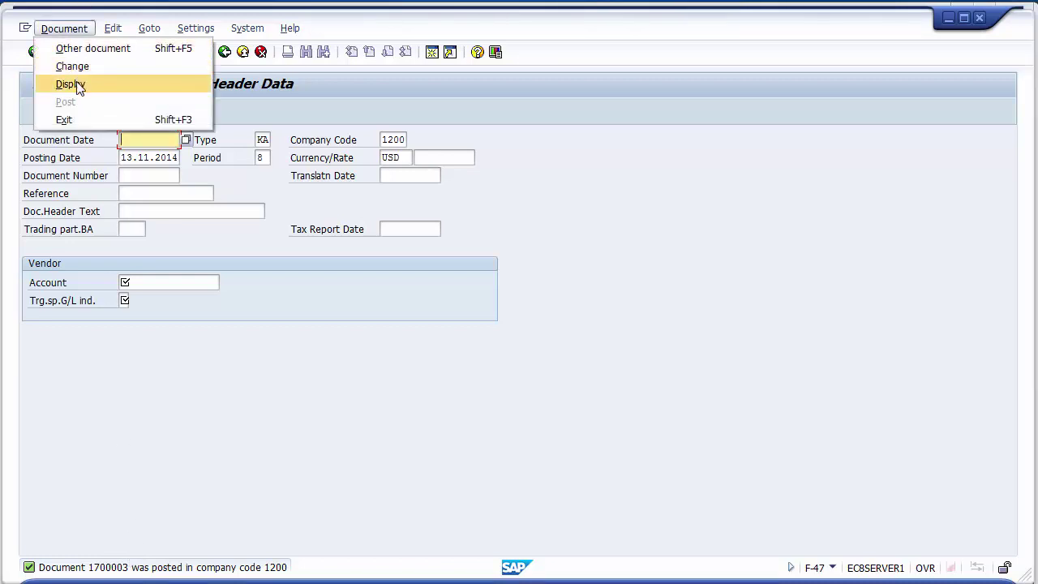
click(71, 85)
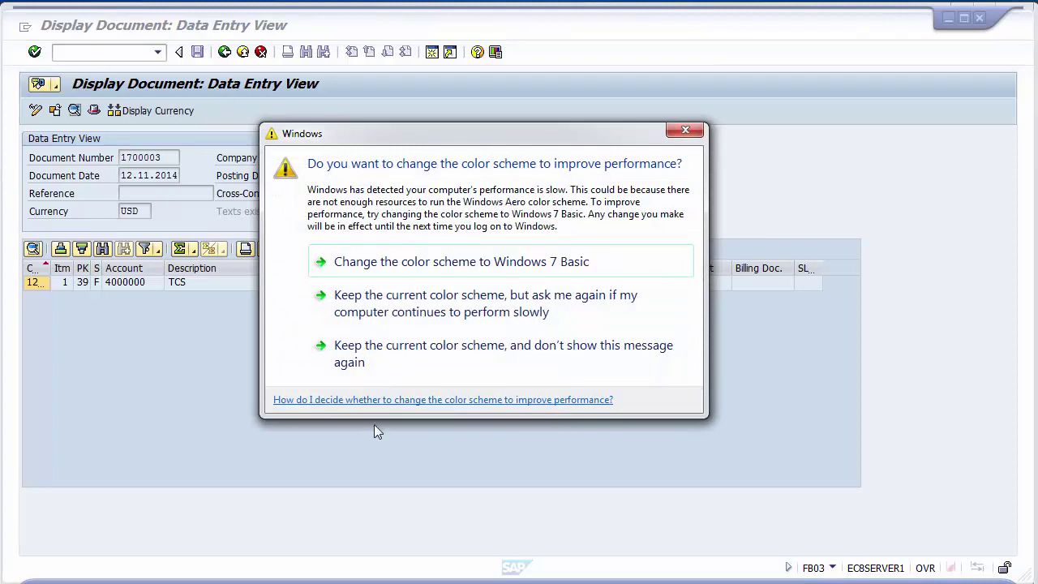
click(345, 357)
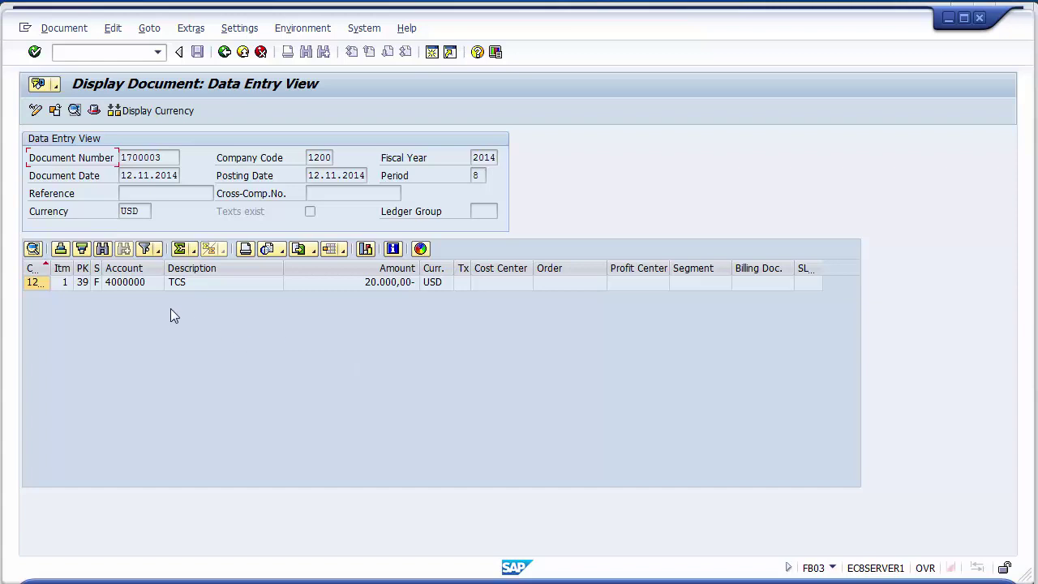
click(202, 289)
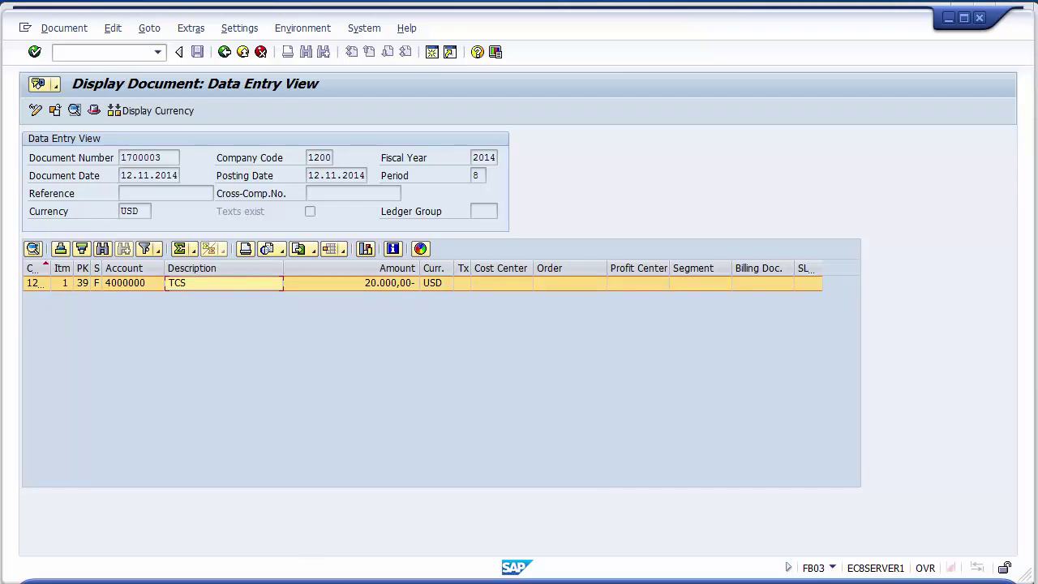
Check the Unit Testing slide in PowerPoint, switch back to SAP and start the vendor line item display FBL1N.
click(316, 578)
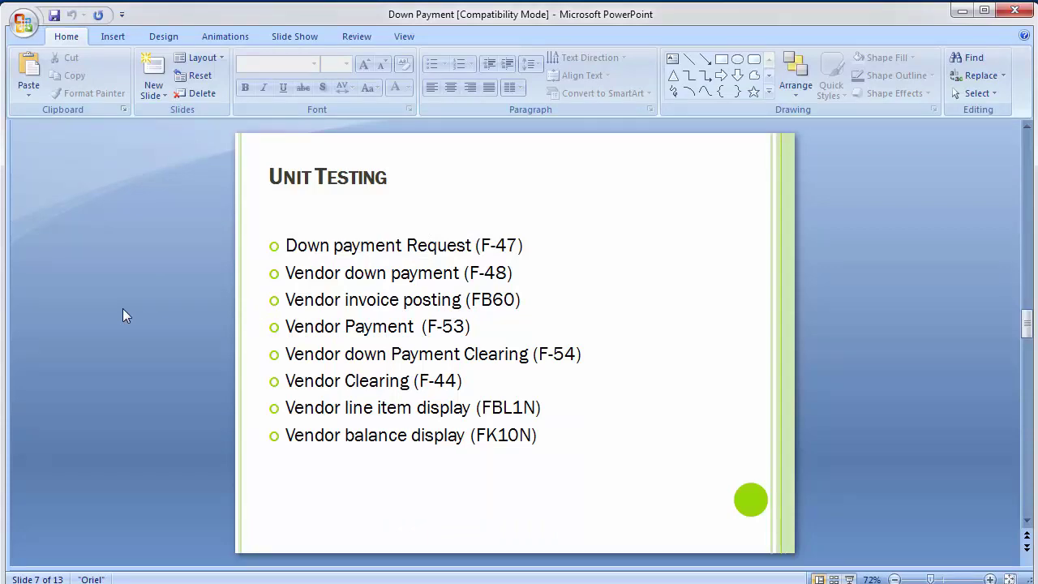
key(alt+Tab)
click(92, 54)
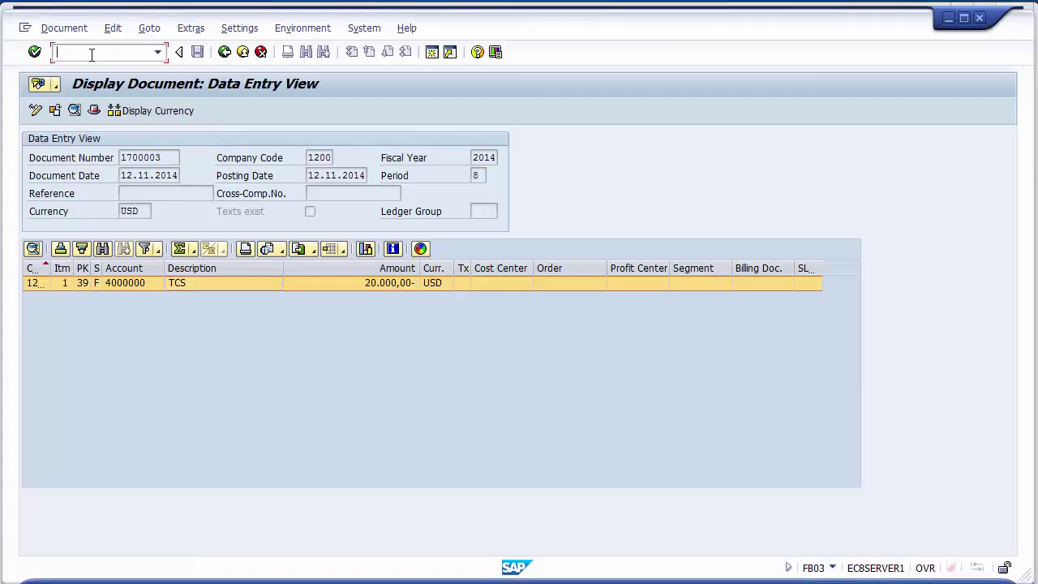
text(/nfbl1n)
key(Return)
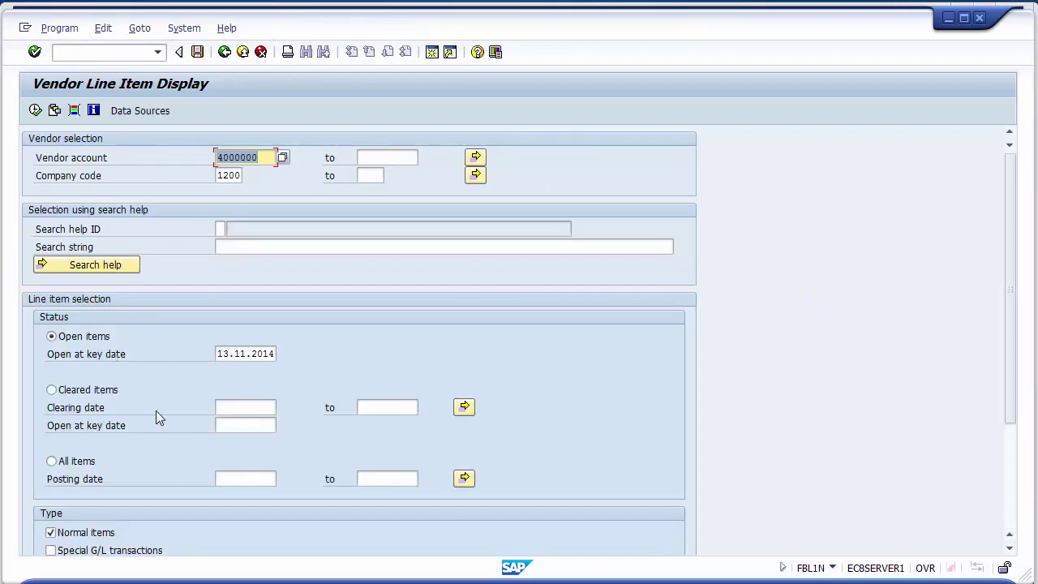
List the vendor's open normal items for company code 1200, and list its open noted items alone for comparison.
click(35, 111)
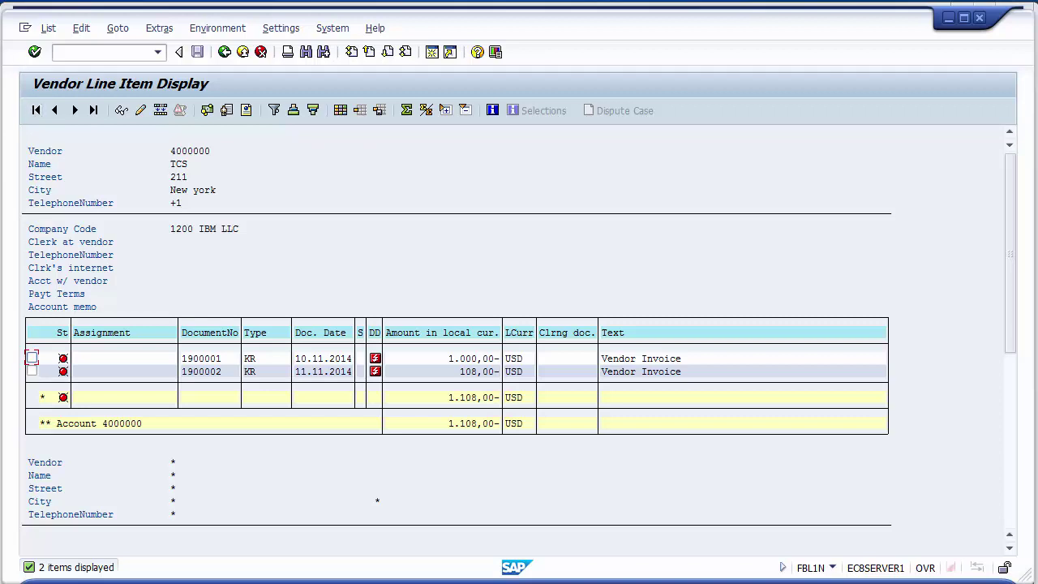
click(221, 52)
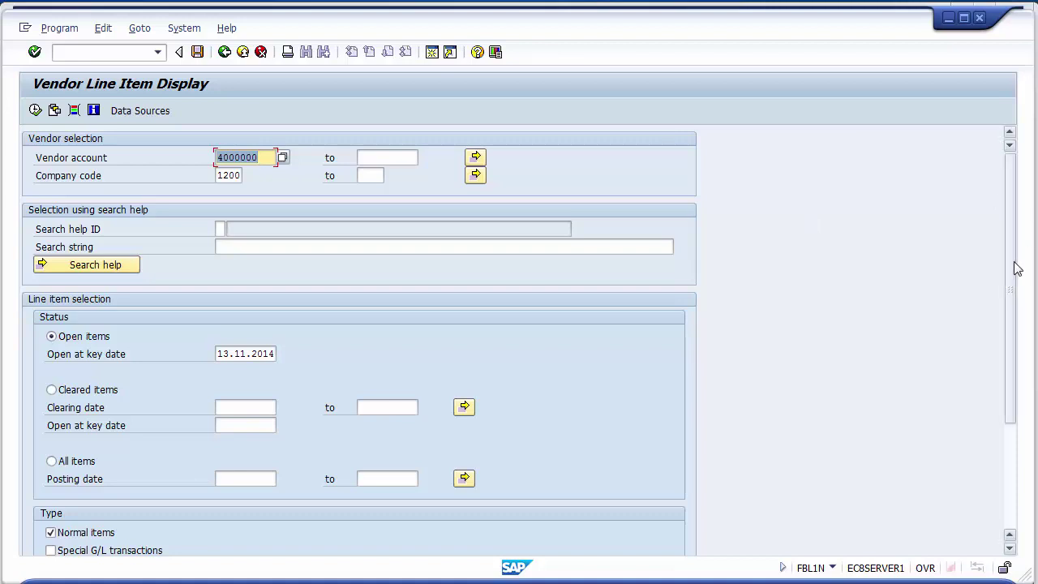
scroll(1017, 290, down, 1)
drag(1018, 290, 1013, 394)
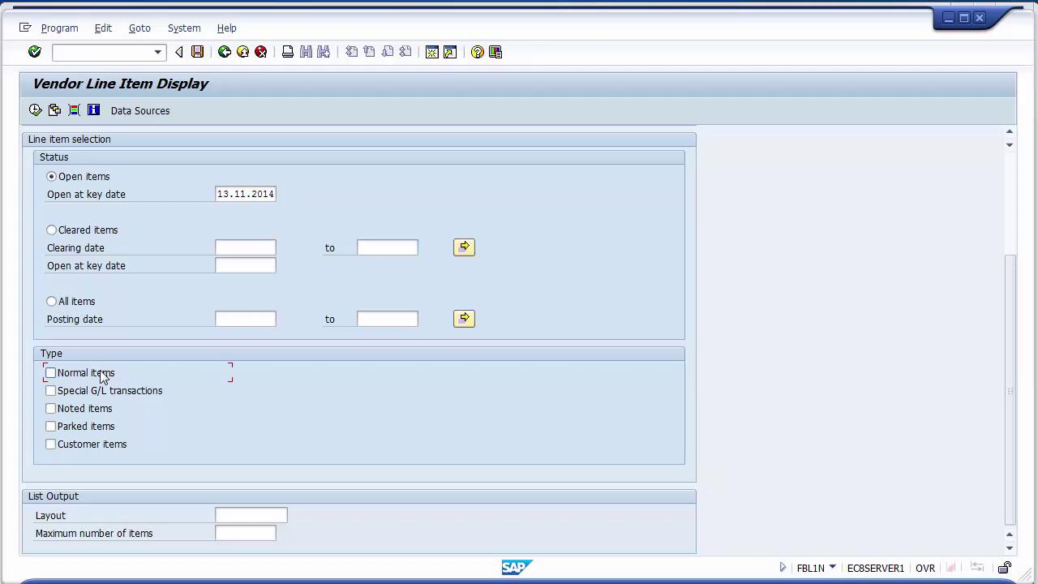
click(97, 415)
click(35, 110)
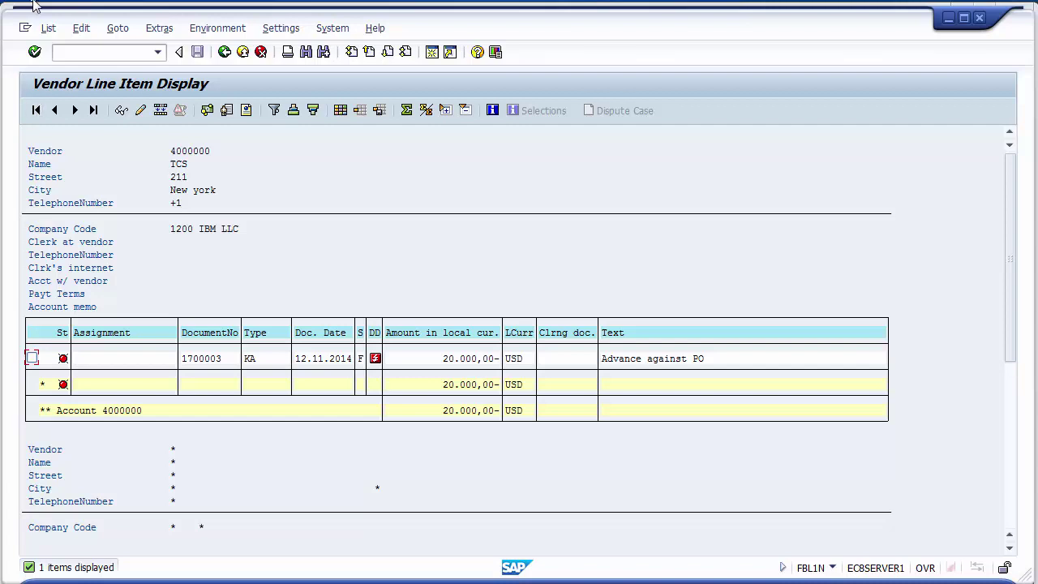
click(224, 51)
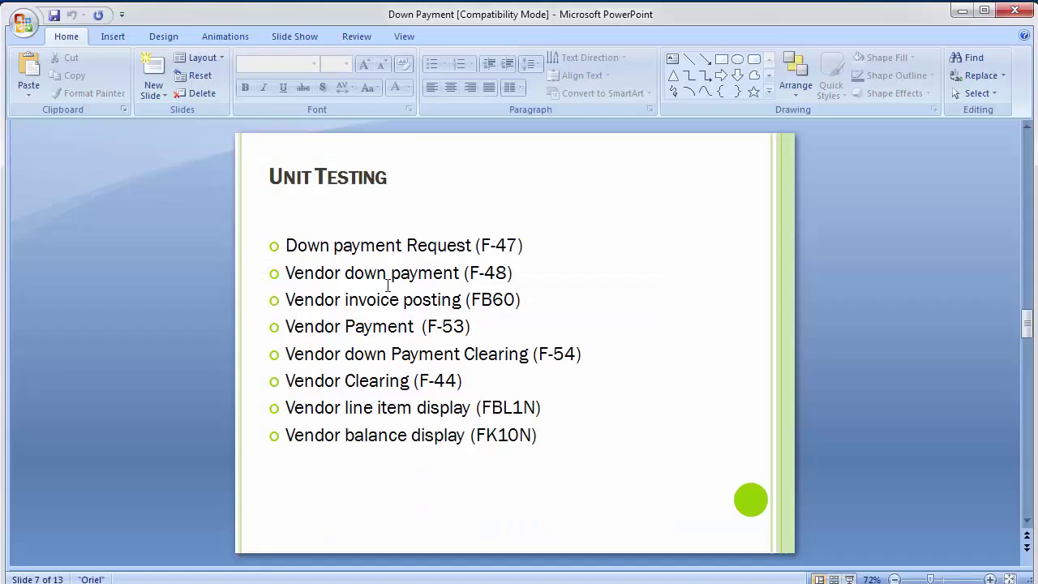
Check the F-47 and F-48 entries on the Unit Testing slide in PowerPoint and switch back to SAP.
click(535, 243)
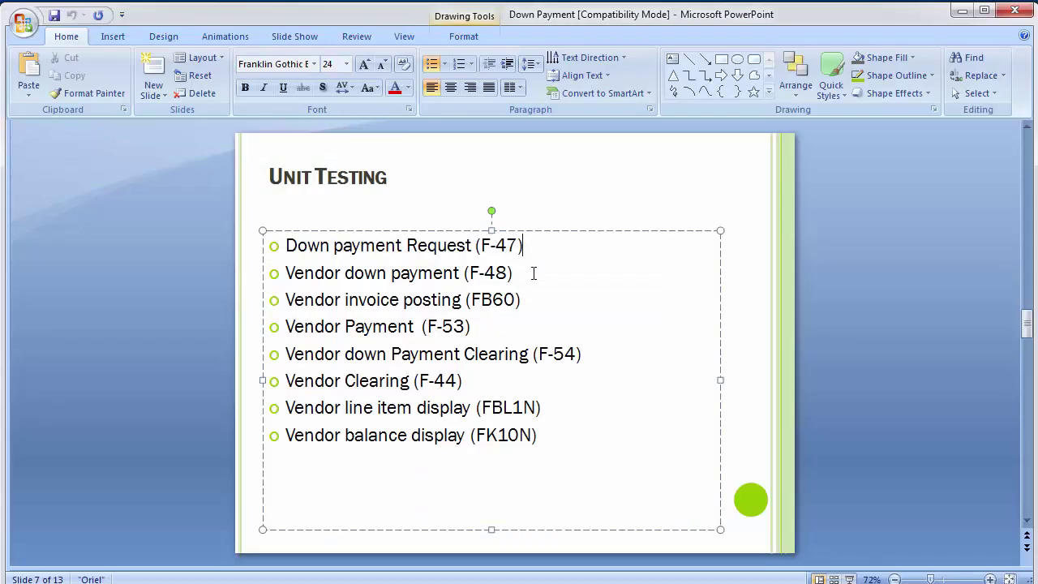
click(533, 268)
click(182, 316)
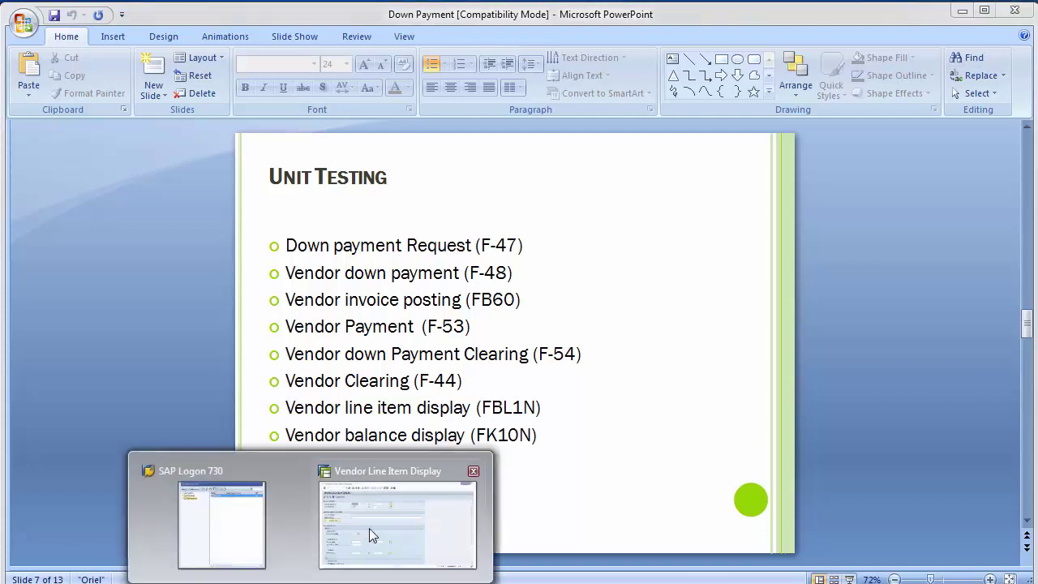
click(369, 528)
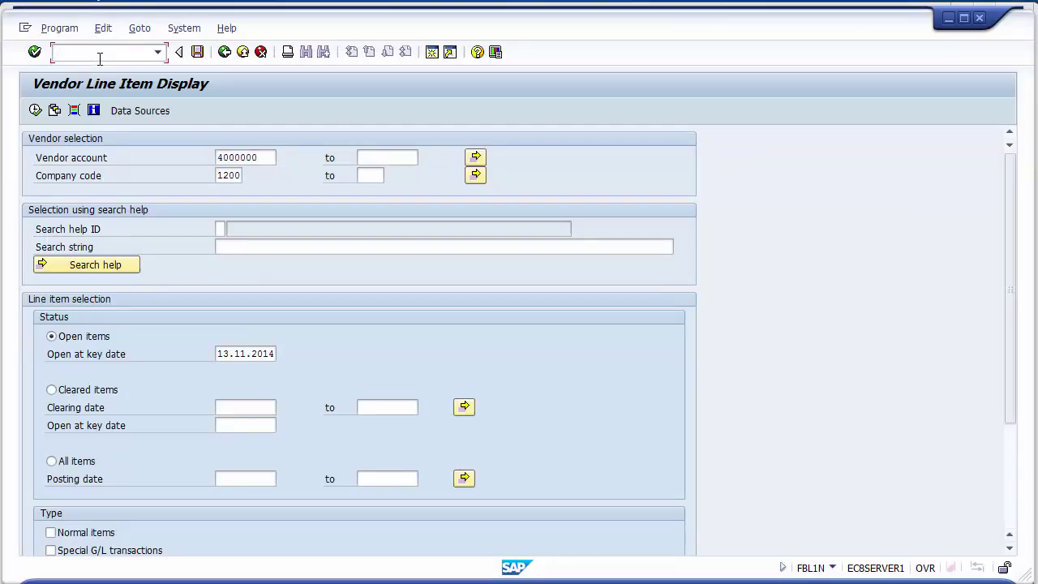
text(/nf-48)
key(BackSpace)
key(BackSpace)
key(BackSpace)
key(BackSpace)
key(BackSpace)
key(BackSpace)
Open a new SAP session and start the vendor down payment transaction F-48 in it.
click(433, 51)
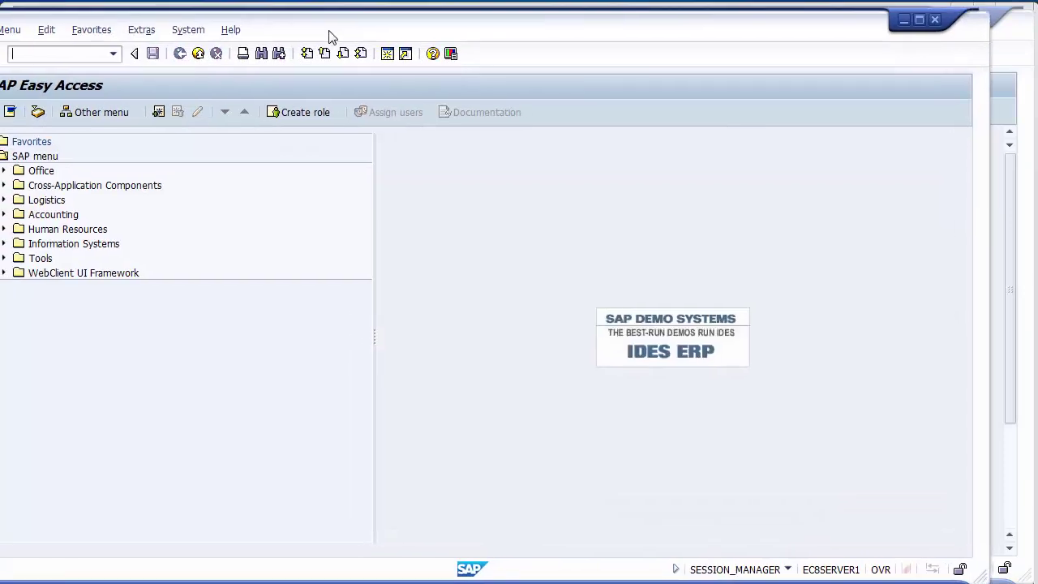
drag(329, 36, 369, 28)
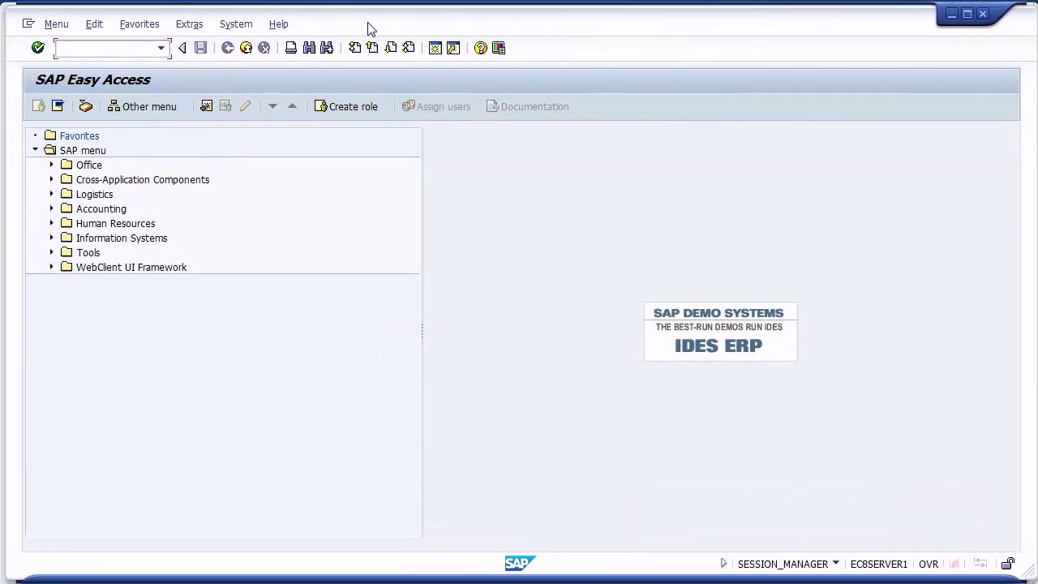
text(f-48)
key(Return)
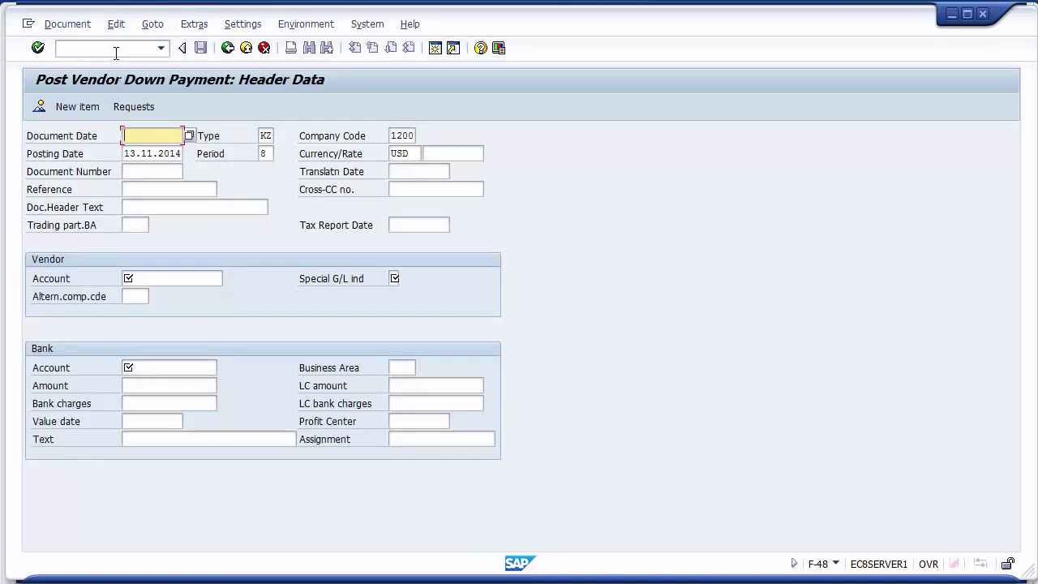
Set both the document date and the posting date of the vendor down payment to 12.11.2014.
click(150, 136)
key(Down)
key(Return)
key(Tab)
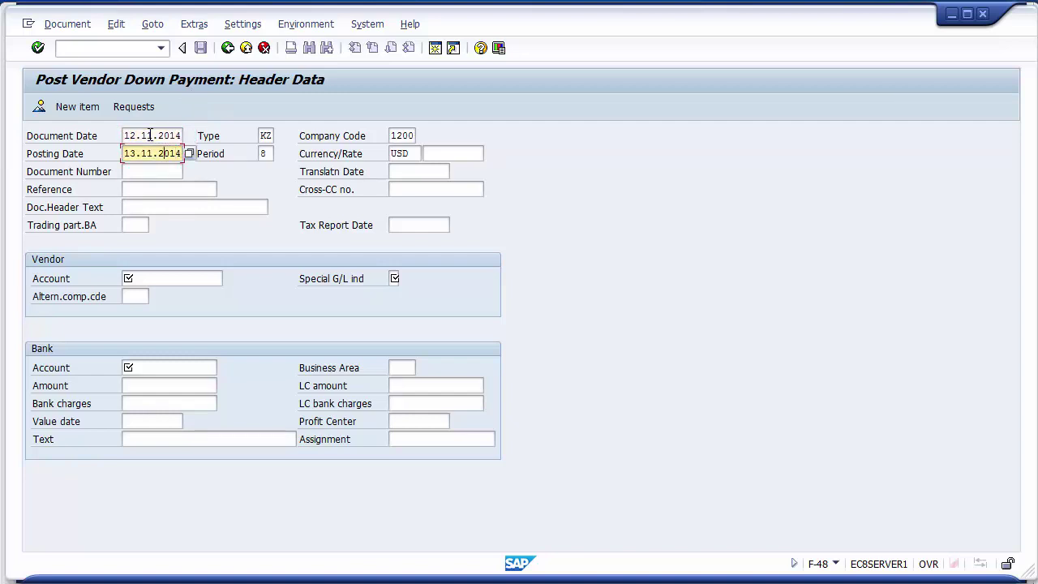
text(2)
key(Tab)
key(Tab)
key(Tab)
key(Tab)
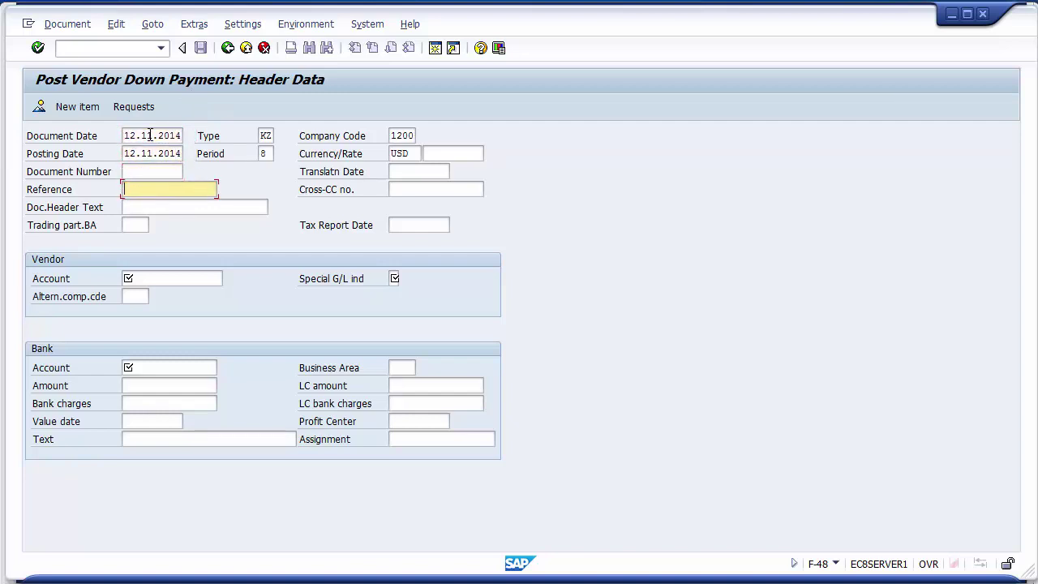
Examine the down payment's header fields, including document date, document type, company code, period and currency.
key(shift+Tab)
key(shift+Tab)
key(shift+Tab)
key(shift+Tab)
key(shift+Tab)
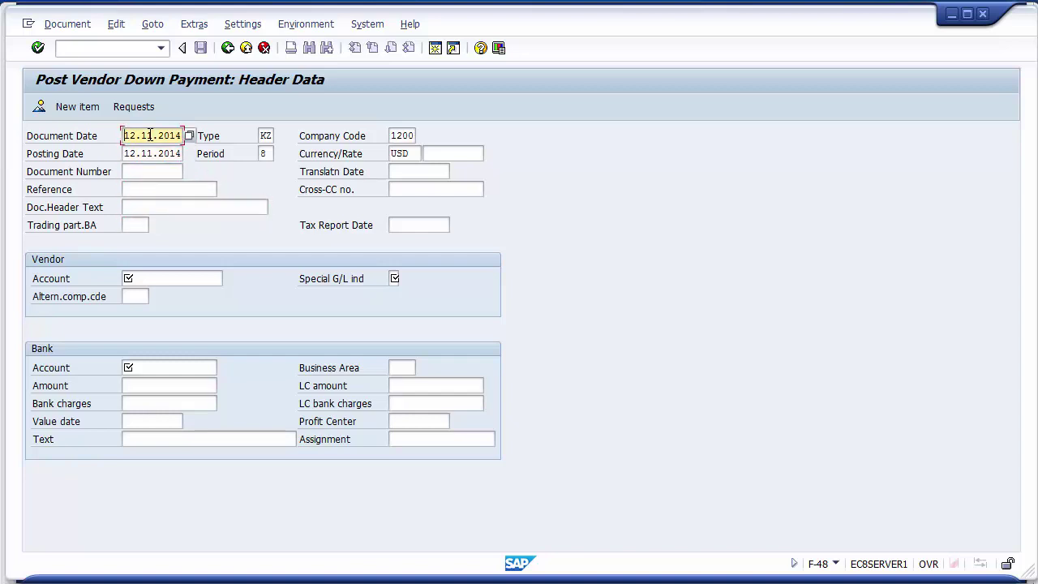
key(Tab)
key(Tab)
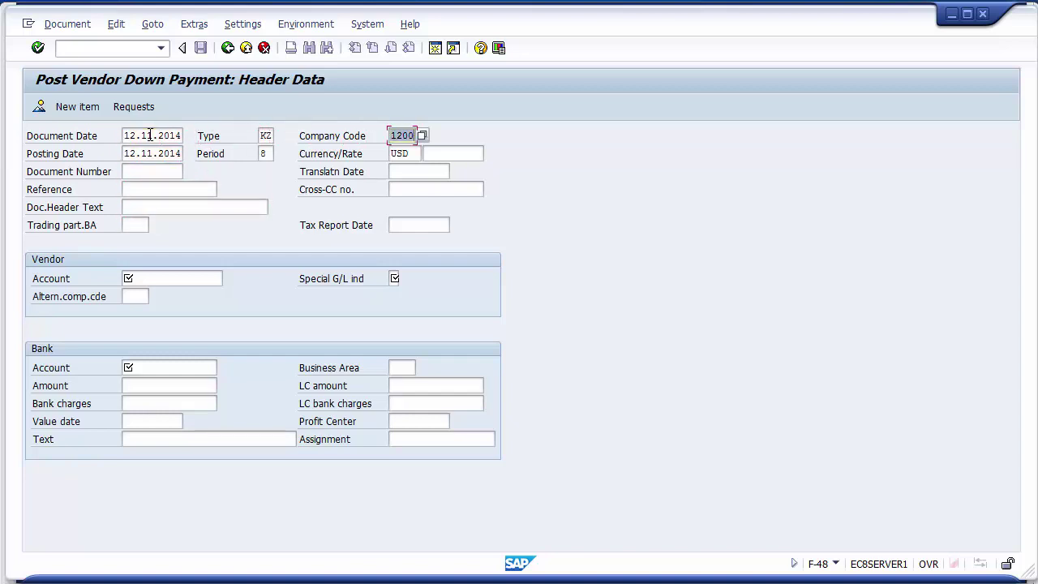
key(Tab)
key(Tab)
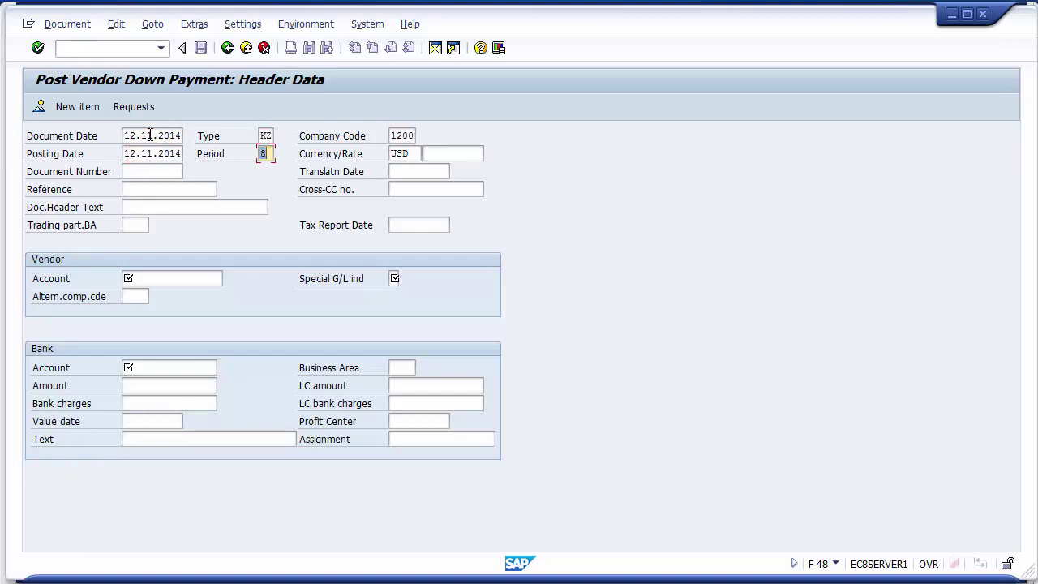
key(Tab)
key(Tab)
key(Down)
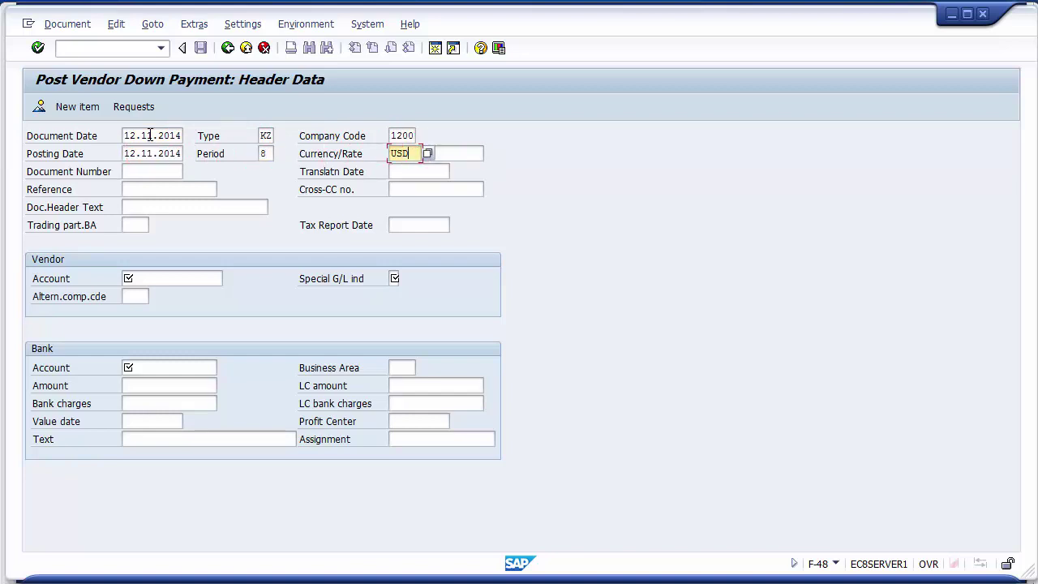
key(Up)
key(Down)
key(Tab)
key(Tab)
key(Tab)
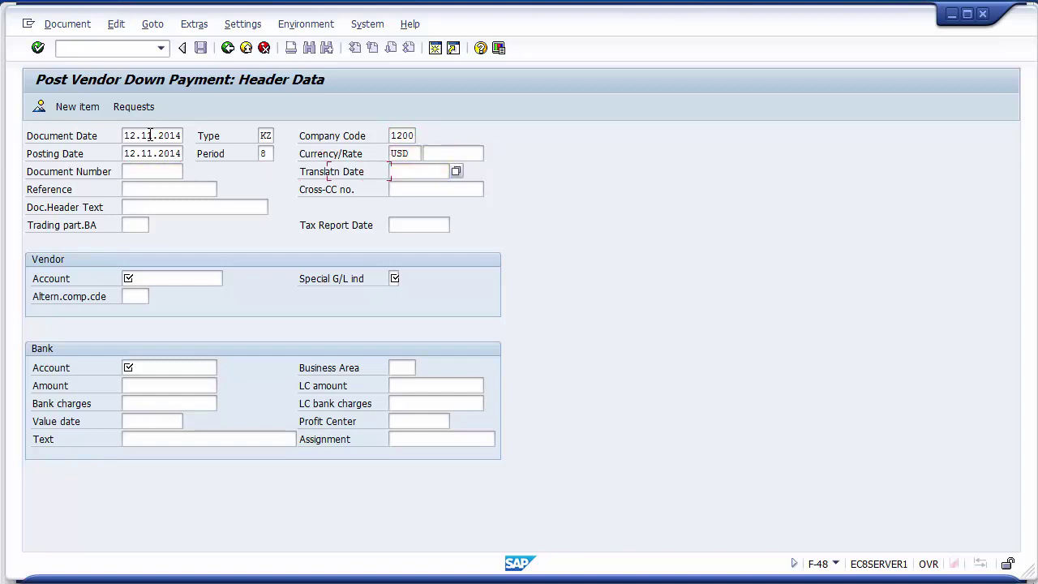
Enter the vendor's account number and choose special G/L indicator C, Advance to Capital Vendors.
key(Tab)
key(Tab)
key(Tab)
key(Tab)
key(Tab)
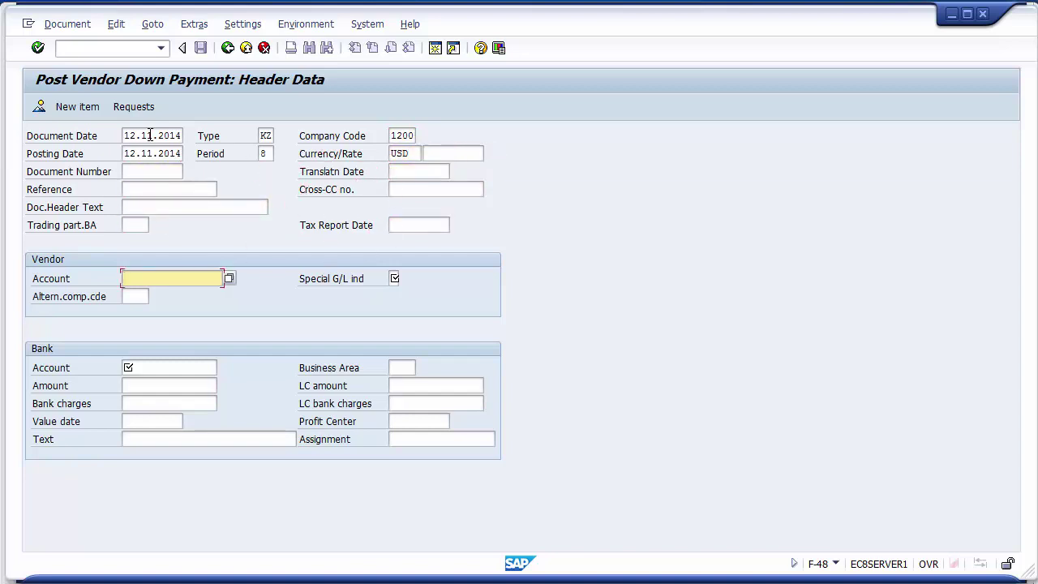
text(4000000)
key(Tab)
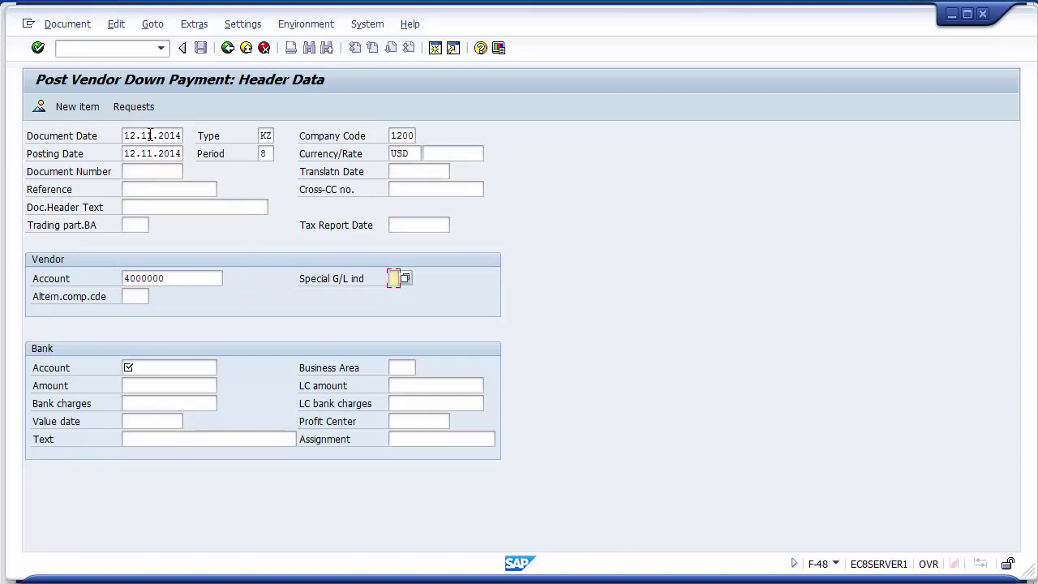
click(405, 279)
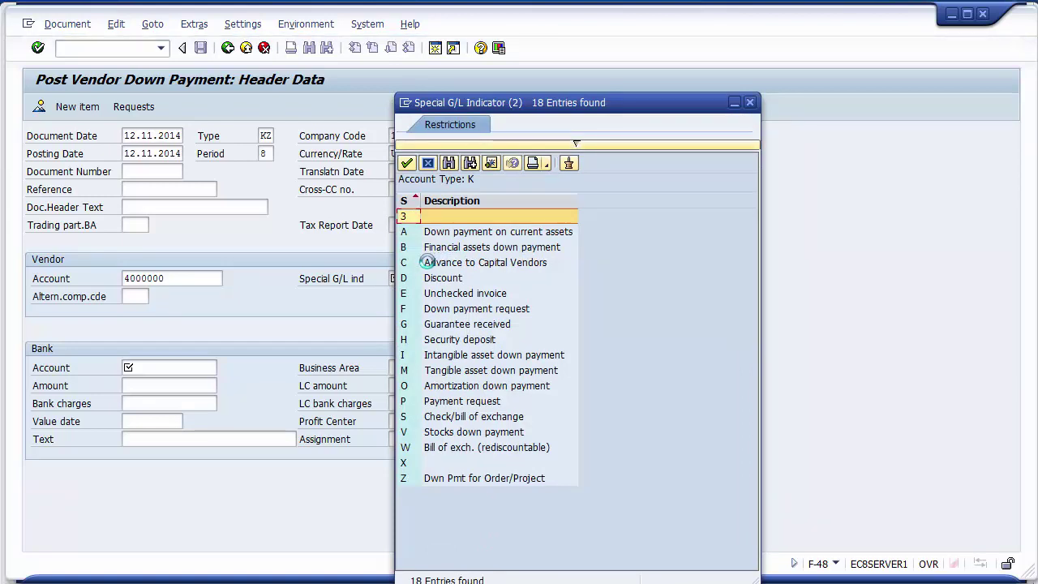
click(428, 262)
double_click(429, 265)
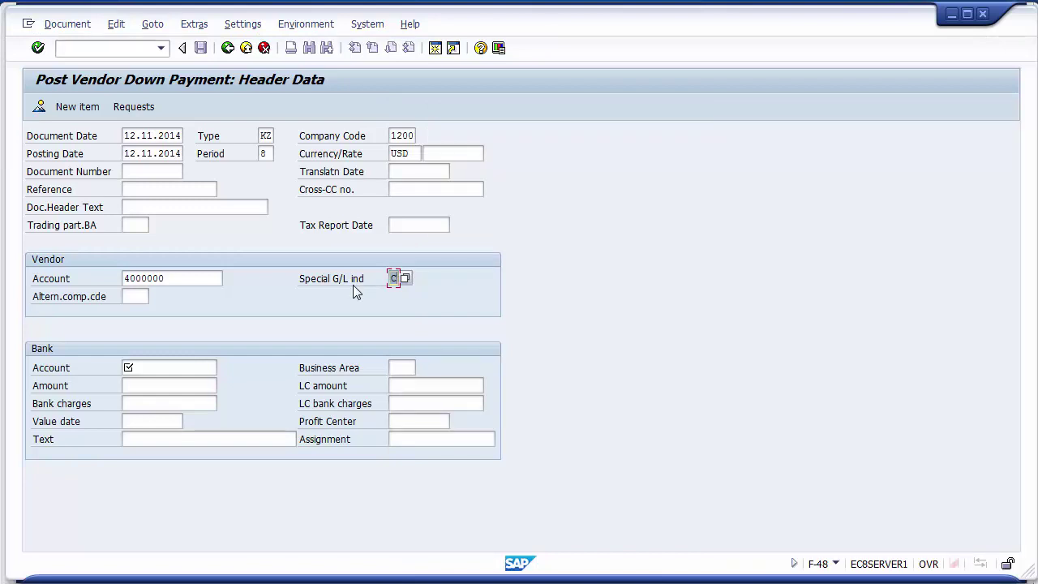
Enter the bank G/L account number with business area 1210 and an amount of 20000 for the down payment.
click(169, 367)
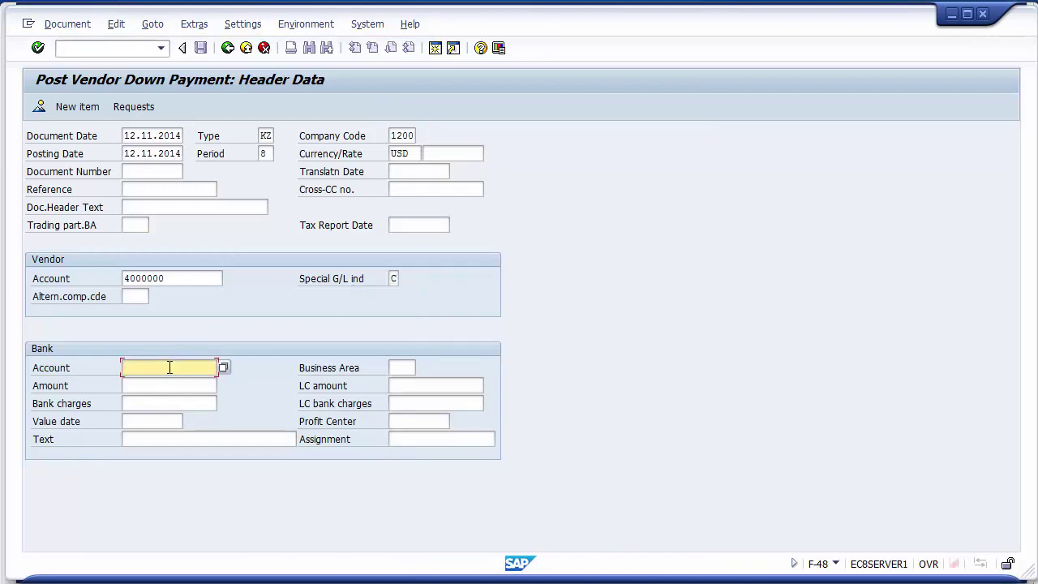
text(100001)
key(Tab)
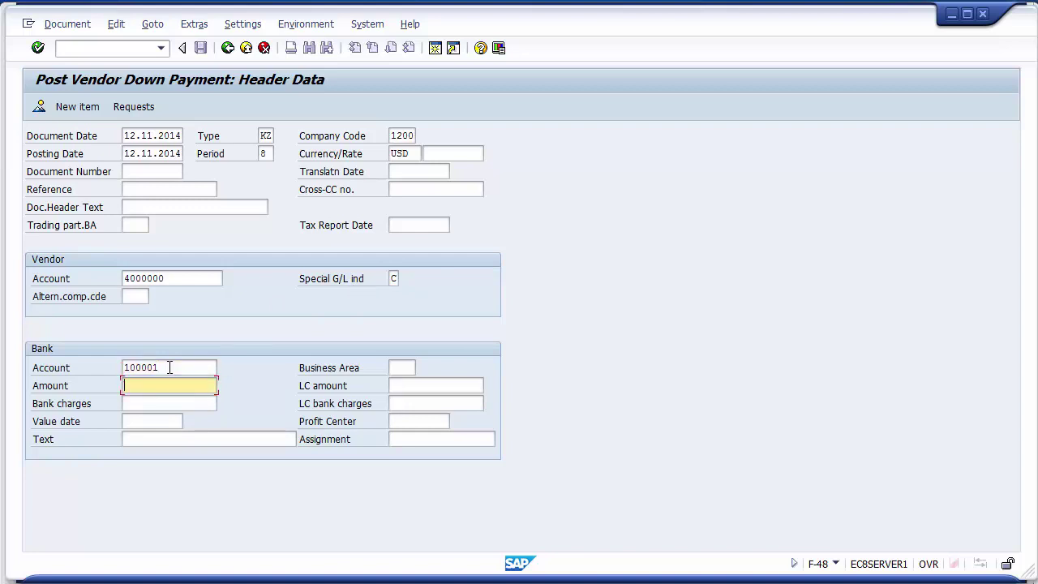
click(170, 368)
key(Tab)
text(1210)
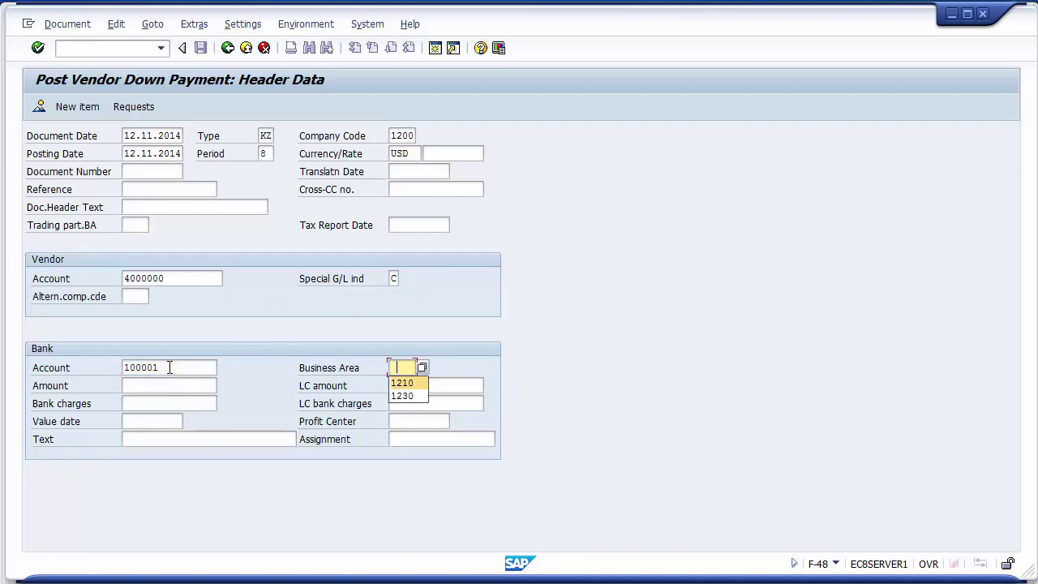
key(Tab)
key(Down)
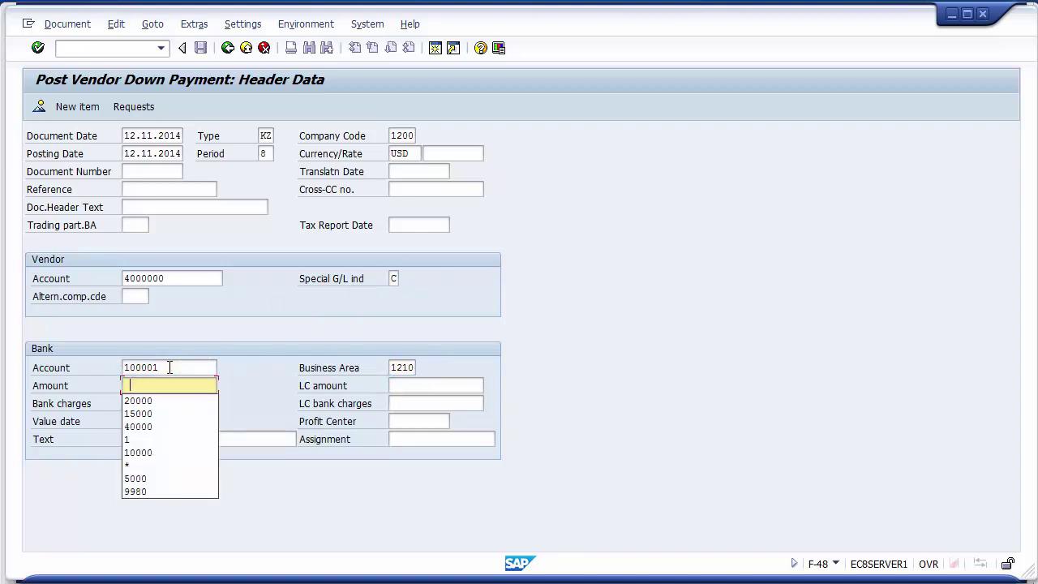
key(Down)
key(Return)
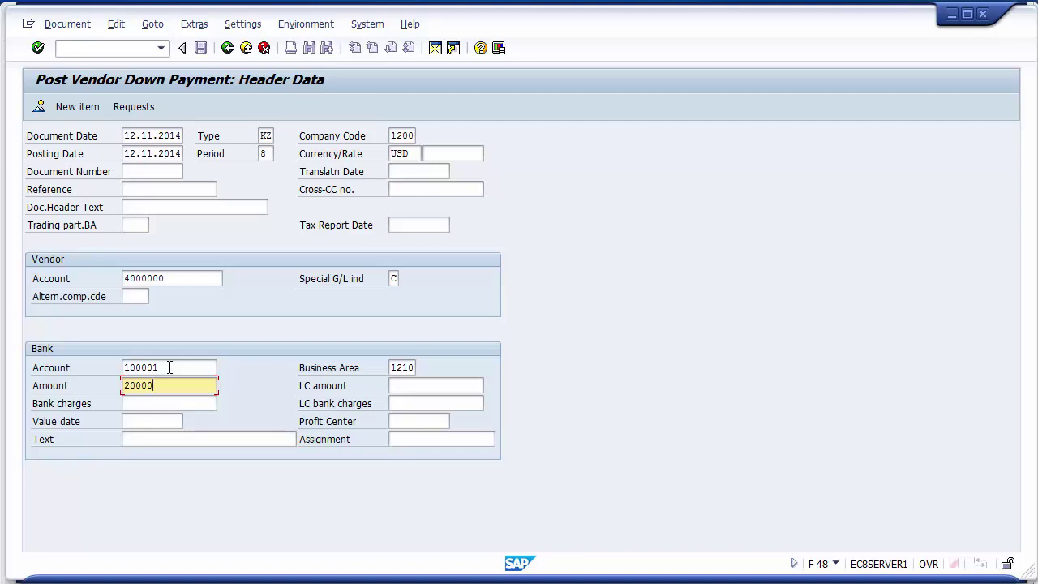
Fill the bank item's text with a previously used entry.
key(Tab)
key(Tab)
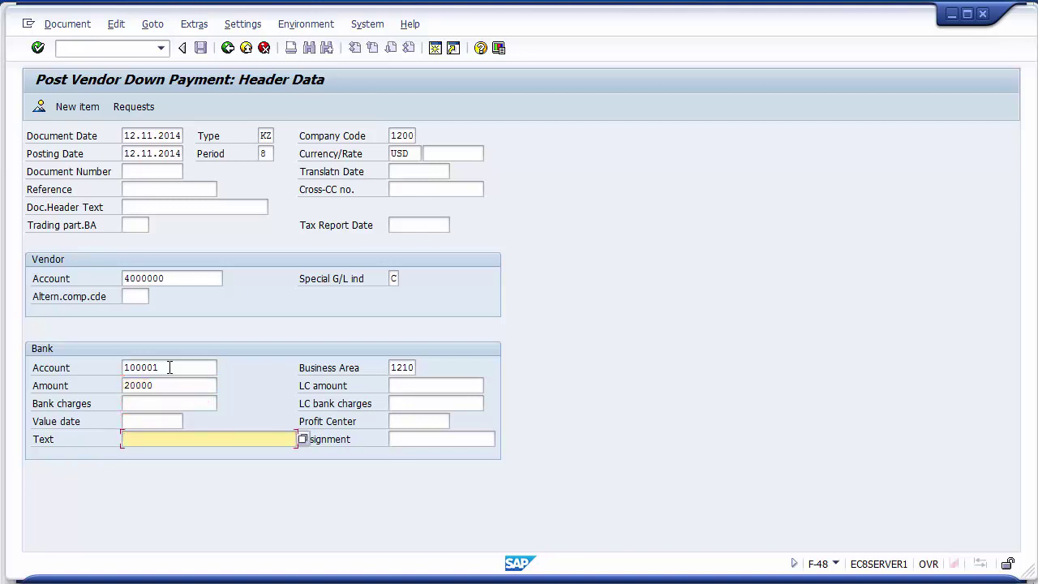
key(BackSpace)
key(Down)
key(Return)
Select the vendor's open down payment request with baseline date 12.11.2014 and simulate the down payment document.
click(134, 107)
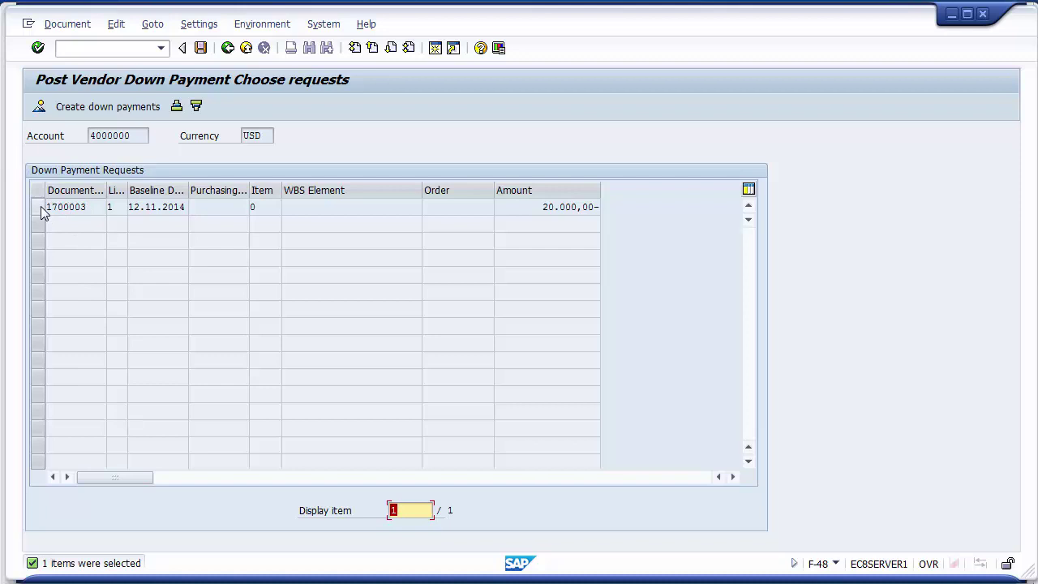
click(39, 207)
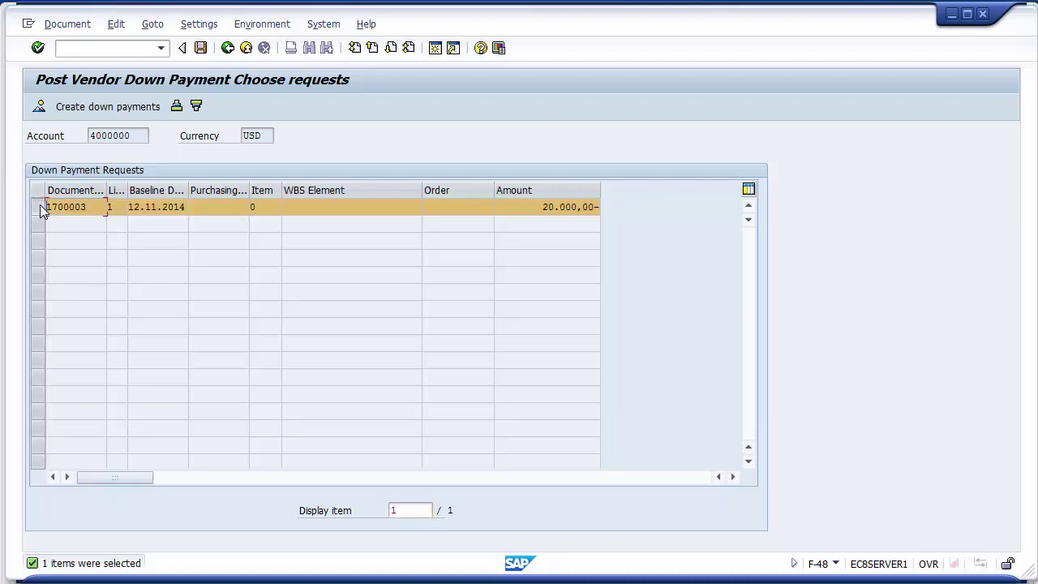
click(38, 206)
click(38, 207)
click(68, 24)
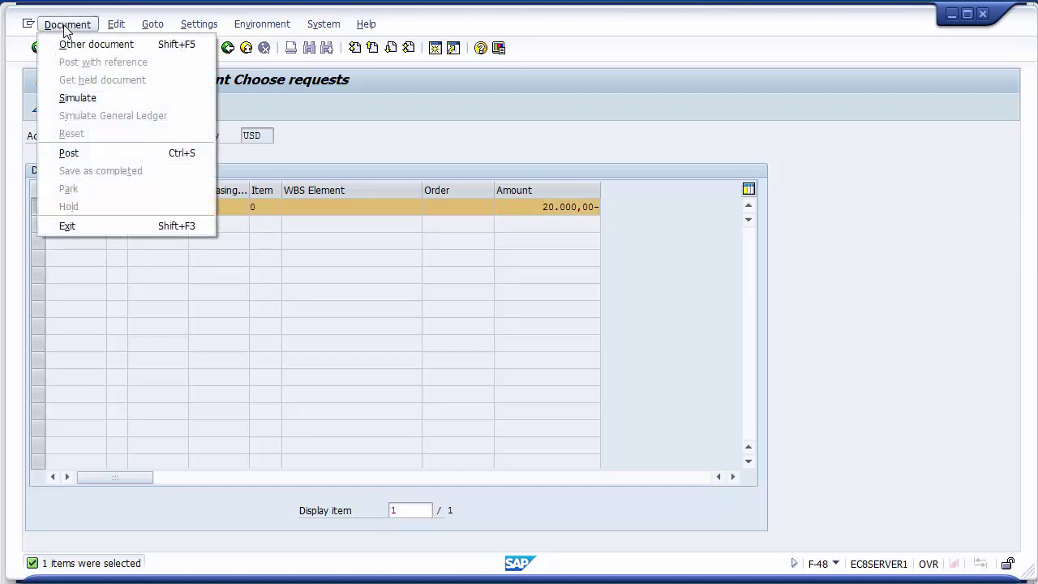
click(78, 98)
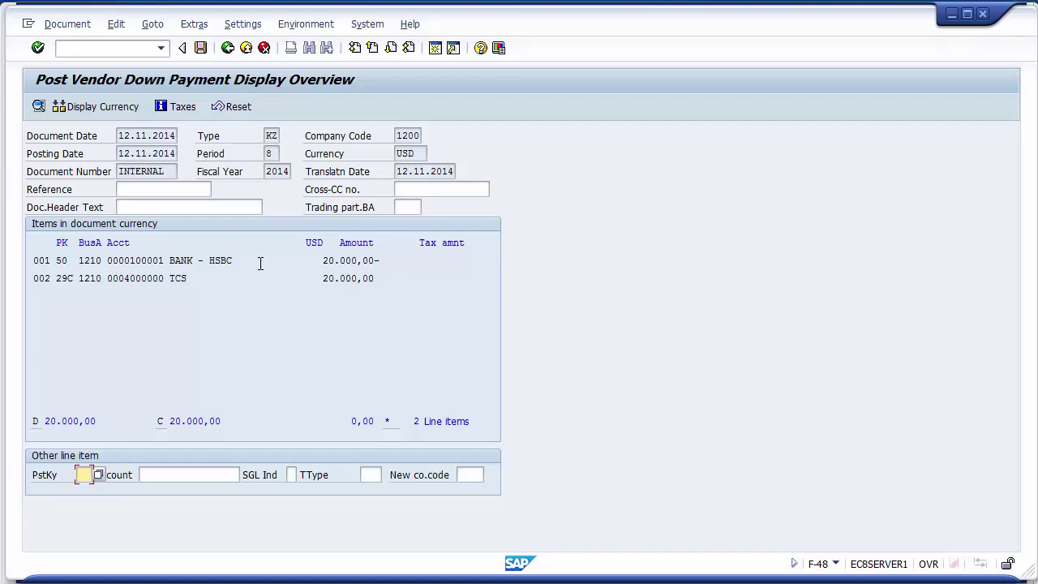
Examine the simulated bank and vendor line items, including their amounts and the vendor item's posting key with special G/L indicator.
click(391, 261)
click(192, 278)
drag(380, 279, 323, 281)
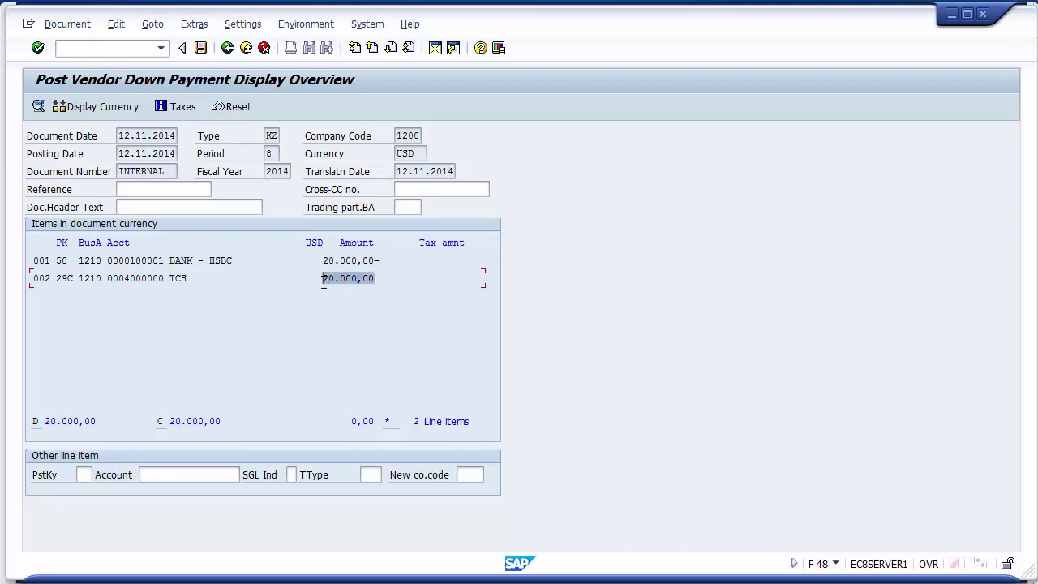
click(67, 278)
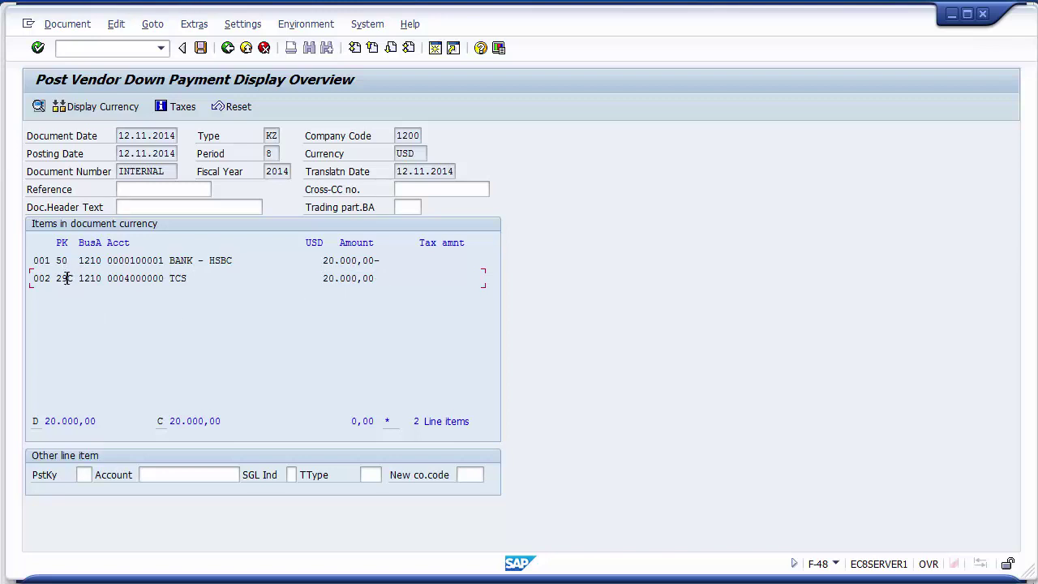
mouse_move(67, 278)
mouse_down()
mouse_move(57, 281)
mouse_move(57, 265)
mouse_move(75, 278)
mouse_up()
click(75, 327)
click(162, 313)
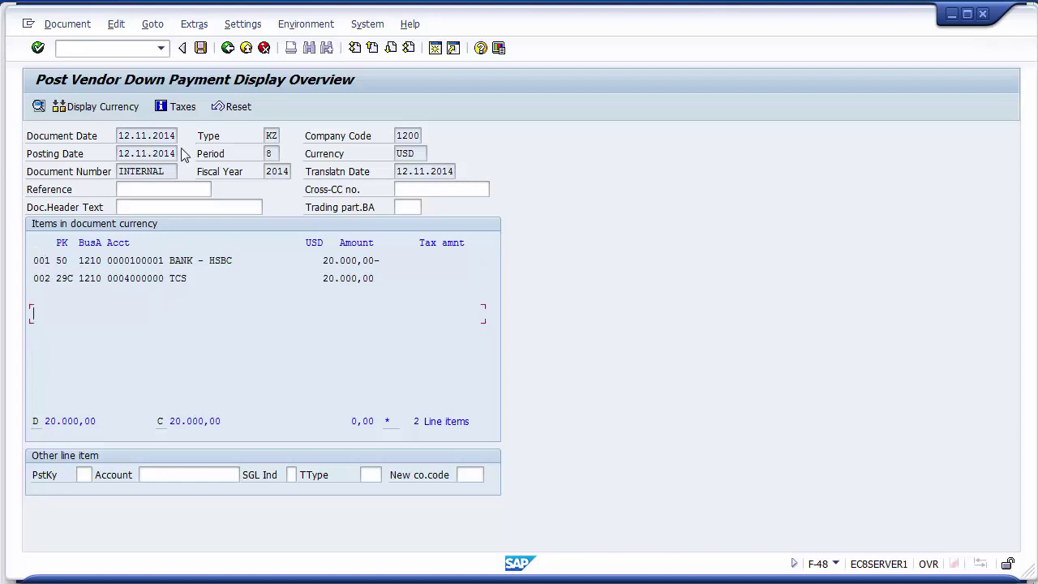
Post the simulated vendor down payment and display the posted document.
click(201, 49)
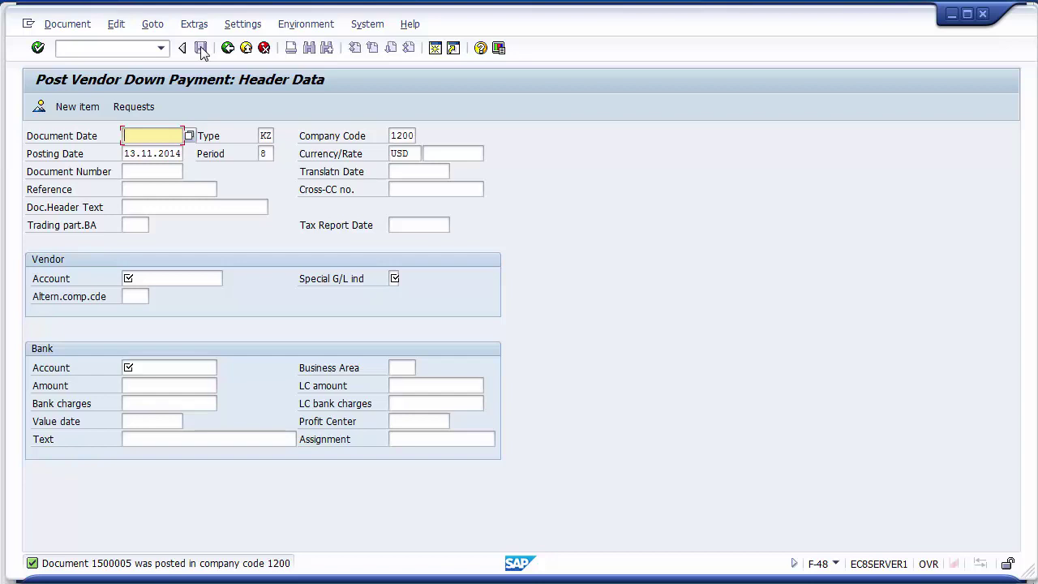
click(68, 25)
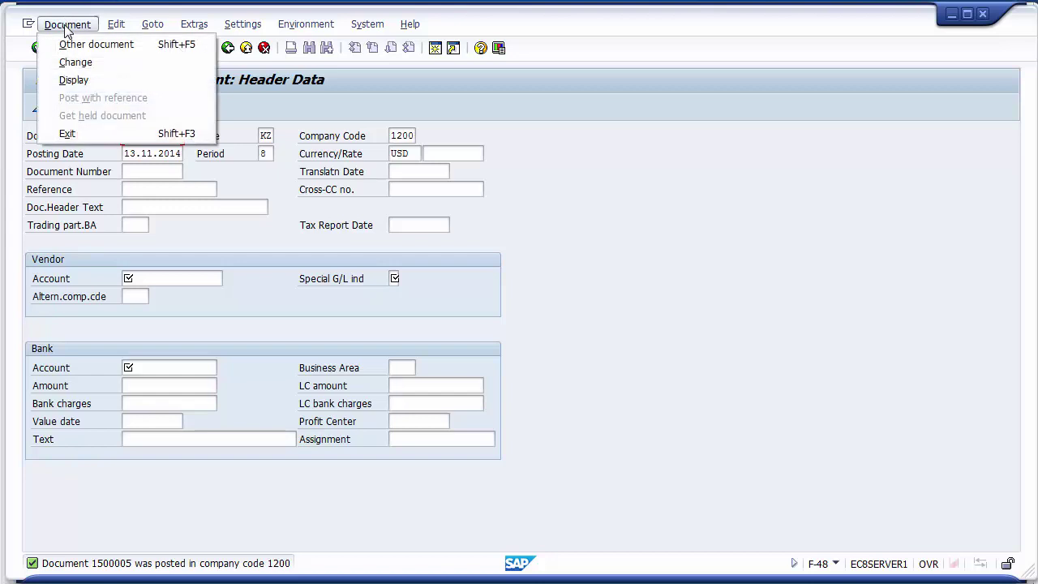
click(71, 83)
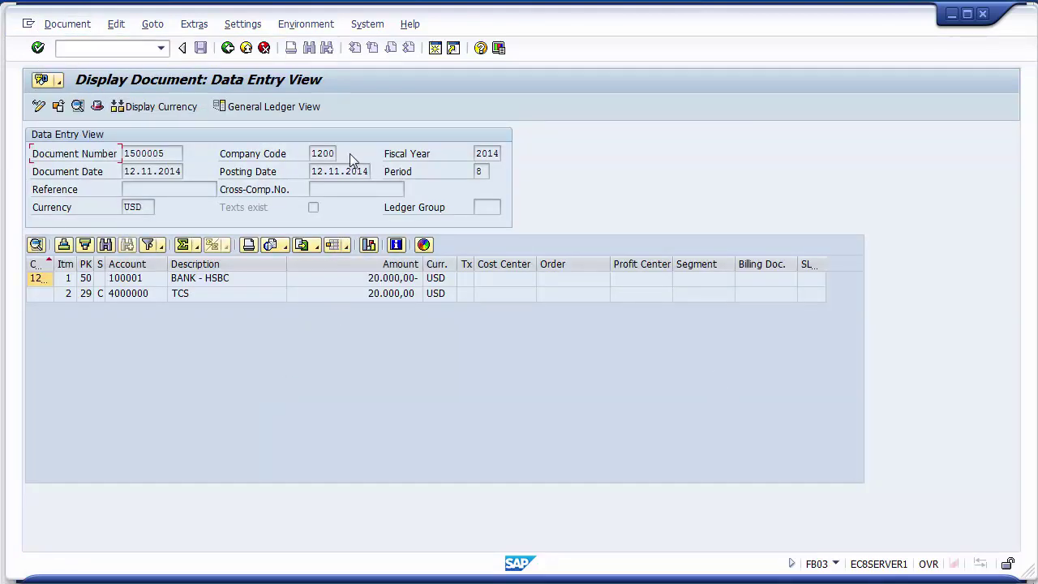
Start transaction FB03 and display the posted down payment document for company code 1200 and fiscal year 2014.
click(106, 47)
text(/nfb03)
key(Return)
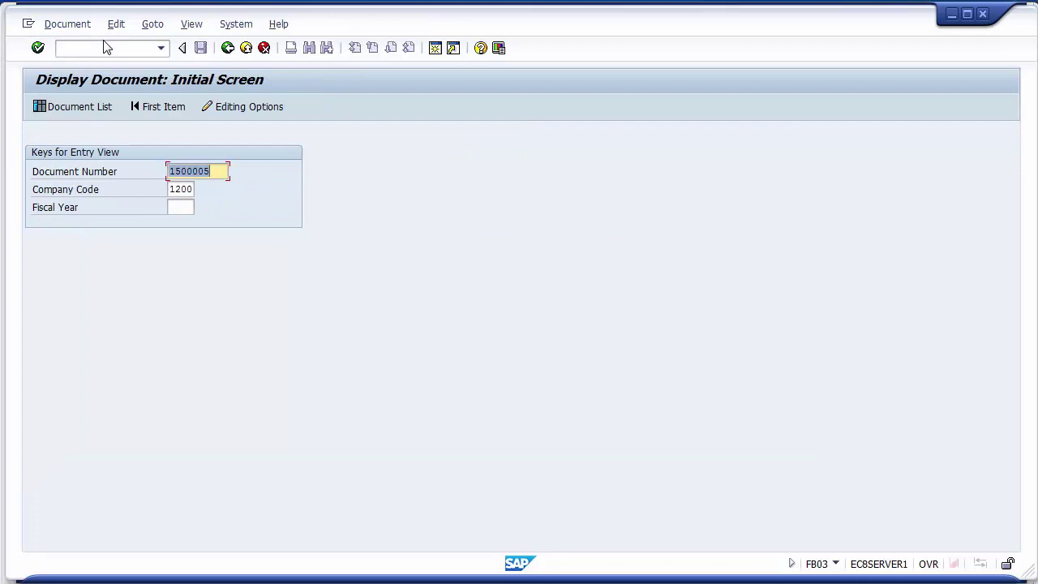
key(Tab)
key(Tab)
text(2014)
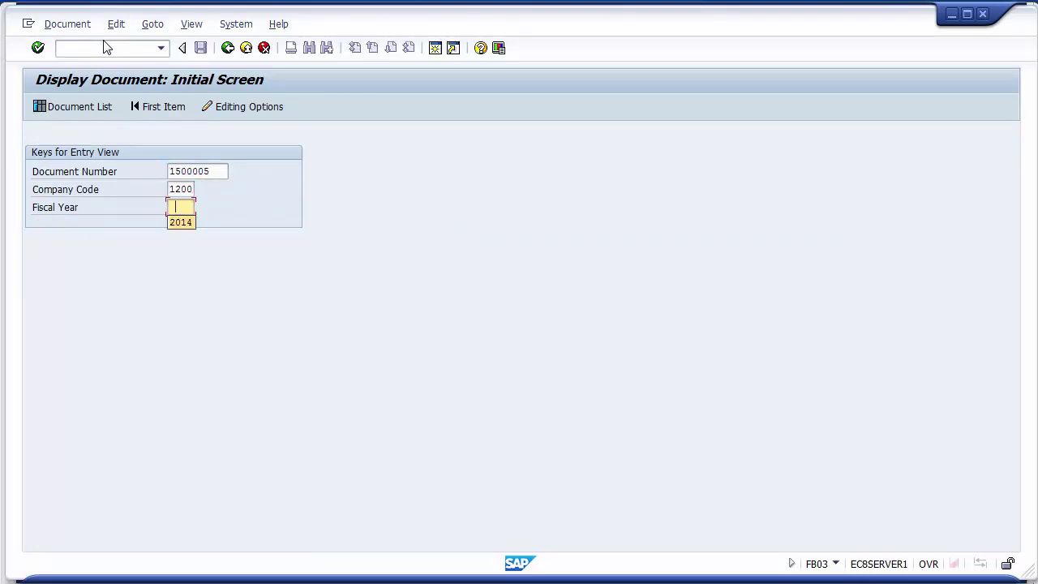
key(shift+Tab)
key(shift+Tab)
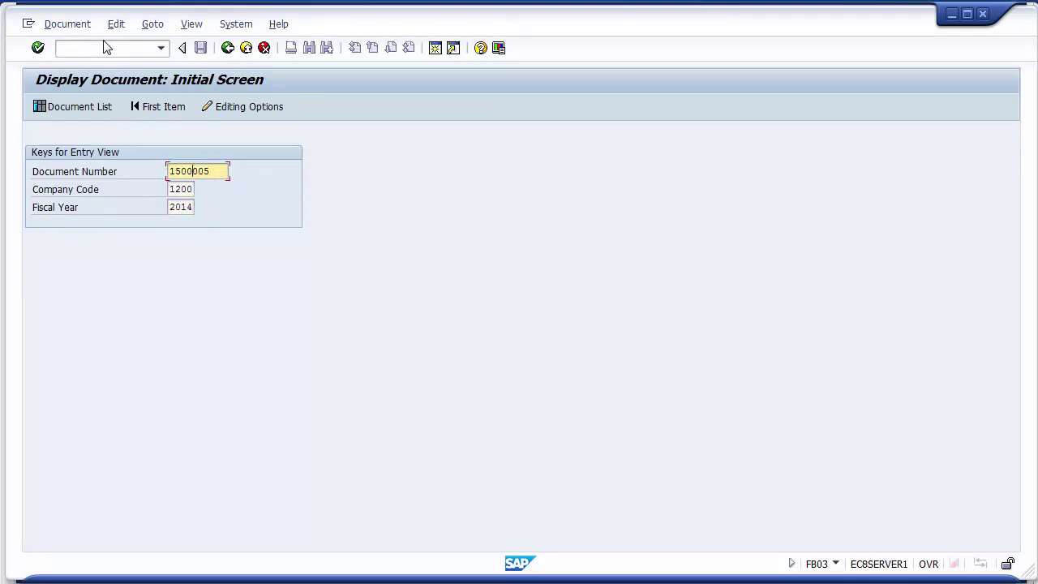
key(Tab)
key(Tab)
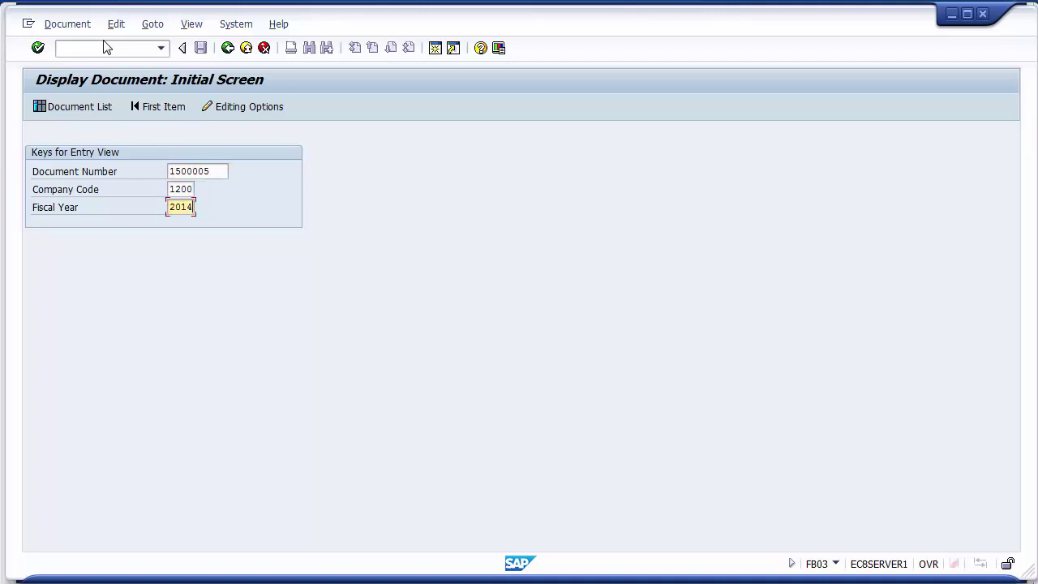
key(Return)
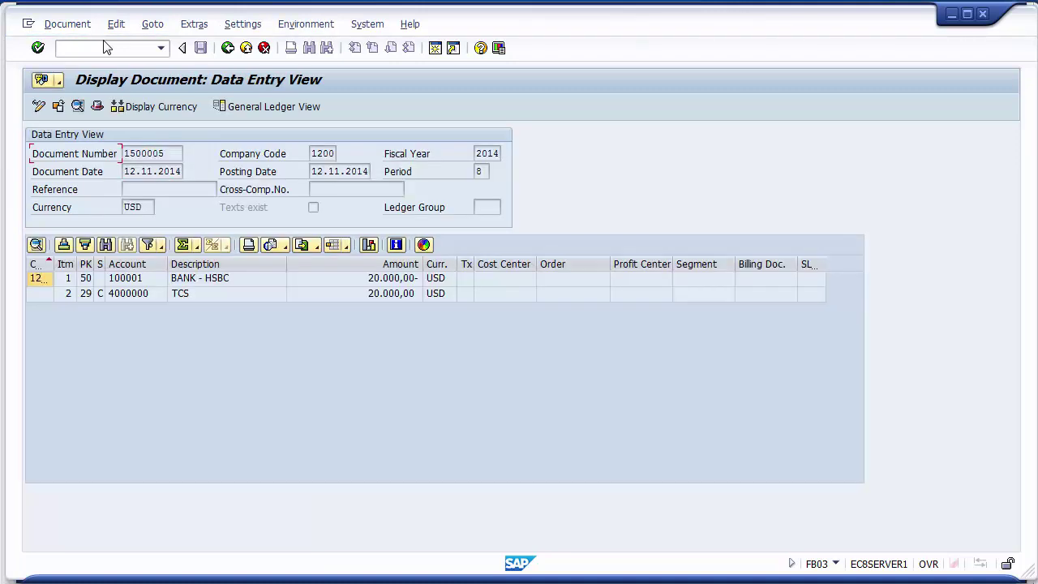
Return to the FB03 initial screen, clear the document number and open the document list selection.
click(228, 48)
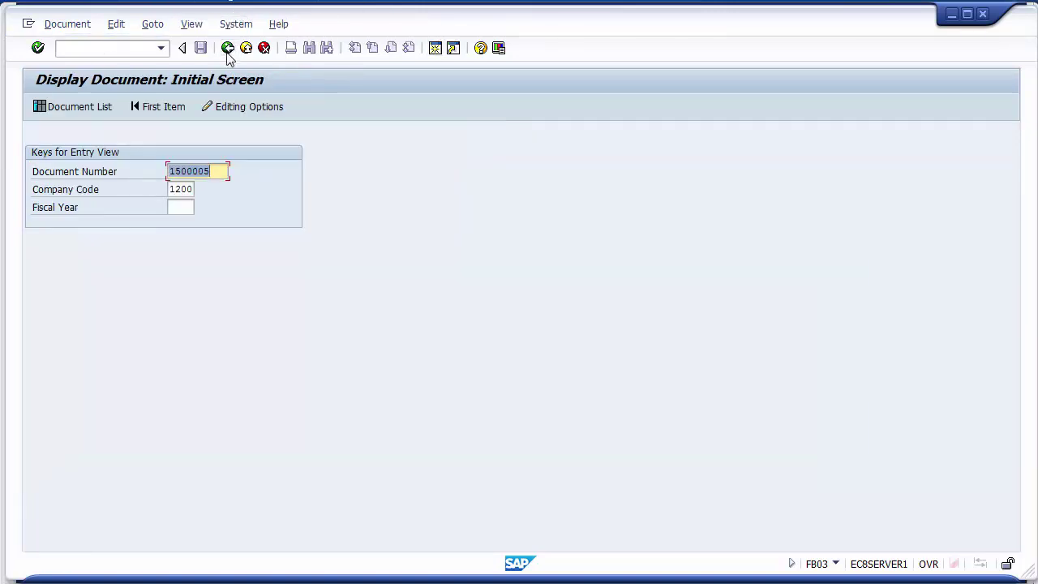
key(Delete)
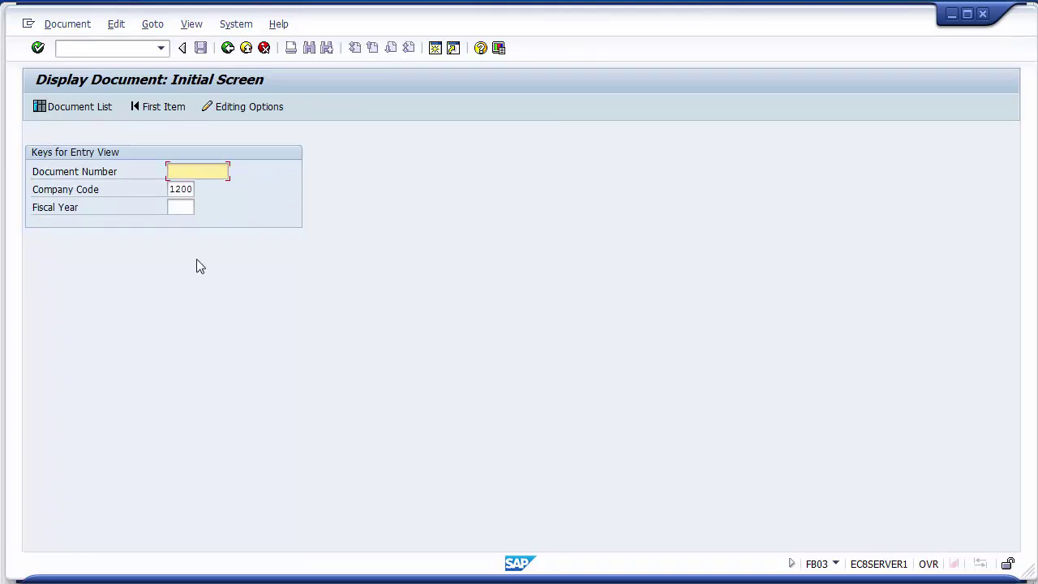
click(62, 110)
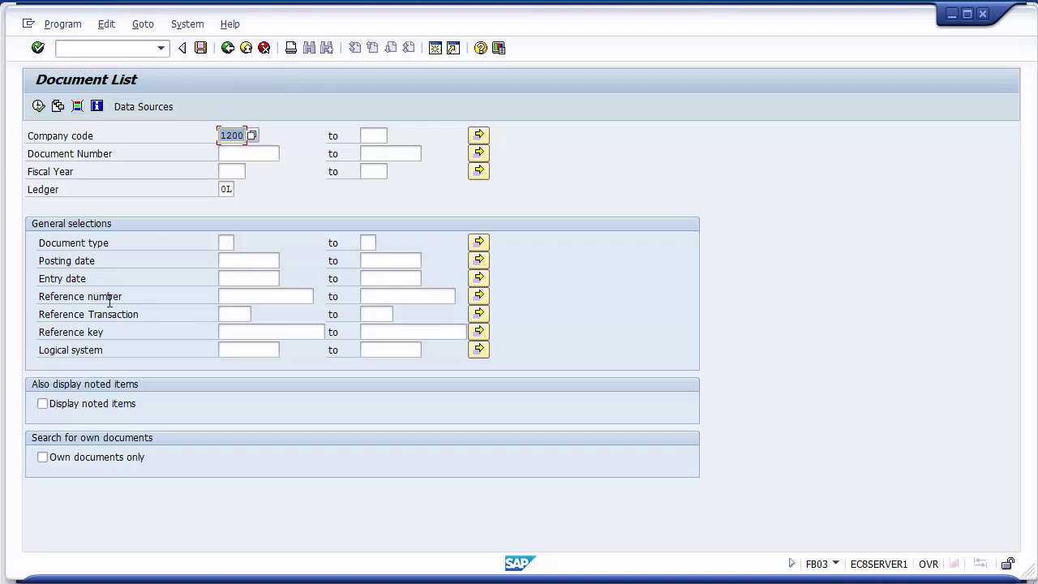
Restrict the document list to document type KZ with posting dates from 12.11.2014 to 12.11.2014.
click(234, 262)
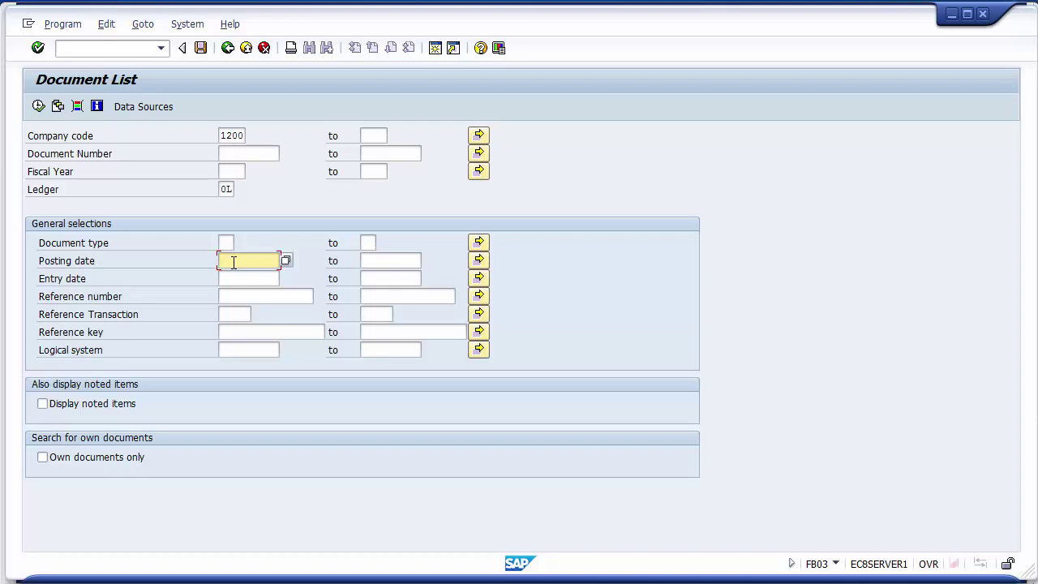
click(232, 155)
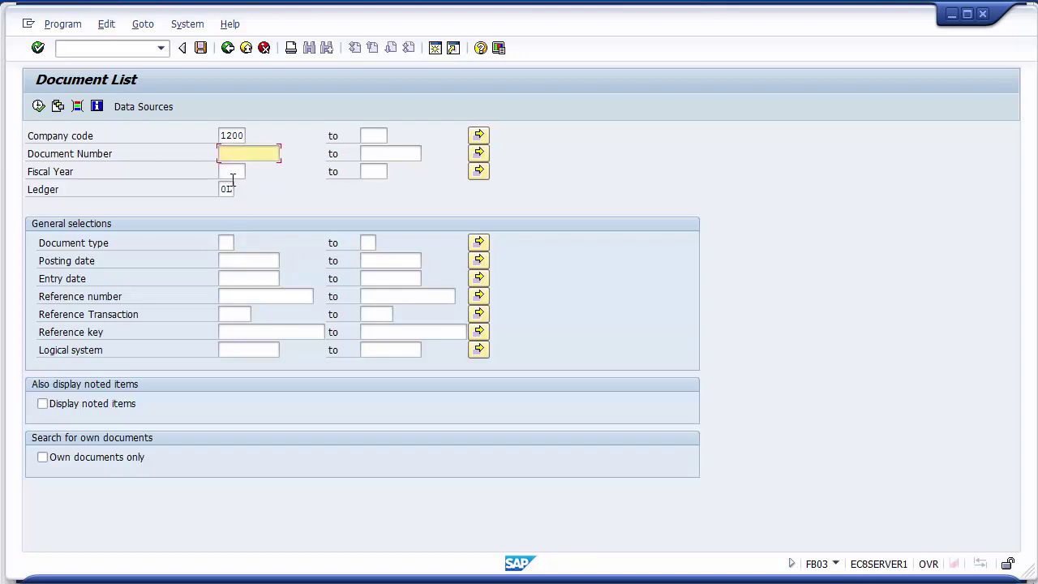
click(227, 243)
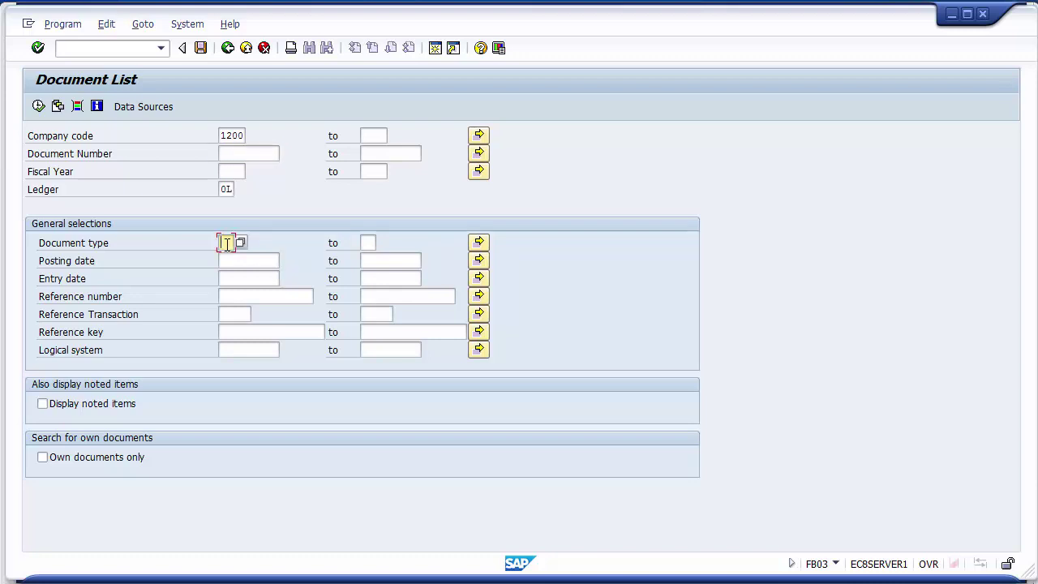
text(KZ)
click(231, 261)
text(1)
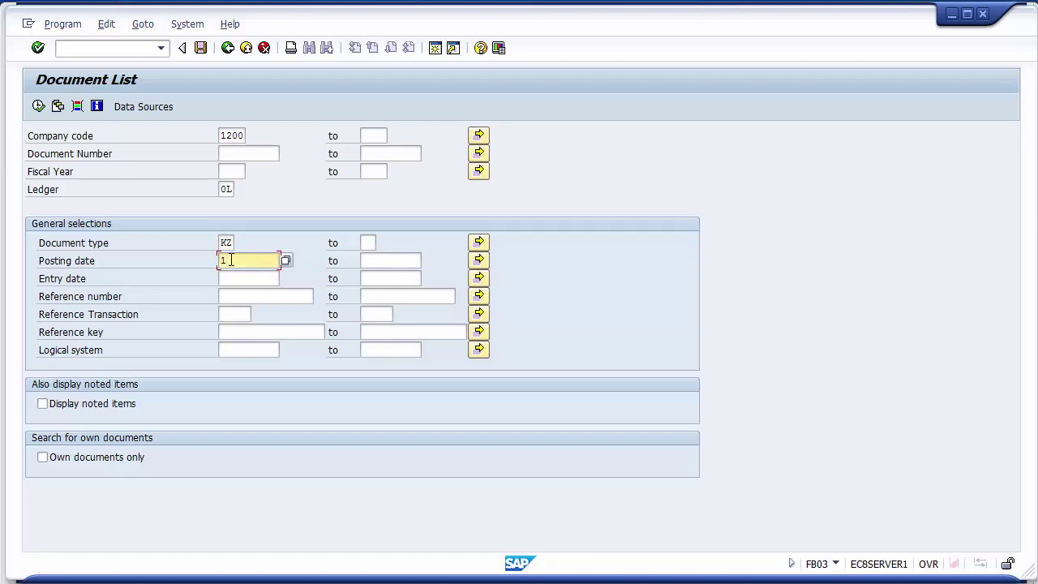
text(2112014)
key(Tab)
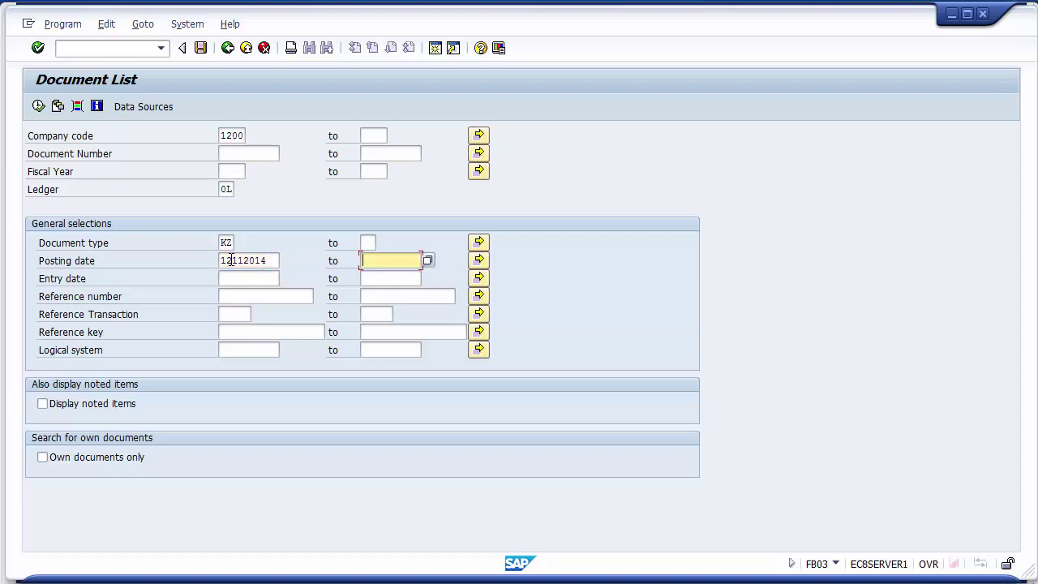
text(12112014)
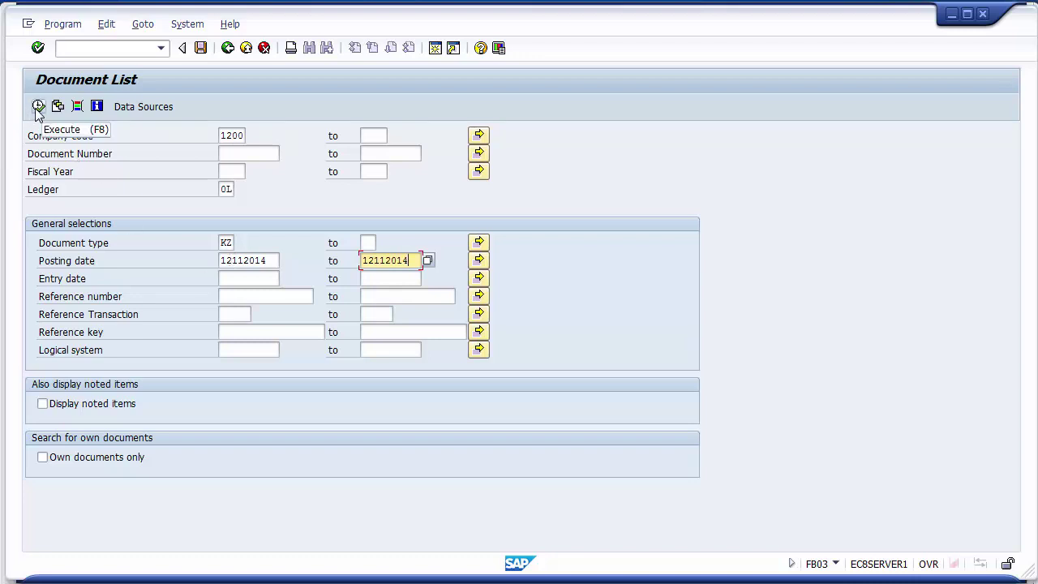
Run the document list with the entered selections and review its type, posting date and document number columns.
click(38, 108)
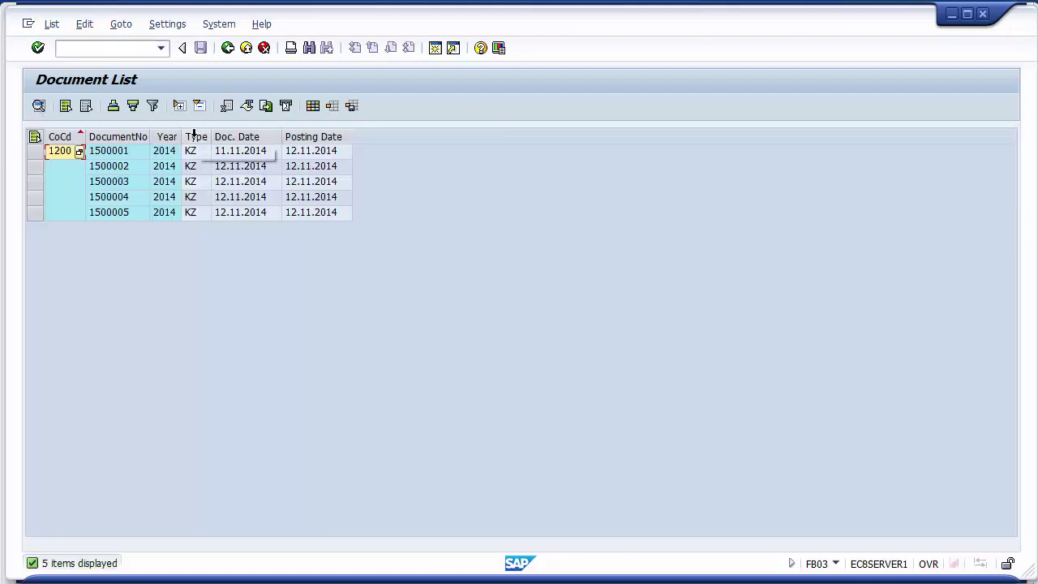
click(194, 136)
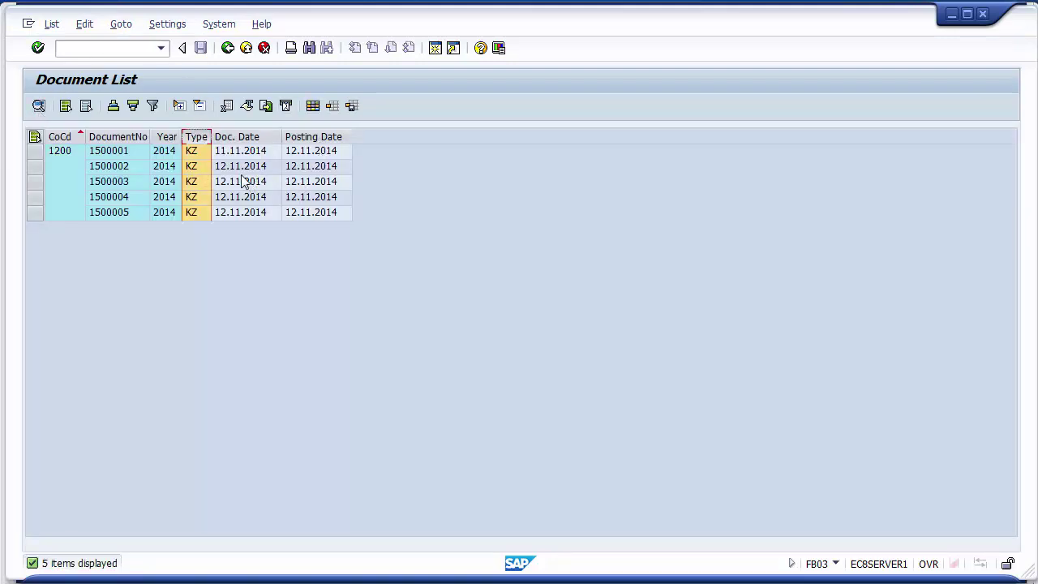
click(306, 134)
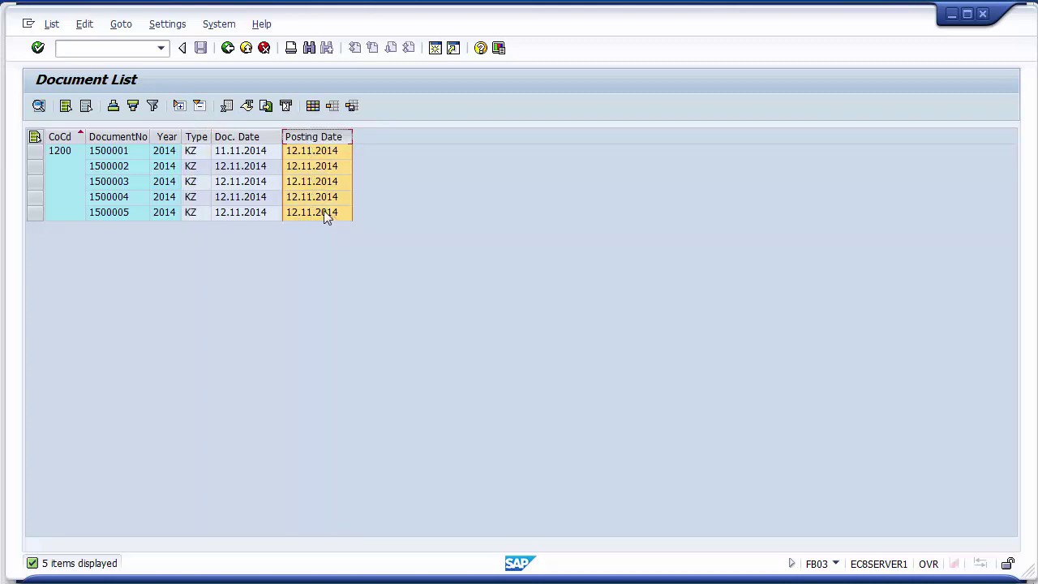
click(124, 138)
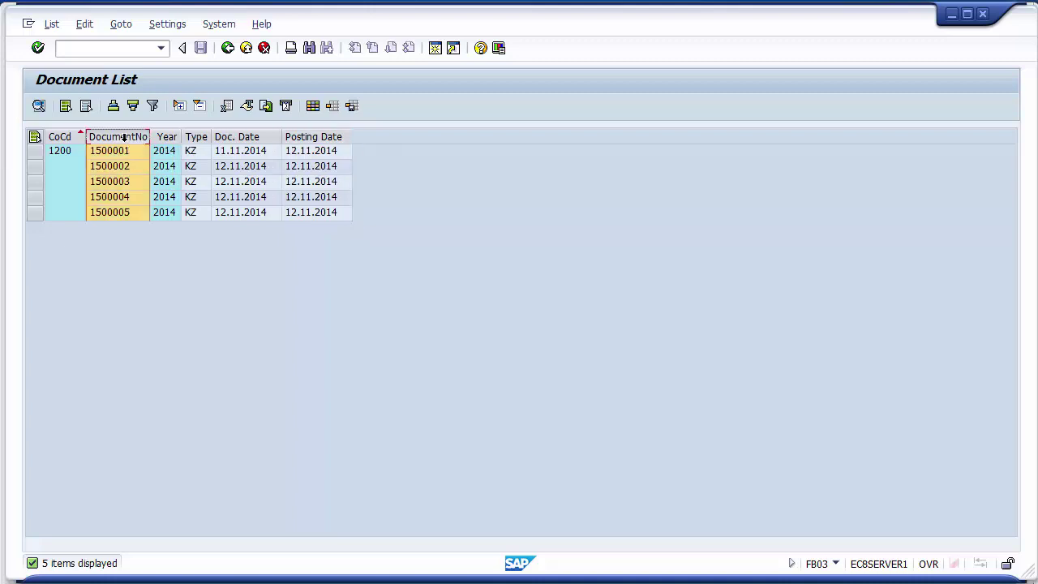
Leave the document list and exit the Display Document transaction to return to the SAP Easy Access screen.
click(227, 53)
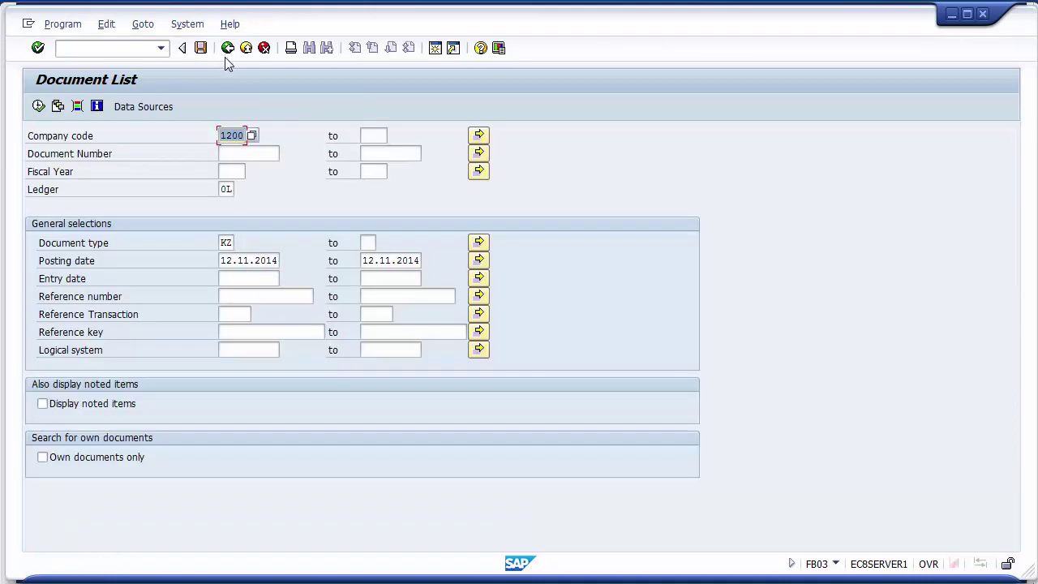
click(226, 50)
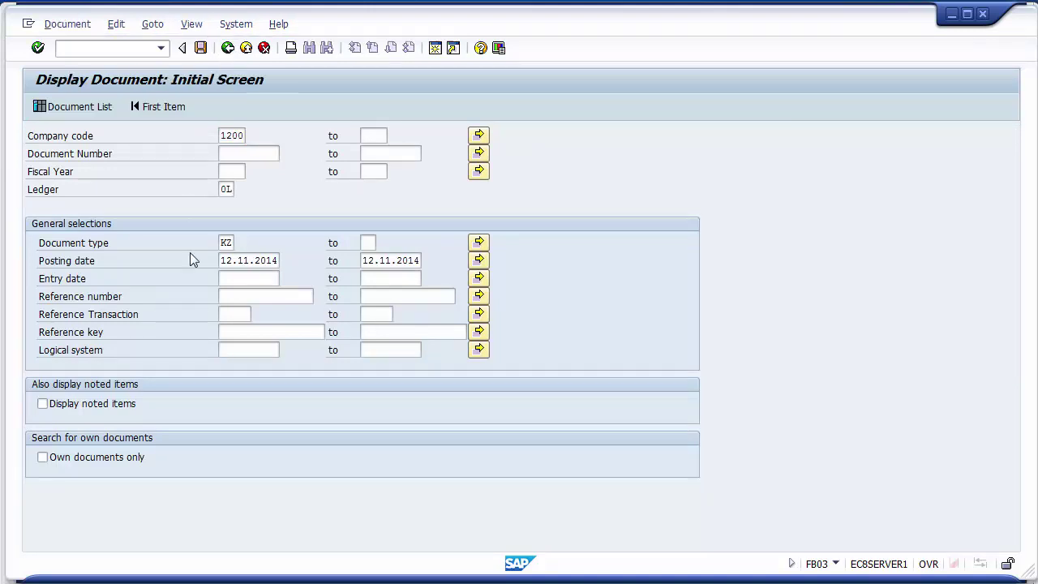
click(68, 113)
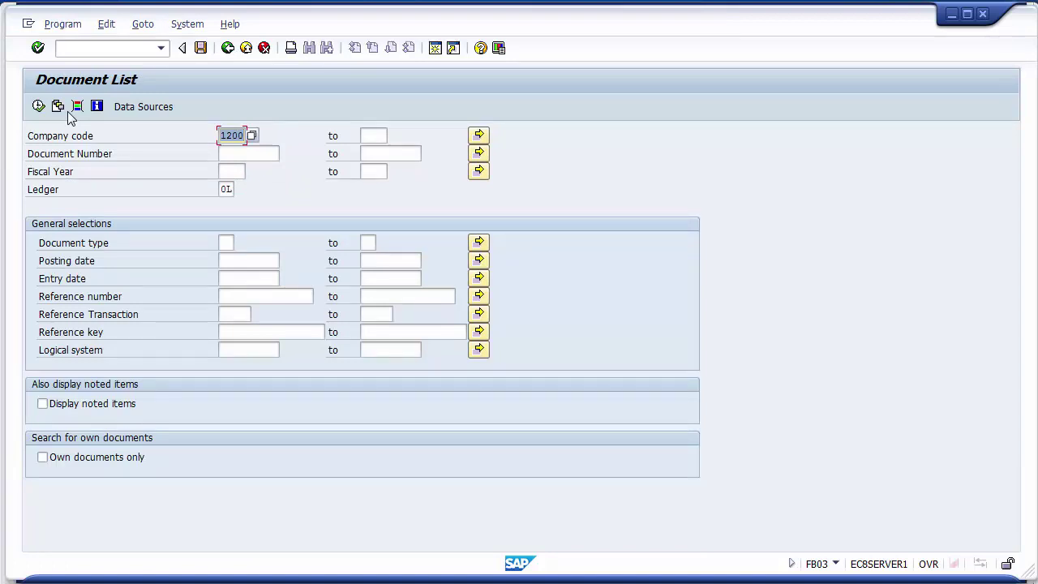
click(226, 49)
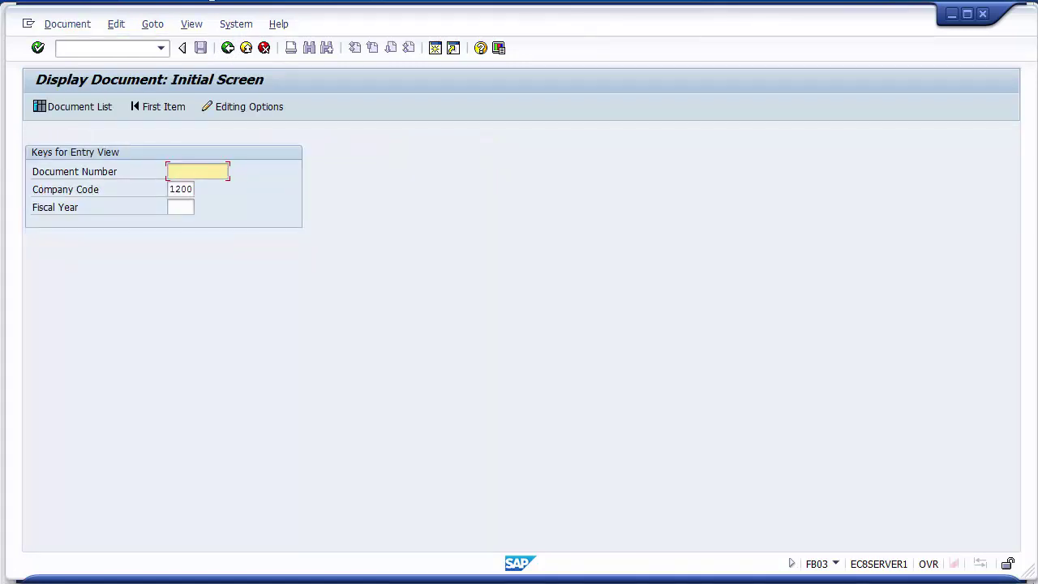
click(227, 47)
Switch to the Vendor Line Item Display session and run the open items list for special G/L transactions instead of noted items.
key(alt+Tab)
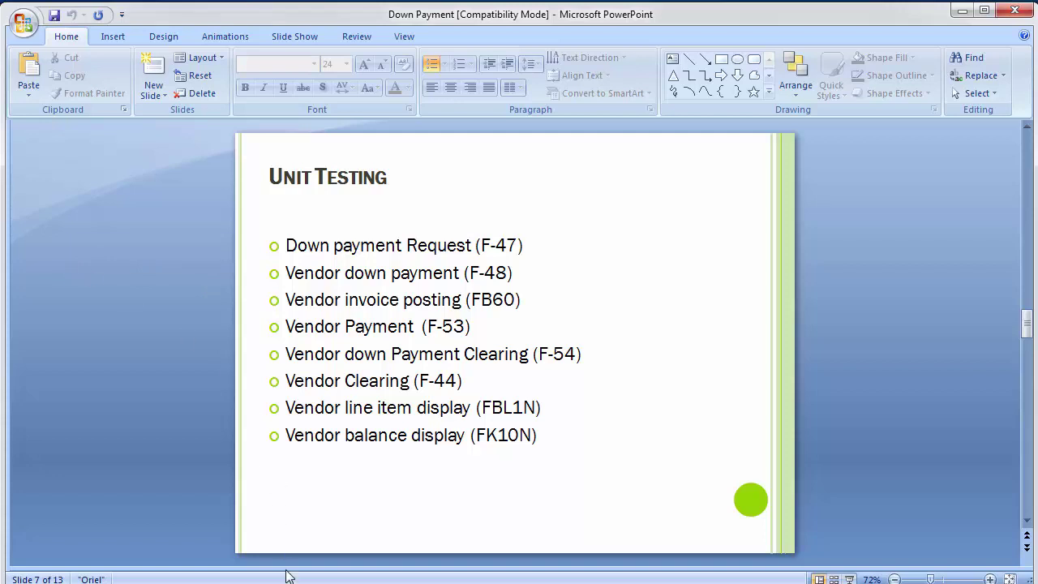
mouse_move(300, 583)
click(298, 525)
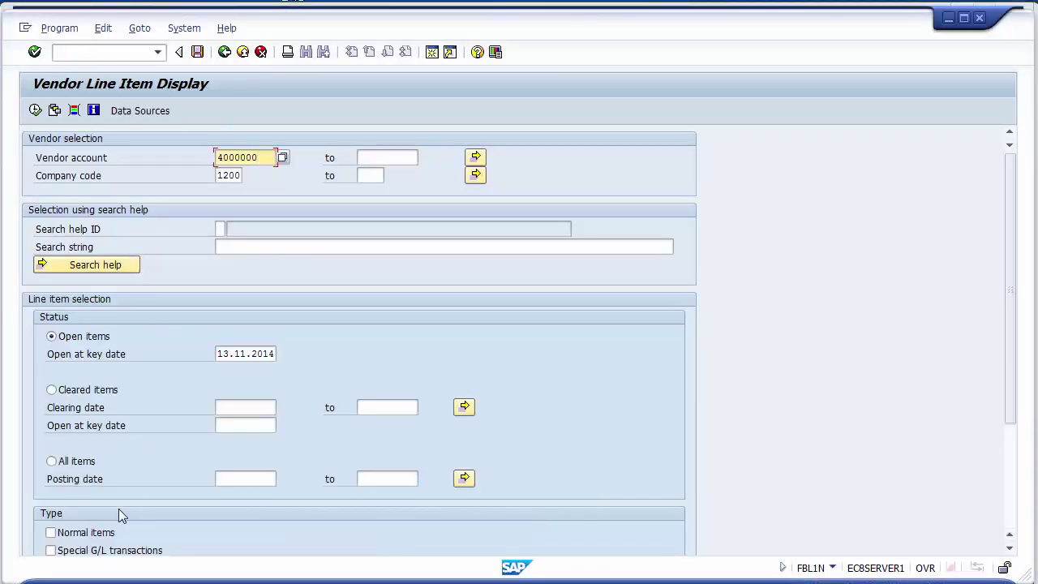
drag(1004, 366, 1007, 495)
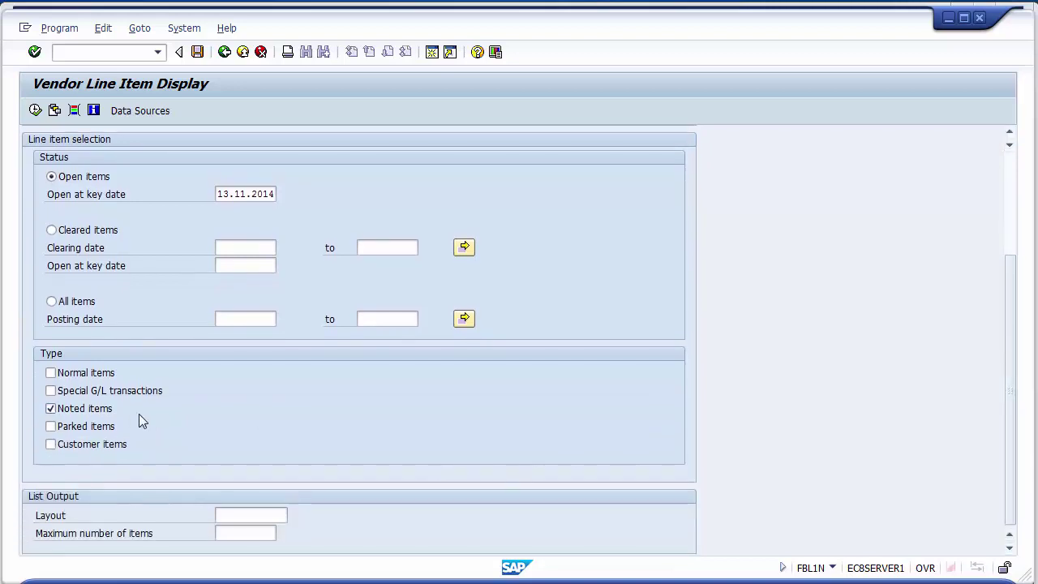
click(92, 412)
click(82, 393)
click(35, 110)
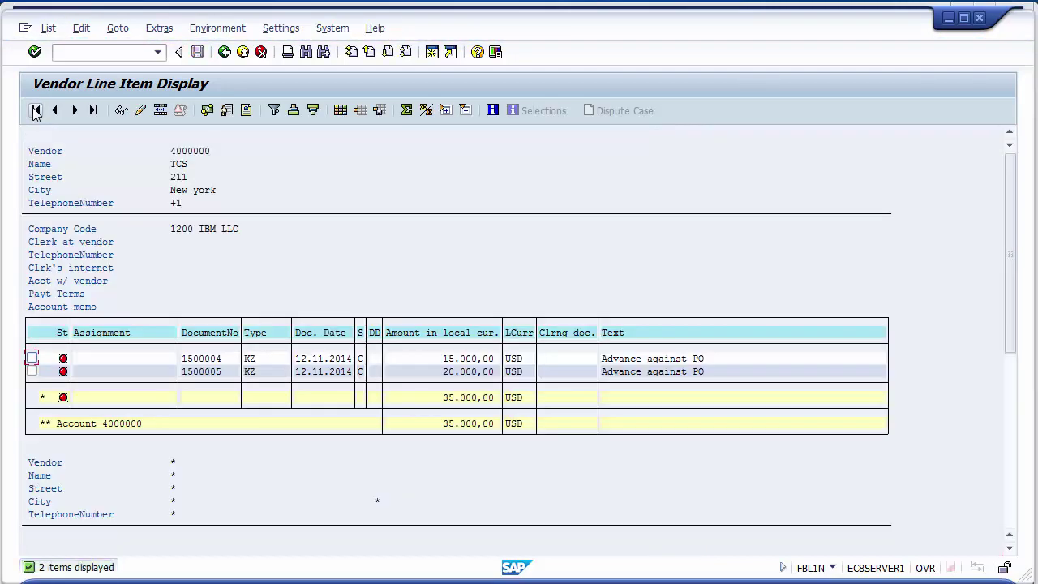
Examine the amounts, document details and special G/L indicator of the vendor's two down payment line items.
click(468, 362)
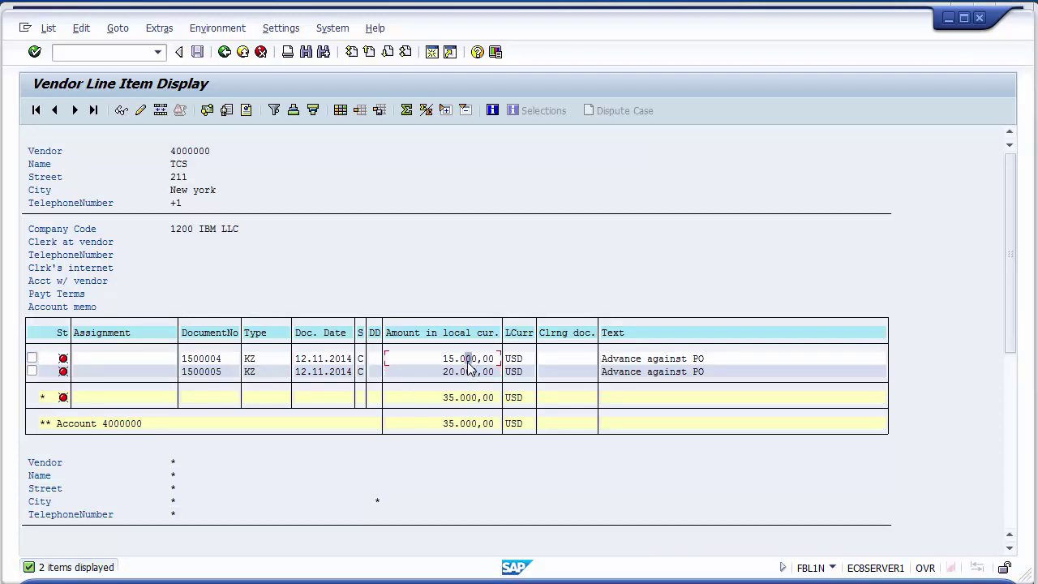
click(305, 375)
click(220, 373)
click(453, 375)
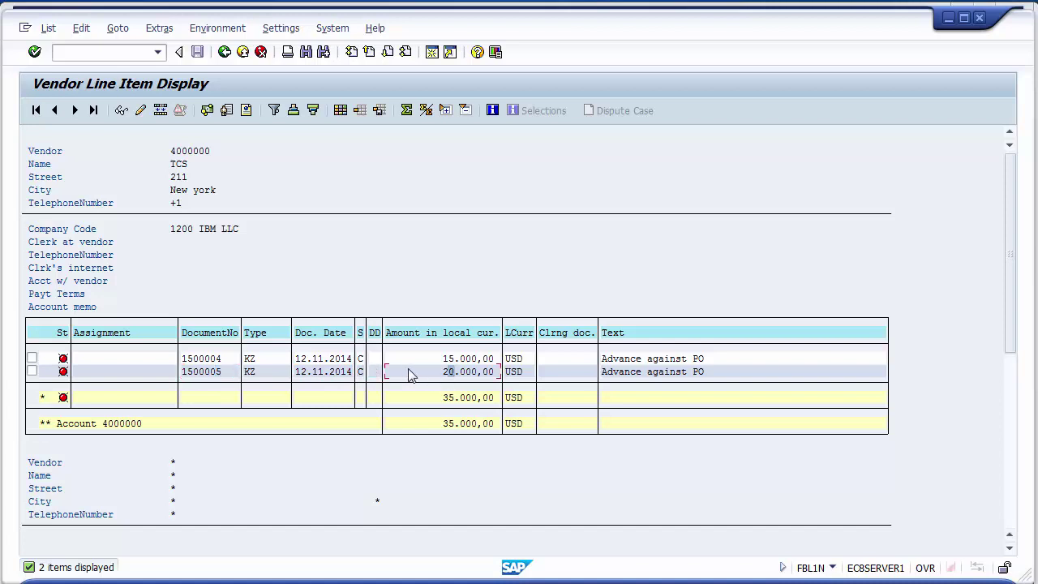
click(360, 336)
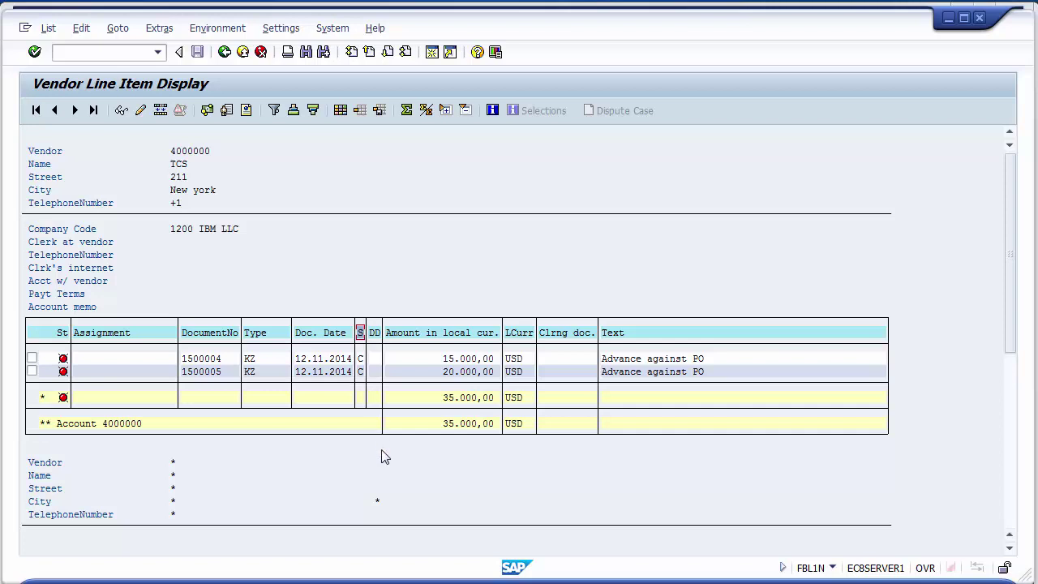
Return to the vendor line item selection, check the Unit Testing slide in PowerPoint, and switch to the SAP Easy Access session.
click(227, 56)
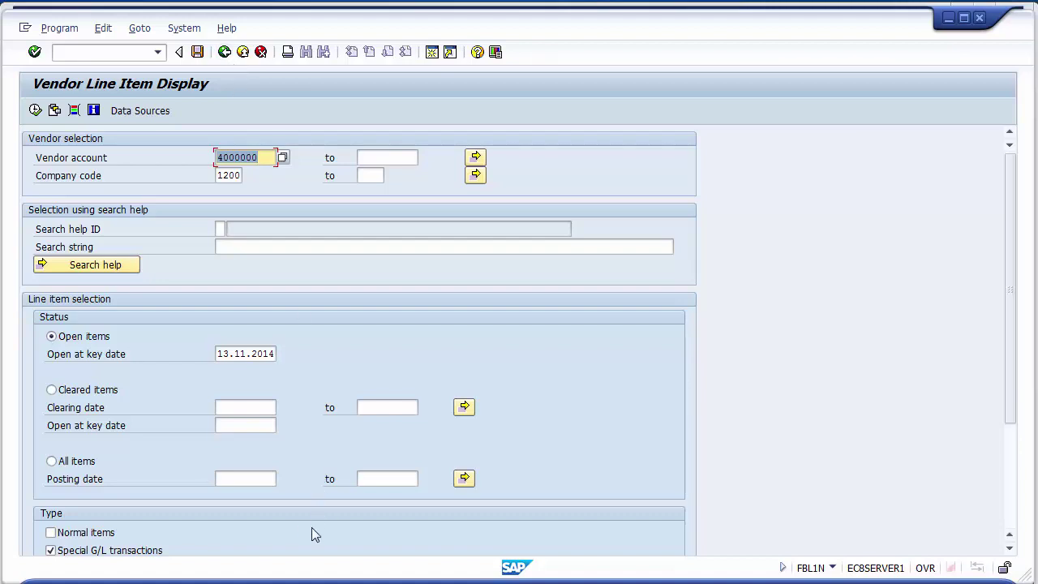
key(alt+Tab)
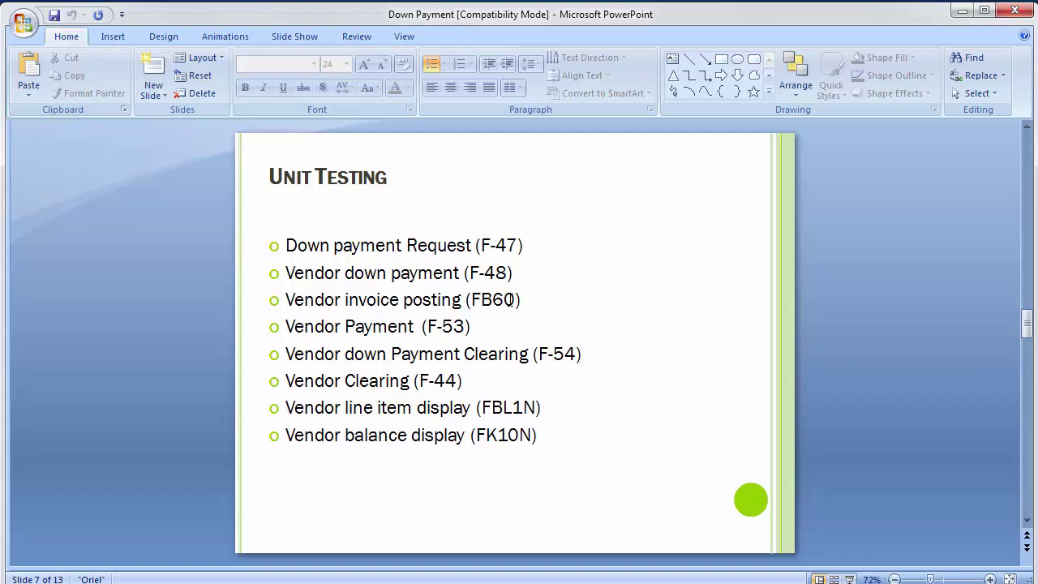
key(alt+Tab)
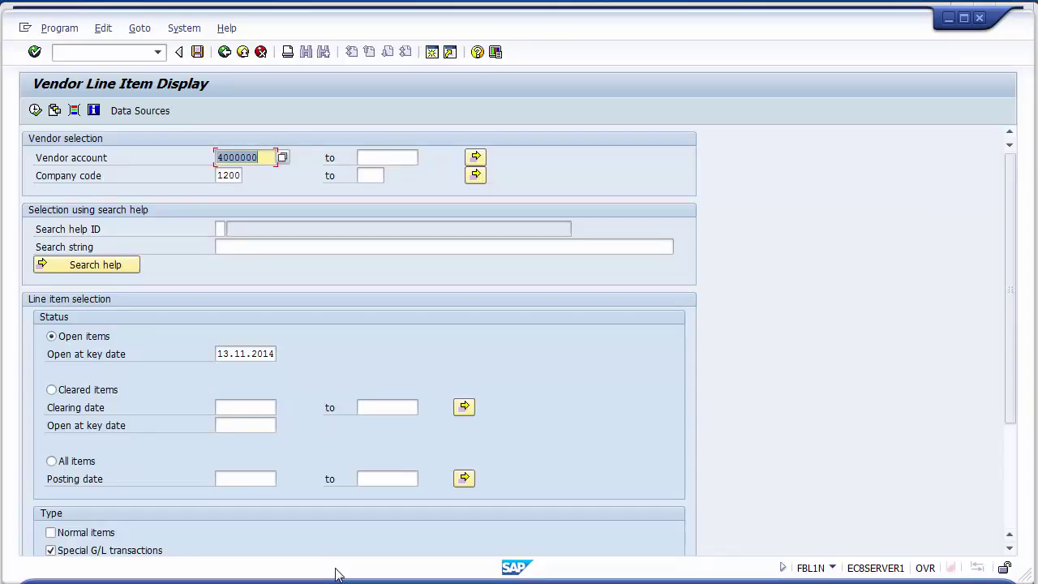
mouse_move(352, 576)
click(491, 519)
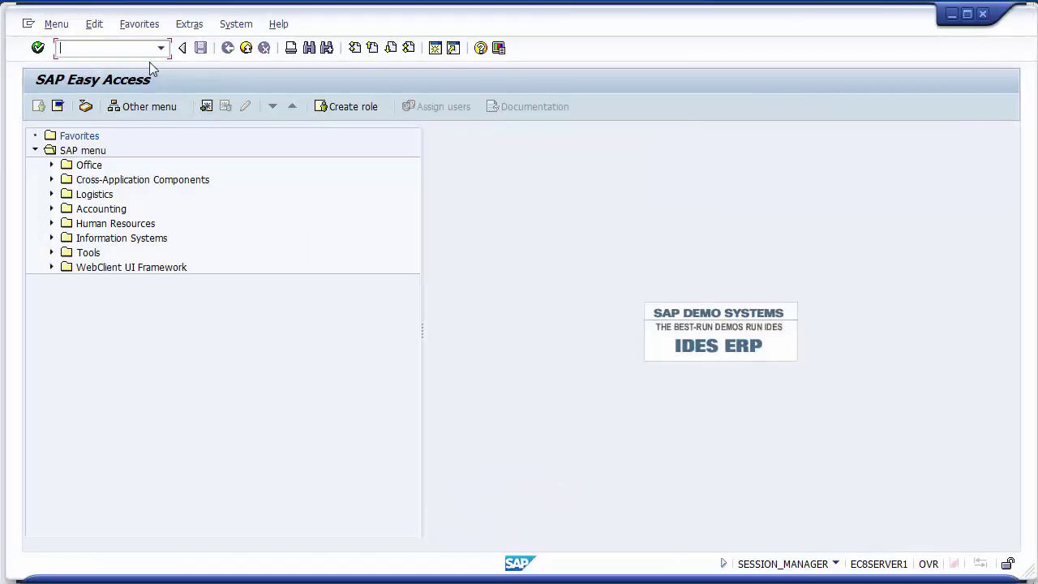
Start transaction FB60 and enter TCS's vendor account number in the new vendor invoice.
click(117, 49)
text(fb60)
key(Return)
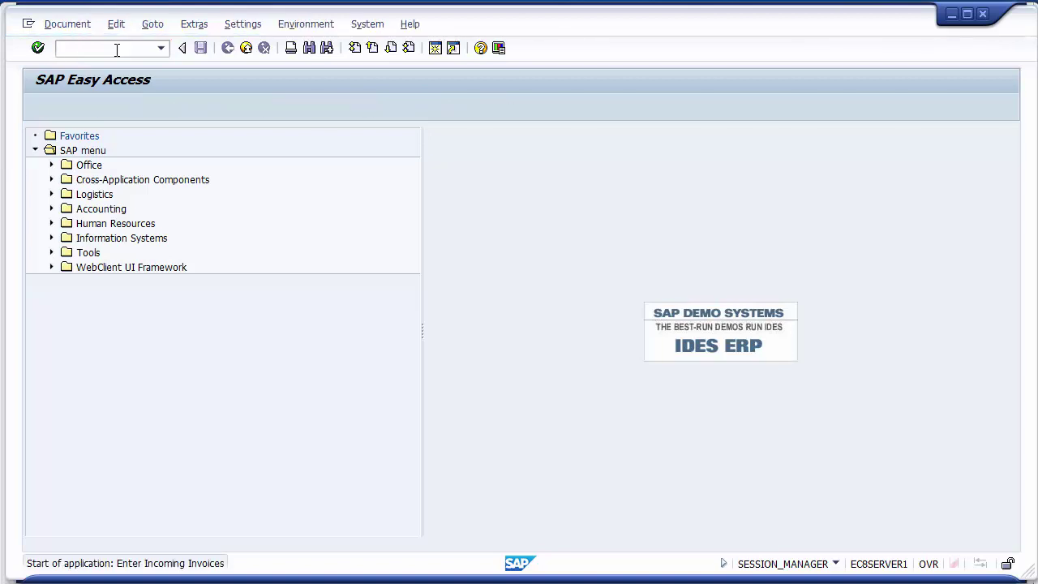
key(Down)
key(Down)
key(Return)
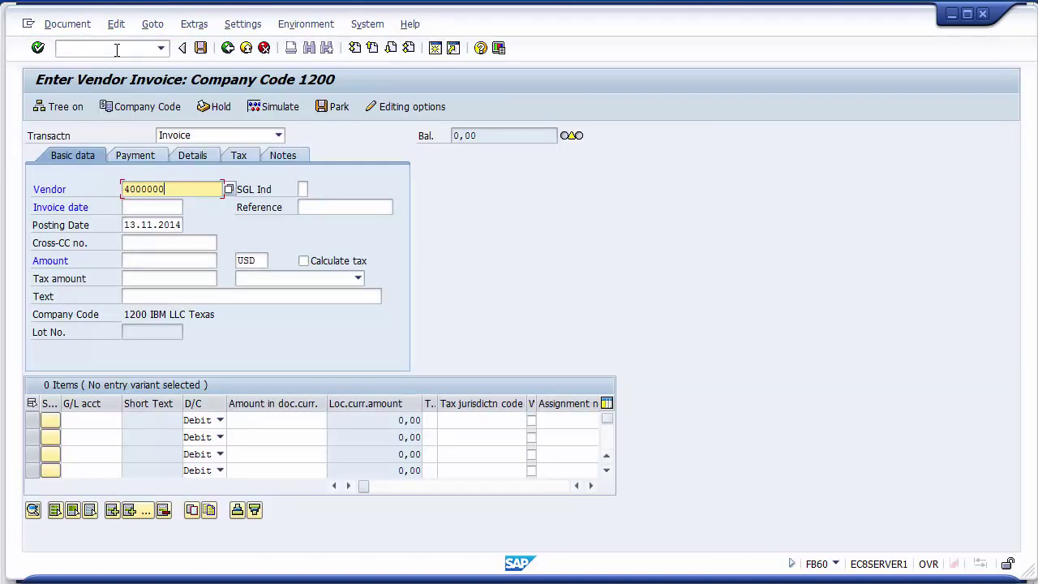
Set the vendor invoice's invoice date to 13.11.2014.
key(Tab)
key(Down)
key(Down)
key(Return)
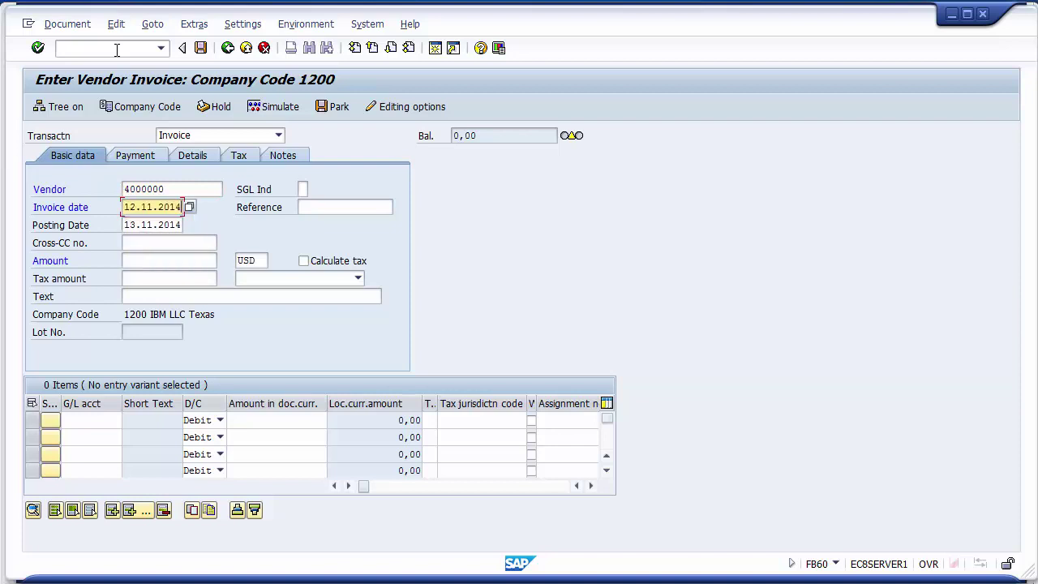
key(Tab)
key(shift+Tab)
key(Right)
text(3)
Set the invoice amount to 50000 and the reference to 546.
key(Tab)
key(Tab)
key(Tab)
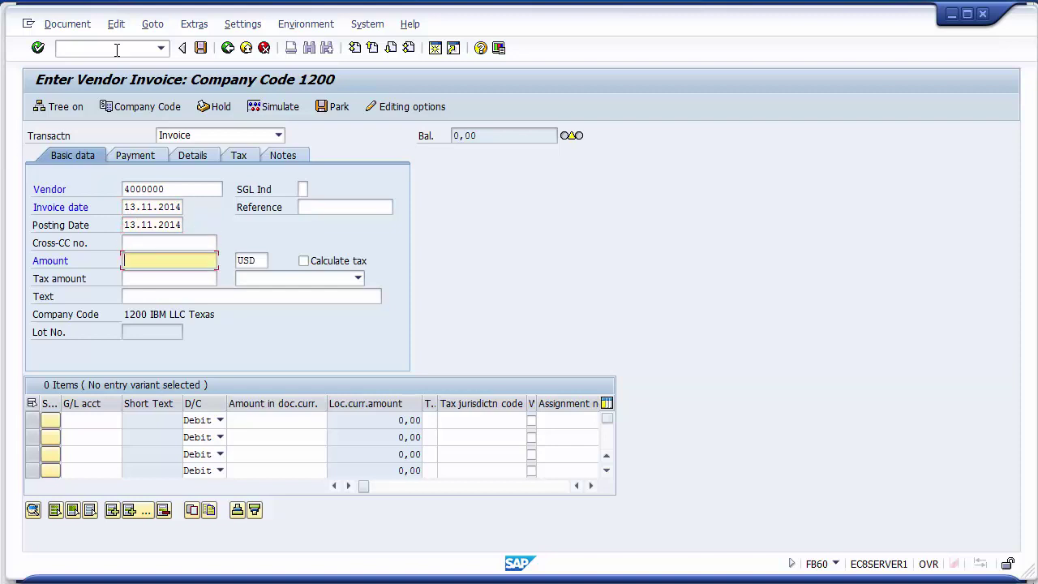
text(50000)
click(316, 205)
text(546)
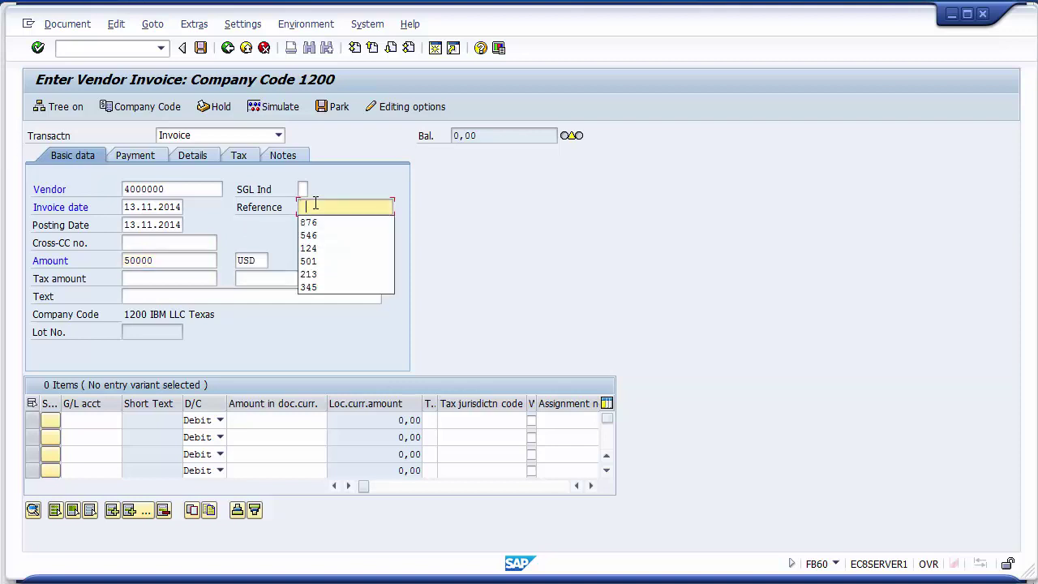
Set the invoice's header text to "Vendor Invoice".
click(175, 298)
key(Down)
key(Down)
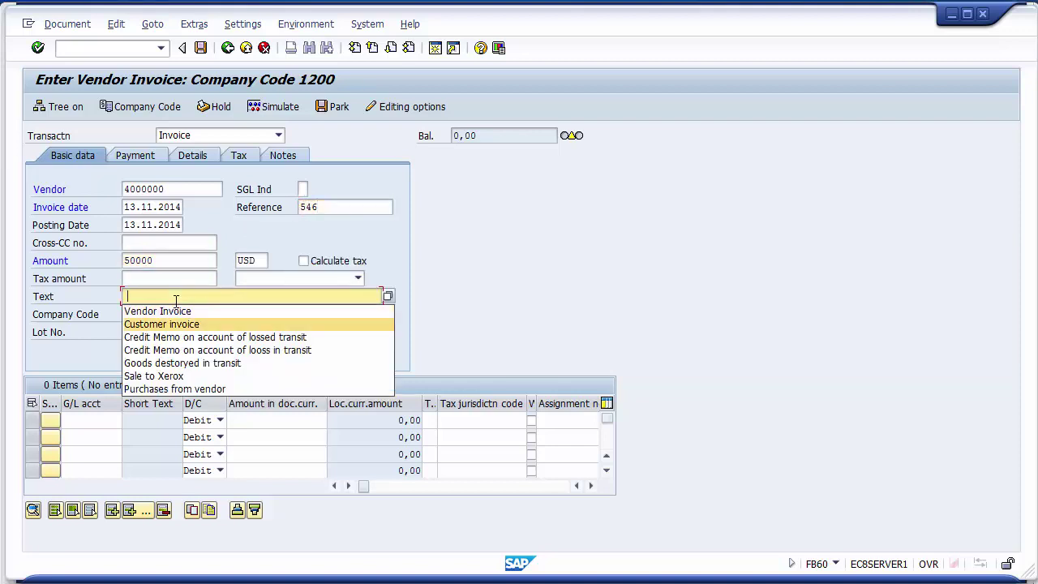
key(Up)
key(Return)
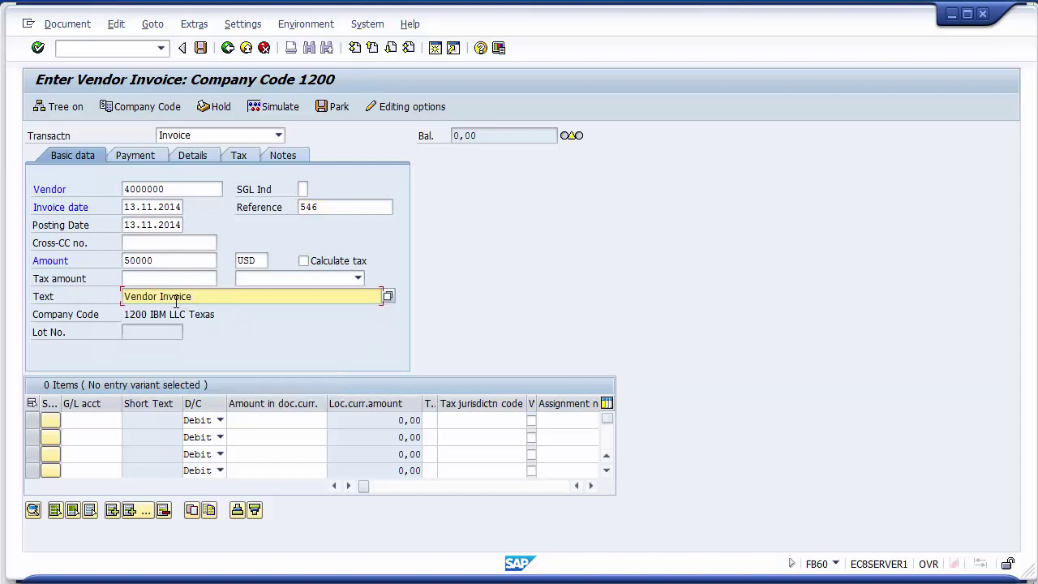
Add a debit line item for G/L account 400000 with an amount of 50000 in document currency.
click(97, 421)
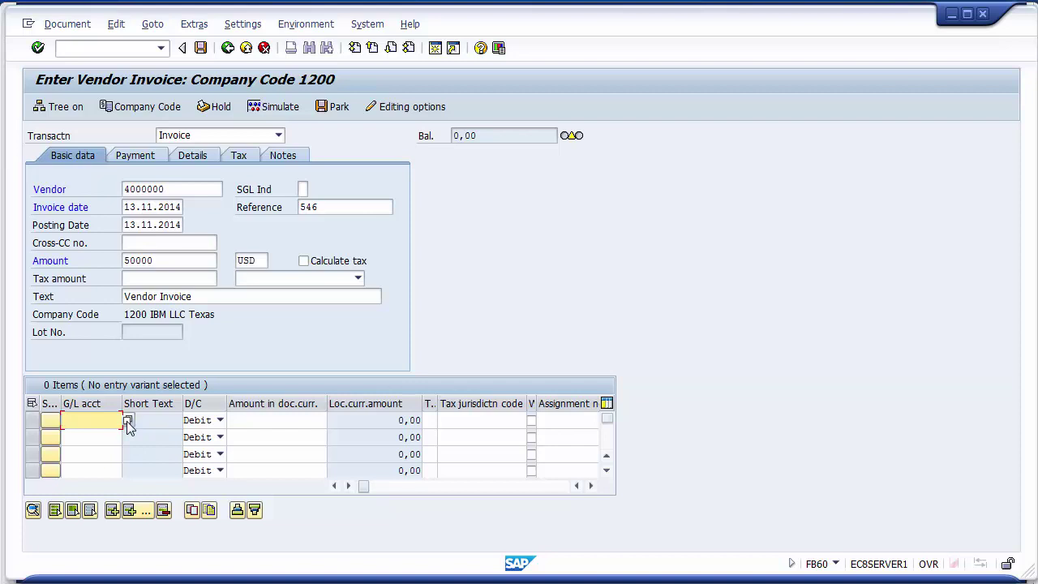
key(BackSpace)
key(Return)
click(244, 419)
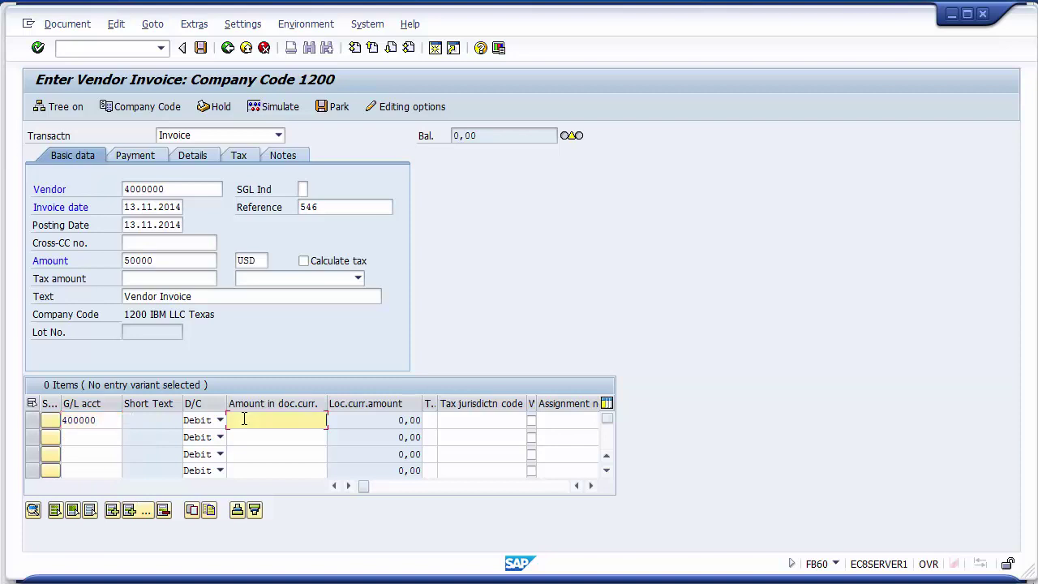
text(50000)
key(Tab)
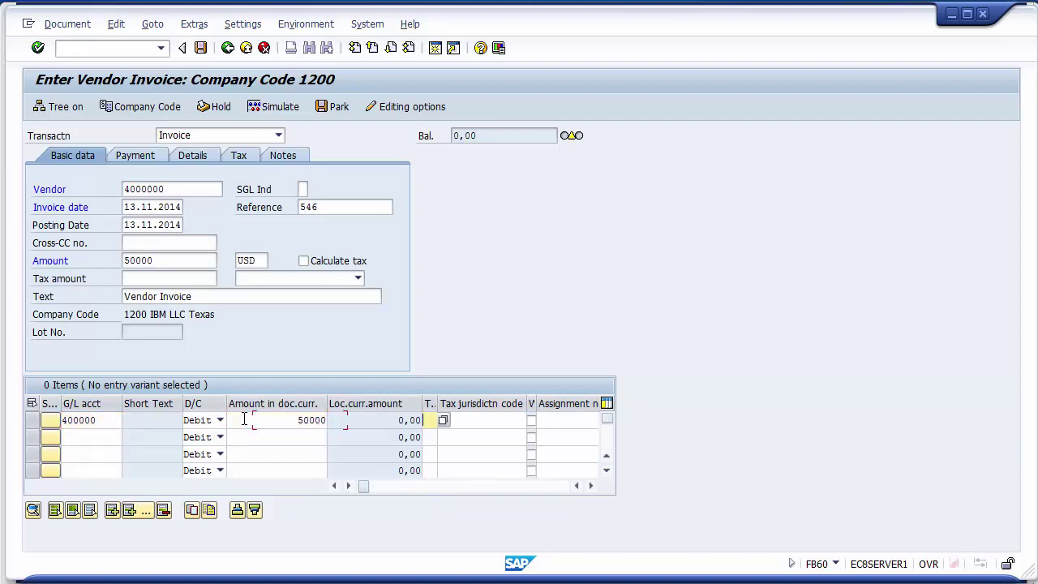
Set the G/L line item's tax code to V8 and choose its tax jurisdiction code from the suggested entries.
key(BackSpace)
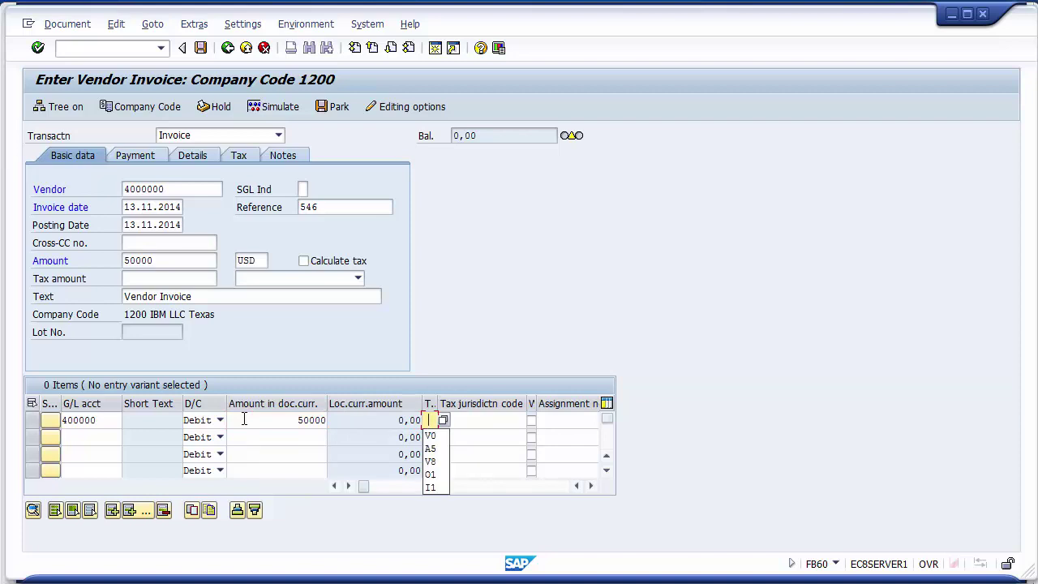
key(Down)
key(Down)
key(Down)
key(Return)
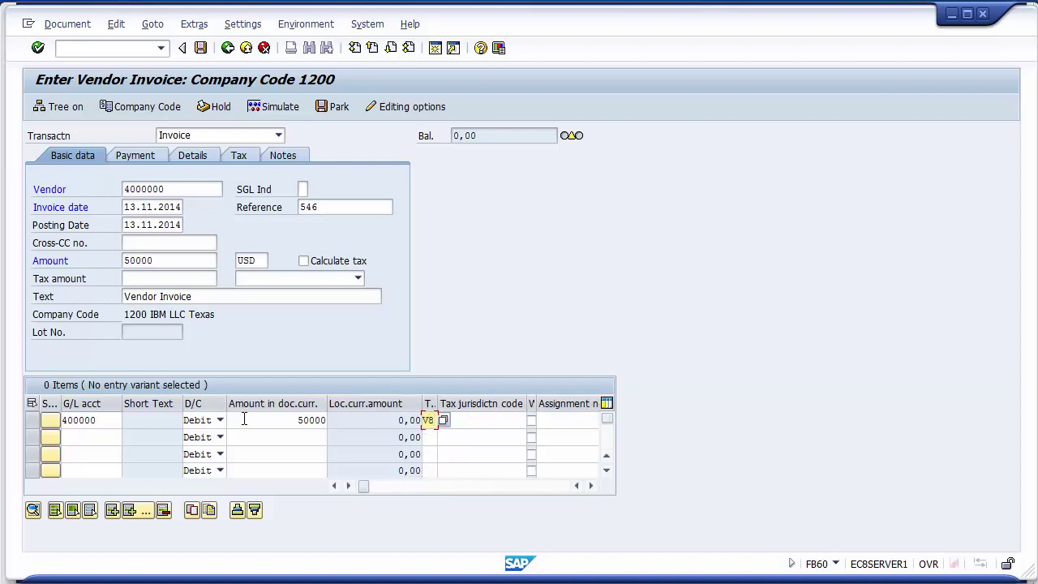
key(Tab)
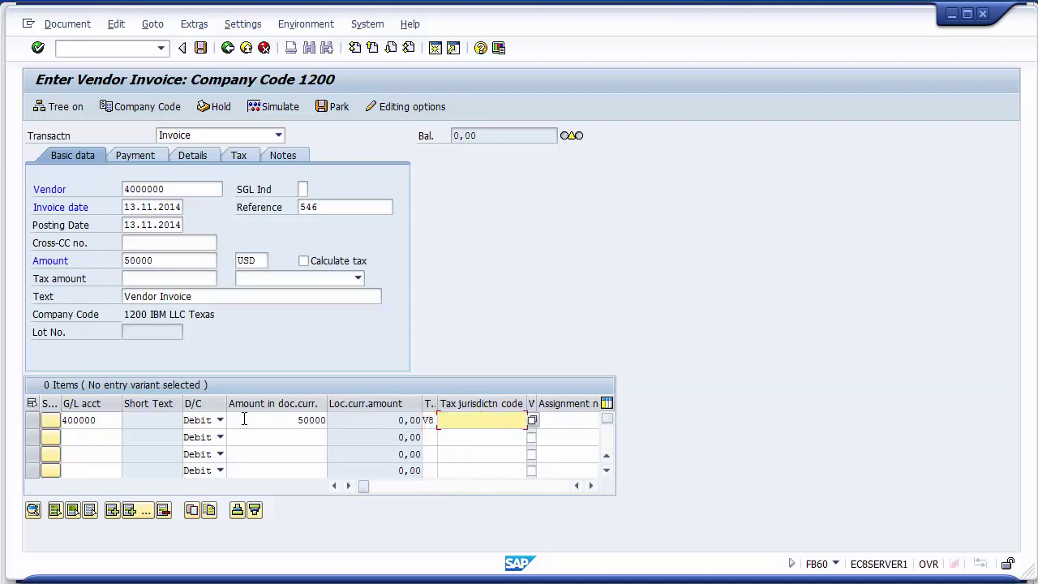
key(Down)
key(Return)
Set the business area of the G/L 400000 line item to 1210.
key(Tab)
key(Tab)
key(Tab)
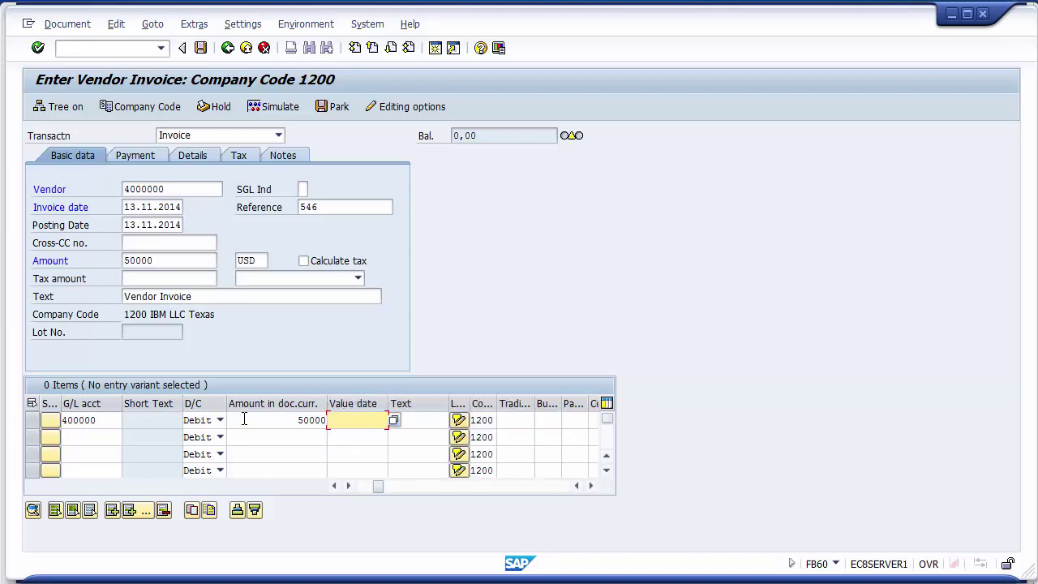
key(Tab)
key(Tab)
key(Tab)
key(Tab)
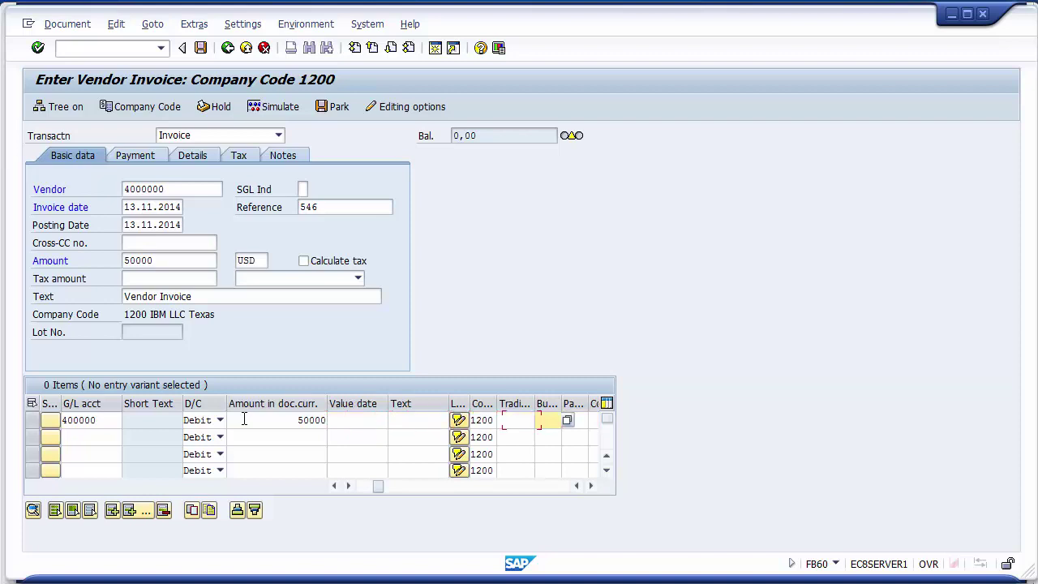
text(1)
key(Down)
key(Return)
Enable automatic tax calculation for the invoice, validate the entries, and check the resulting balance.
click(315, 265)
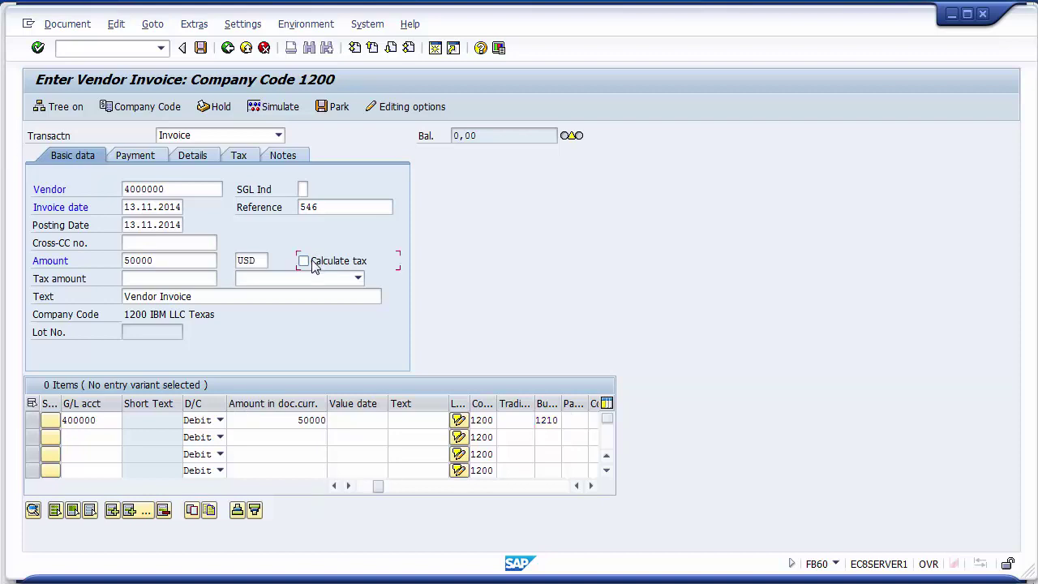
click(315, 265)
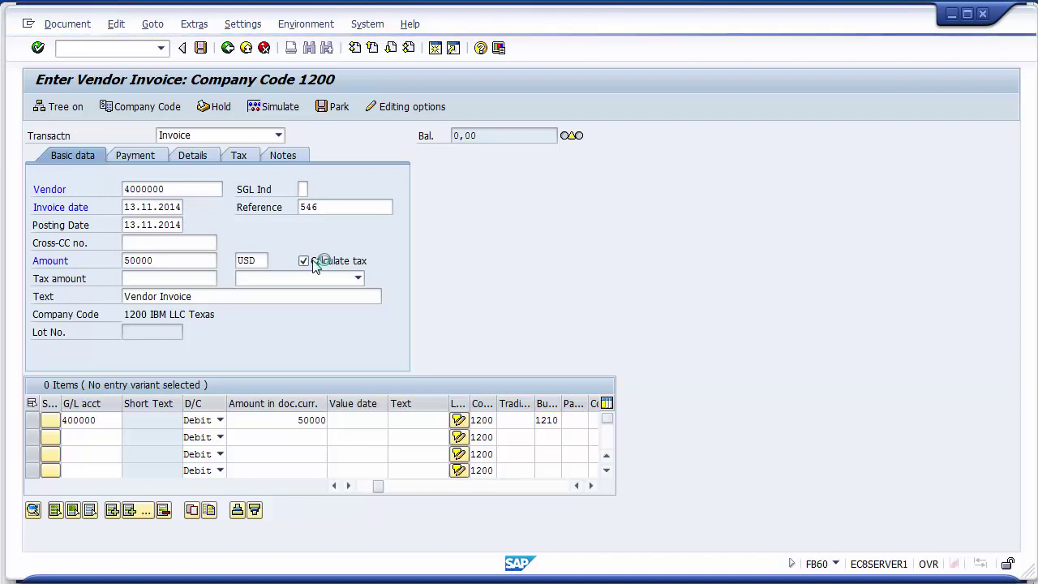
key(Return)
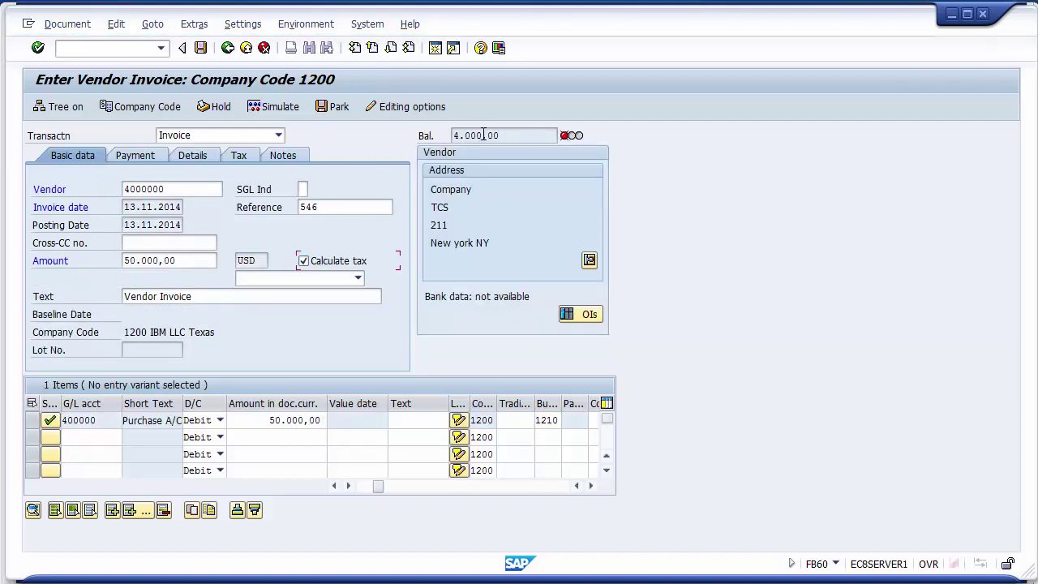
drag(506, 134, 439, 150)
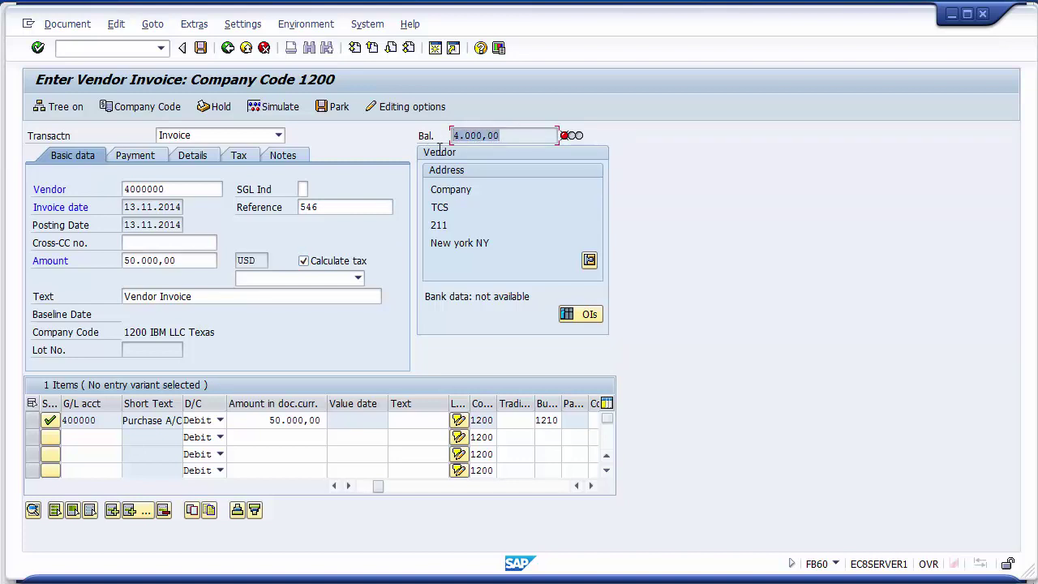
mouse_move(566, 142)
Clear the invoice amount, revalidate the document, and acknowledge the information about existing vendor advances.
click(210, 261)
key(BackSpace)
key(BackSpace)
key(BackSpace)
key(BackSpace)
key(BackSpace)
key(BackSpace)
key(BackSpace)
key(BackSpace)
key(BackSpace)
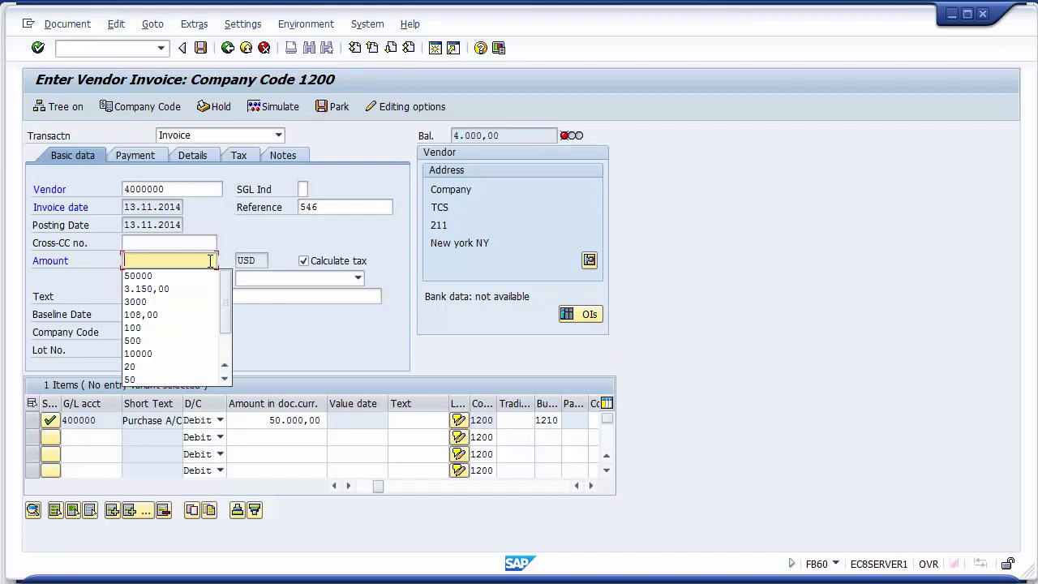
key(Return)
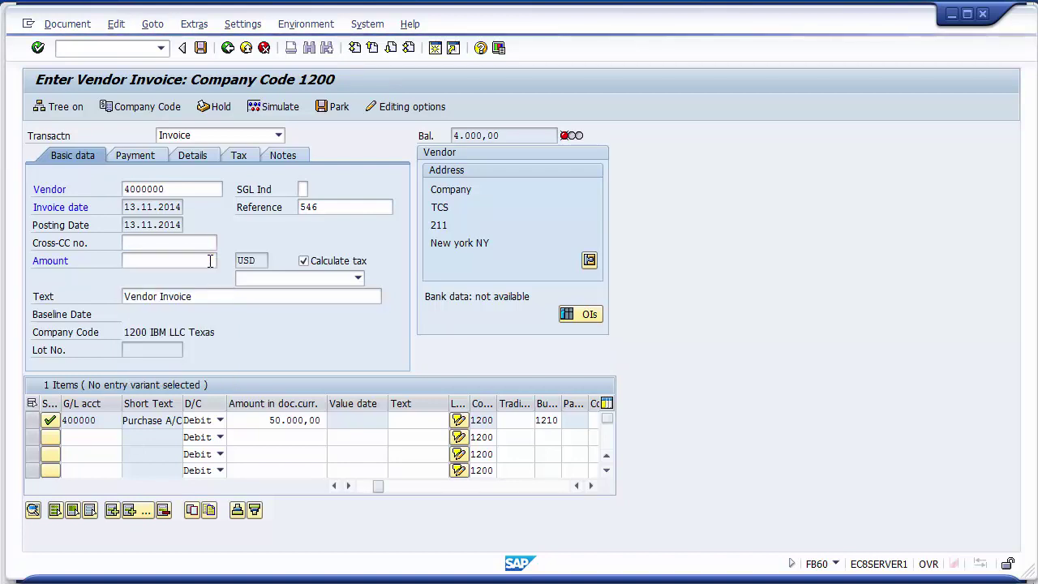
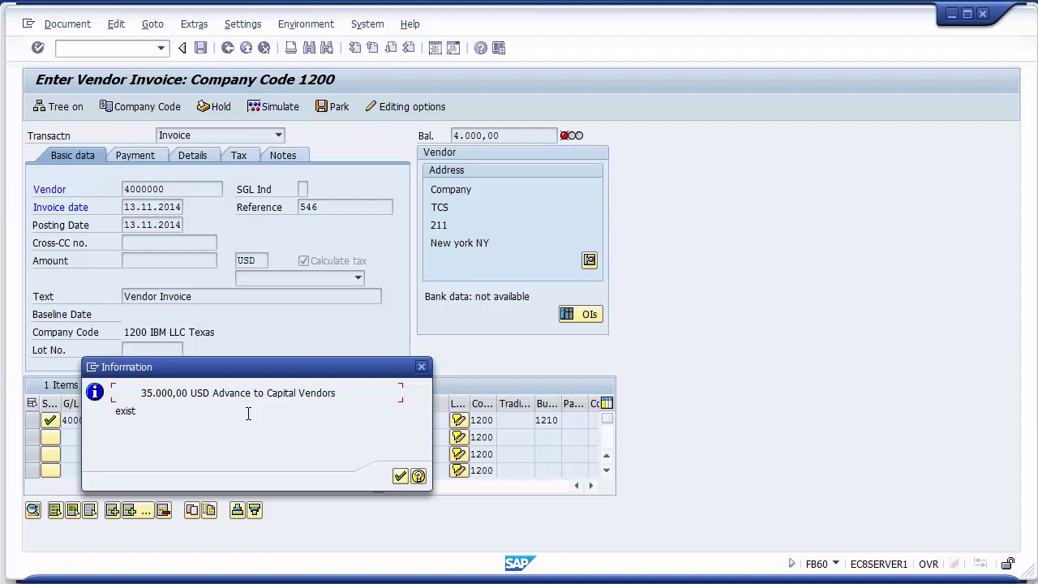
click(401, 476)
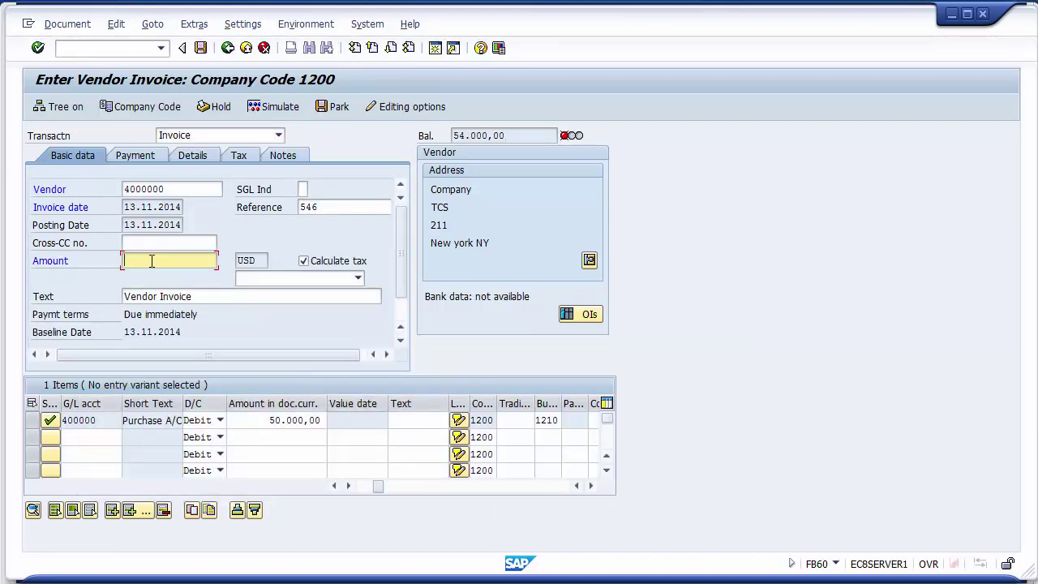
Copy the document balance into the invoice amount as 54.000,00 and validate the entry.
click(509, 135)
drag(510, 135, 451, 136)
key(ctrl+c)
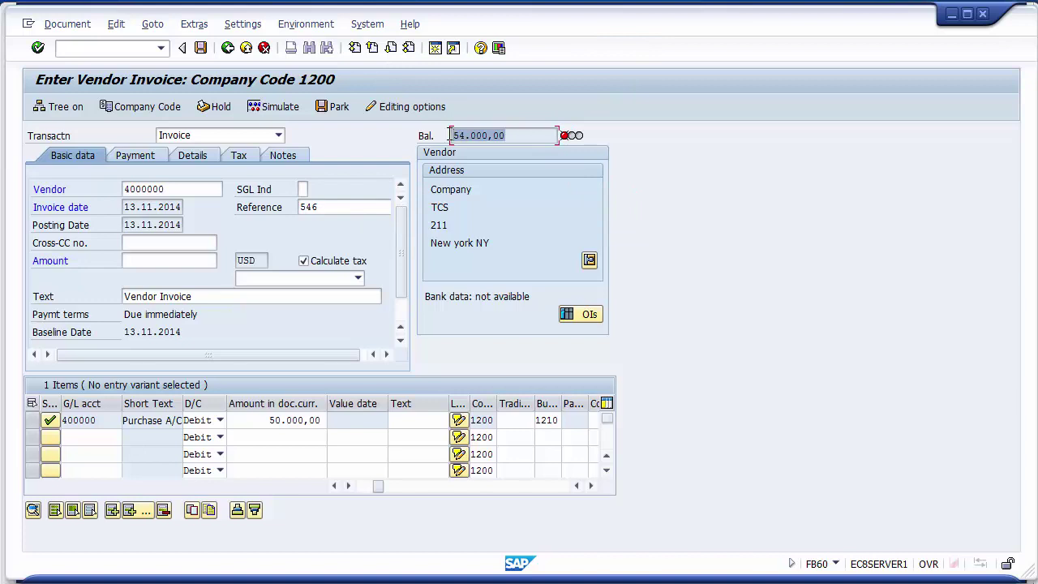
click(451, 136)
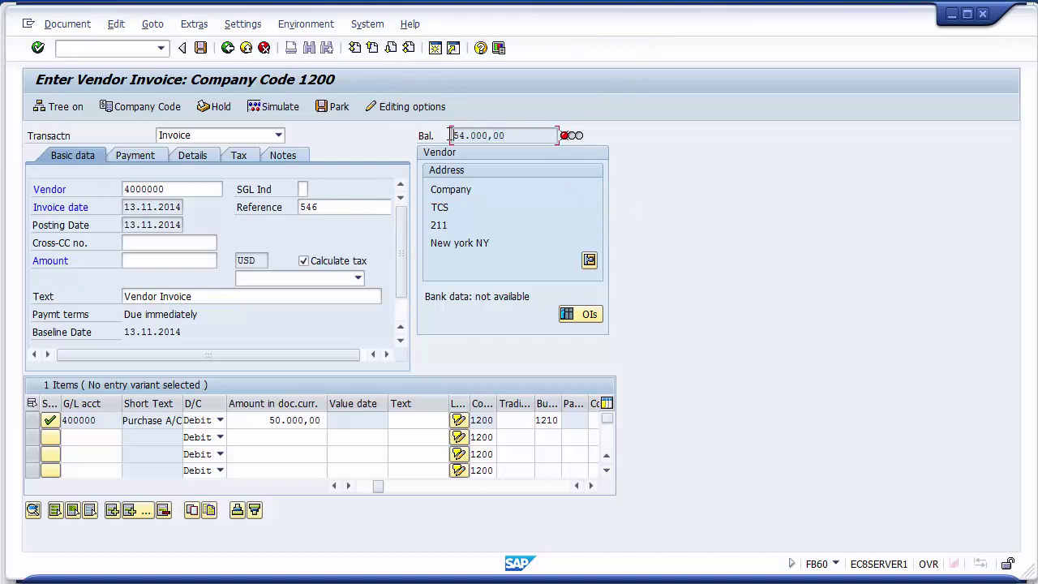
click(195, 263)
key(ctrl+v)
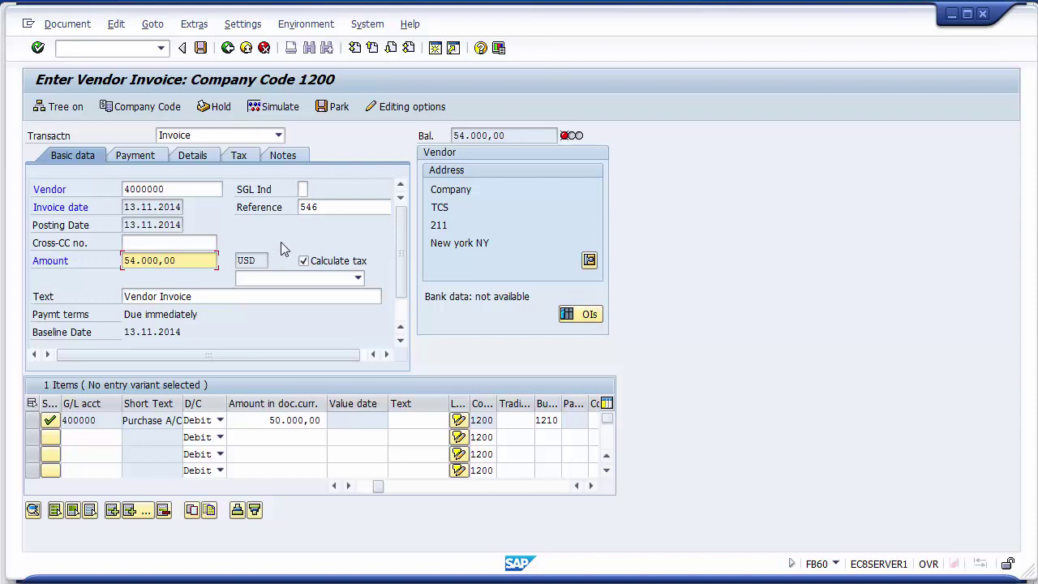
key(Return)
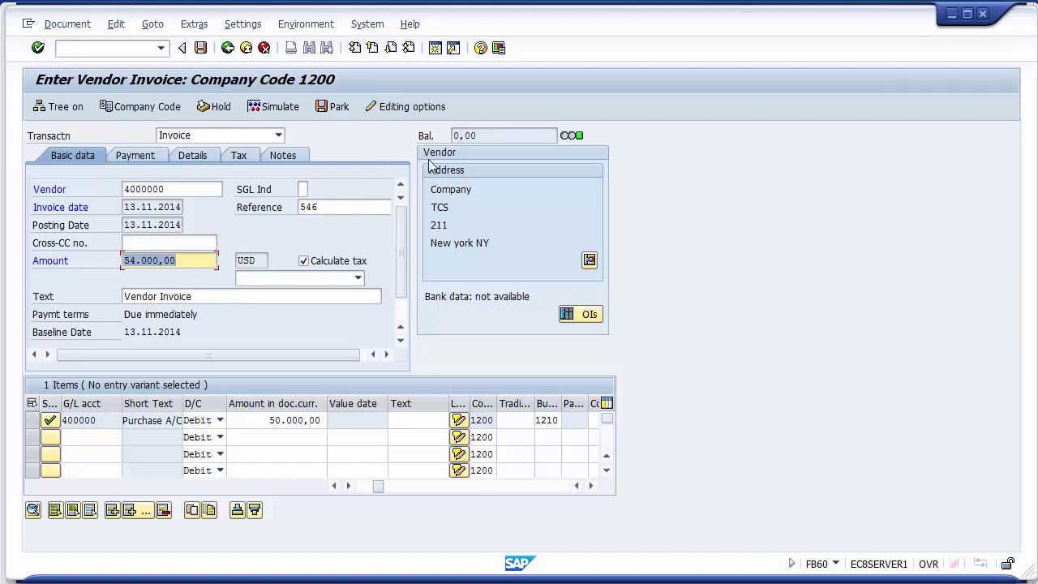
Simulate the balanced vendor invoice, review its line items, and post the document.
drag(485, 135, 448, 135)
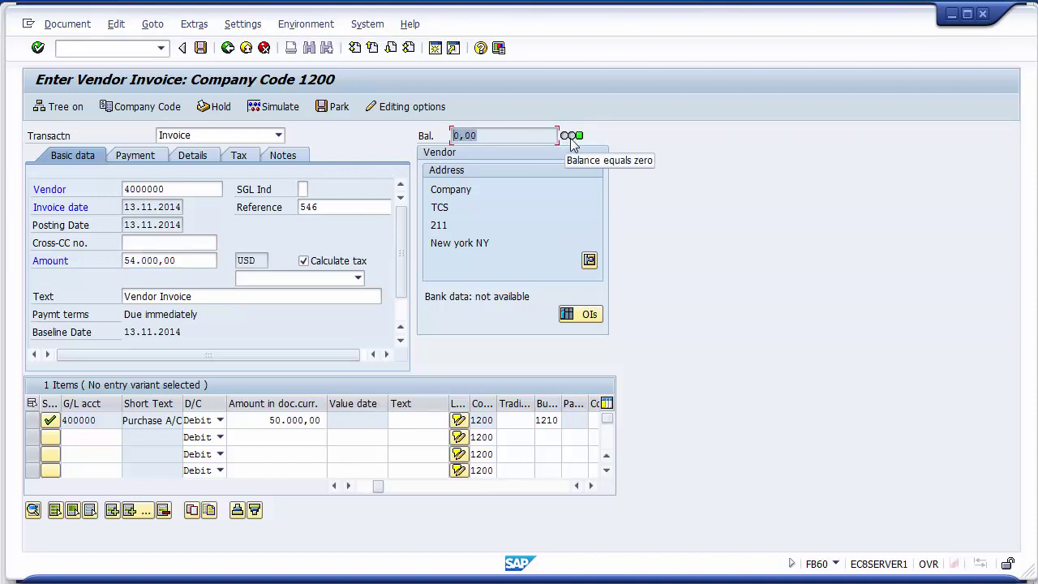
click(577, 137)
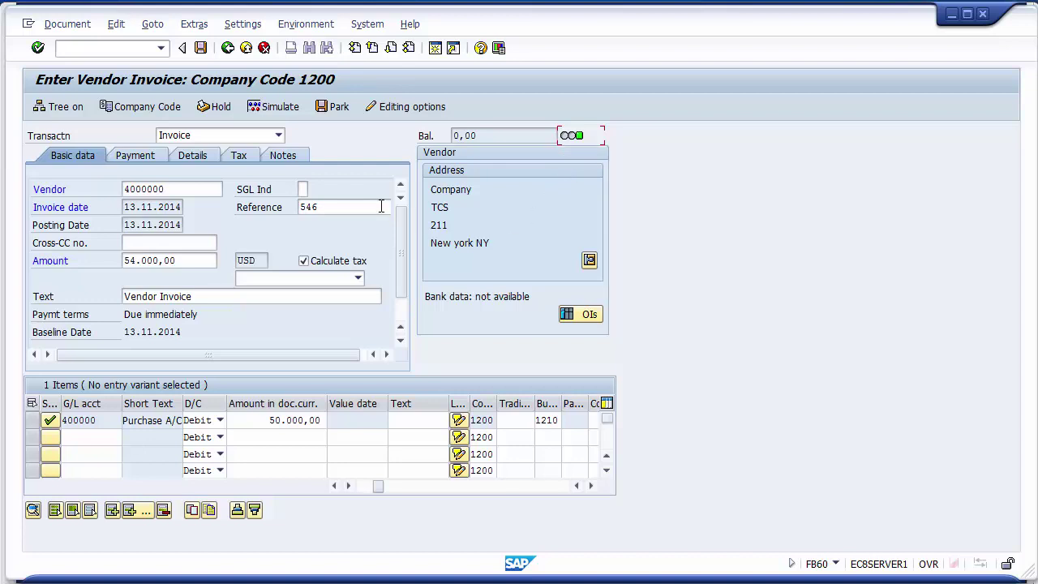
click(275, 108)
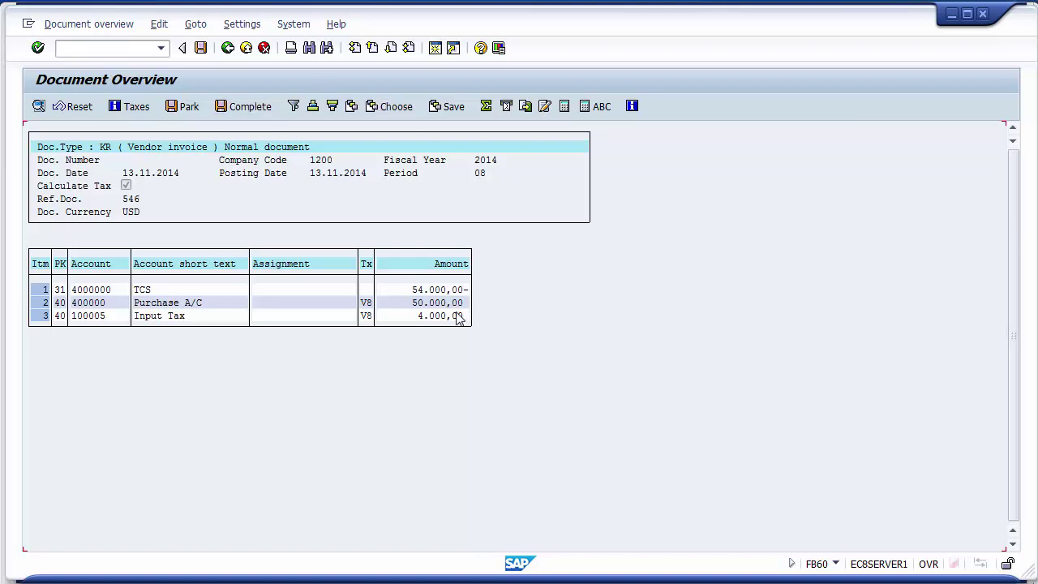
click(409, 290)
click(201, 49)
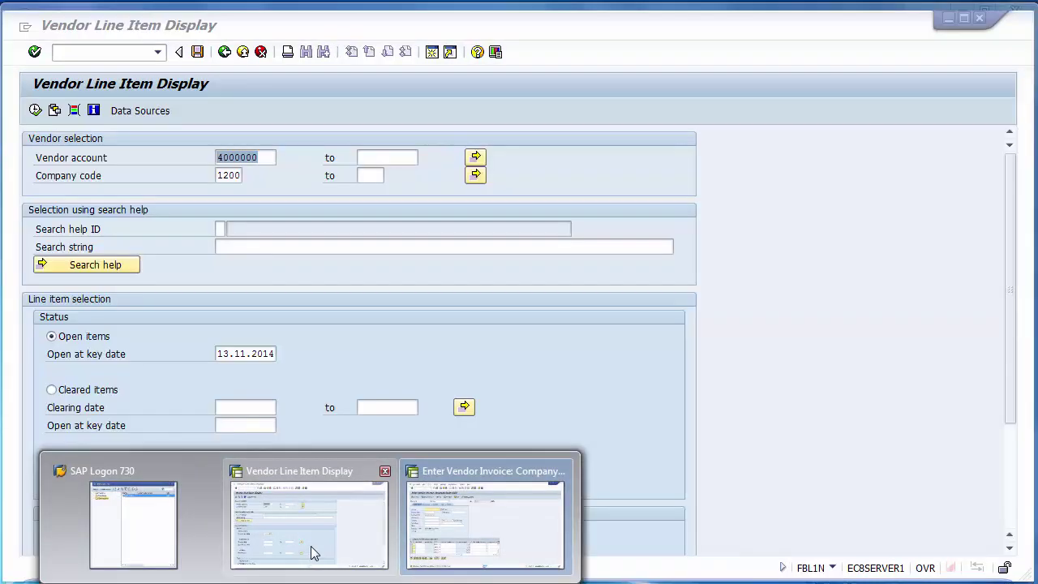
Switch to the Vendor Line Item Display session, include normal items, and run the open item report for vendor 4000000.
click(311, 546)
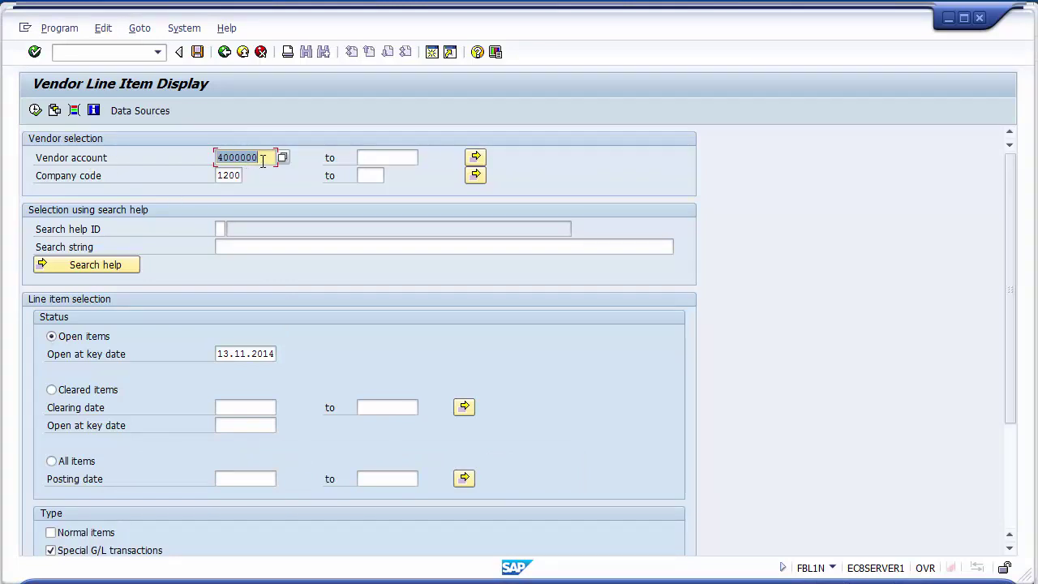
drag(1010, 344, 1003, 433)
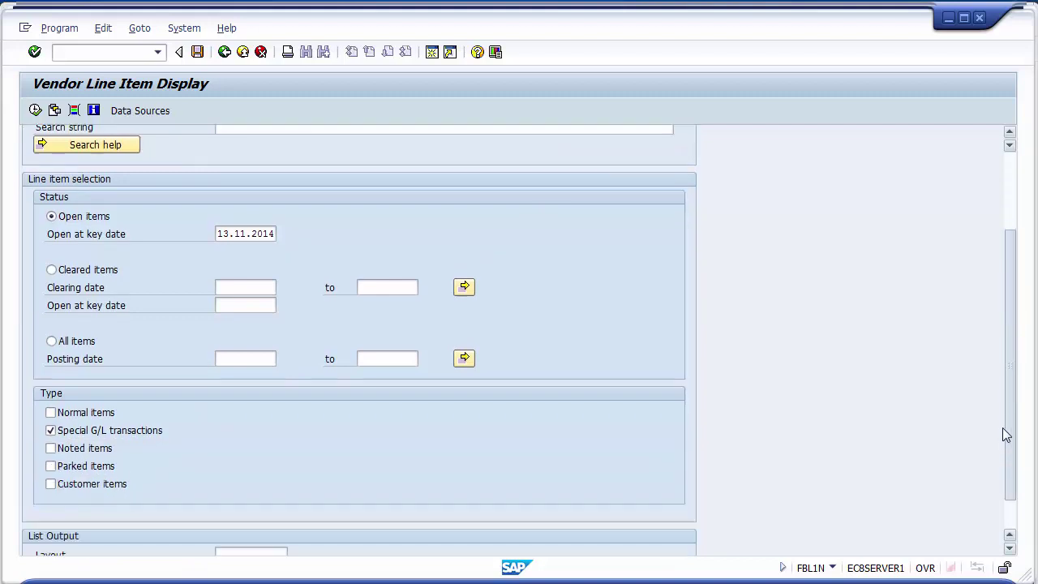
click(79, 418)
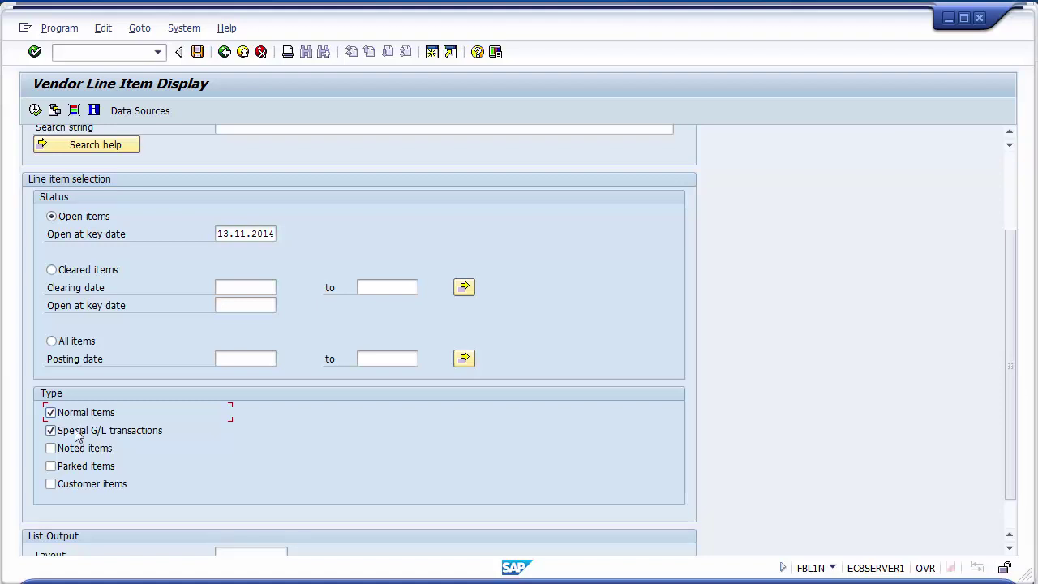
click(35, 110)
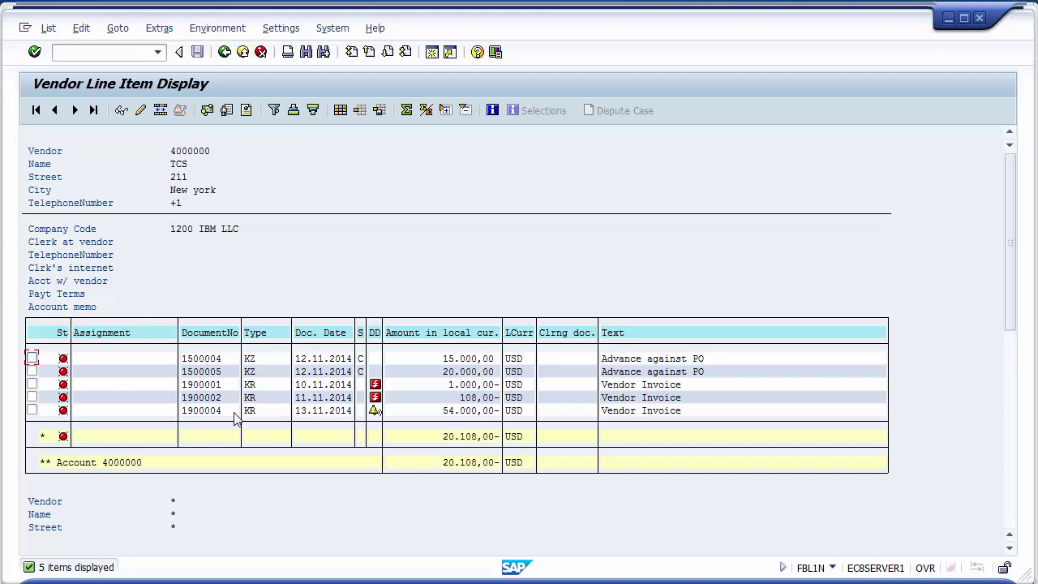
Examine the special G/L indicators and document types of the vendor's down payment and invoice line items.
click(302, 412)
click(360, 333)
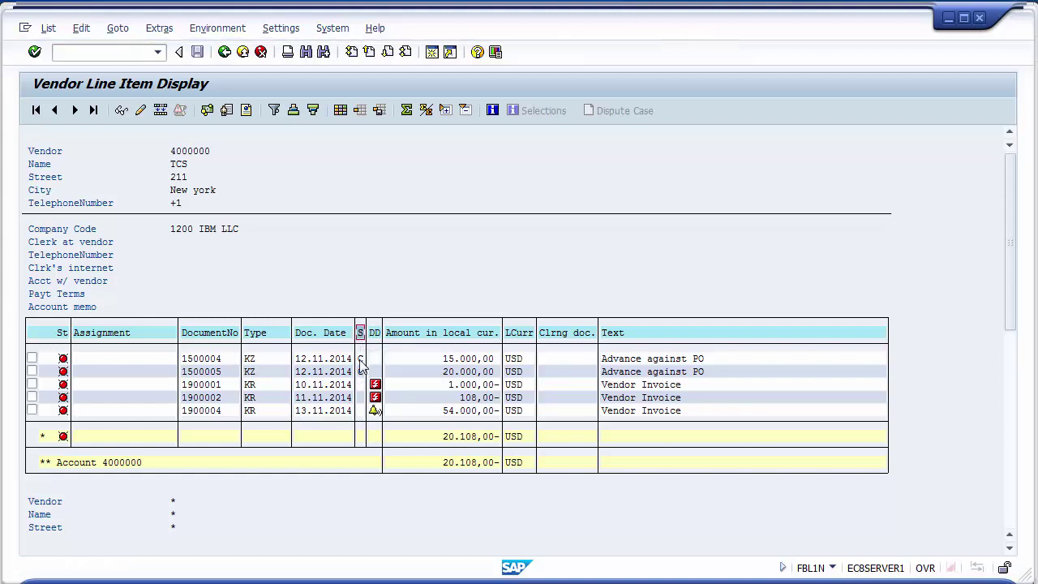
click(360, 370)
click(361, 359)
click(249, 386)
click(248, 399)
click(250, 413)
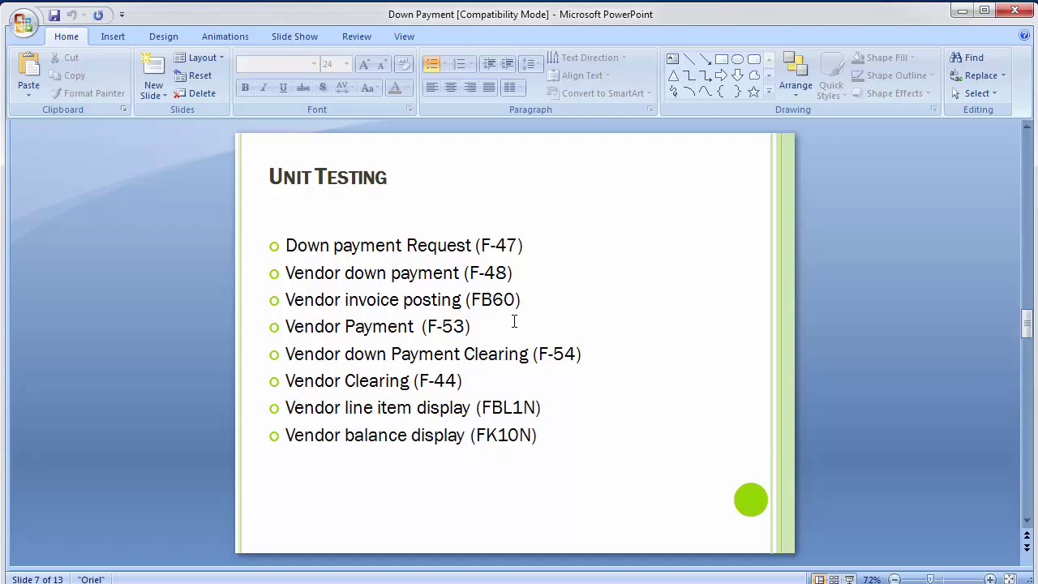
Return to the vendor invoice session and start the outgoing payment transaction F-53.
mouse_move(310, 581)
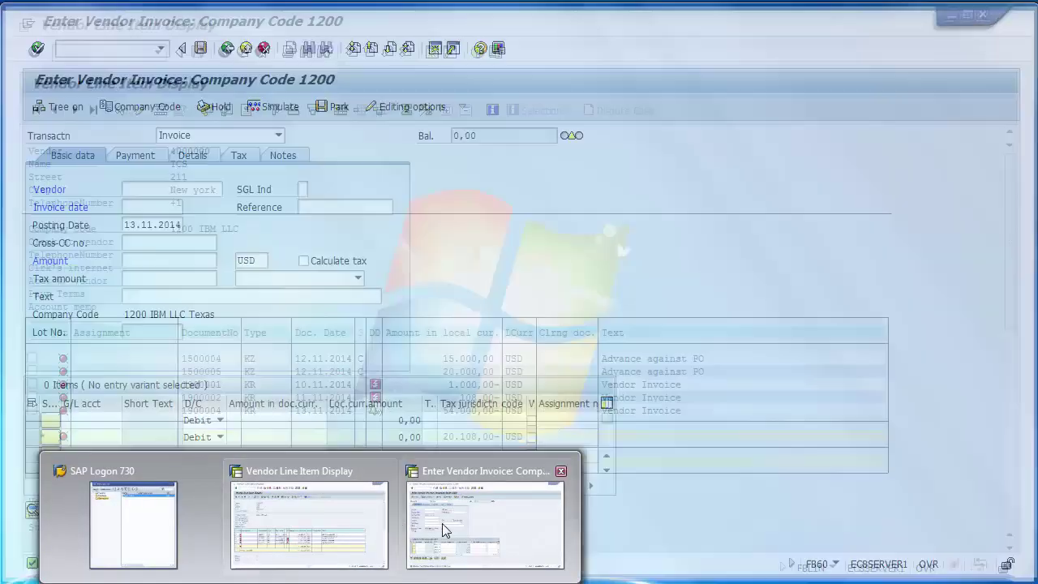
click(442, 525)
click(144, 52)
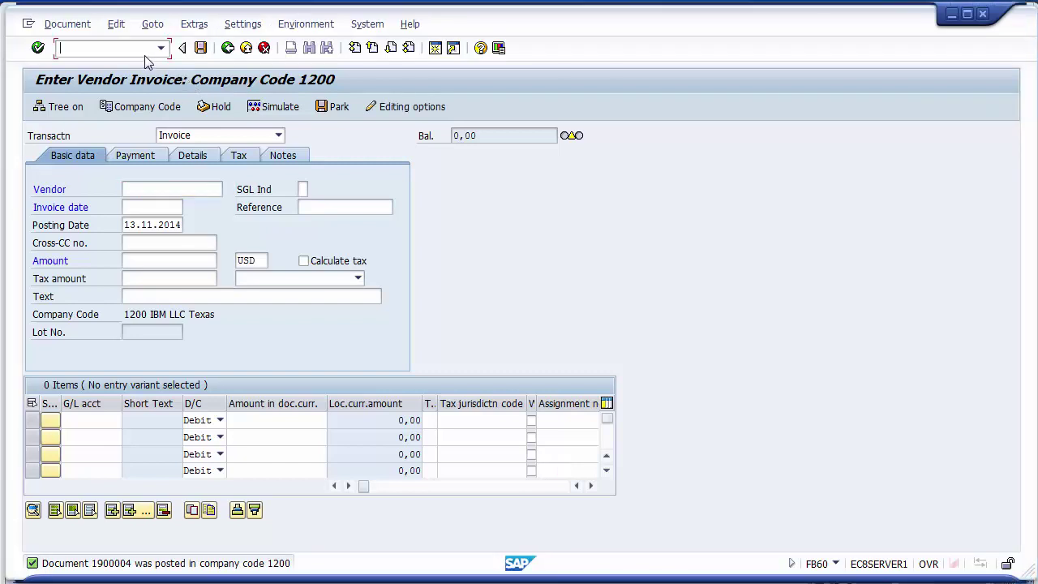
text(/)
text(f-53)
key(Return)
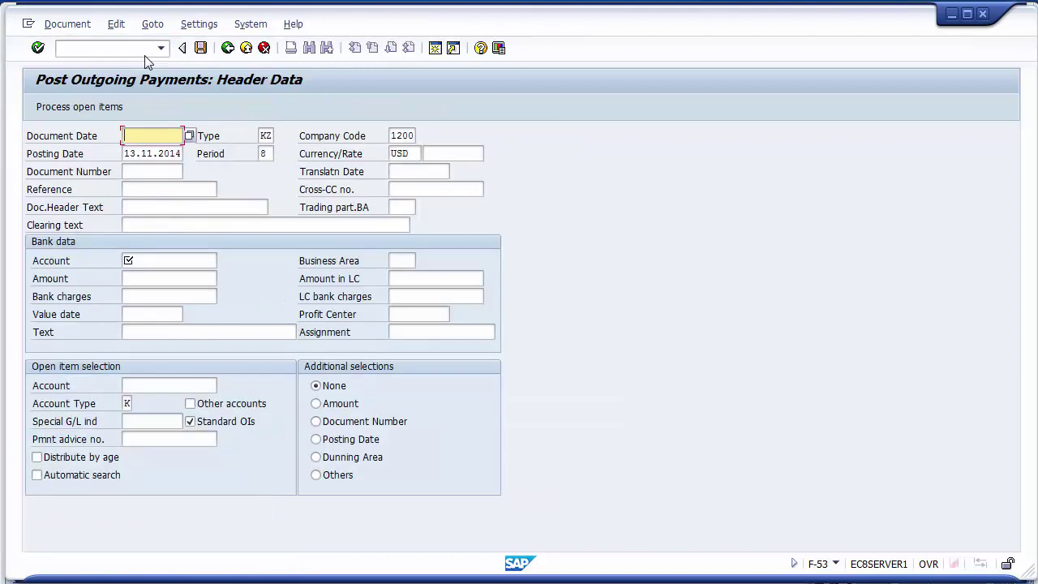
Set the outgoing payment's document date to 13.11.2014.
key(Down)
key(Down)
key(Down)
key(Down)
key(Up)
key(Up)
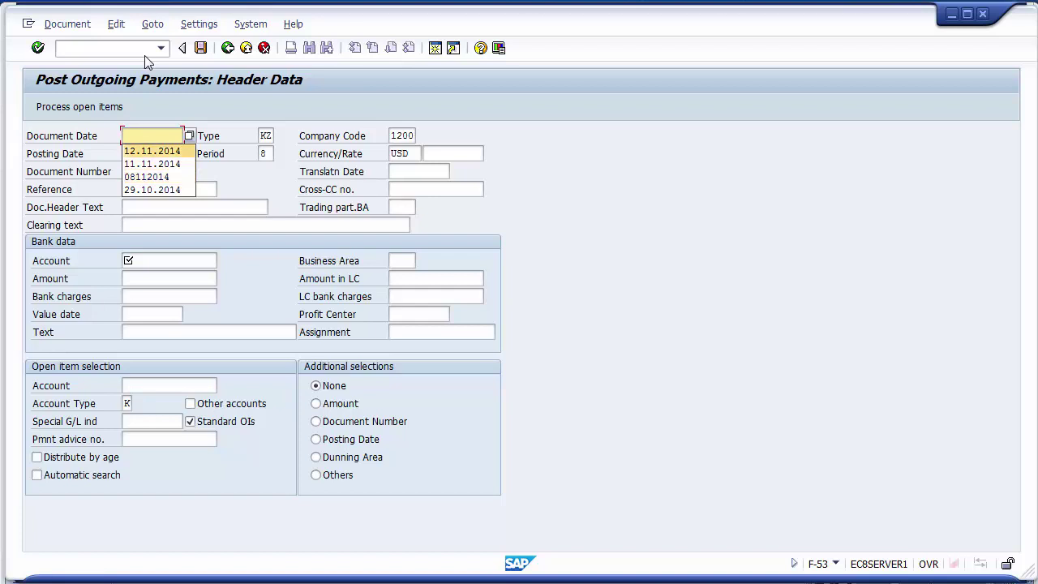
key(Return)
key(Home)
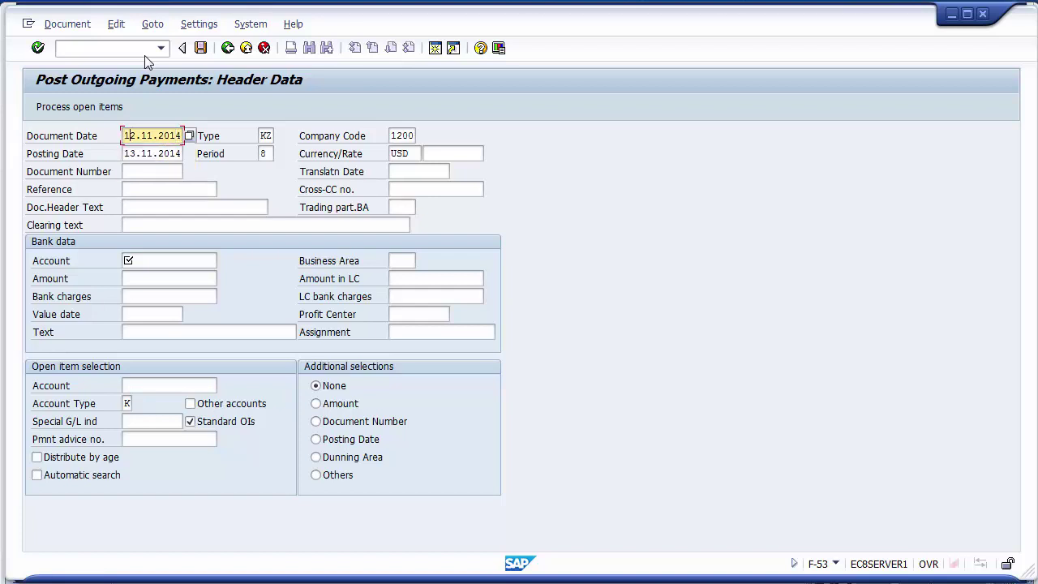
key(Right)
text(3)
key(Down)
key(Down)
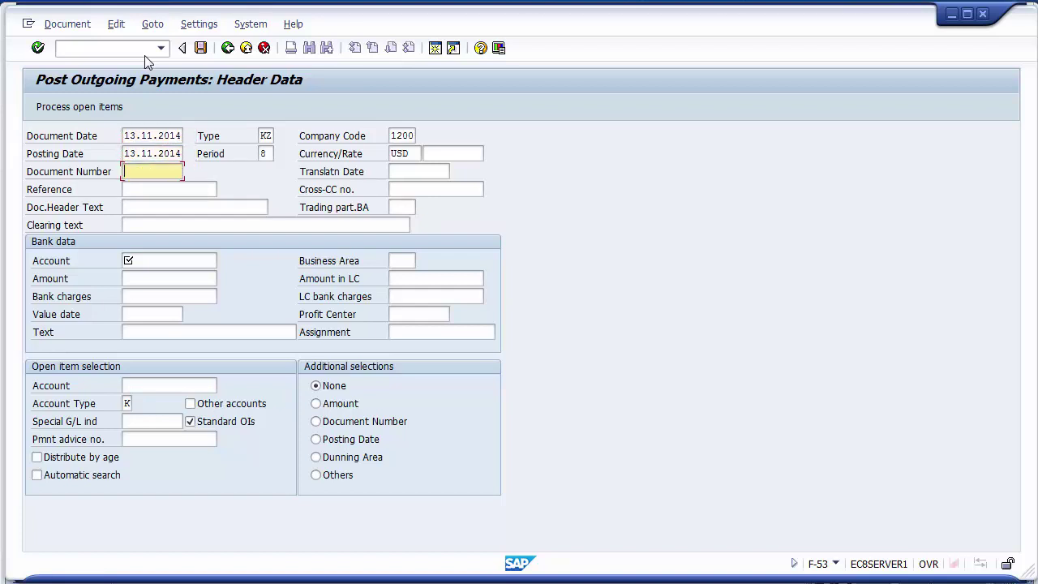
Set the payment's bank data account to 100001 and its business area to 1210.
key(Down)
key(Down)
key(Down)
key(Down)
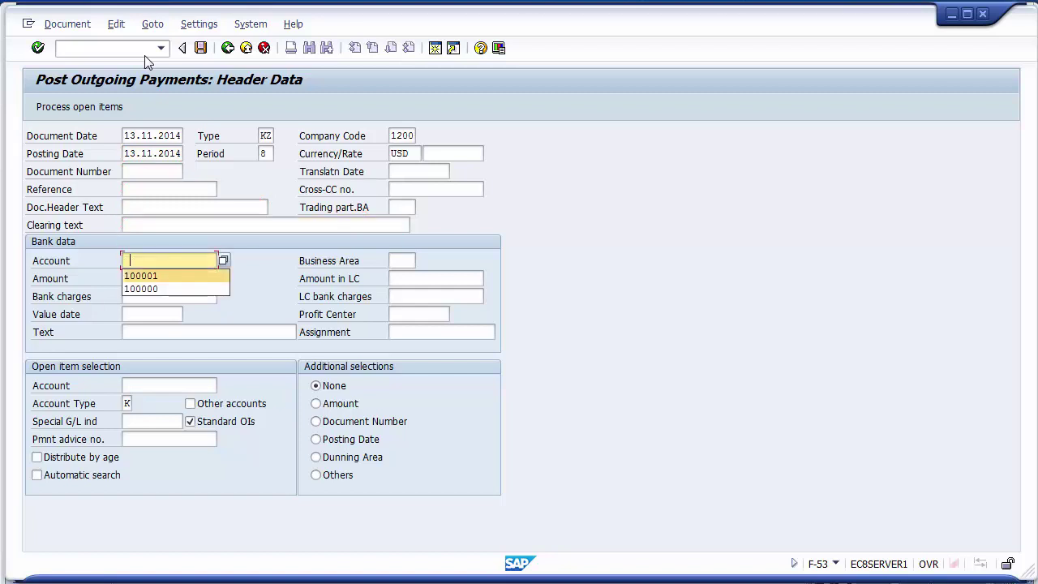
key(Return)
key(Tab)
key(Return)
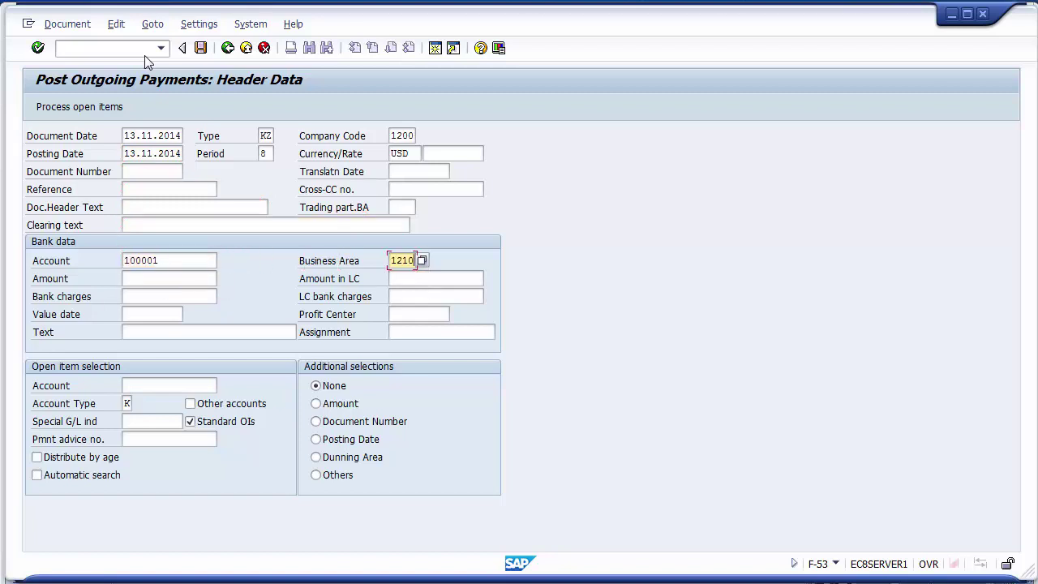
Set the payment amount in the bank data to 1, choosing it from the previous entries.
key(Tab)
key(Down)
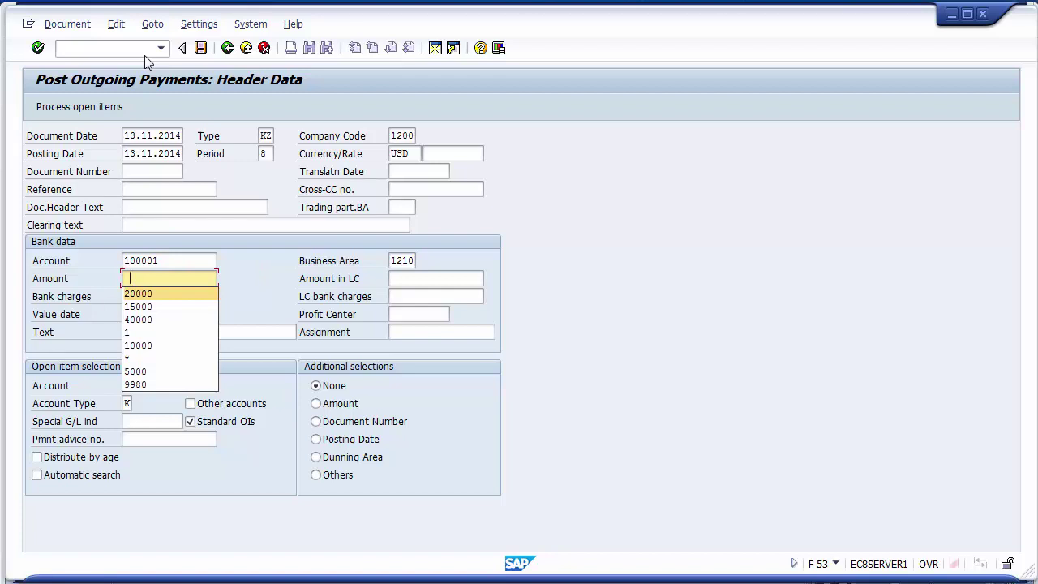
key(Up)
key(Down)
key(Down)
key(Down)
key(Down)
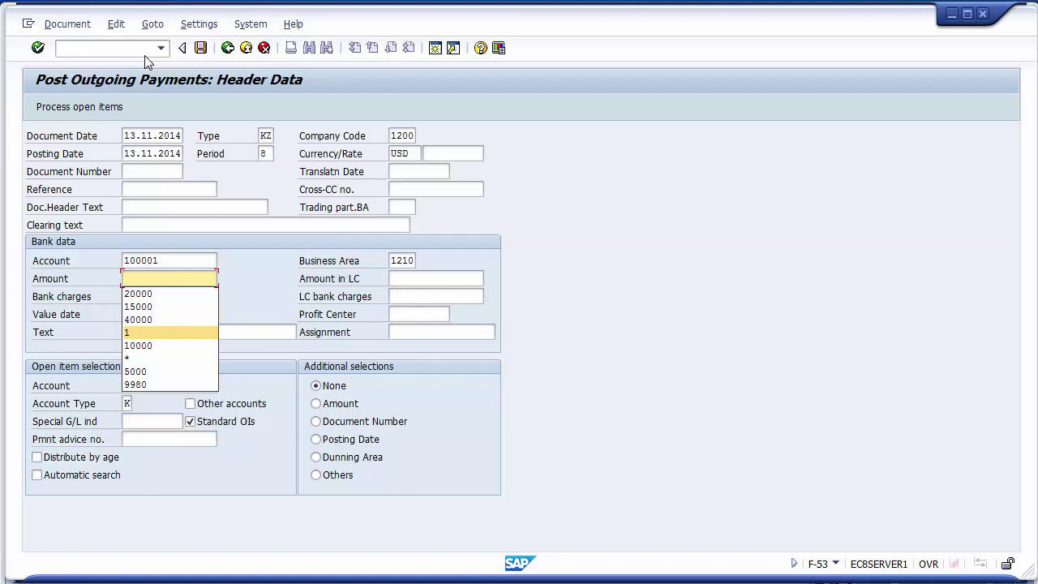
key(Return)
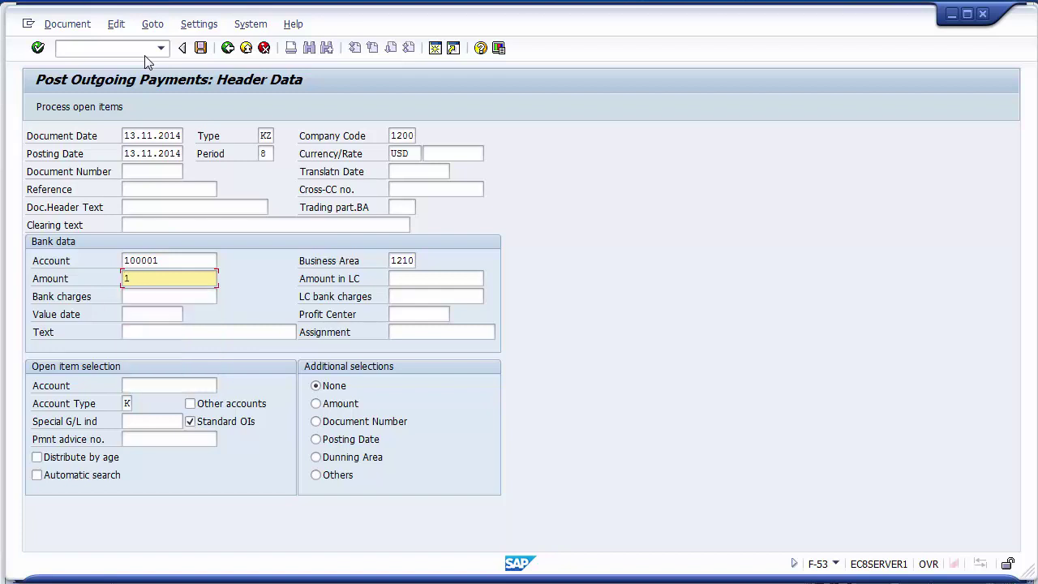
Enter "Final payment" as the bank data text, shortening the previous entry "Final payment from Xerox".
key(Tab)
key(Tab)
key(Tab)
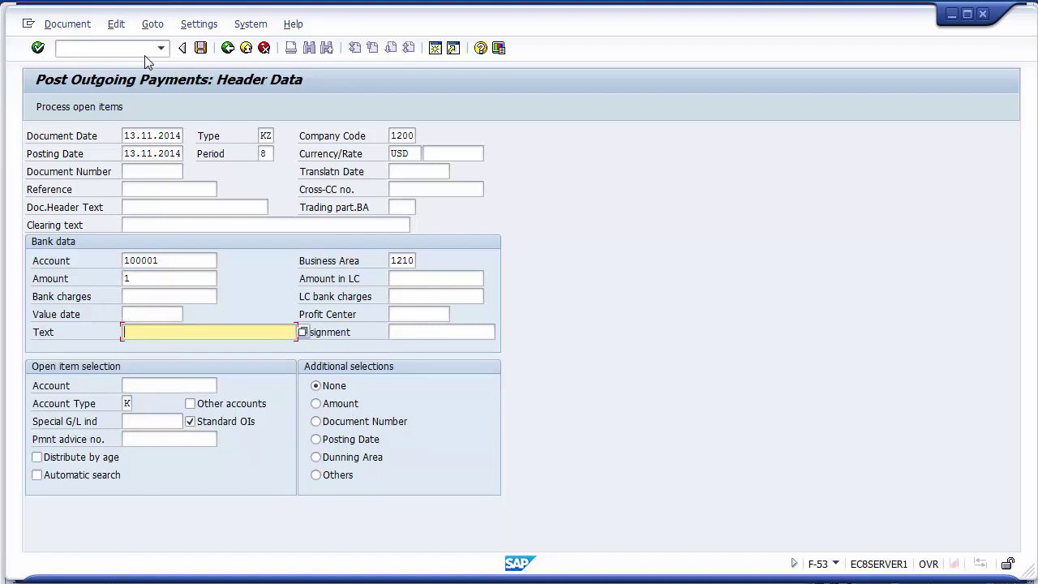
key(Down)
key(Down)
key(Down)
key(Down)
key(Down)
key(Down)
key(Down)
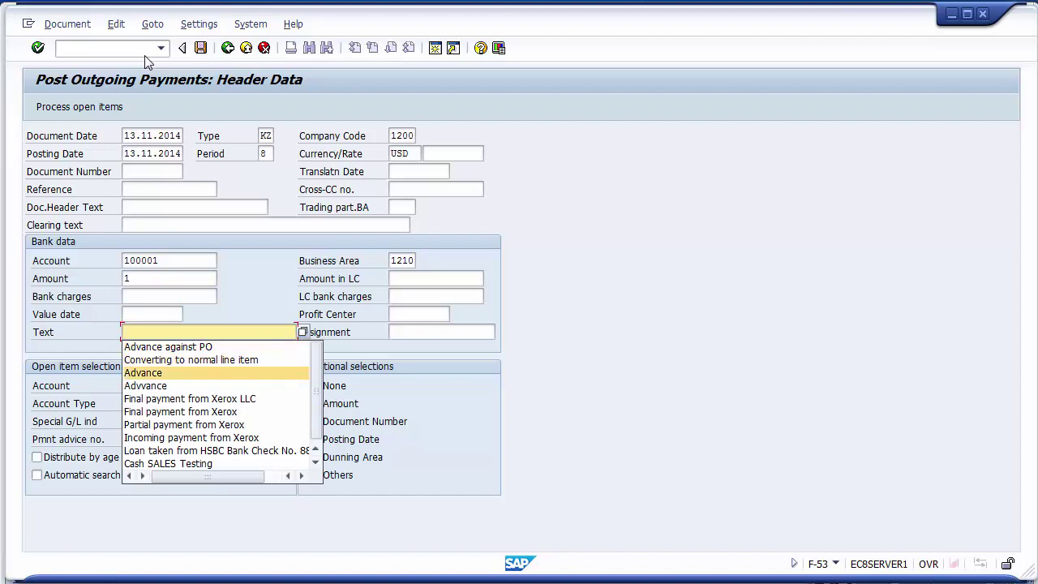
key(Return)
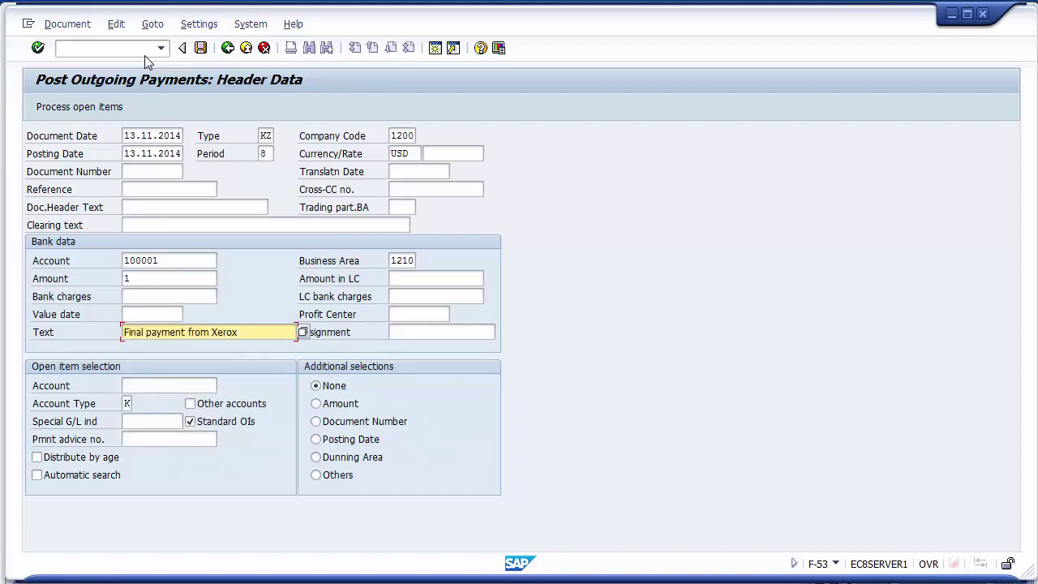
key(BackSpace)
key(BackSpace)
key(BackSpace)
key(BackSpace)
key(BackSpace)
key(BackSpace)
key(BackSpace)
key(BackSpace)
key(BackSpace)
key(BackSpace)
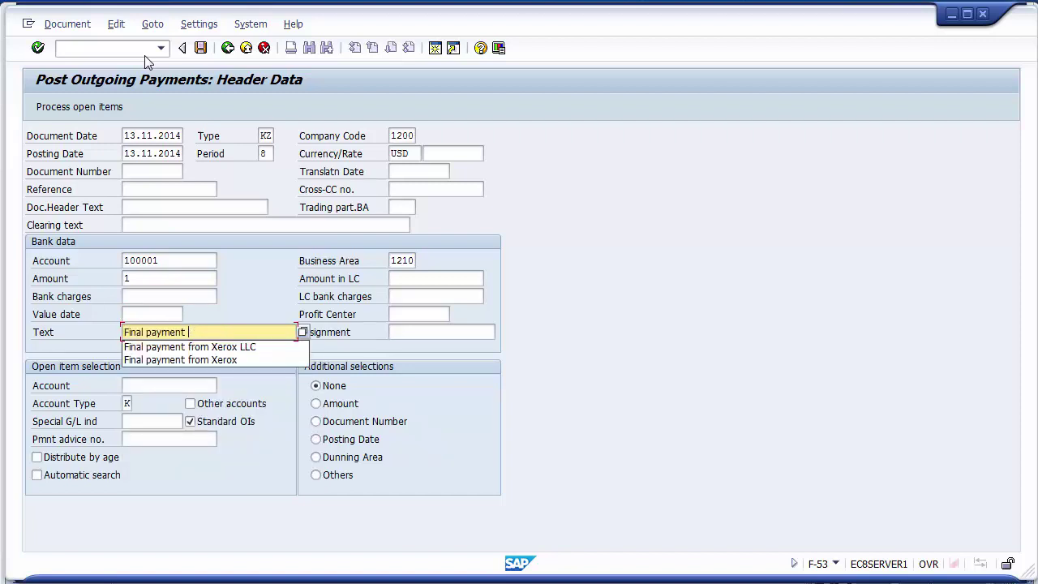
Choose vendor account 4000000 for the open item selection, leave the special G/L indicator blank, and process the vendor's open items.
key(Tab)
key(Tab)
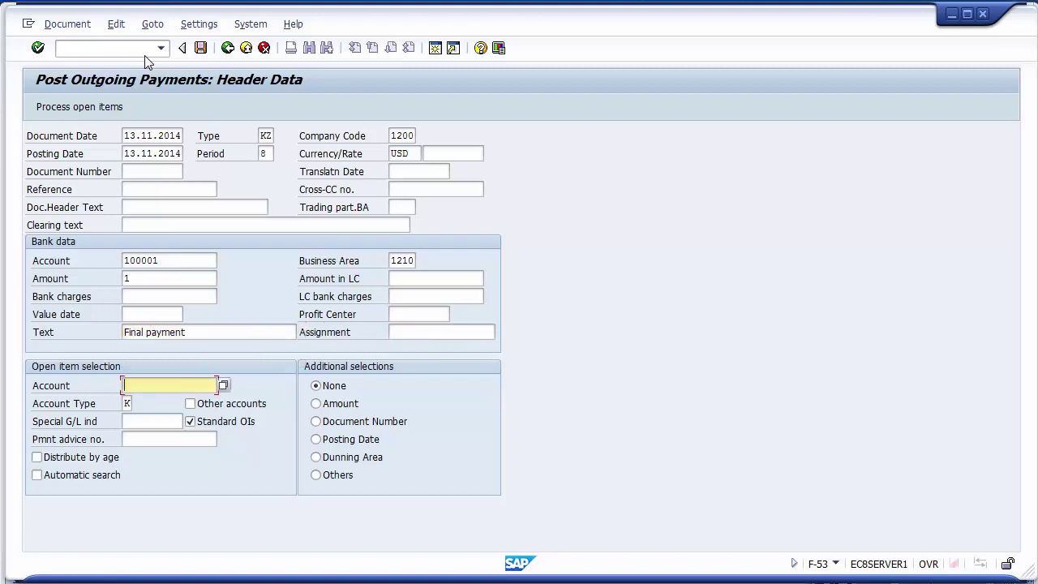
key(BackSpace)
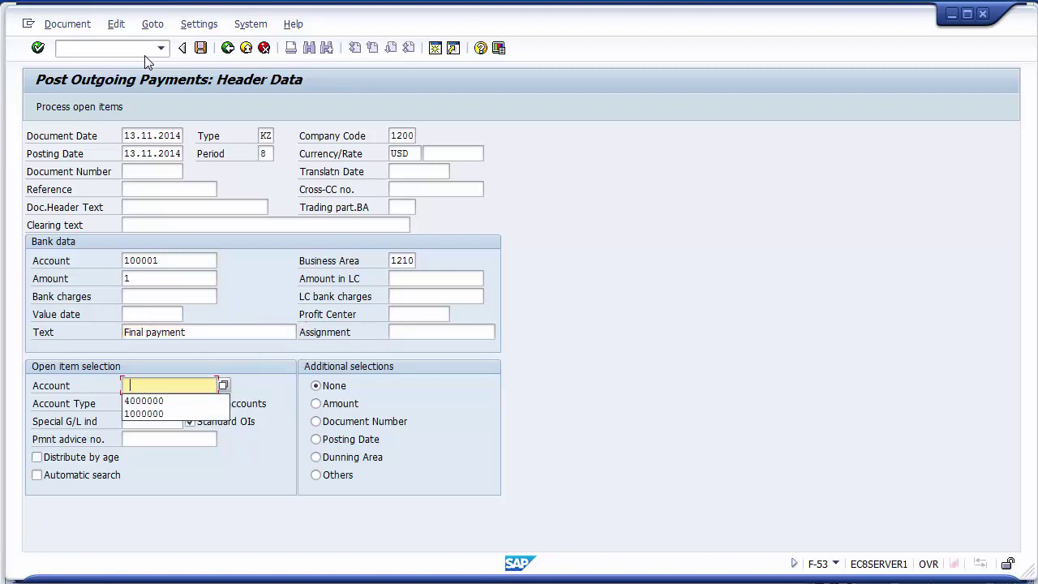
key(Down)
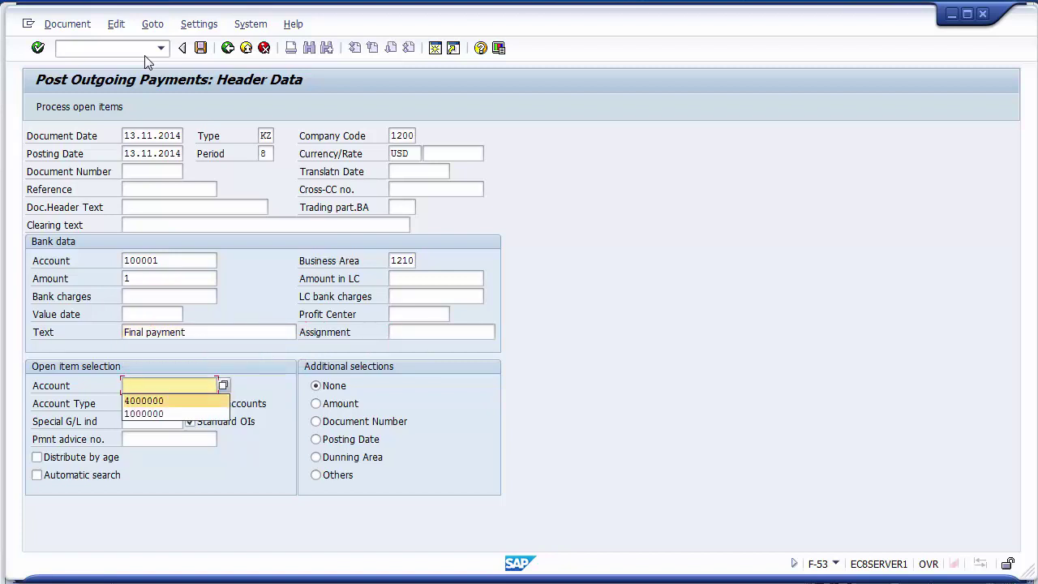
key(Return)
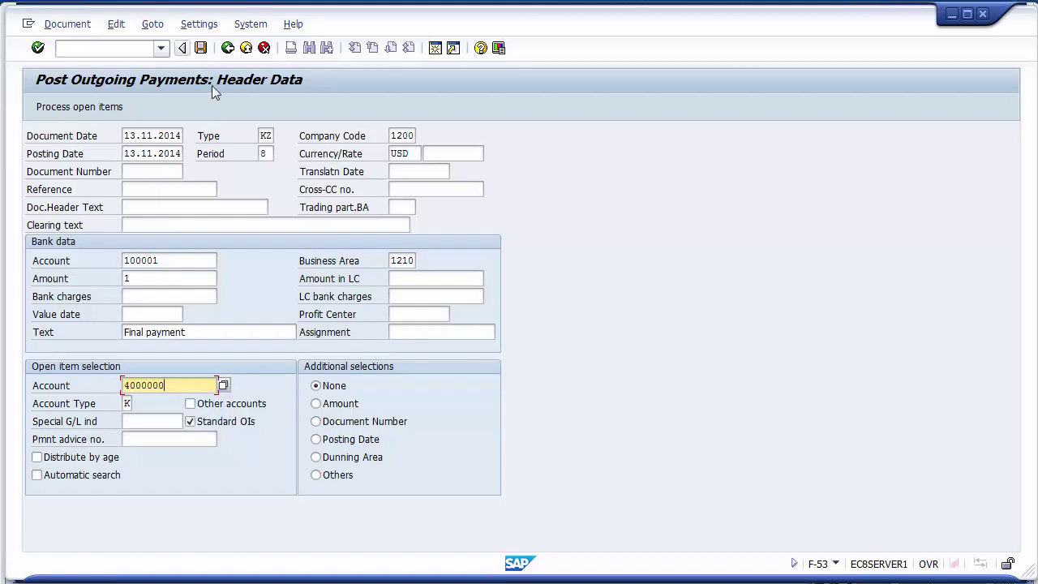
click(126, 403)
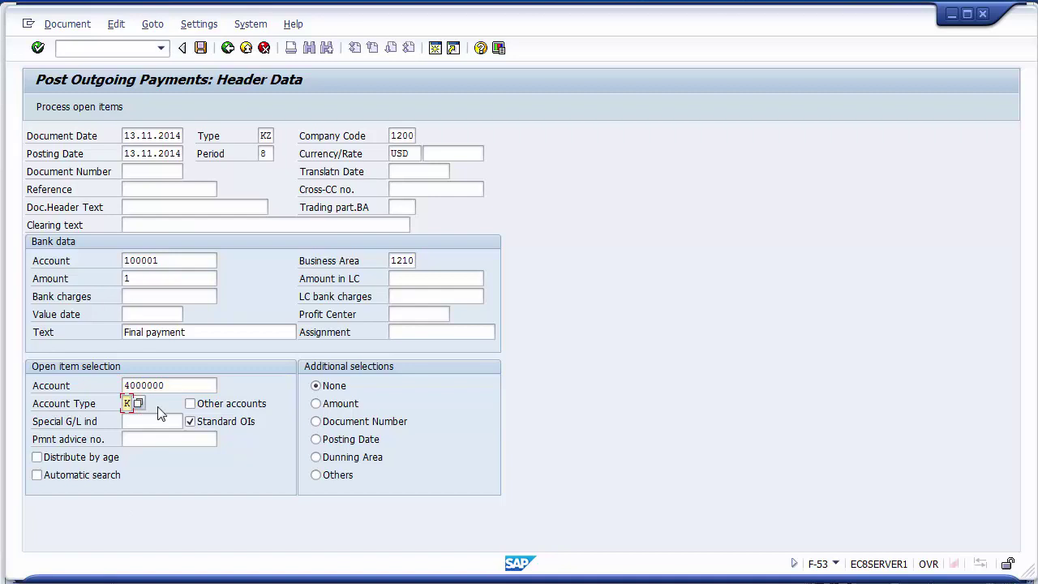
click(178, 385)
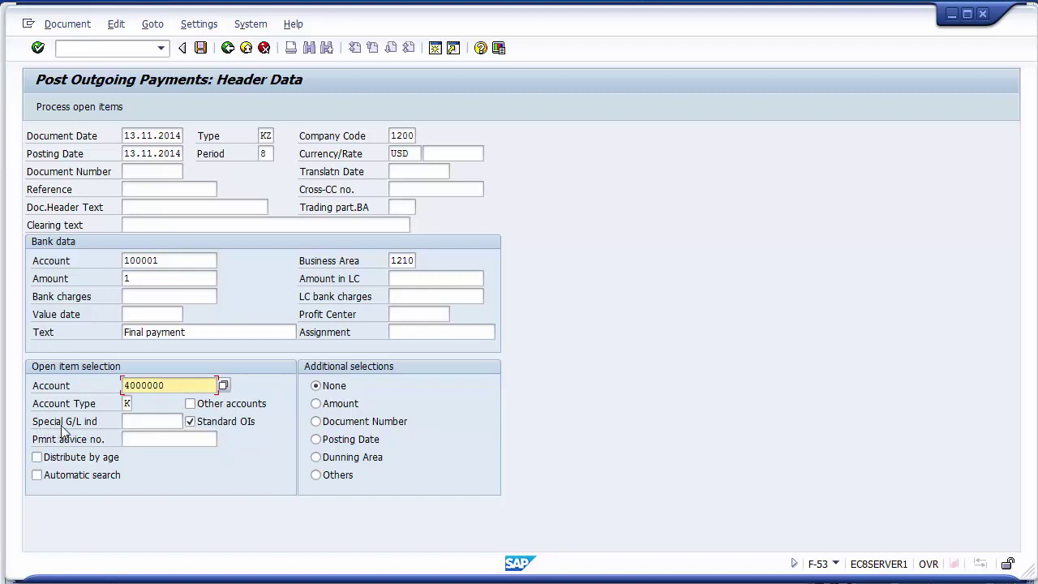
click(135, 422)
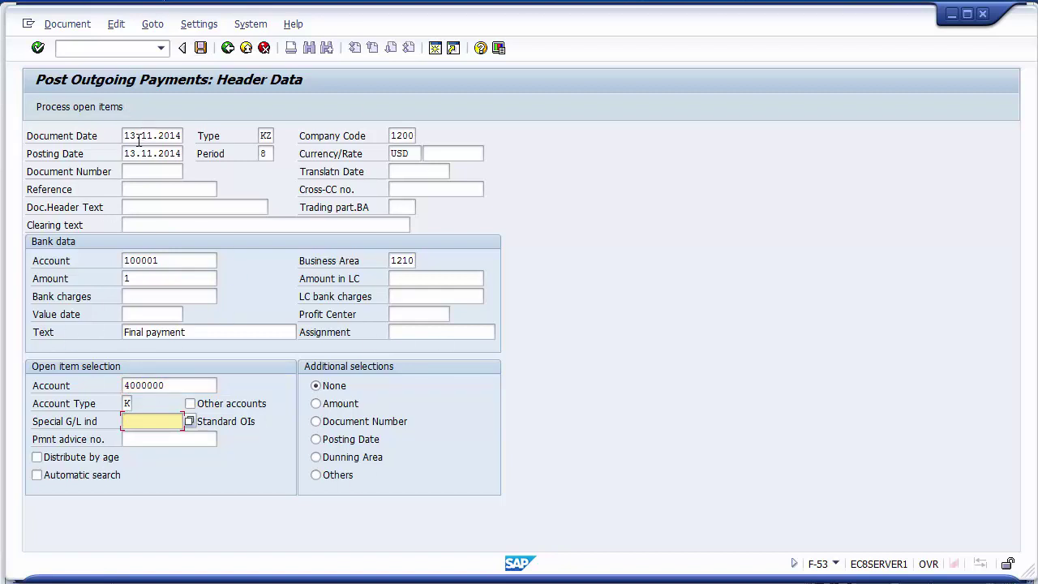
click(79, 107)
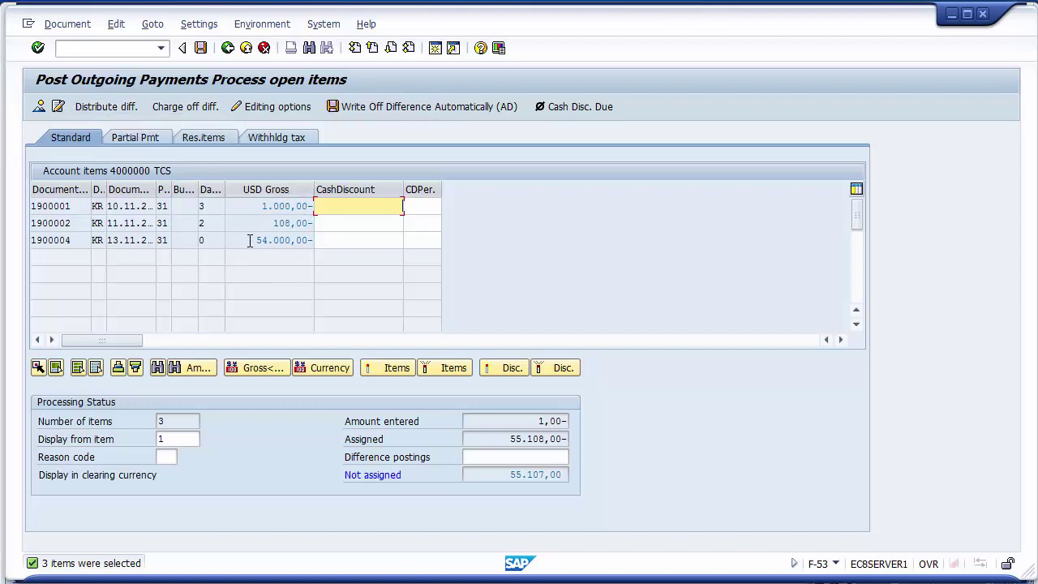
Compare the payment's open items with the vendor line item display, examining the special G/L indicators of the advances.
click(67, 221)
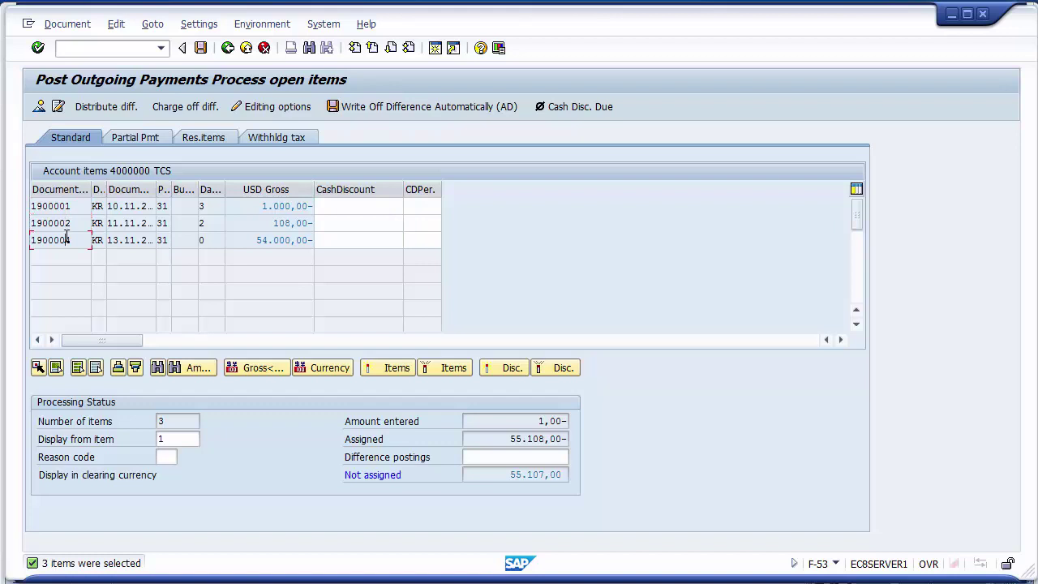
click(300, 581)
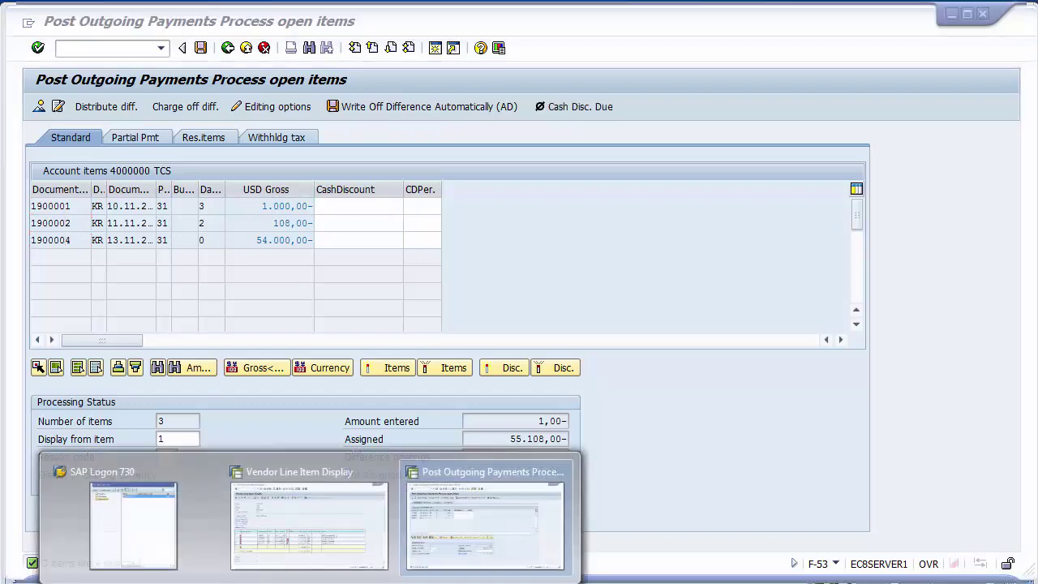
click(282, 521)
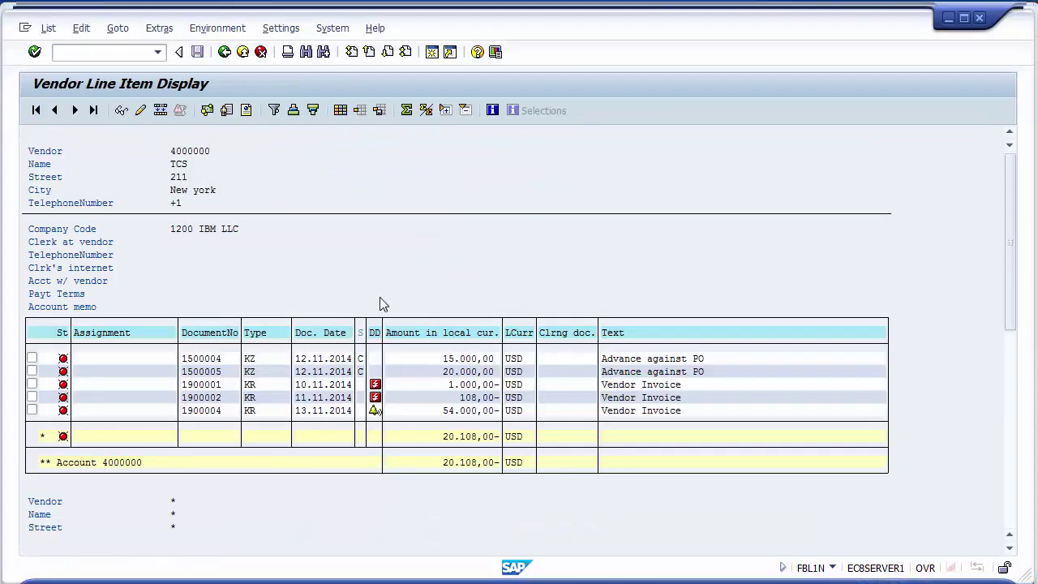
click(436, 395)
click(431, 385)
click(434, 282)
click(361, 371)
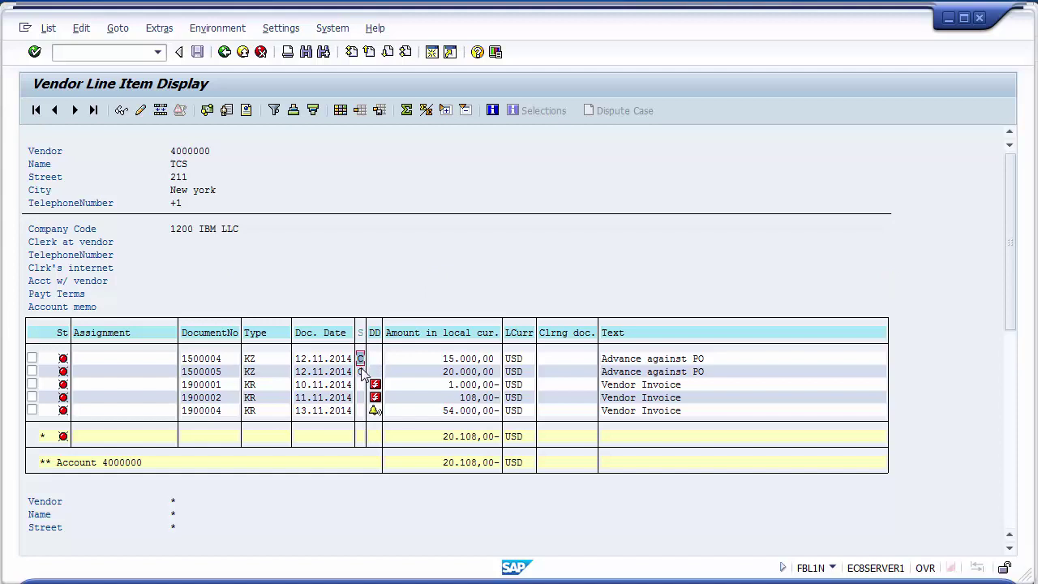
click(362, 360)
click(425, 231)
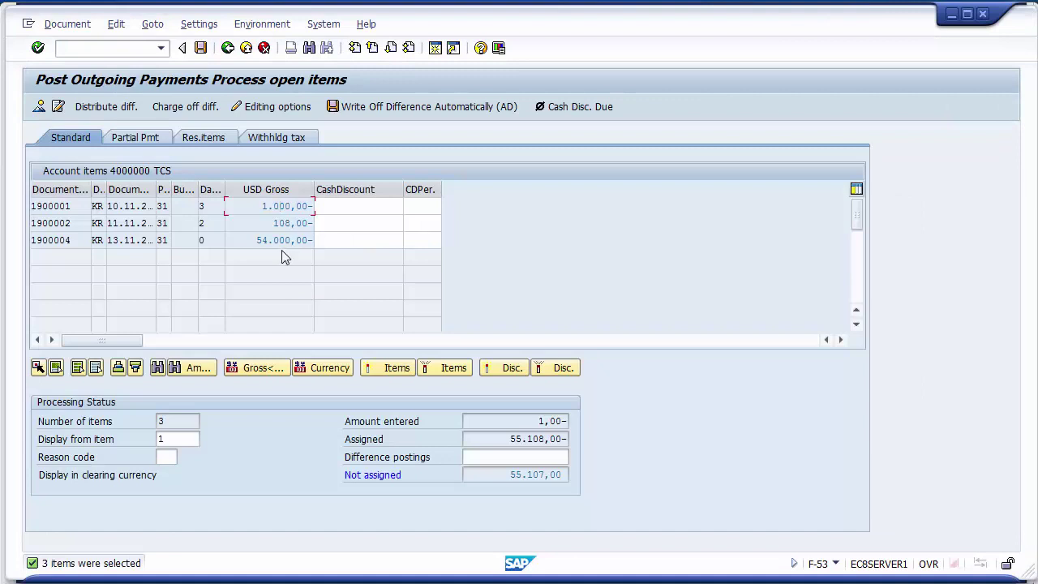
Deactivate the 1.000,00 and 108,00 open items so that only the 54.000,00 invoice is assigned to the payment.
click(278, 240)
click(287, 217)
click(285, 206)
click(287, 206)
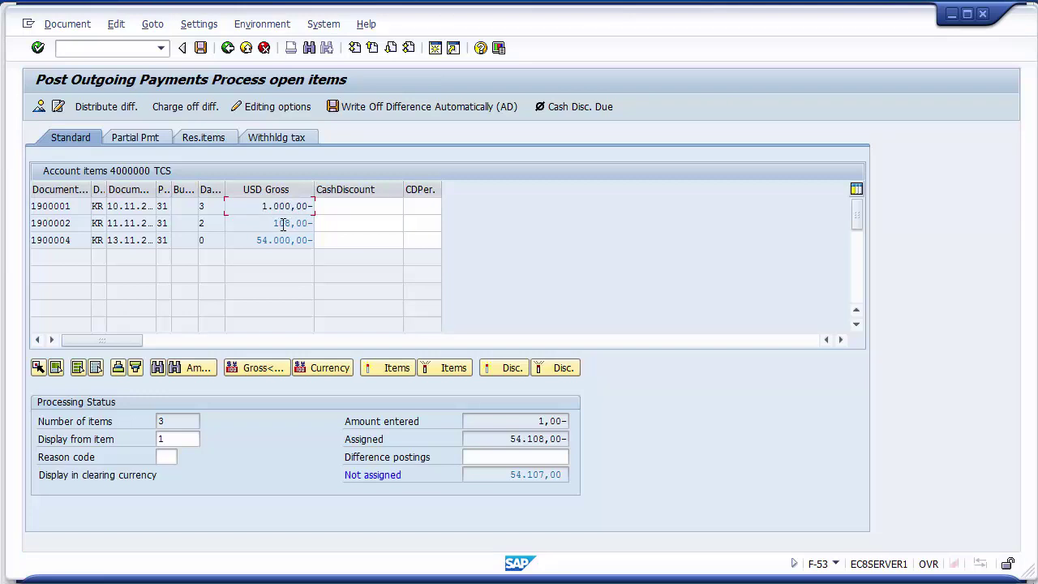
double_click(283, 224)
drag(509, 439, 547, 439)
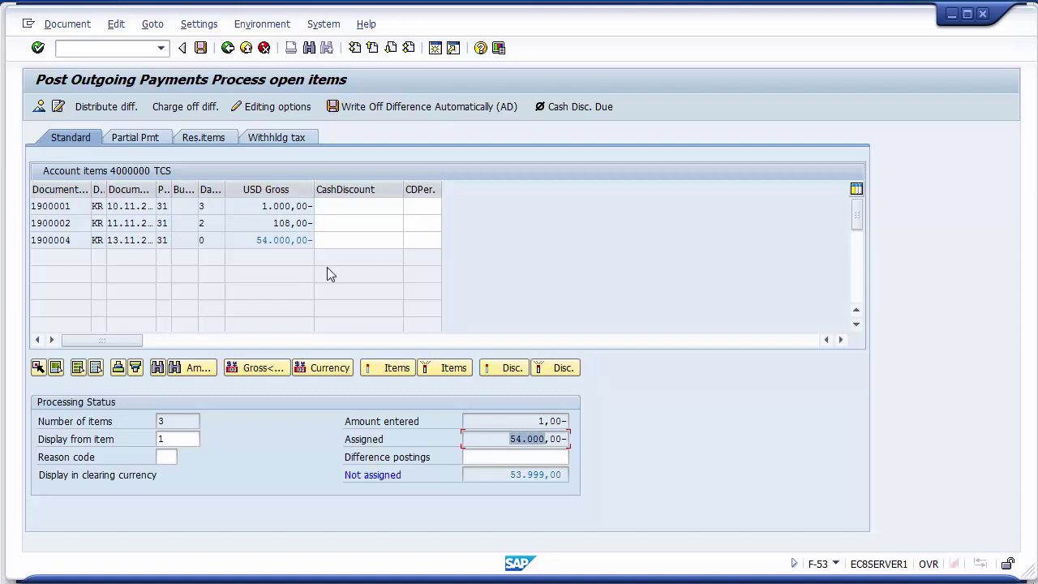
drag(255, 240, 311, 240)
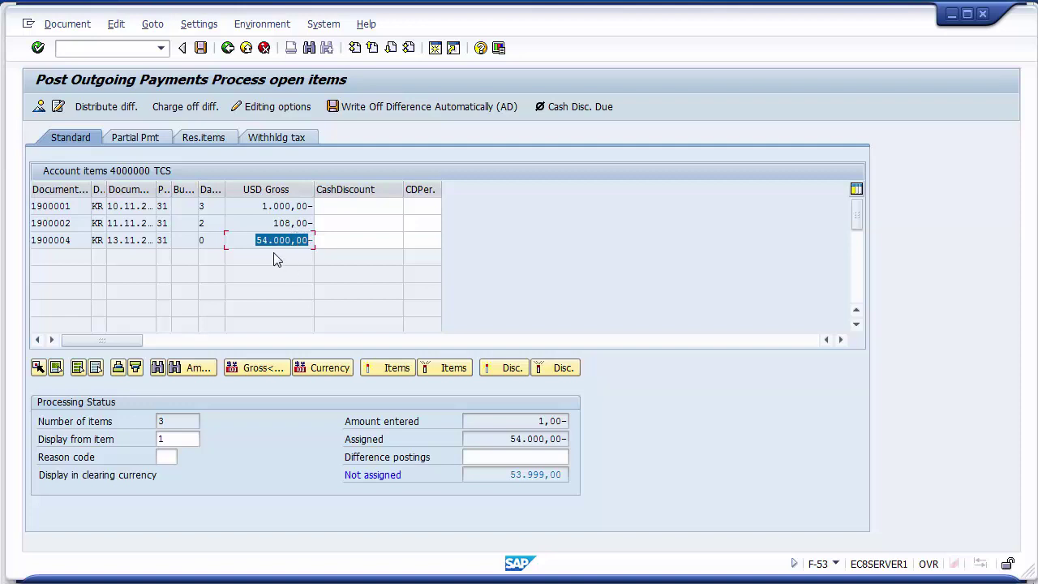
click(251, 241)
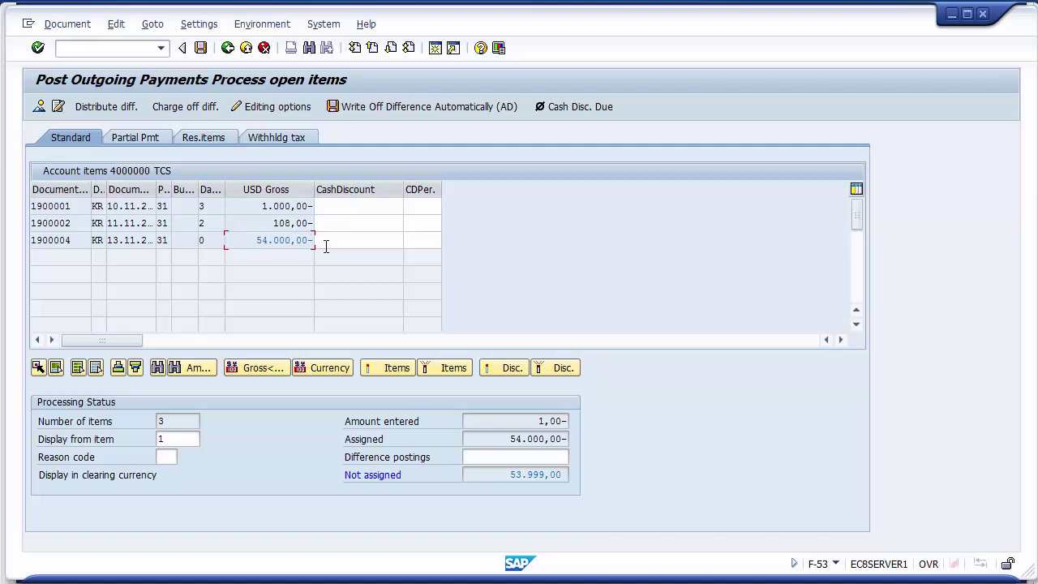
drag(256, 241, 293, 240)
Enter a partial payment of 19000 against the 54.000,00 invoice.
click(139, 137)
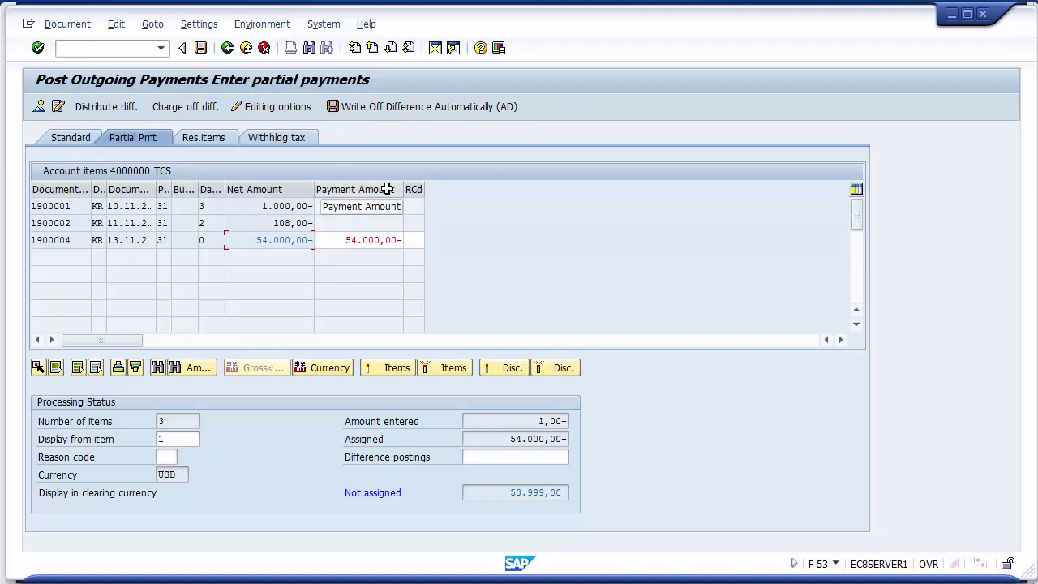
double_click(348, 240)
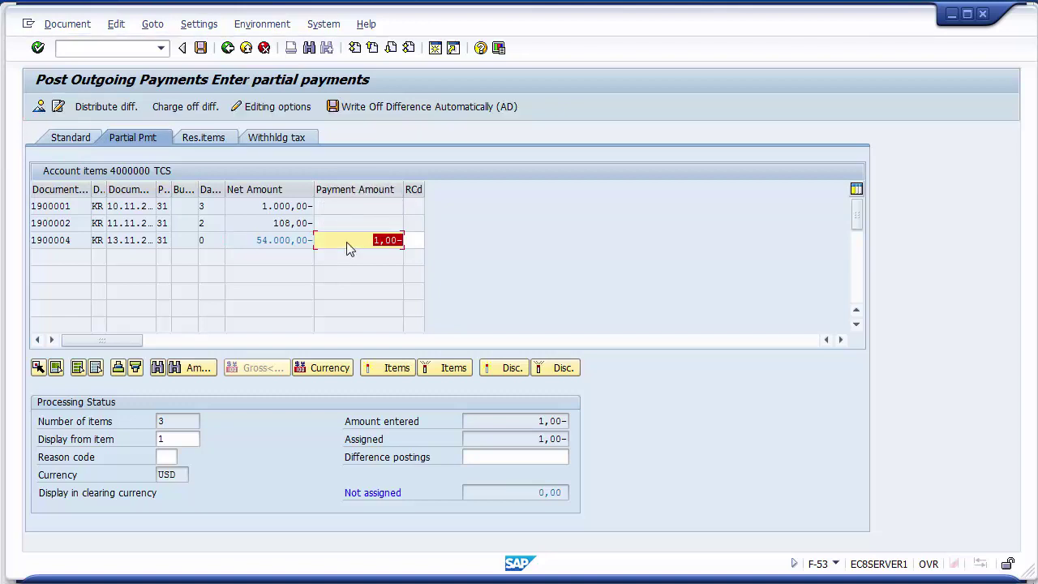
key(Delete)
text(19000)
key(Return)
Set the amount of the payment's HSBC bank line item to 19000 in the document overview and return to processing open items.
drag(510, 439, 545, 438)
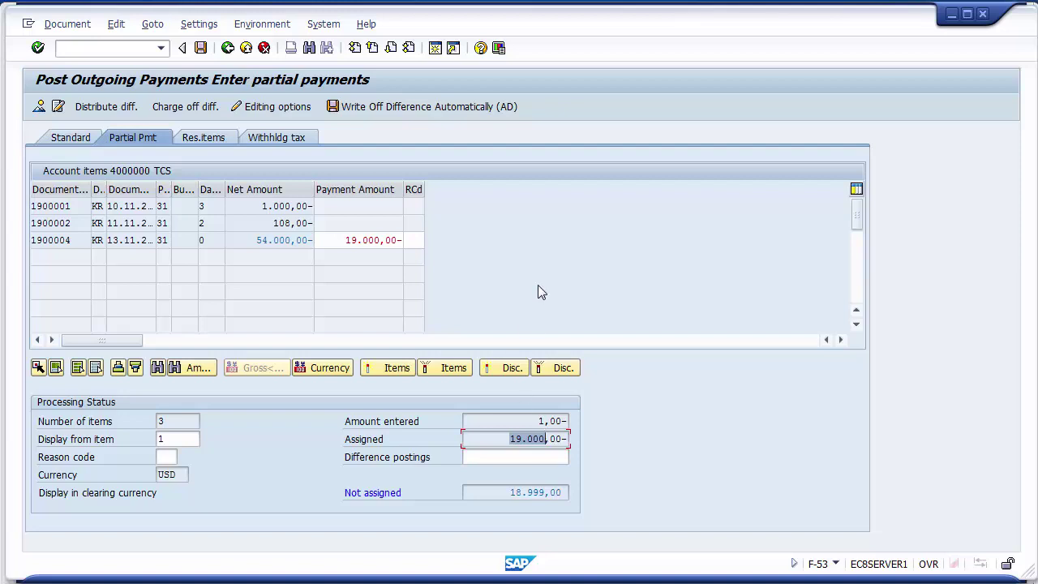
click(541, 421)
drag(542, 421, 547, 421)
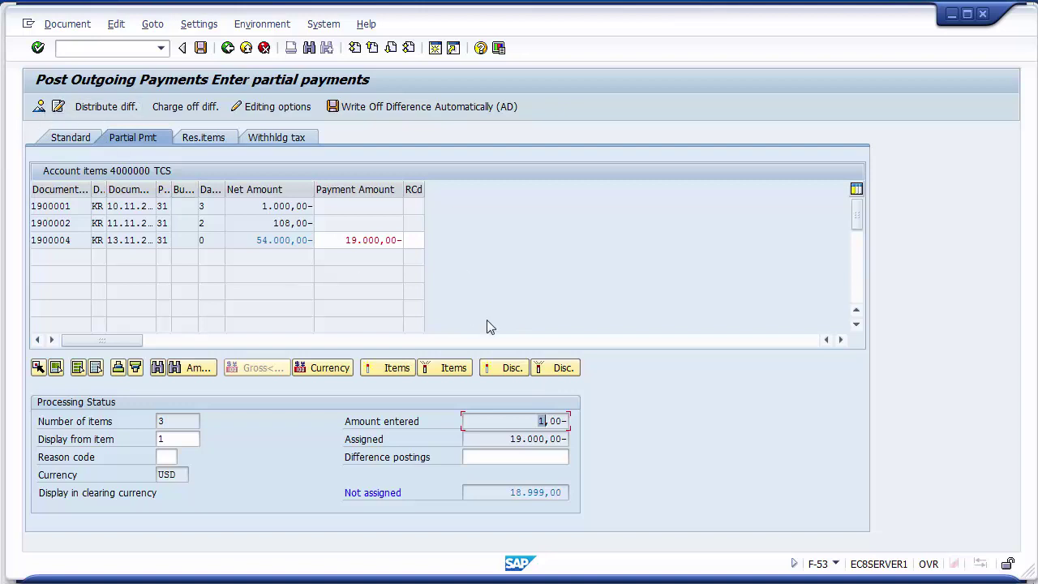
click(500, 422)
click(39, 107)
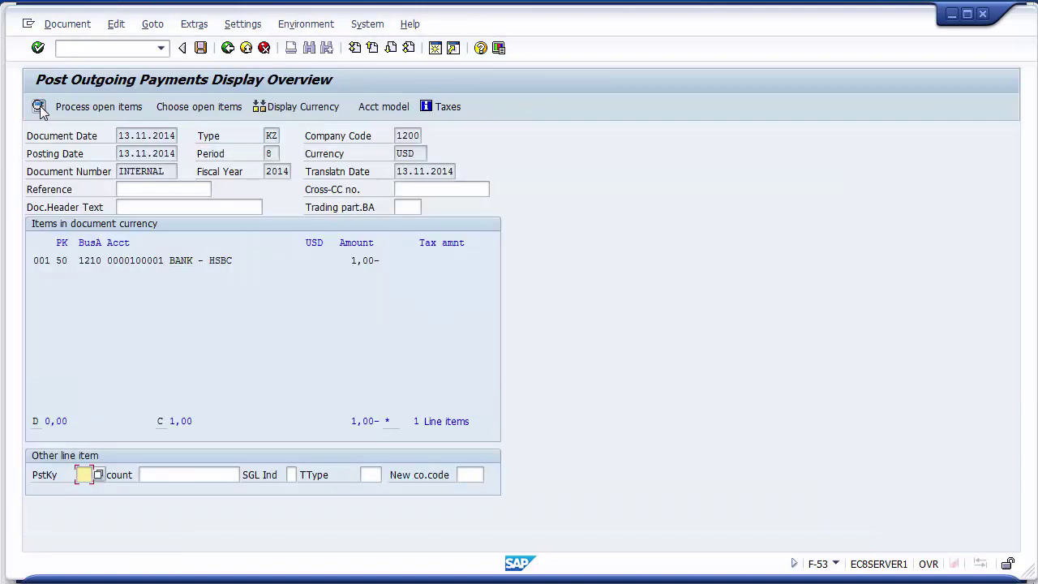
double_click(150, 262)
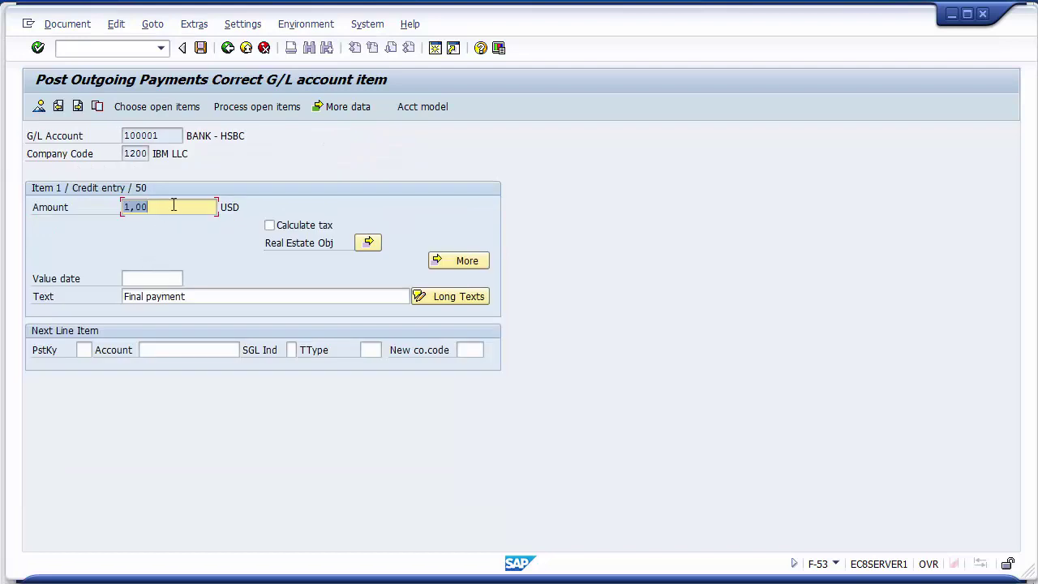
text(19000)
key(Return)
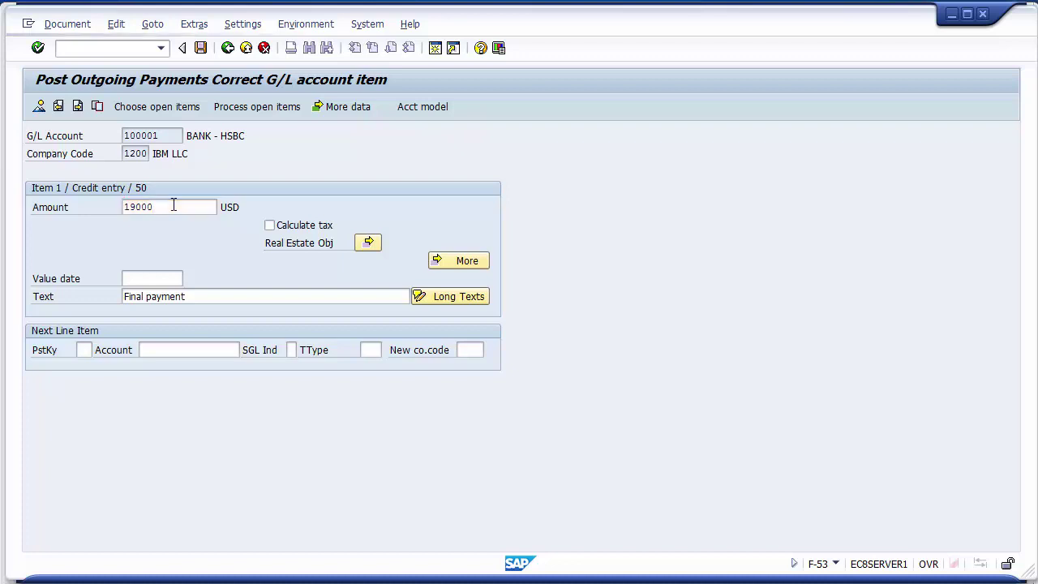
click(246, 111)
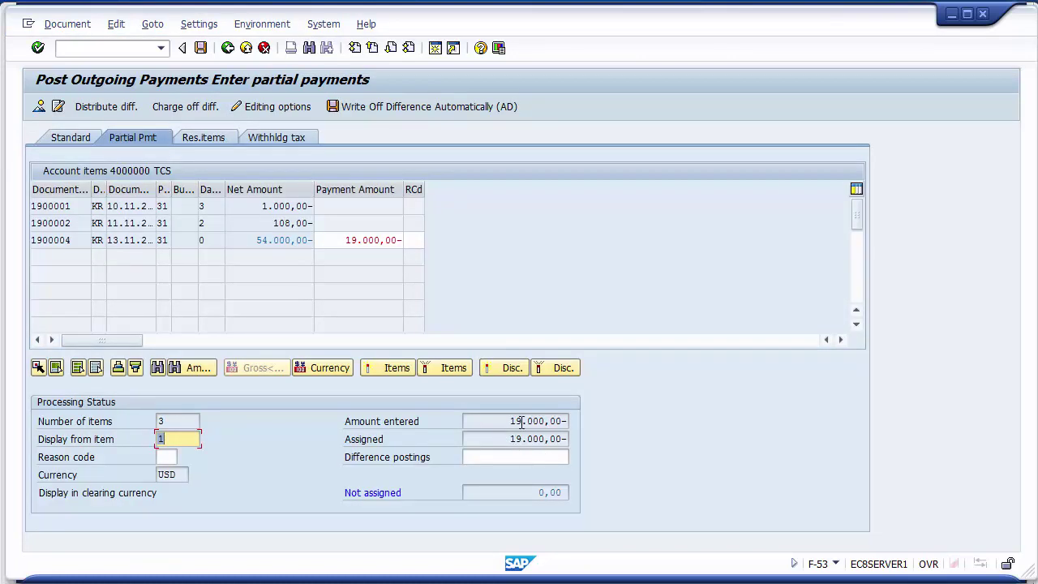
Check the unassigned amount, simulate the outgoing payment, and post the document.
click(536, 493)
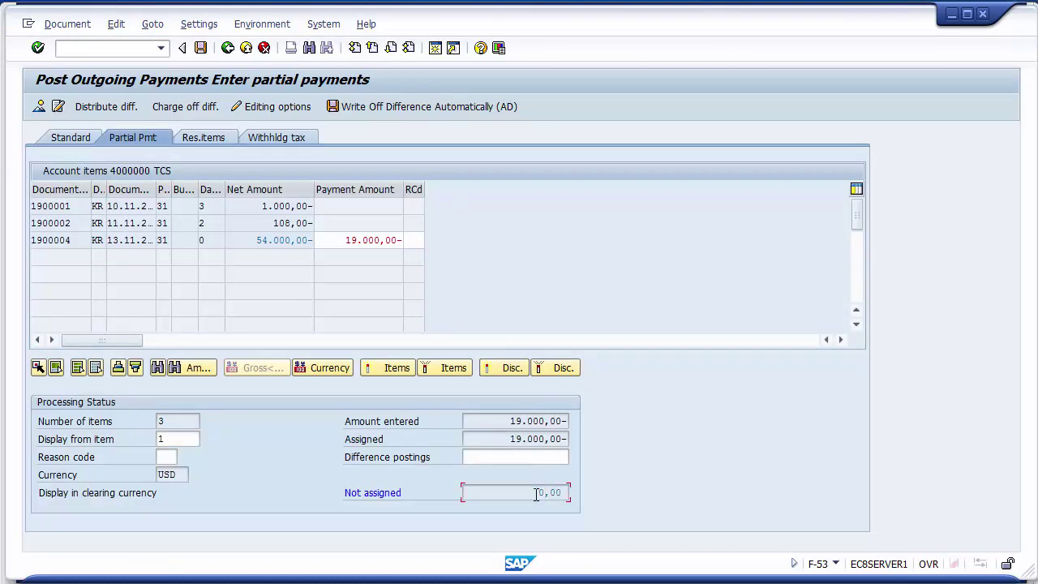
drag(537, 493, 566, 496)
double_click(547, 493)
click(72, 26)
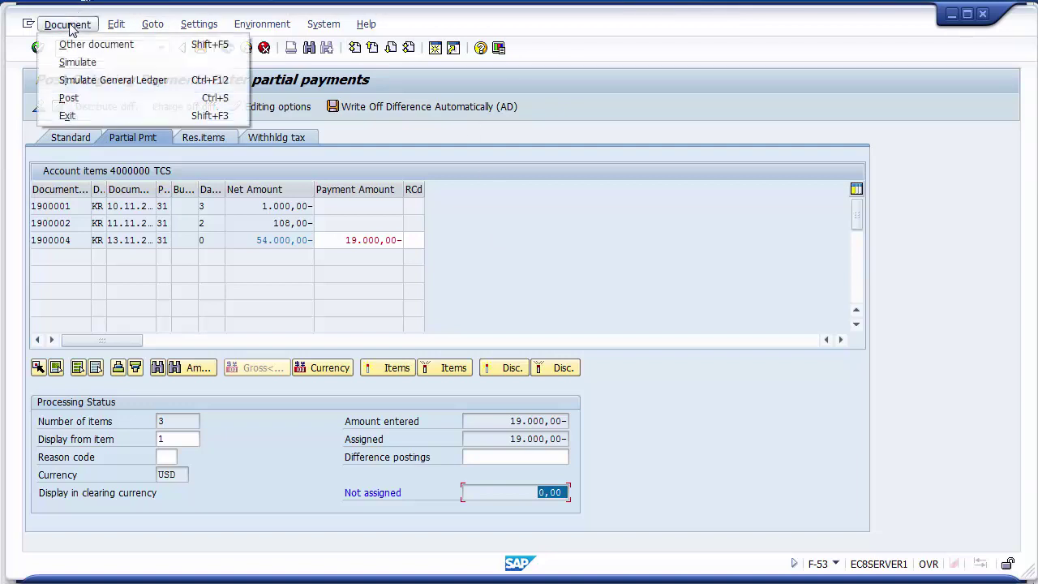
click(82, 65)
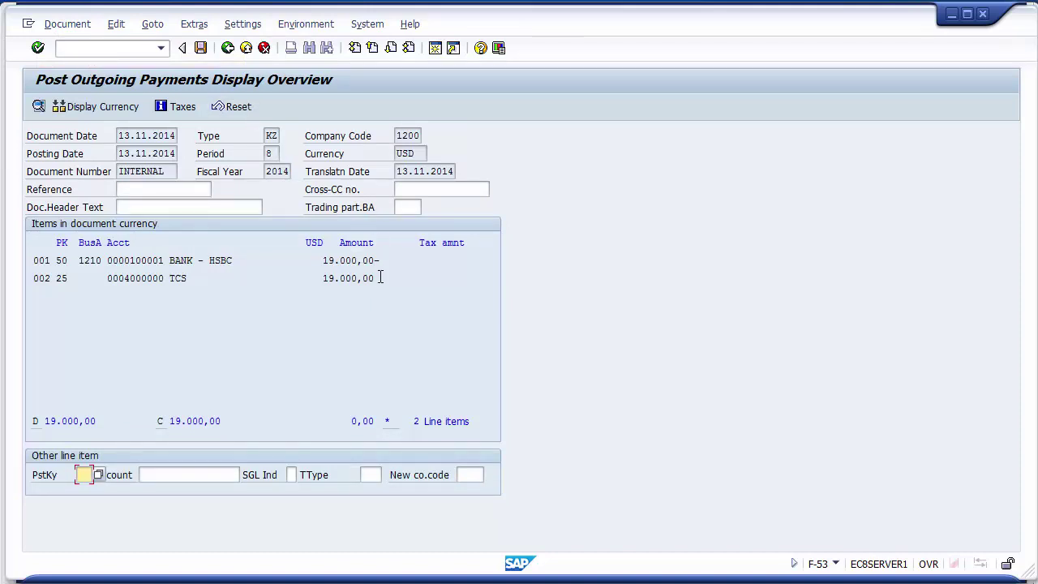
mouse_move(376, 260)
mouse_down()
mouse_move(323, 261)
mouse_move(377, 278)
mouse_up()
click(339, 277)
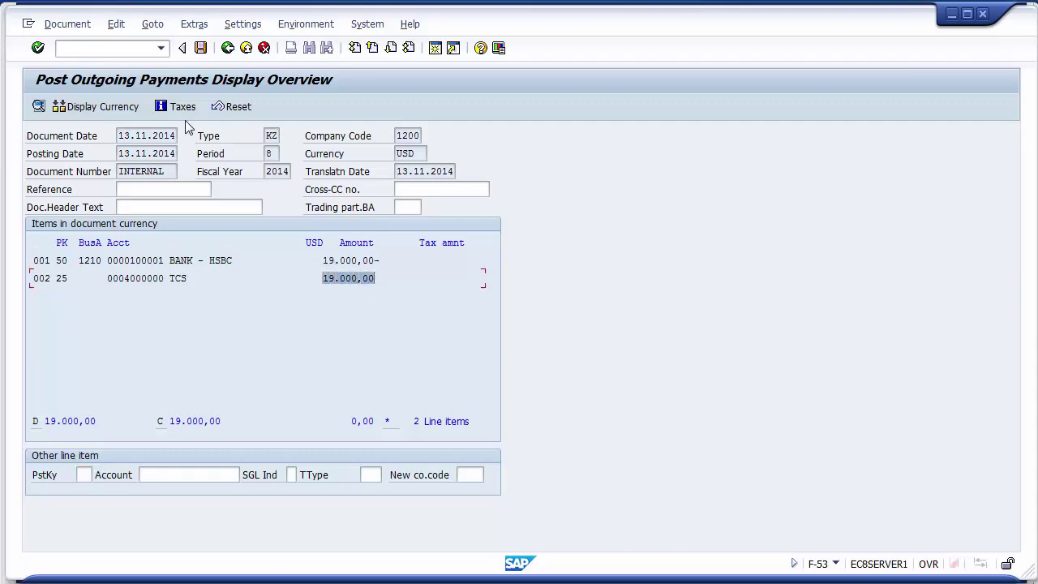
click(200, 49)
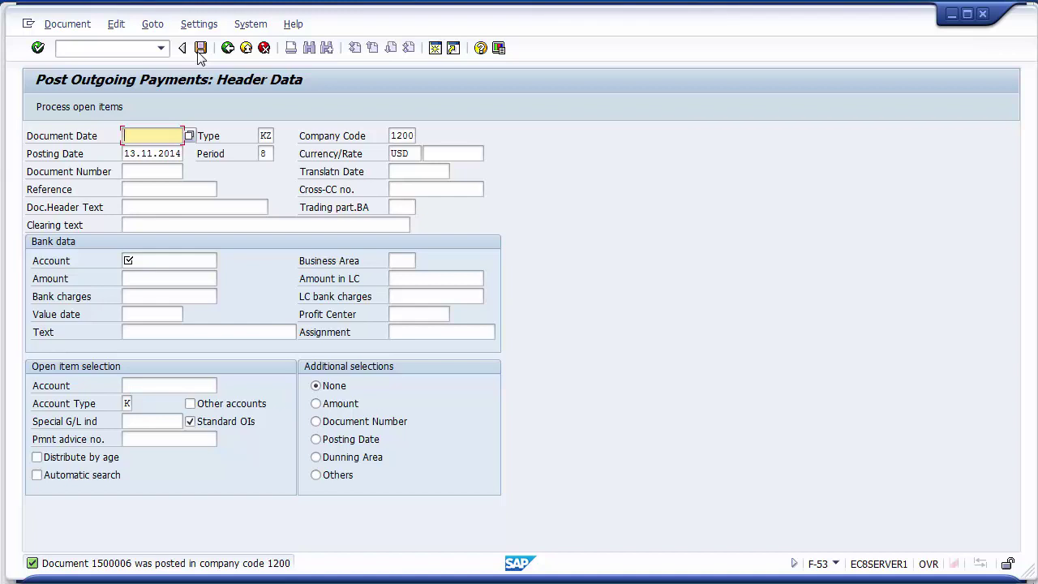
Switch to the Vendor Line Item Display, refresh the list, and examine the 19.000,00 payment.
click(321, 581)
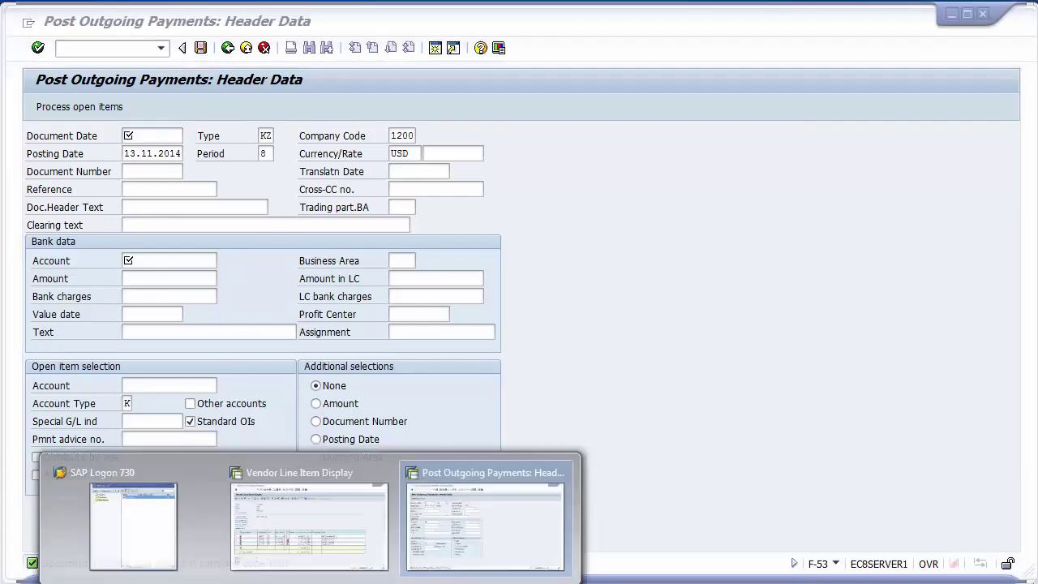
click(283, 500)
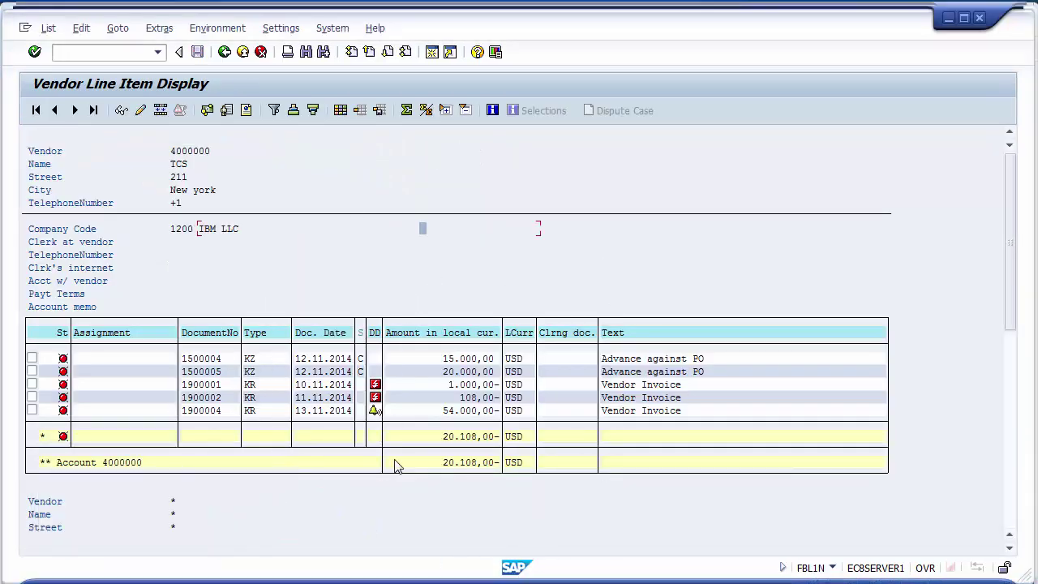
click(48, 28)
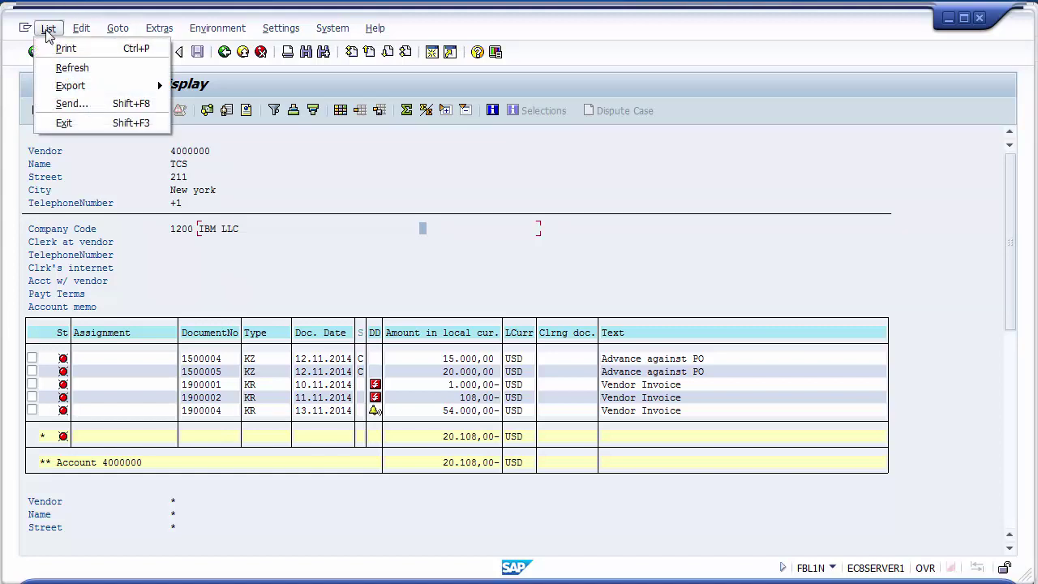
click(48, 28)
click(47, 28)
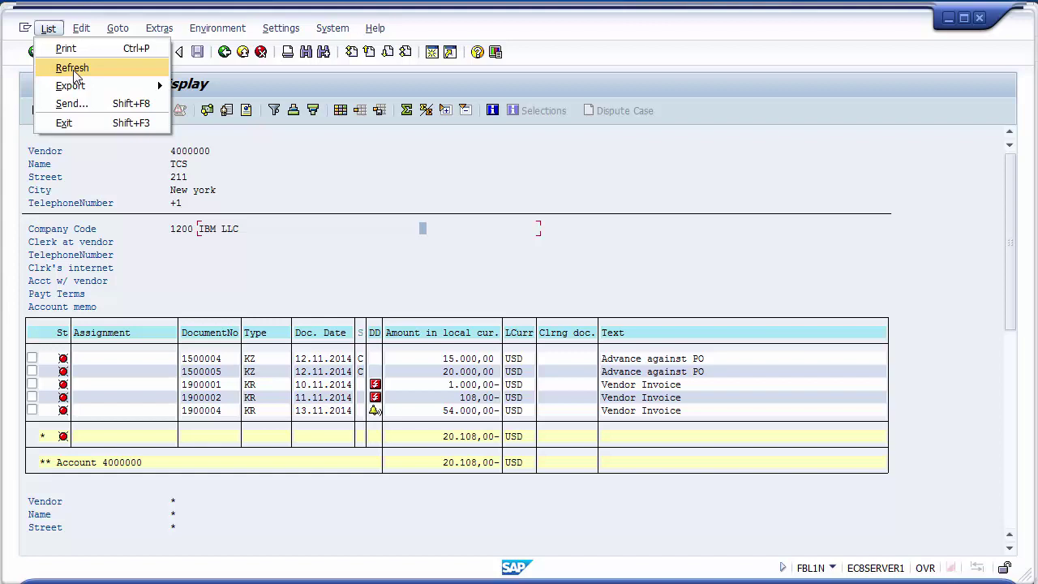
click(73, 68)
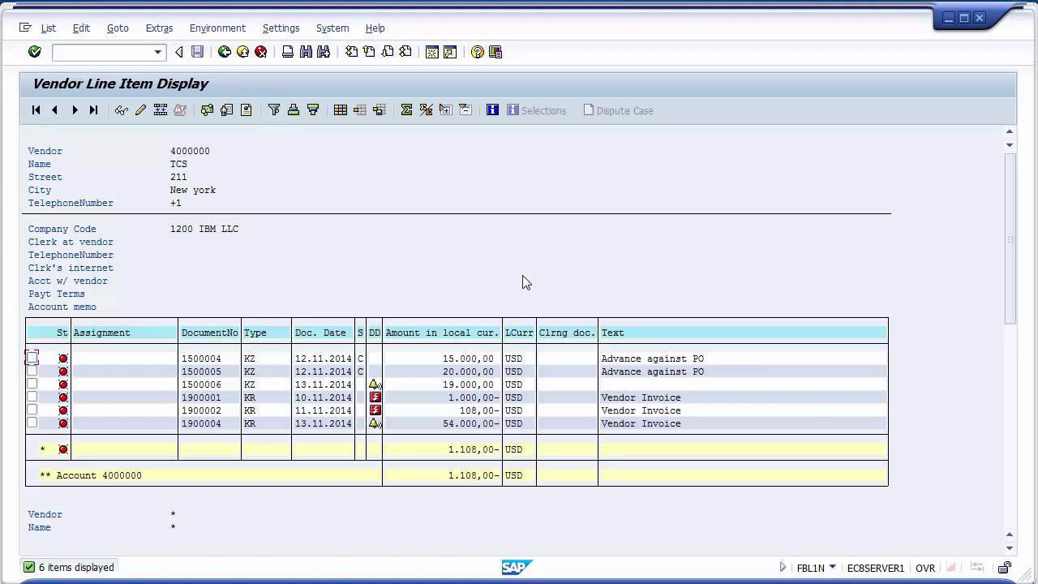
click(443, 388)
Review the unit testing transaction list in PowerPoint and check the special G/L indicators of the two advances in the SAP vendor line items.
key(alt+Tab)
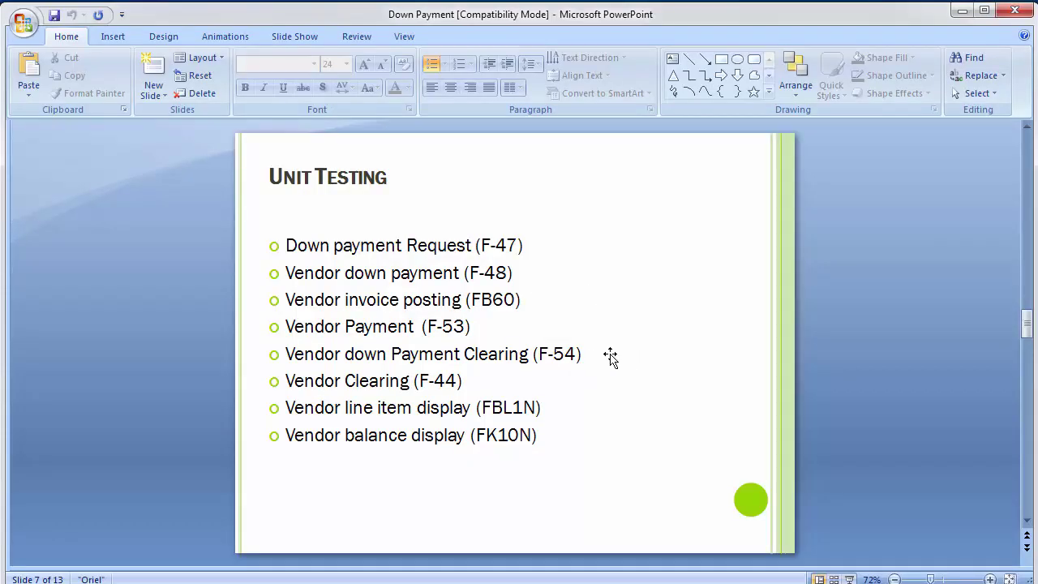
click(476, 382)
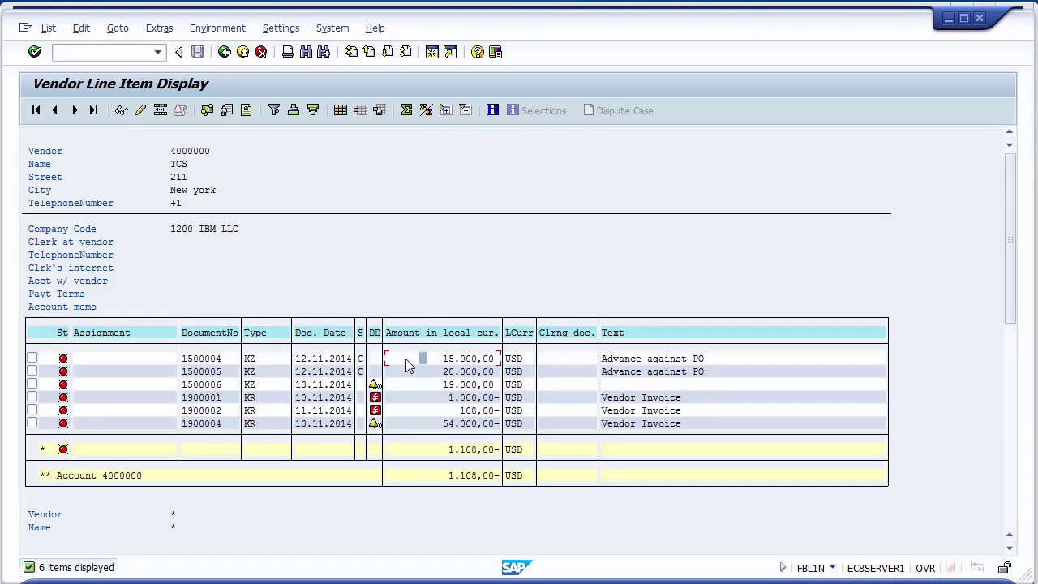
click(361, 370)
click(361, 358)
key(alt+Tab)
click(421, 363)
Switch to the Post Outgoing Payments session and start transaction F-54 there.
mouse_move(328, 572)
click(499, 505)
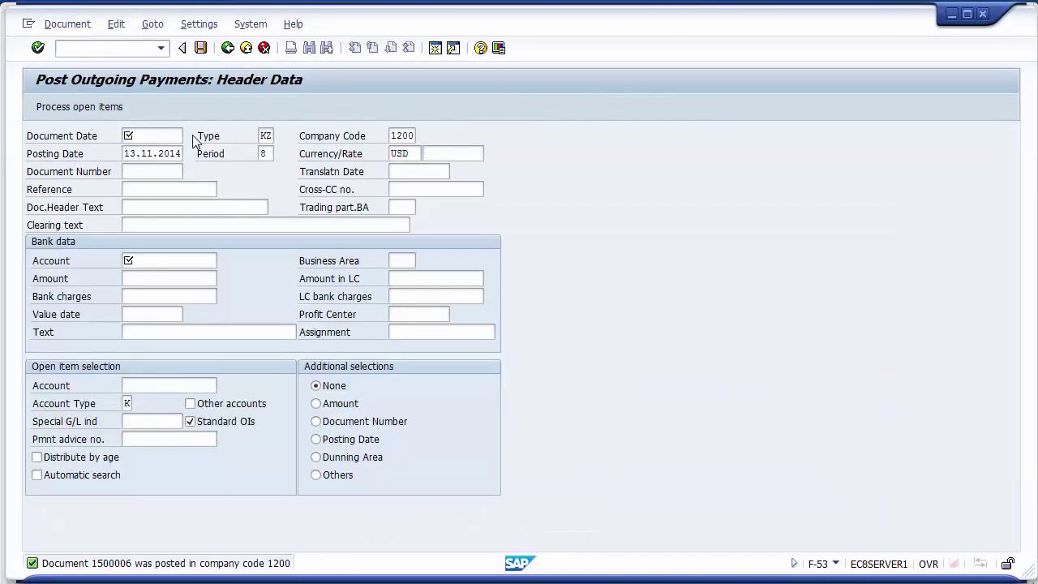
click(115, 50)
text(/nf-54)
key(Return)
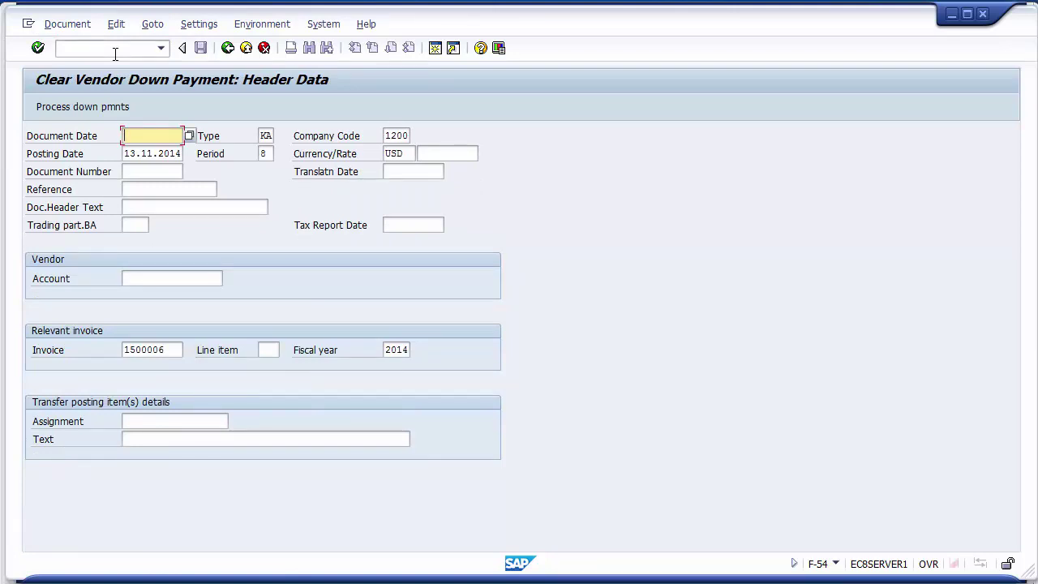
Set the document date to 13.11.2014 and enter the TCS vendor account in the down payment clearing header.
key(Down)
key(Down)
key(Return)
key(Down)
key(Down)
key(Down)
key(Down)
key(Down)
key(Down)
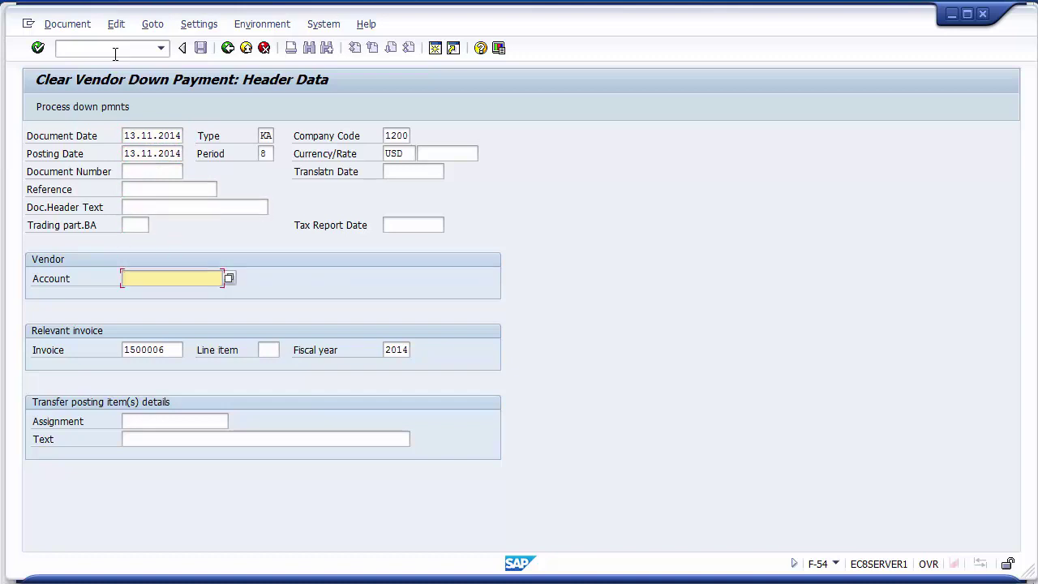
key(Down)
key(Down)
key(Return)
Replace the relevant invoice with the document number of the 54.000,00 invoice copied from the Vendor Line Item Display.
click(179, 354)
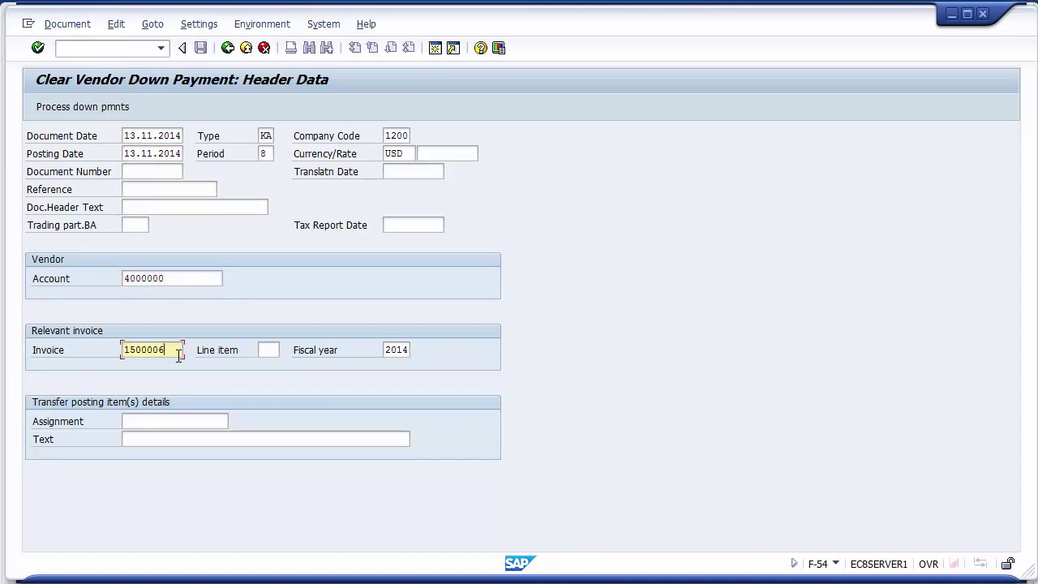
key(BackSpace)
key(BackSpace)
key(BackSpace)
key(BackSpace)
key(BackSpace)
key(BackSpace)
key(BackSpace)
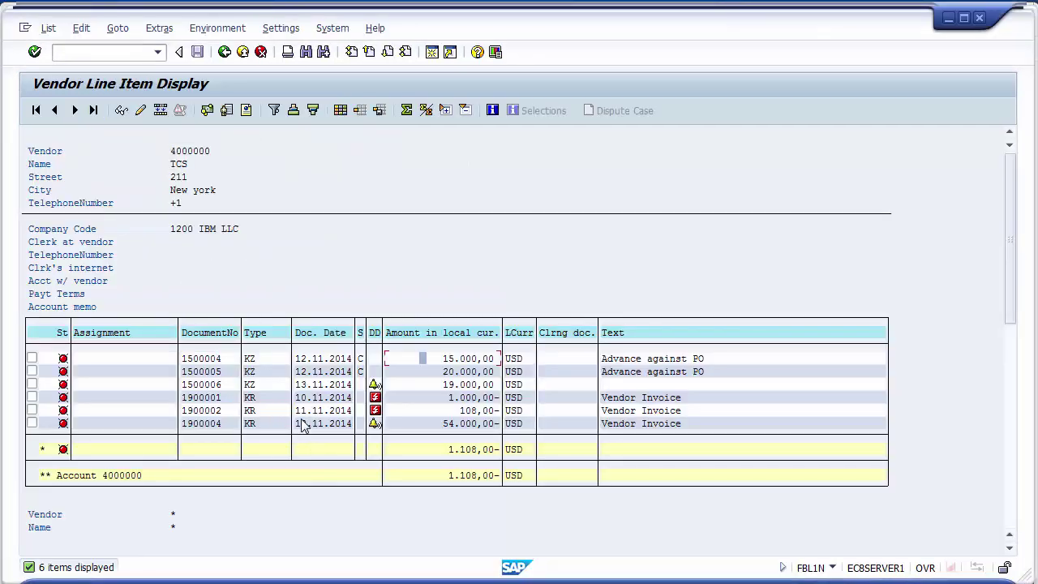
click(445, 424)
click(184, 425)
key(ctrl+y)
drag(182, 420, 232, 421)
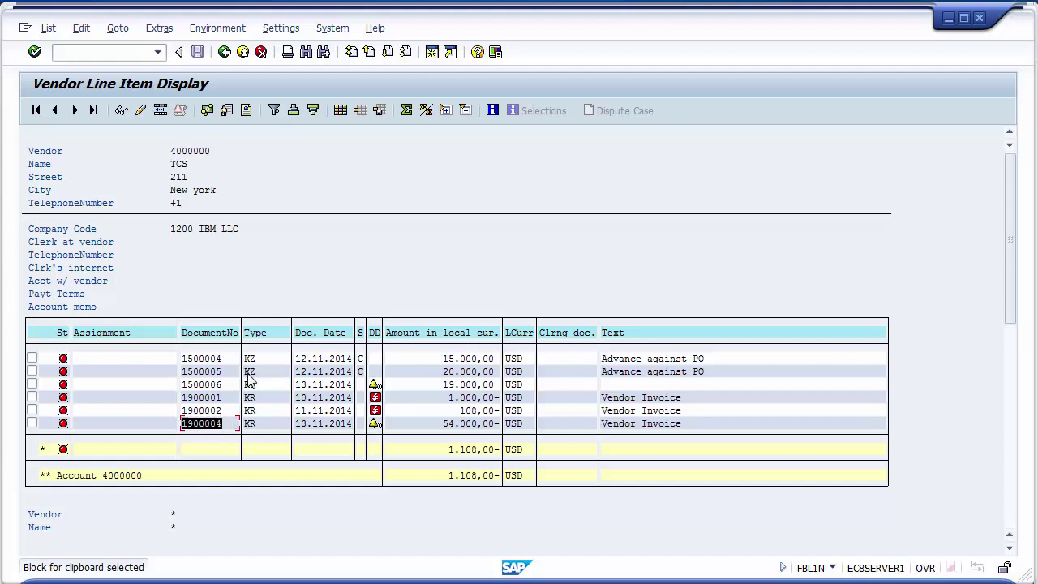
key(ctrl+c)
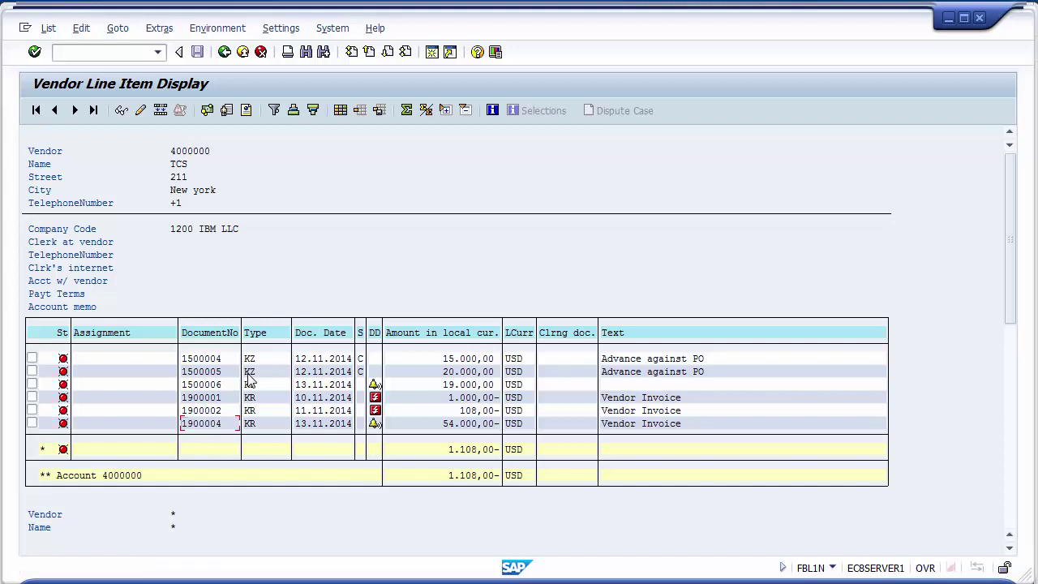
key(alt+Tab)
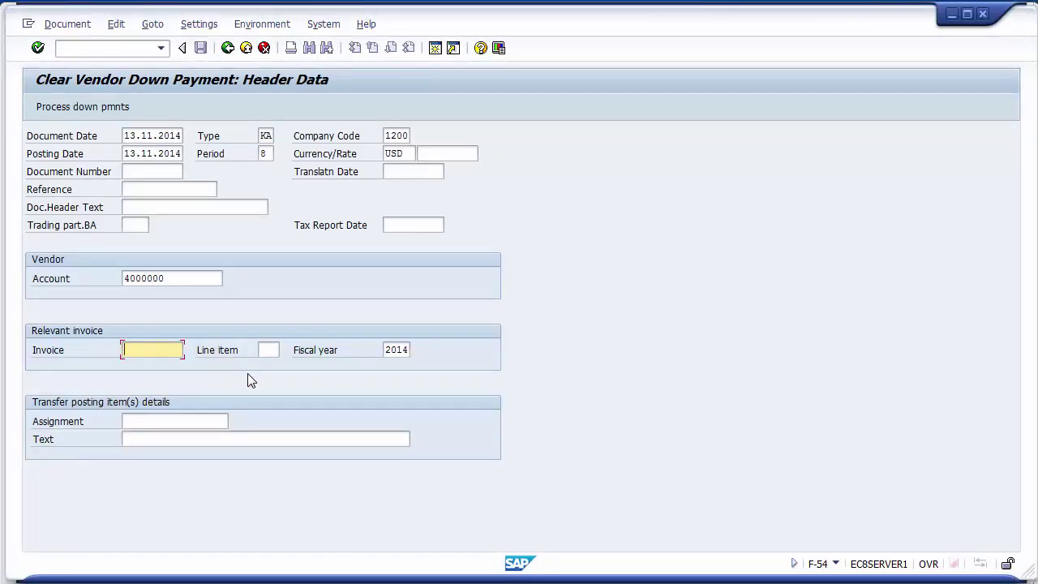
key(ctrl+v)
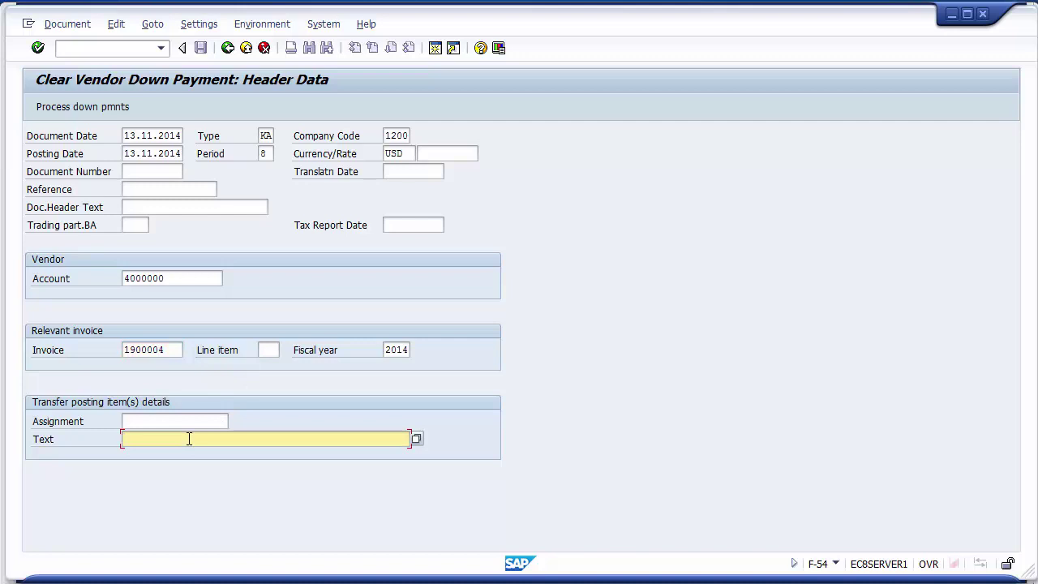
Set the transfer posting text to "Converting to normal line item" and check the two advance amounts in the vendor line items.
text(C)
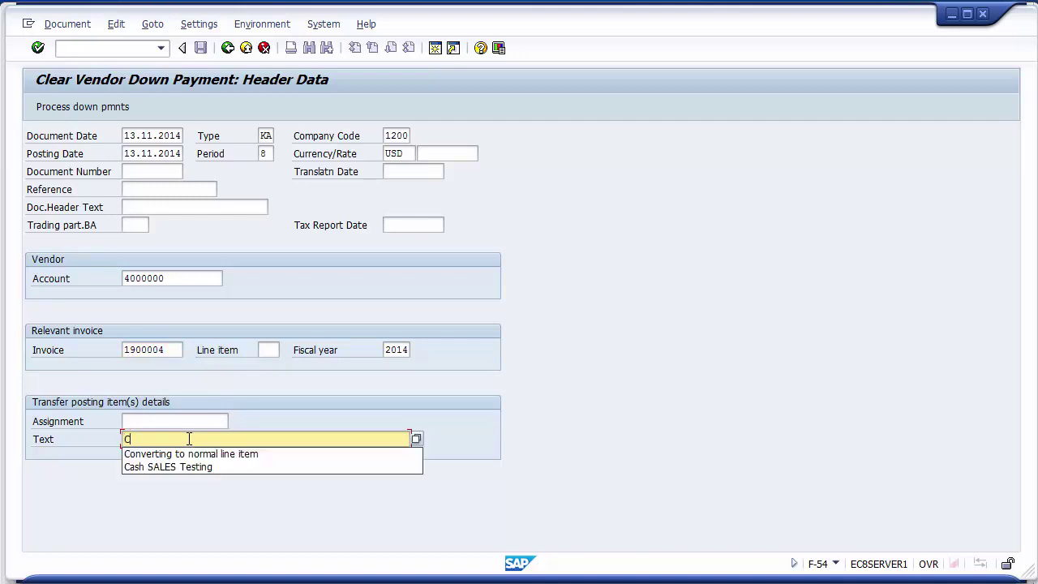
text(o)
key(BackSpace)
key(Down)
key(Return)
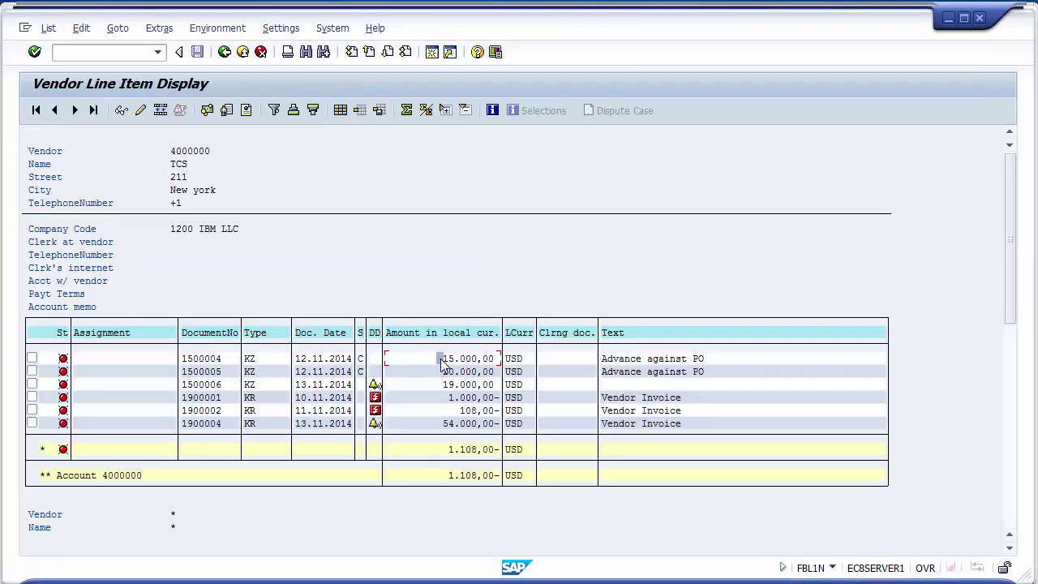
click(443, 373)
click(441, 359)
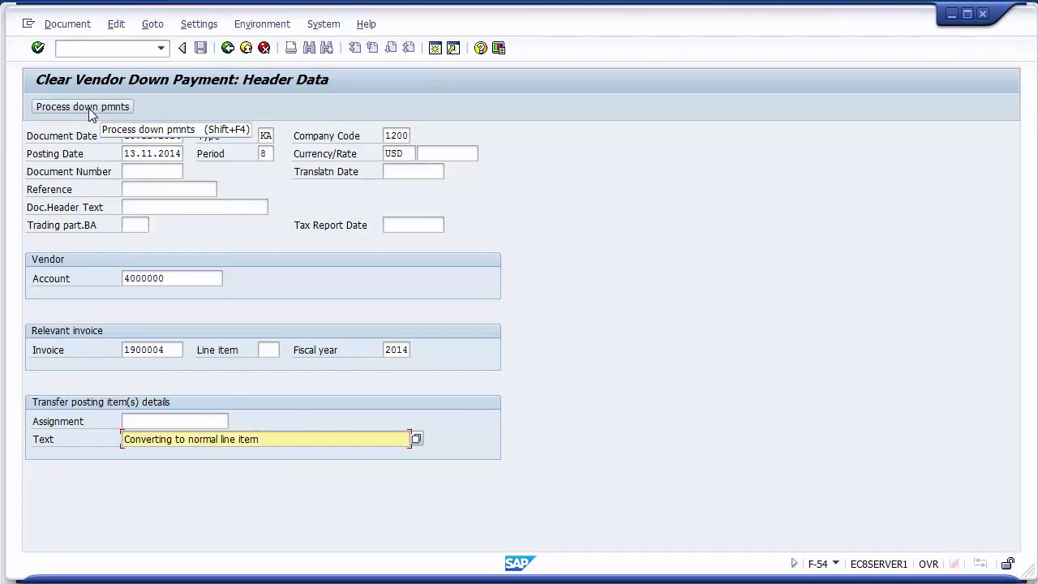
Process the vendor's down payments and select only the 15.000,00 down payment for clearing.
click(83, 107)
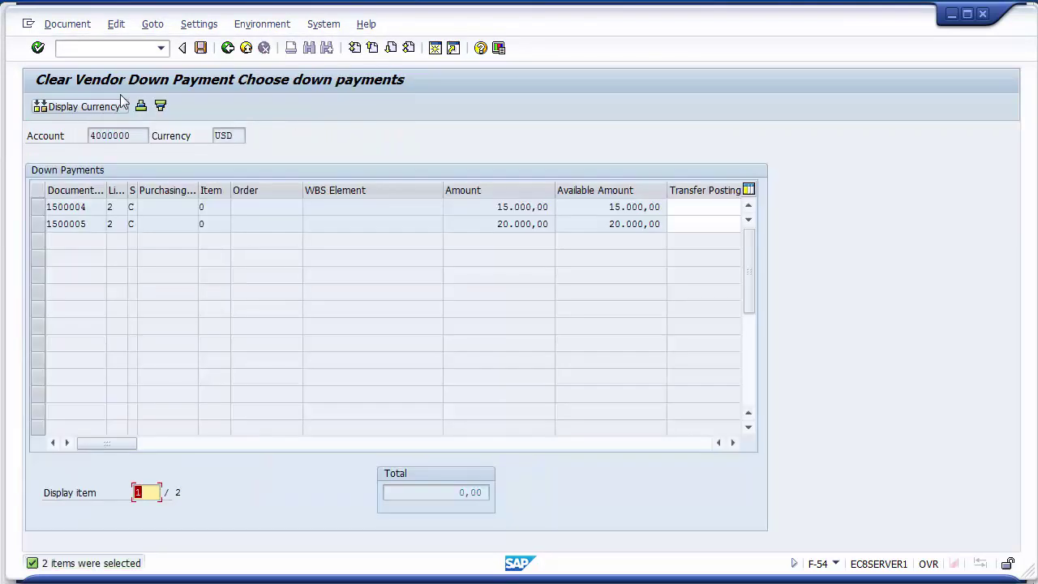
click(39, 208)
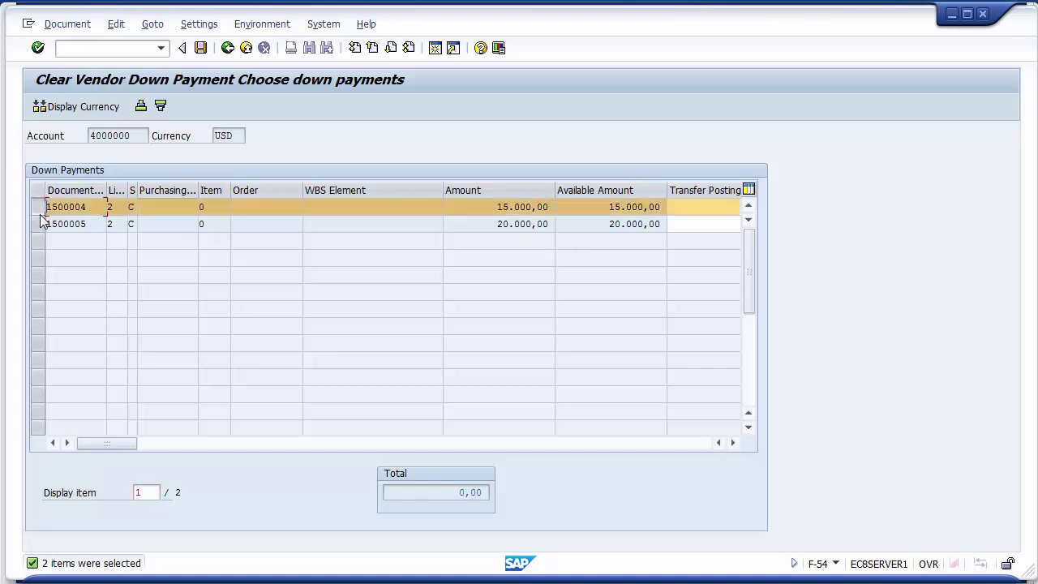
click(39, 220)
click(40, 223)
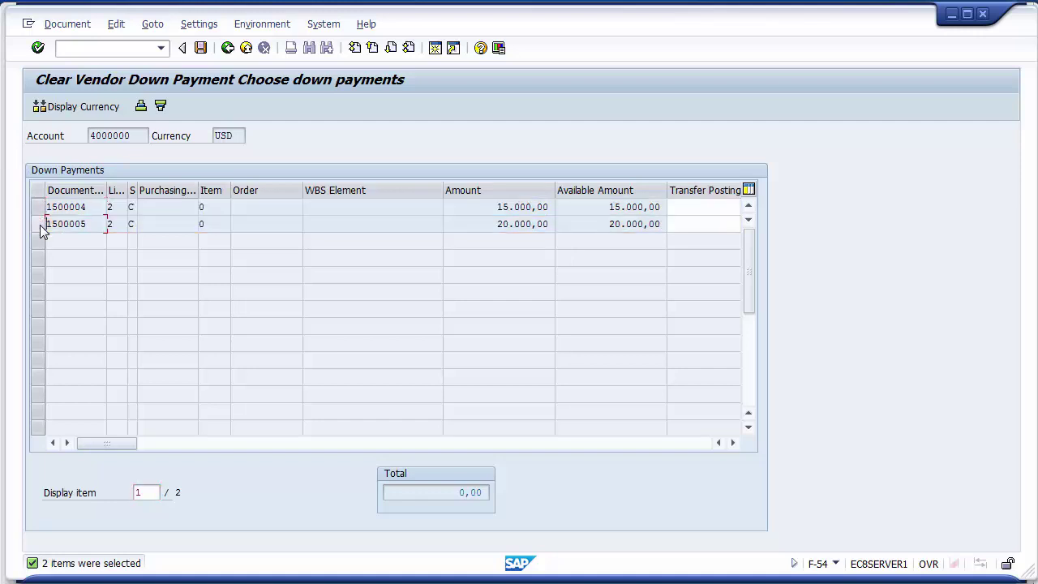
click(38, 207)
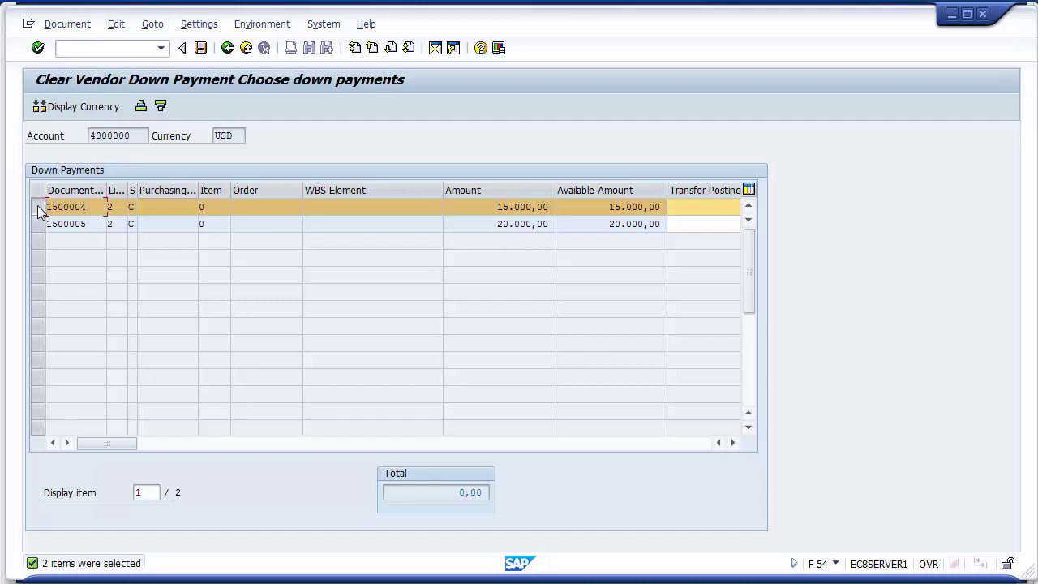
click(39, 209)
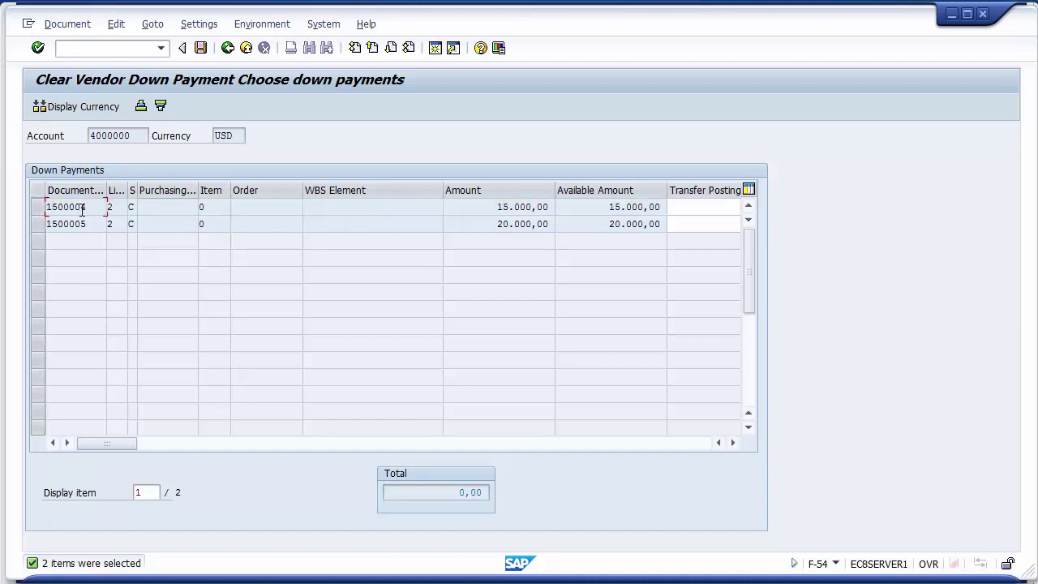
click(36, 213)
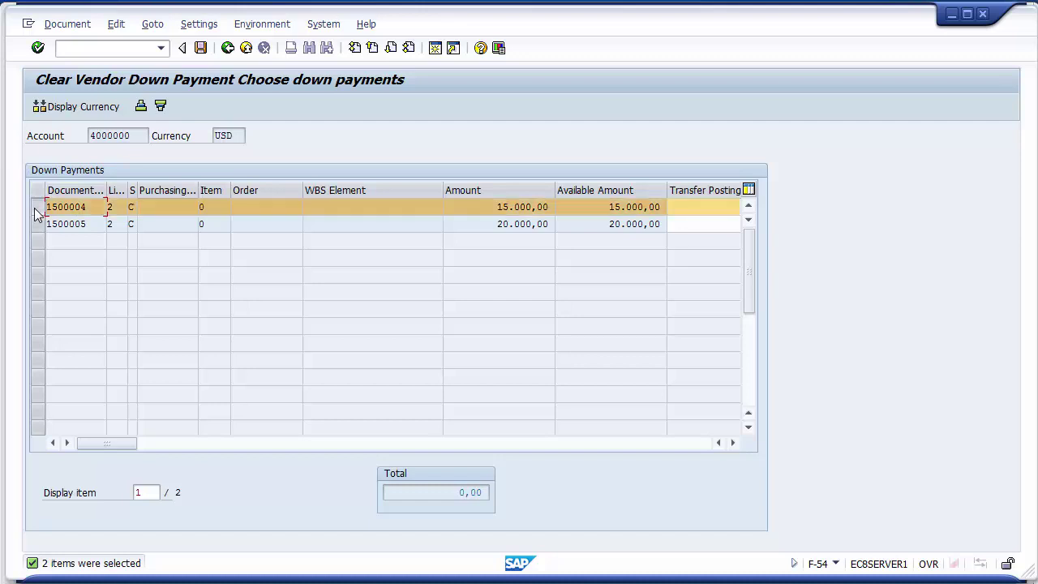
Simulate the down payment clearing and post the document.
click(67, 24)
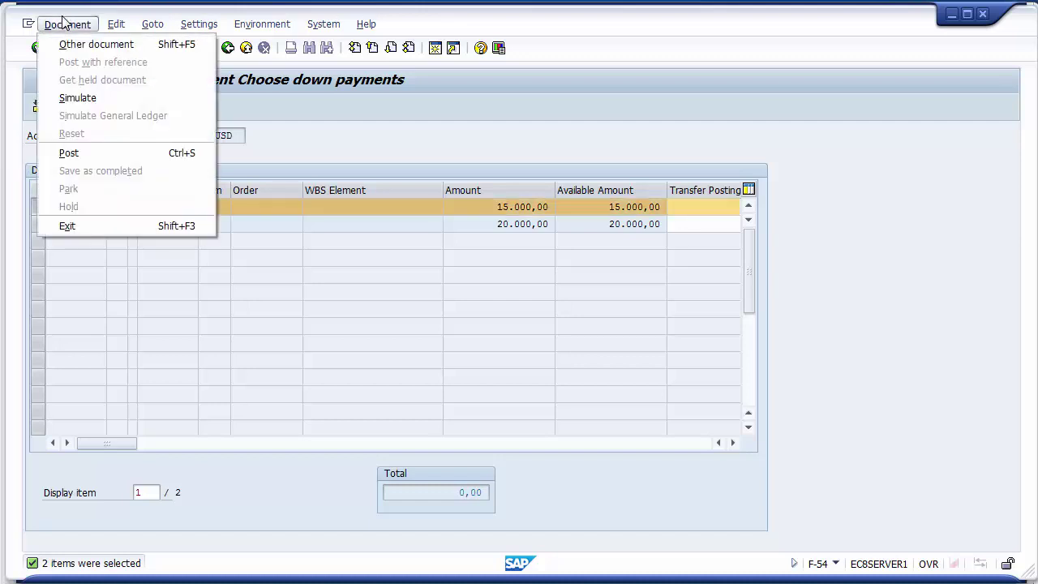
click(75, 98)
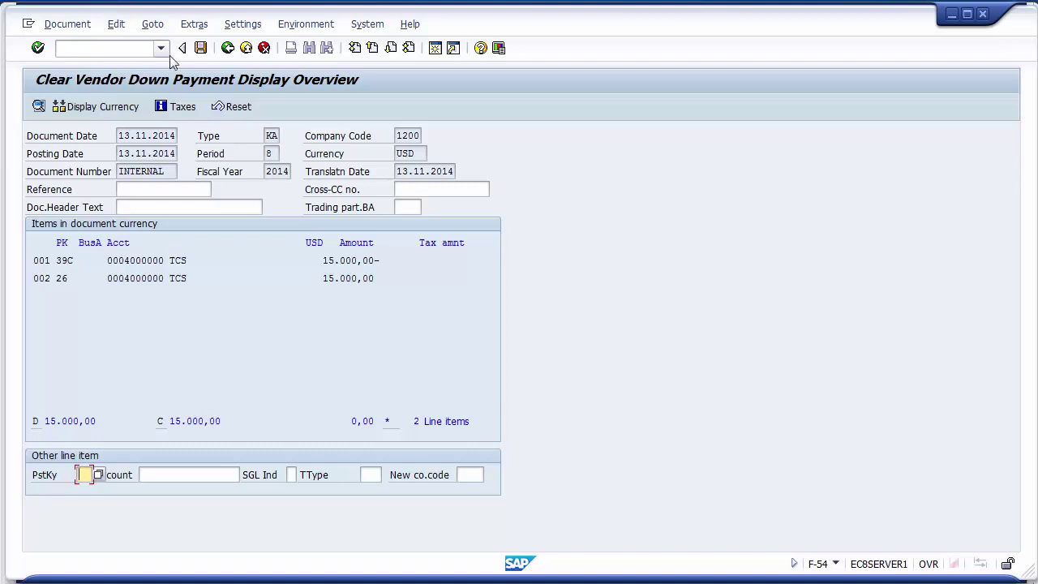
click(200, 48)
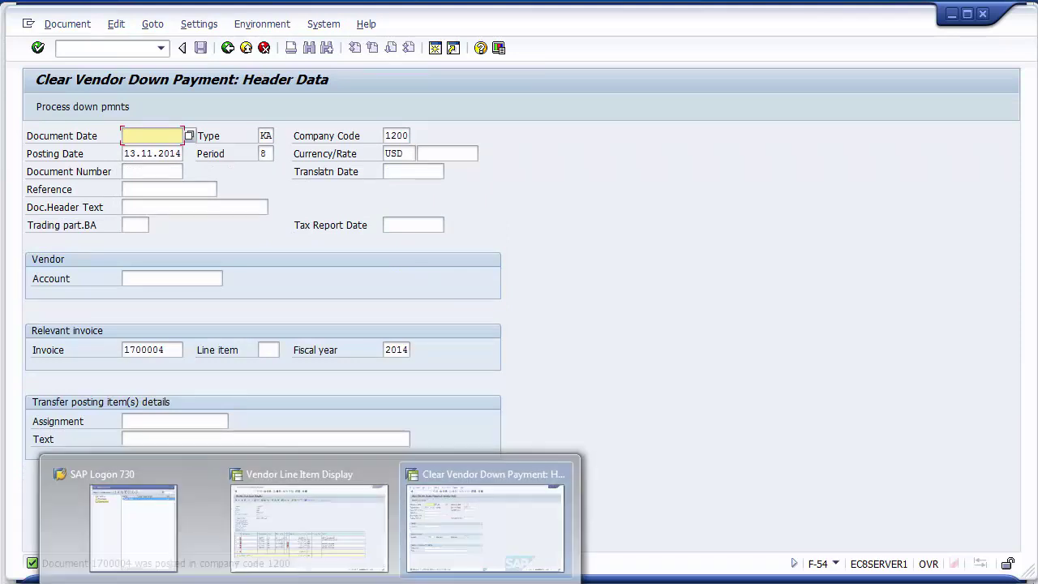
Refresh the Vendor Line Item Display and examine the amount and special G/L indicator of the transferred 15.000,00 item.
click(298, 491)
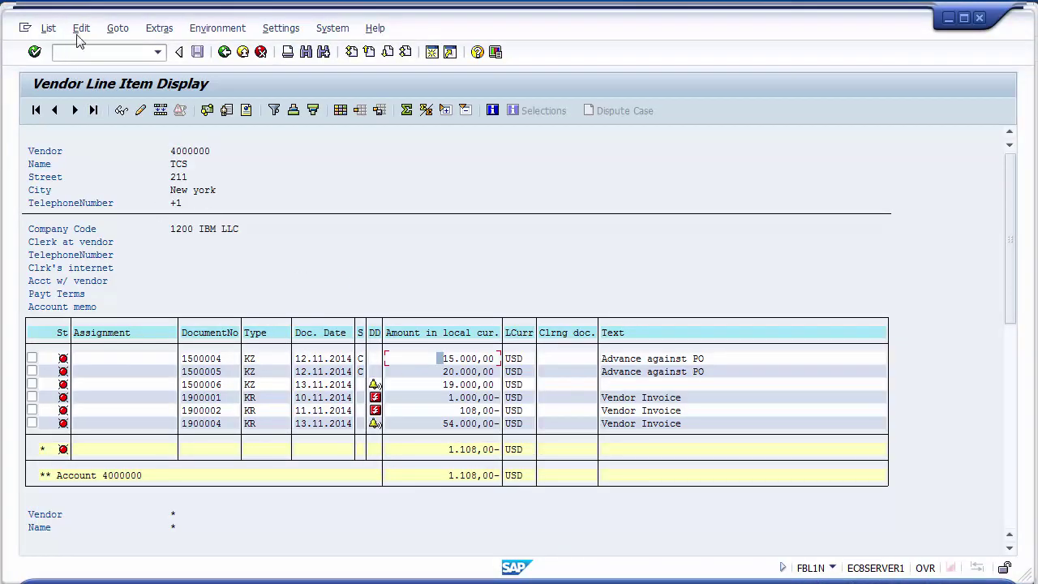
click(48, 29)
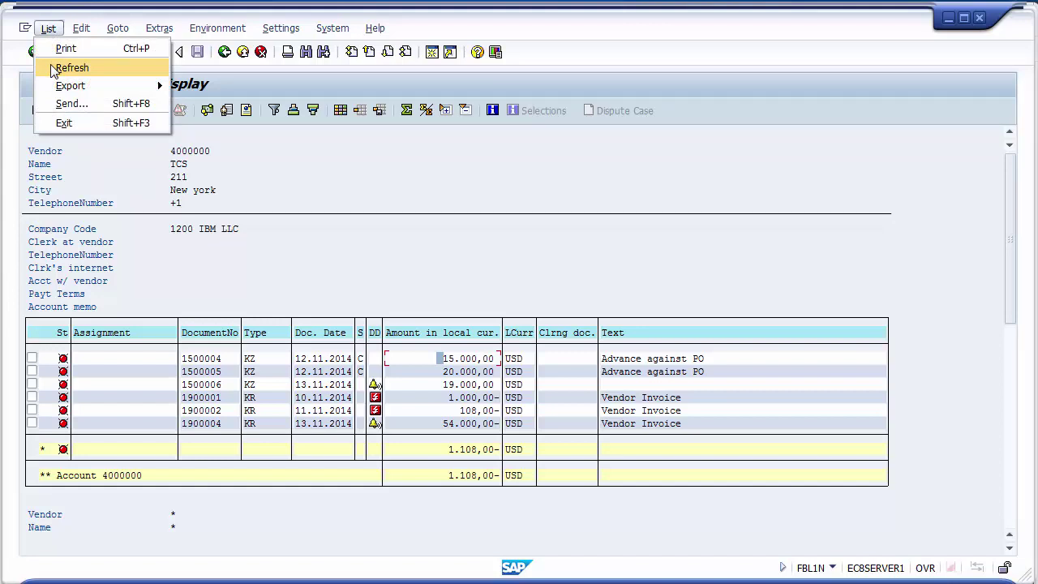
click(52, 71)
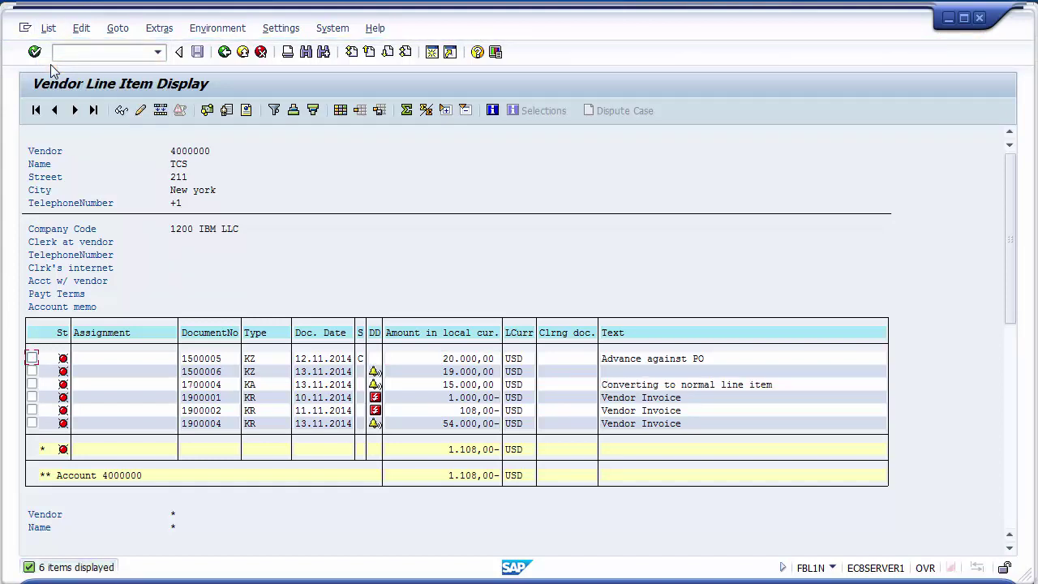
click(357, 333)
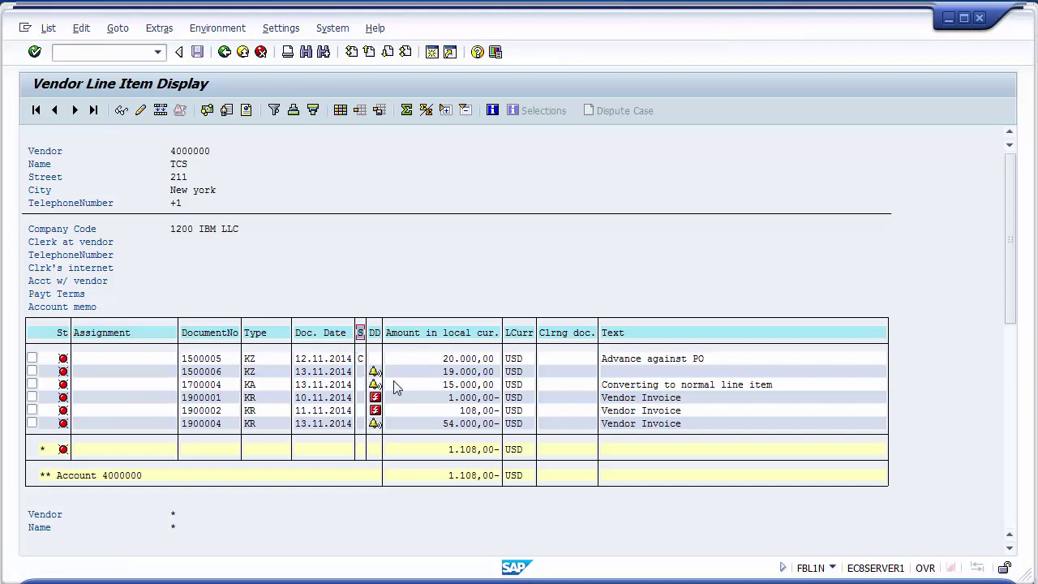
click(448, 386)
click(360, 385)
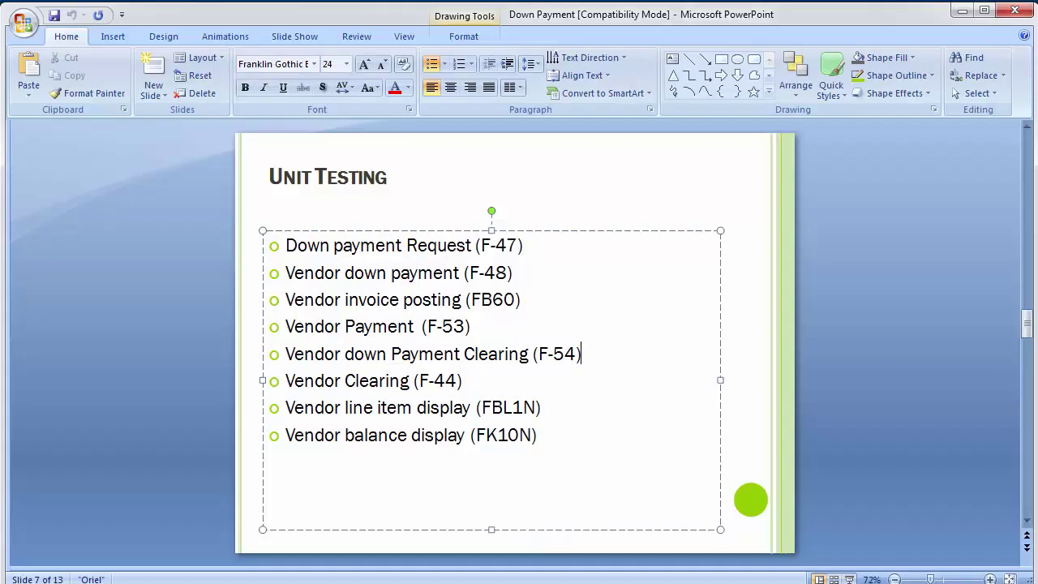
Switch from PowerPoint to the SAP Clear Vendor Down Payment session and start transaction F-44.
click(218, 324)
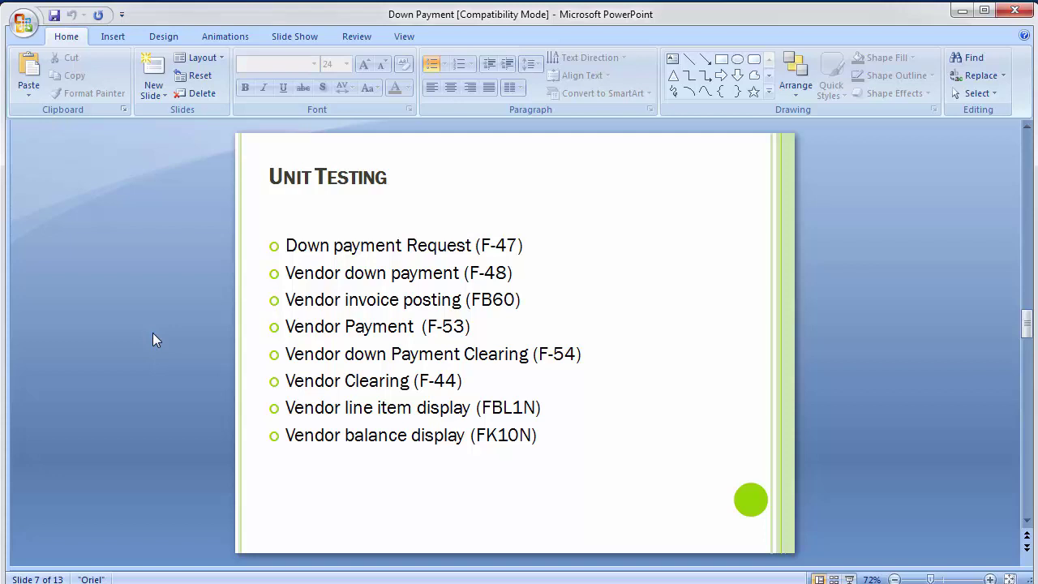
key(alt+Tab)
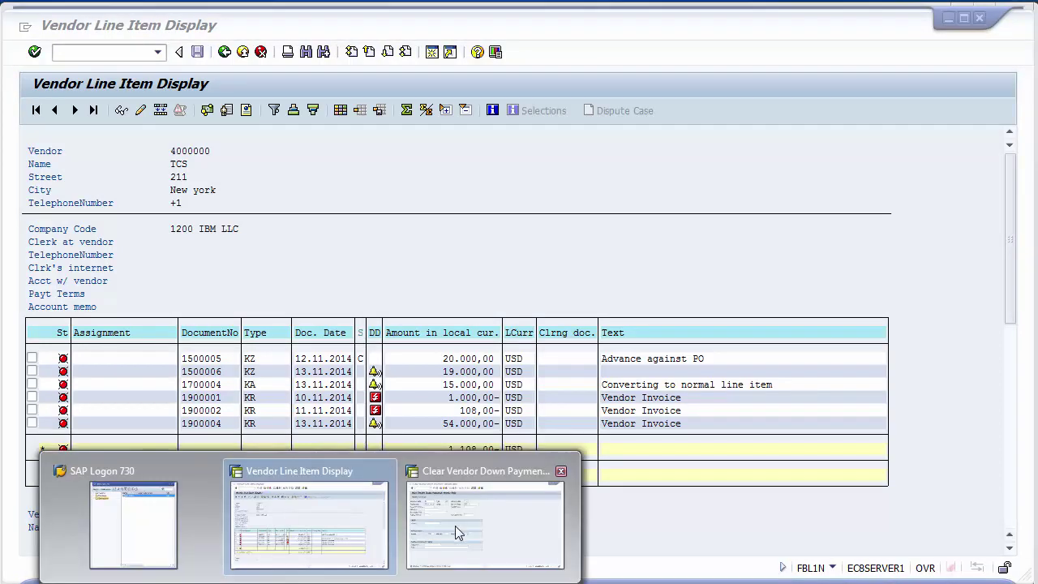
click(455, 526)
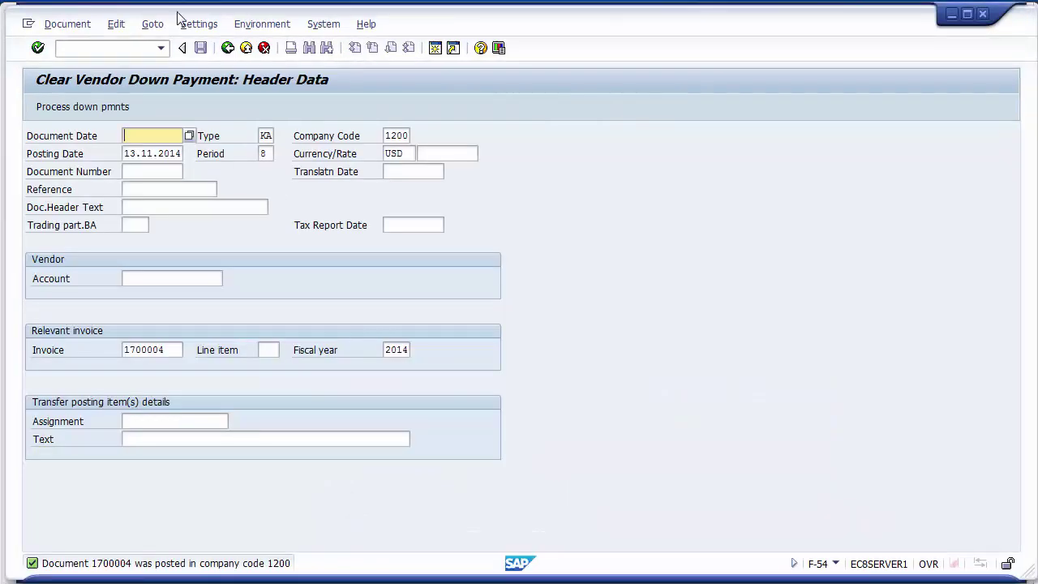
click(93, 46)
text(/n)
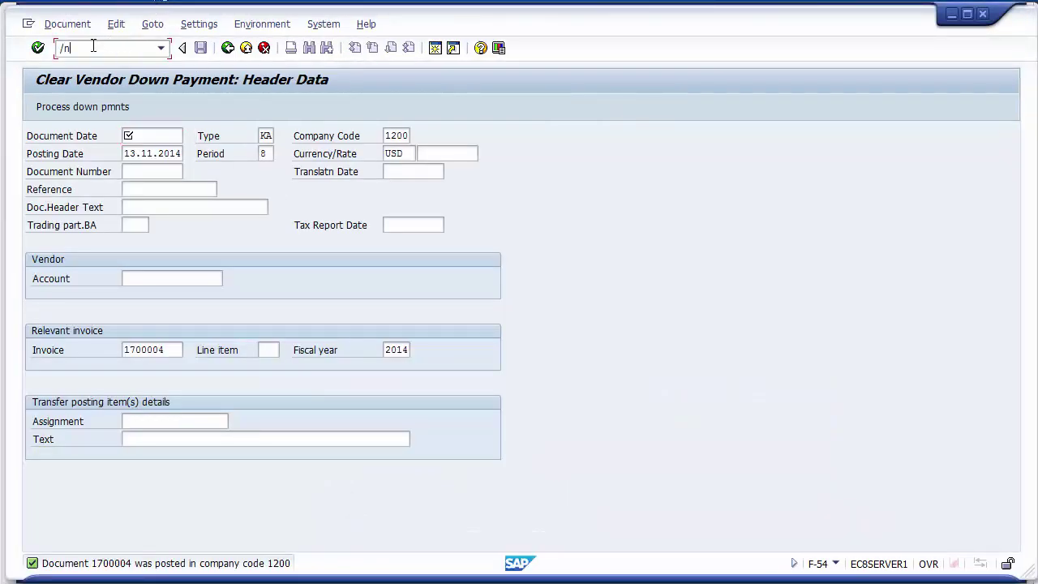
text(f-44)
key(Return)
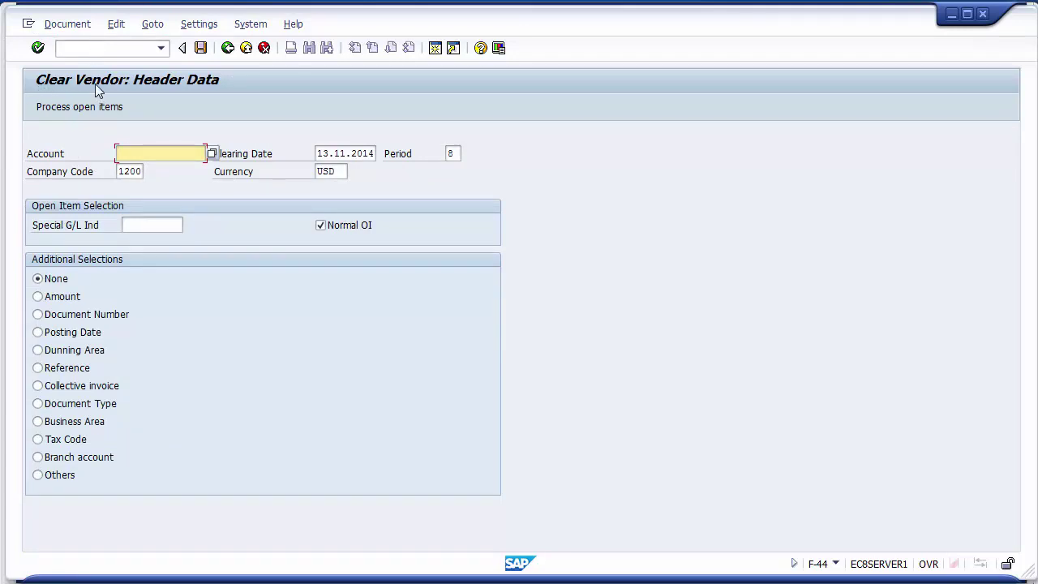
Fill in the TCS vendor account for clearing and set its special G/L indicator to C (Advance to Capital Vendors).
click(130, 153)
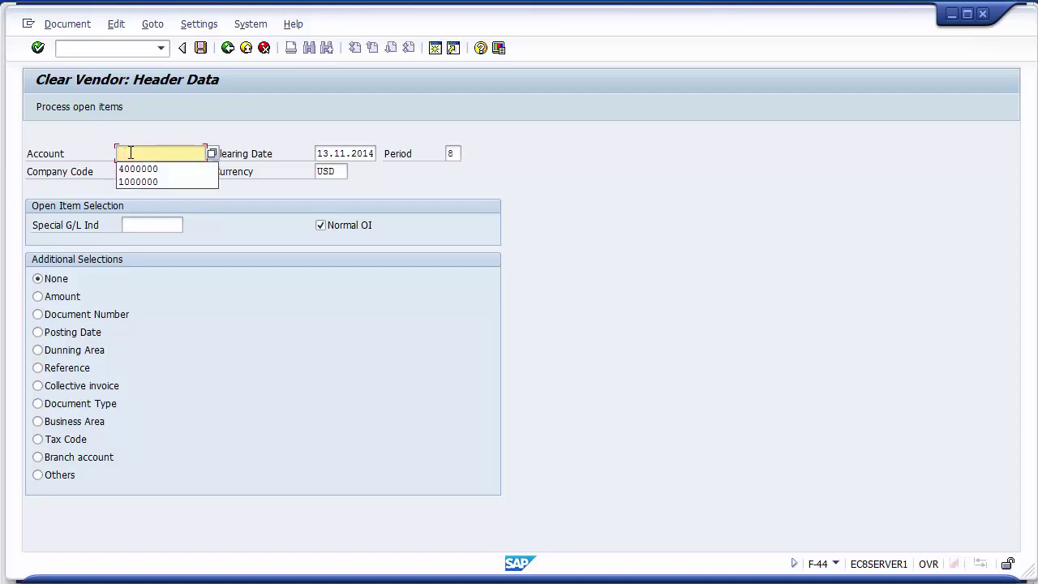
key(Down)
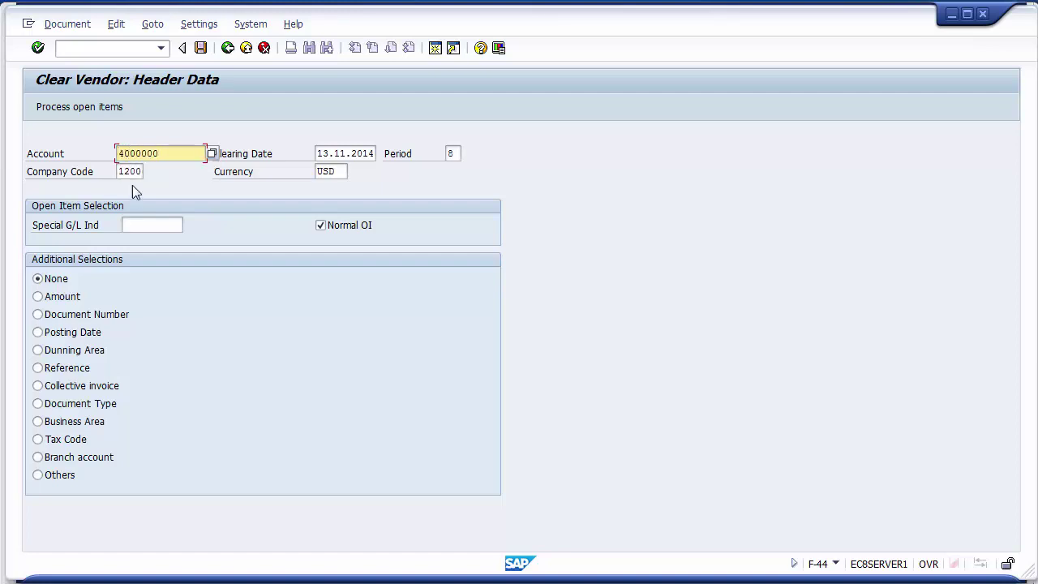
click(137, 224)
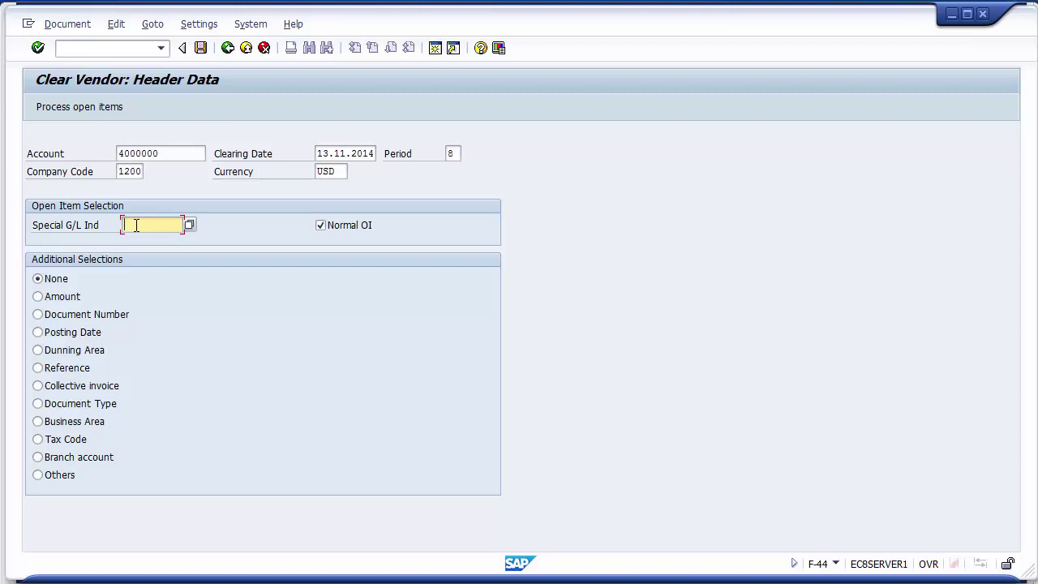
click(190, 225)
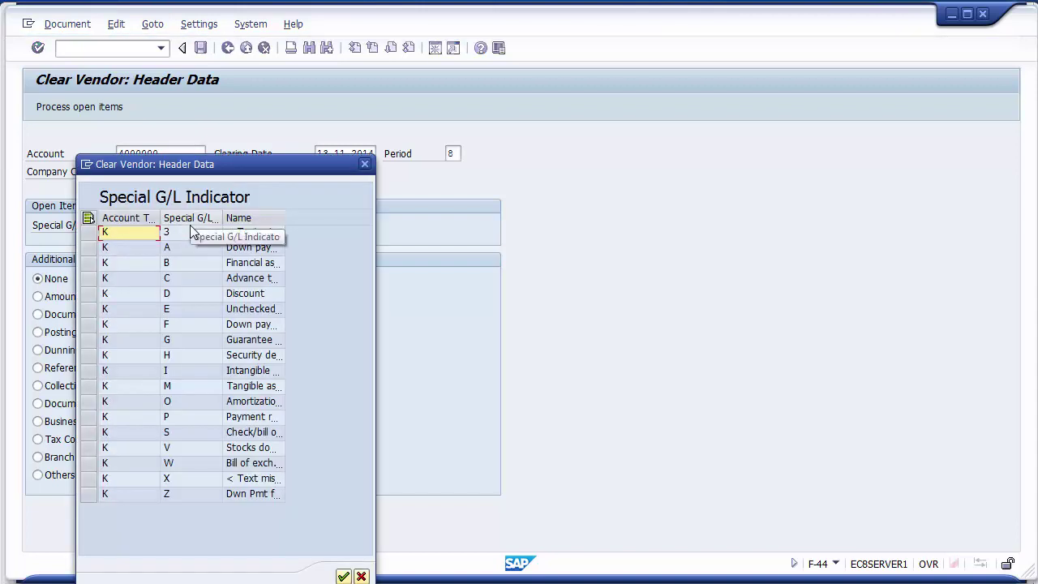
drag(282, 215, 366, 212)
click(176, 278)
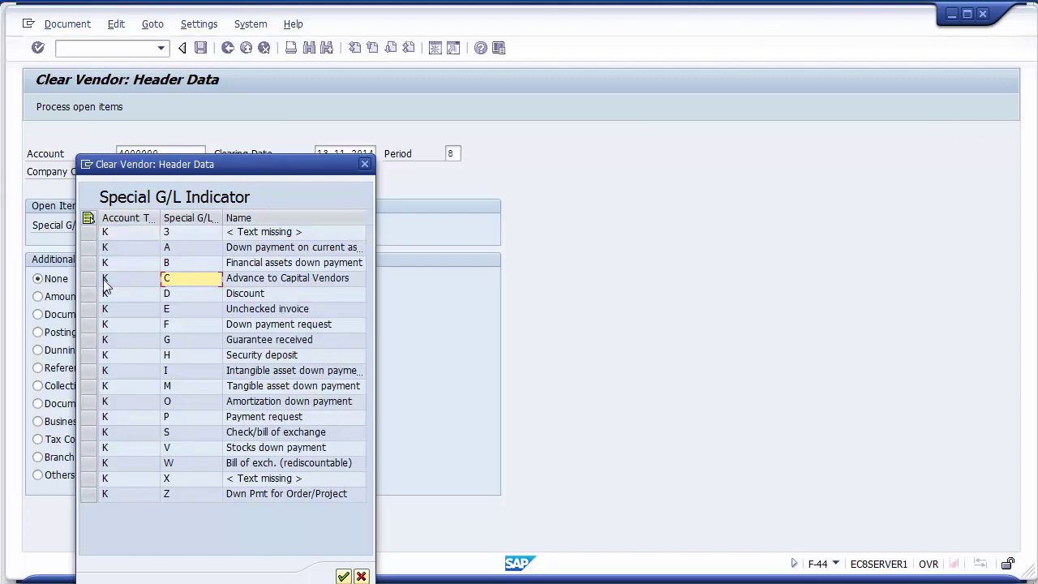
click(344, 575)
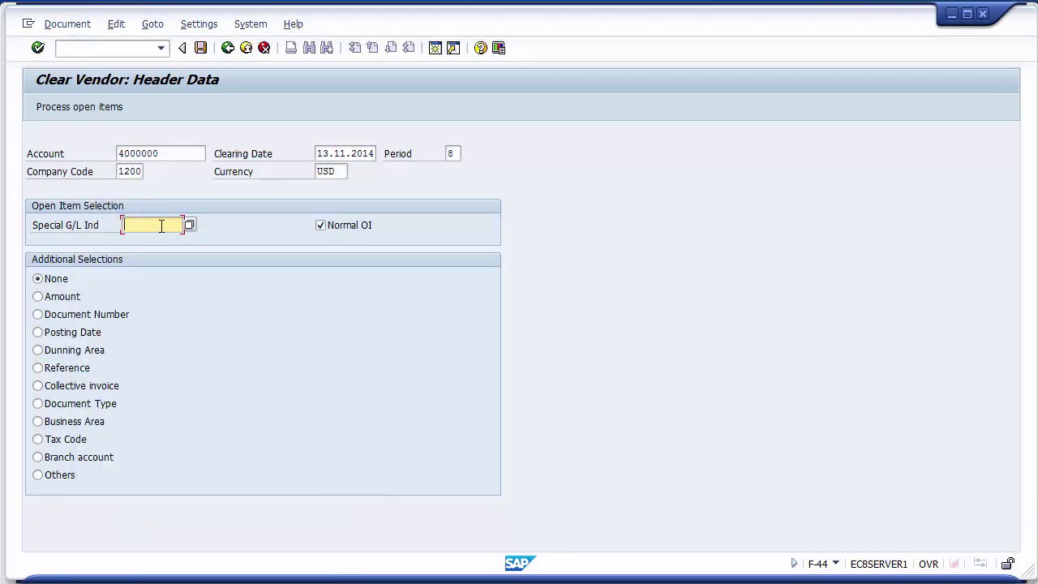
key(Return)
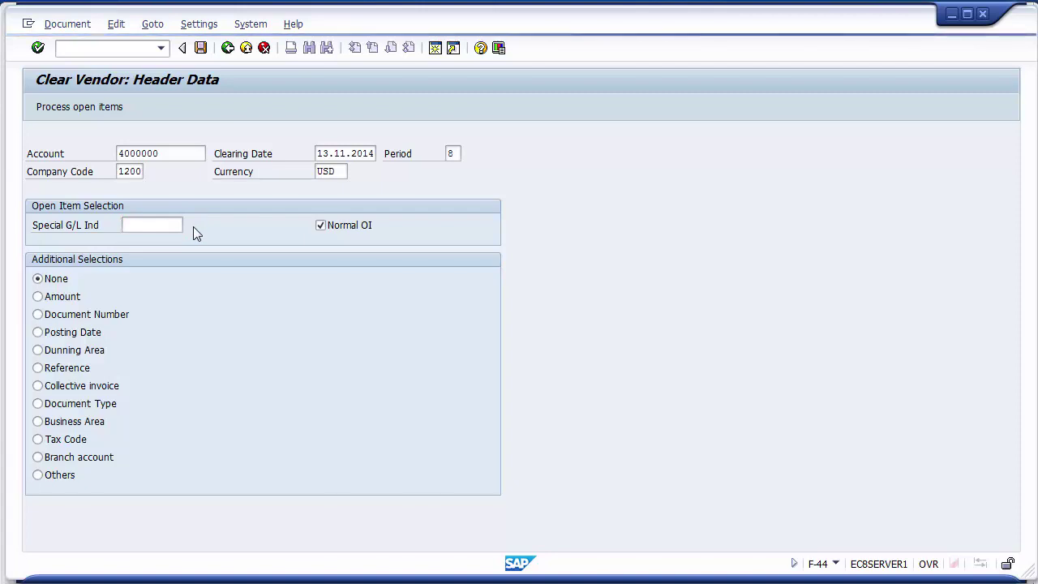
double_click(177, 282)
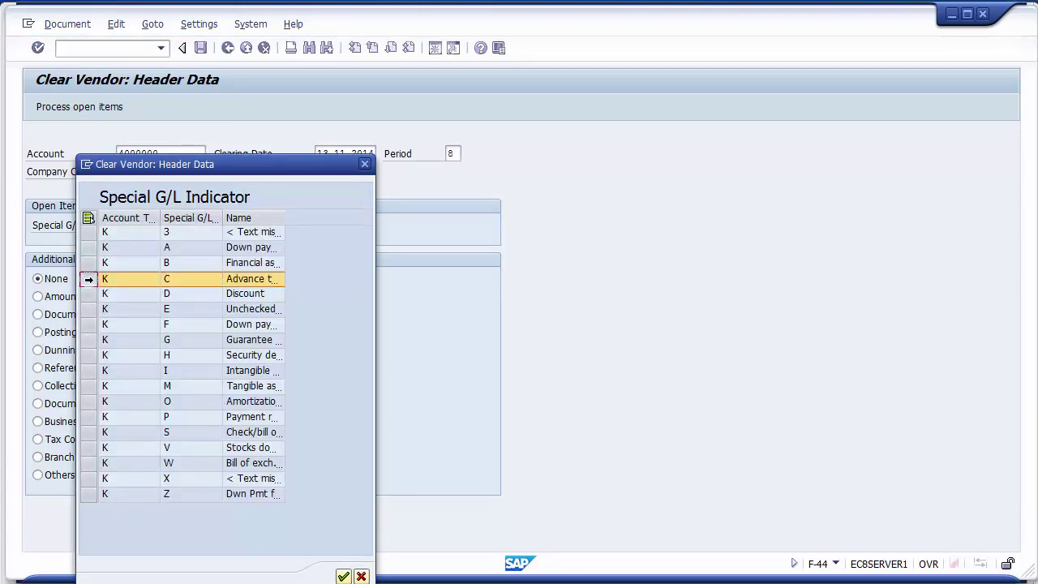
click(343, 577)
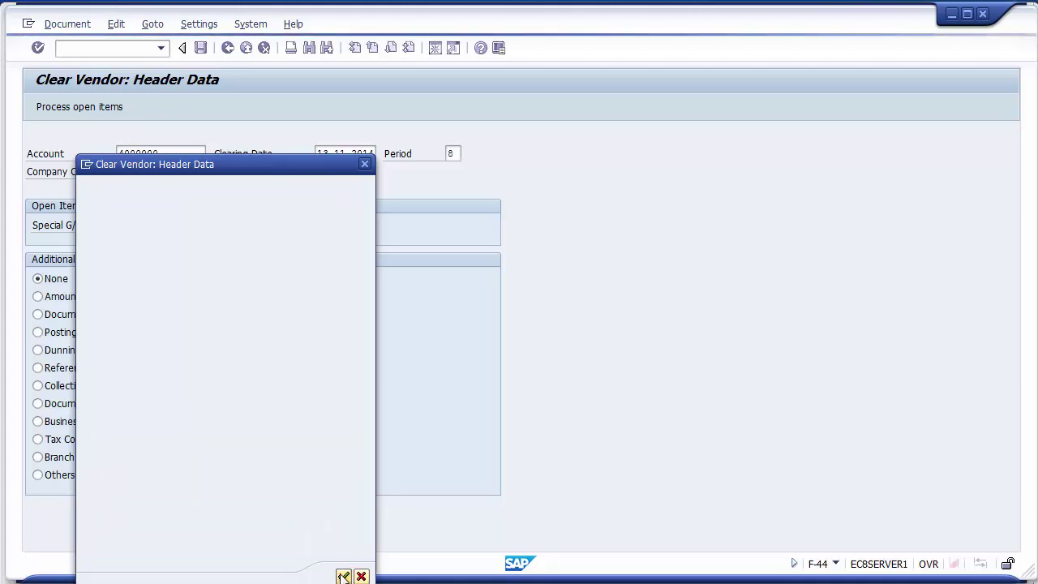
click(166, 226)
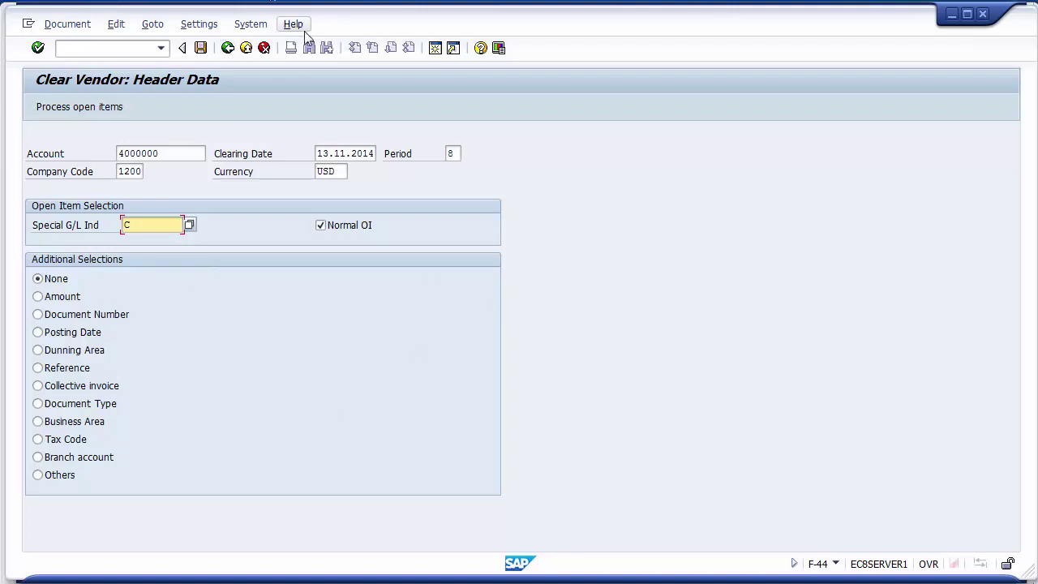
Process the vendor's open items and compare them with the entries in the Vendor Line Item Display.
click(81, 107)
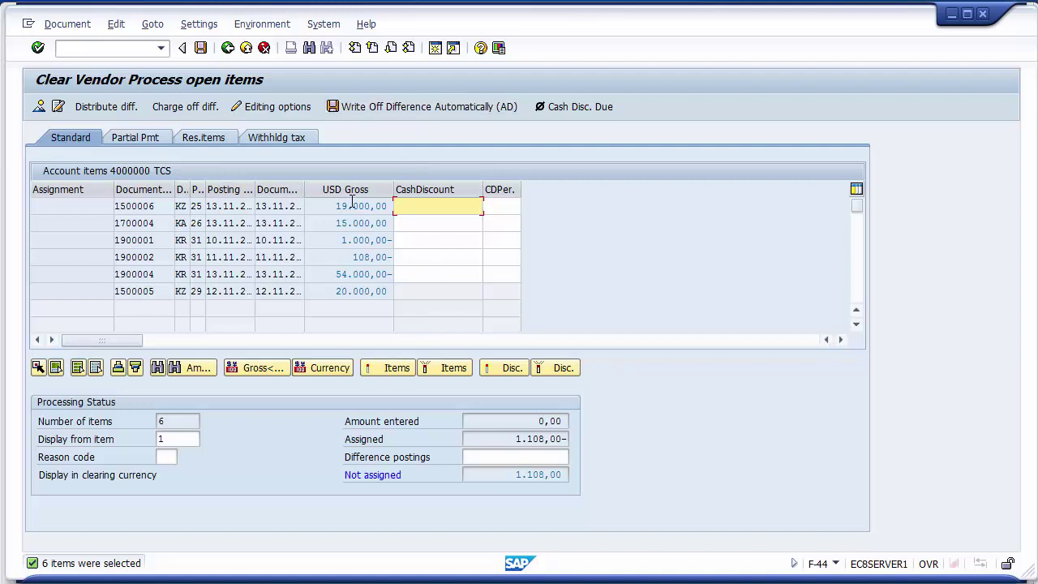
mouse_move(308, 577)
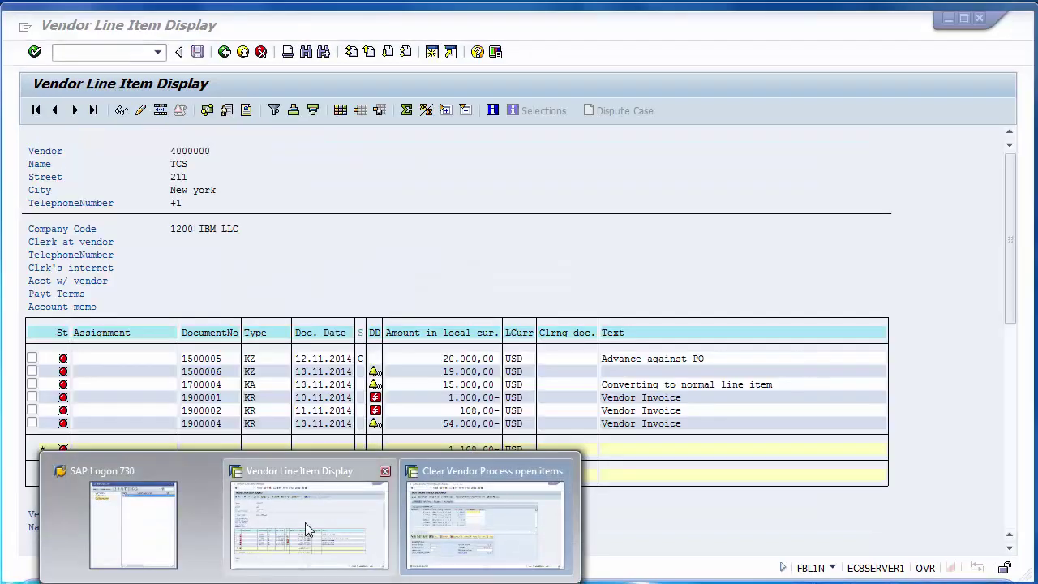
click(305, 522)
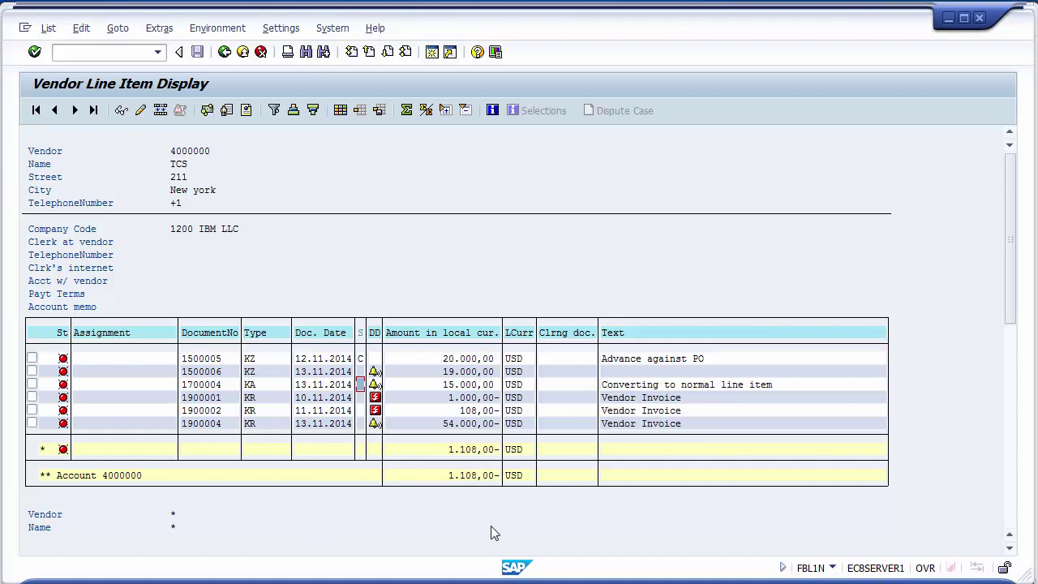
key(alt+Tab)
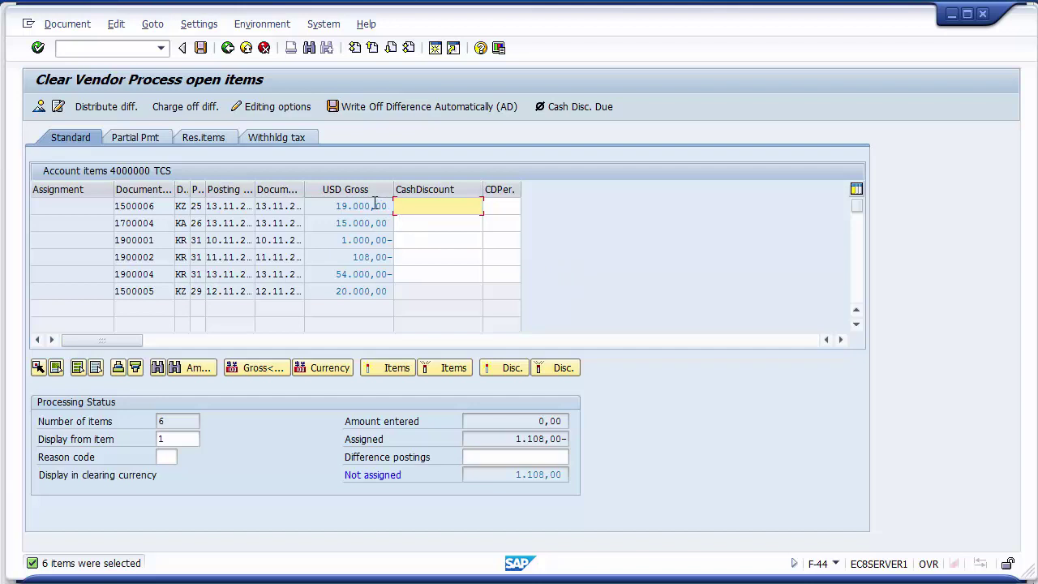
Examine the 20.000,00 and 19.000,00 amounts, select all open items and deactivate them for clearing.
click(348, 292)
drag(348, 293, 394, 292)
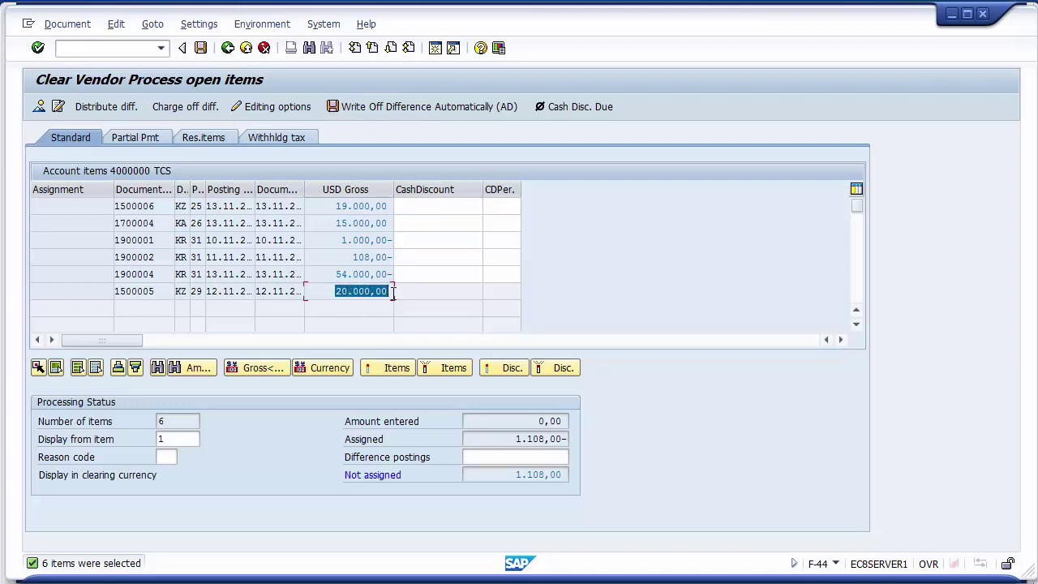
click(322, 292)
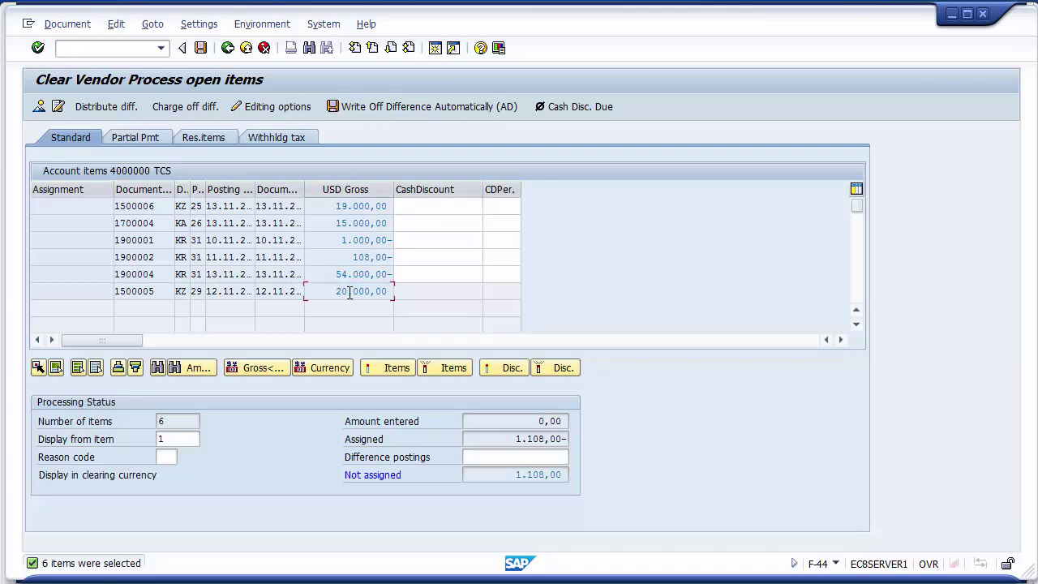
drag(325, 291, 388, 295)
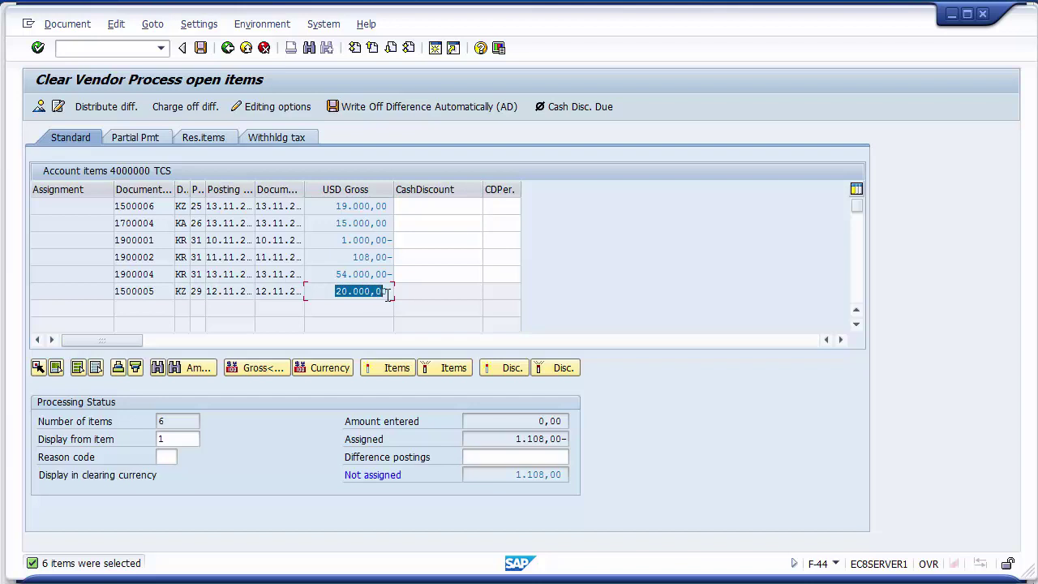
click(329, 207)
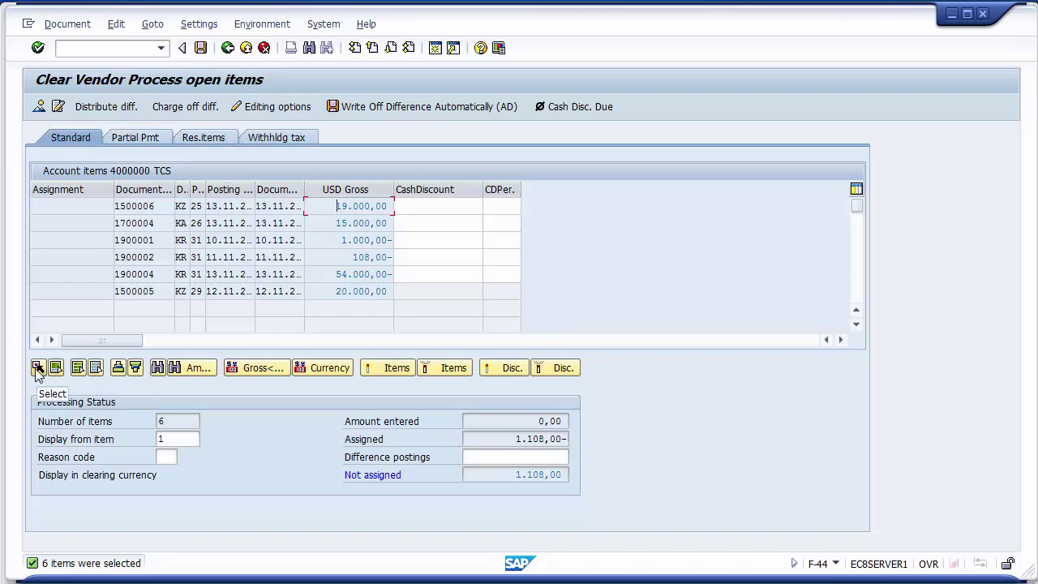
click(79, 369)
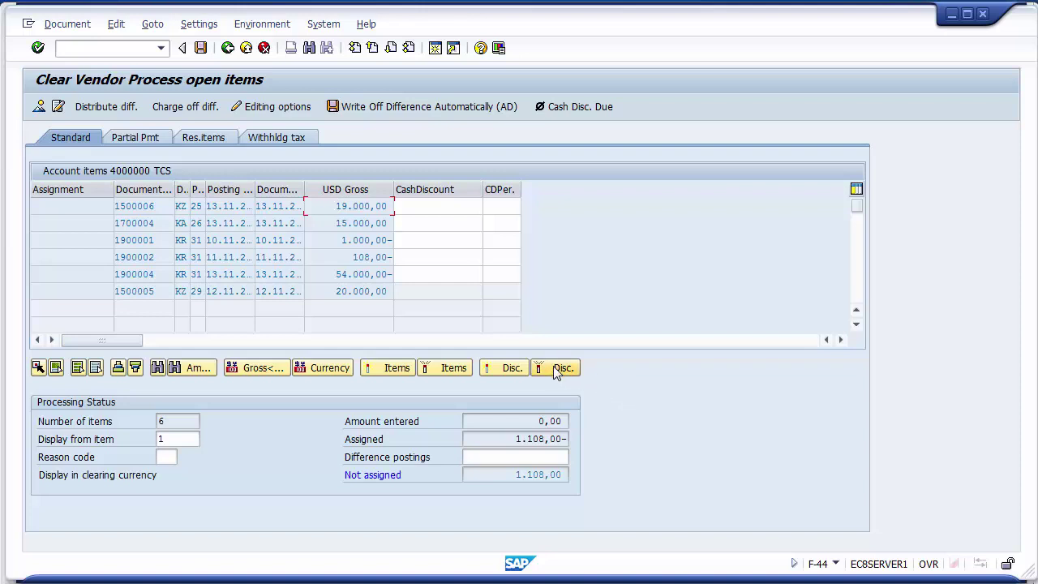
click(451, 369)
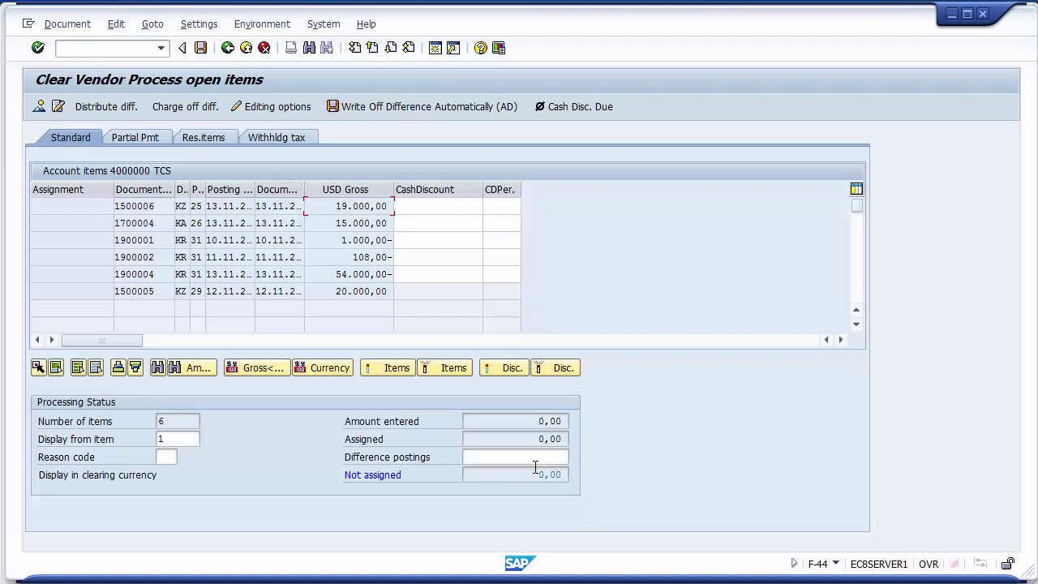
Activate the 54.000,00- invoice with the 20.000,00, 19.000,00 and 15.000,00 items for clearing, and check the Not assigned amount.
click(355, 291)
double_click(362, 274)
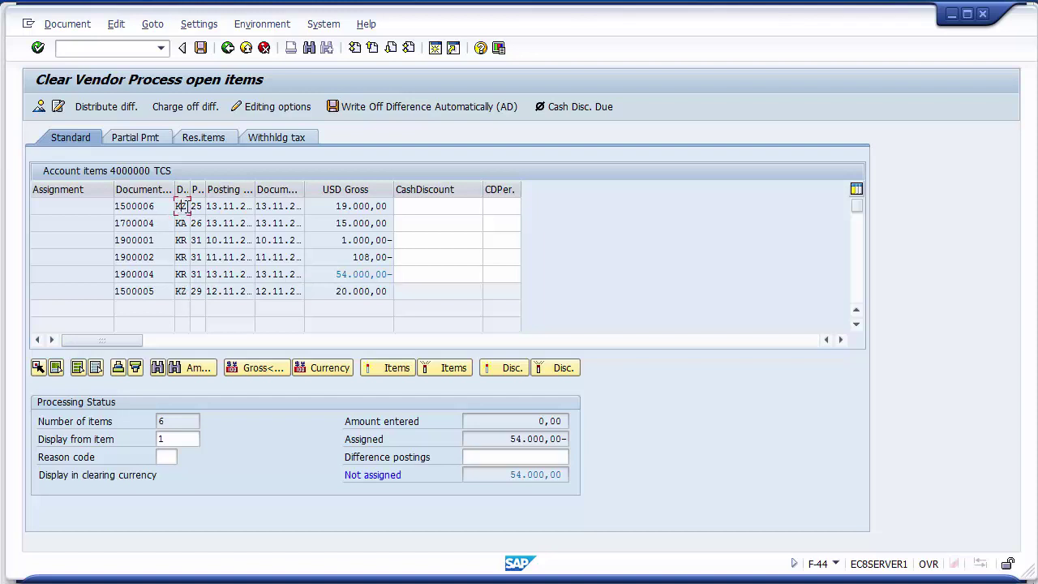
double_click(356, 292)
double_click(356, 206)
double_click(360, 223)
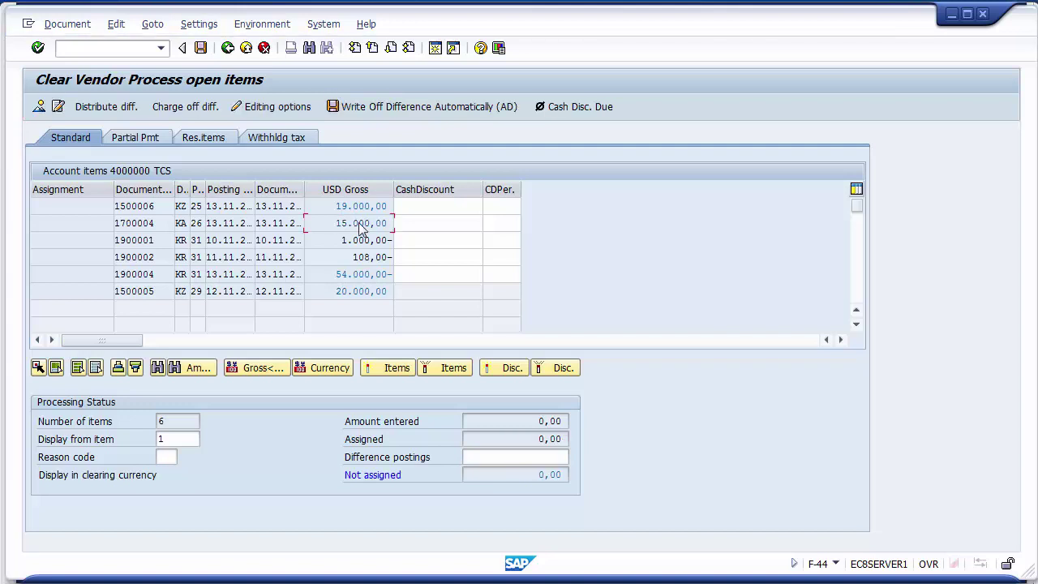
click(391, 275)
drag(532, 474, 566, 477)
click(539, 477)
click(538, 477)
click(537, 478)
click(499, 477)
Simulate the vendor clearing and post the document.
click(62, 29)
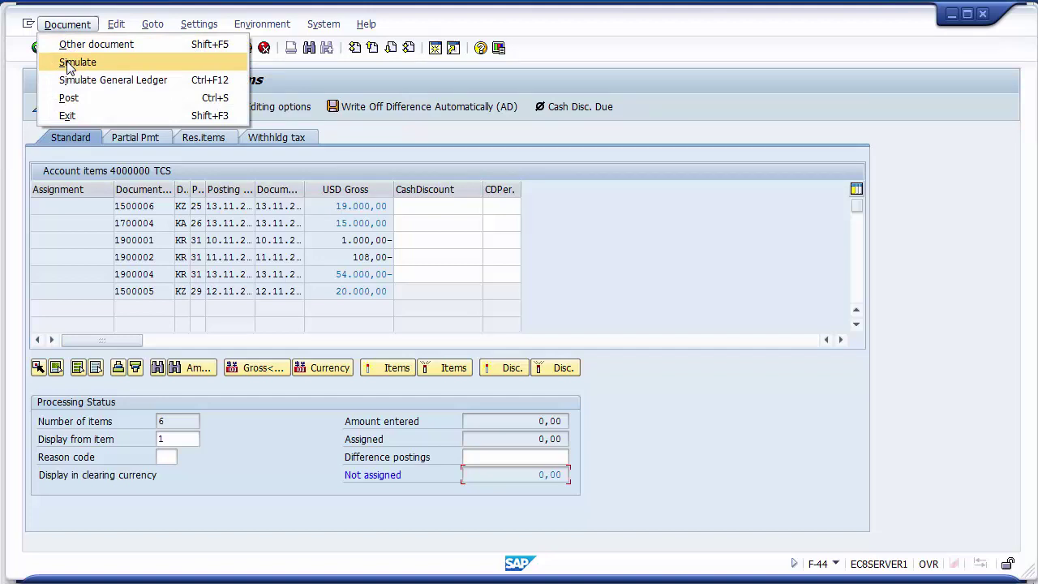
click(69, 63)
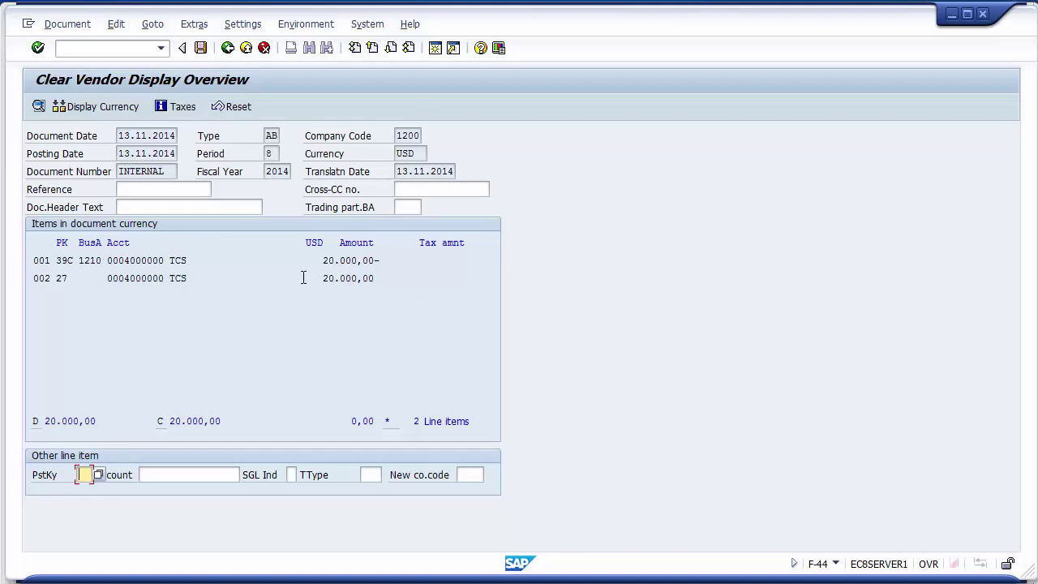
click(201, 48)
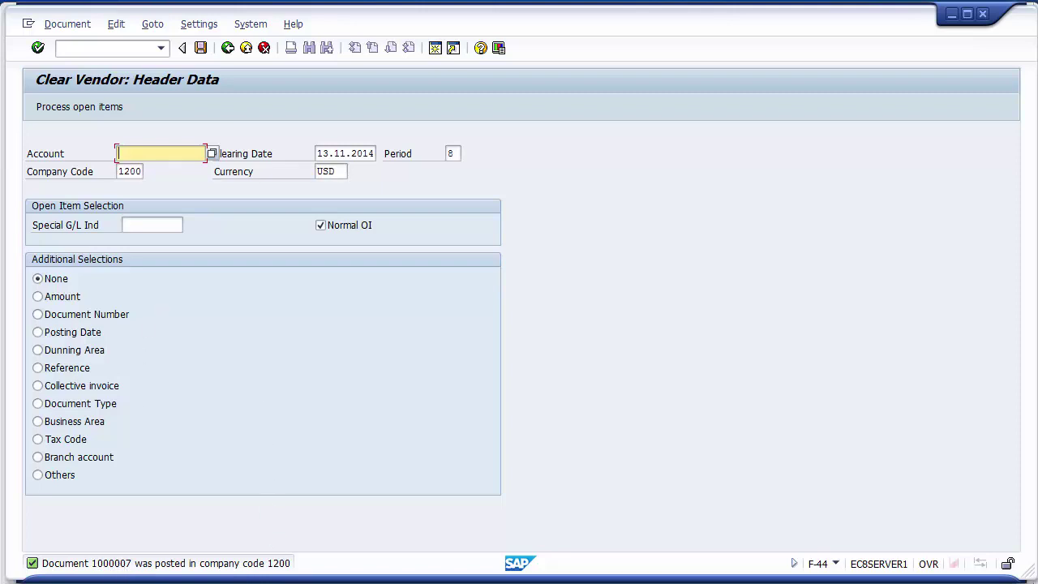
Rerun the Vendor Line Item Display for open items at 13.11.2014 and review which items are still open.
mouse_move(313, 544)
click(300, 496)
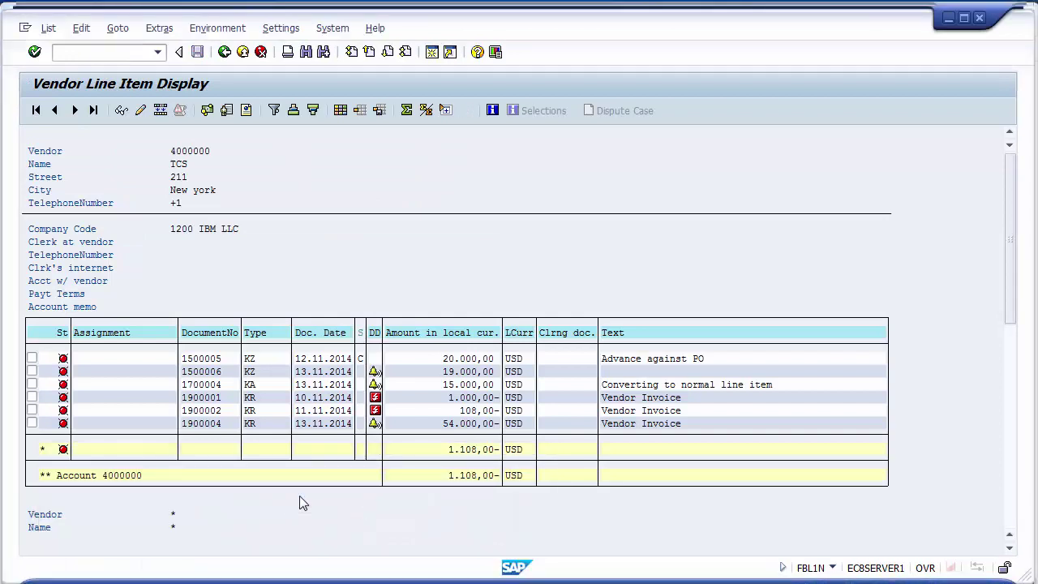
click(410, 230)
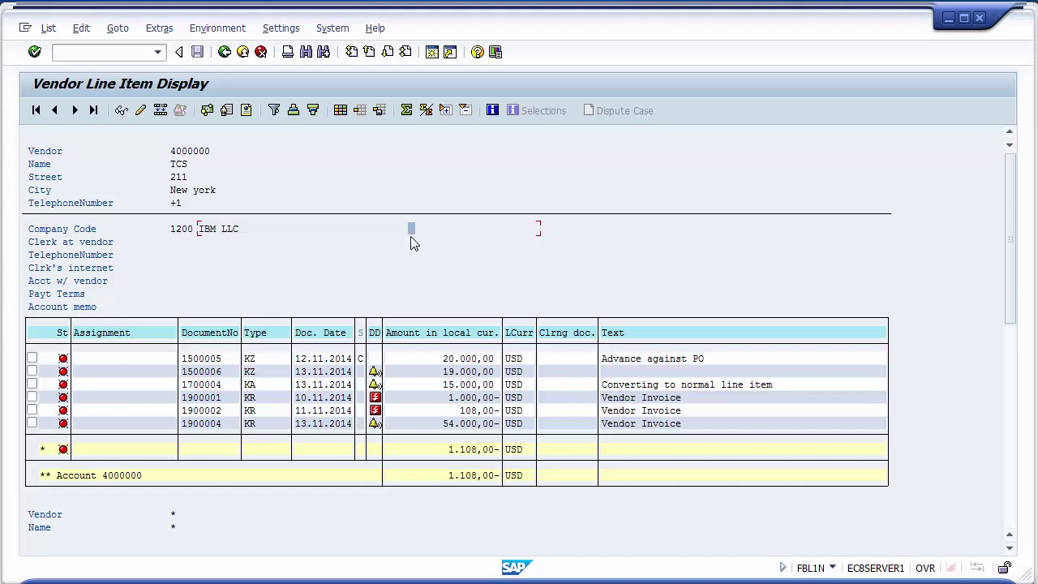
click(361, 333)
click(219, 56)
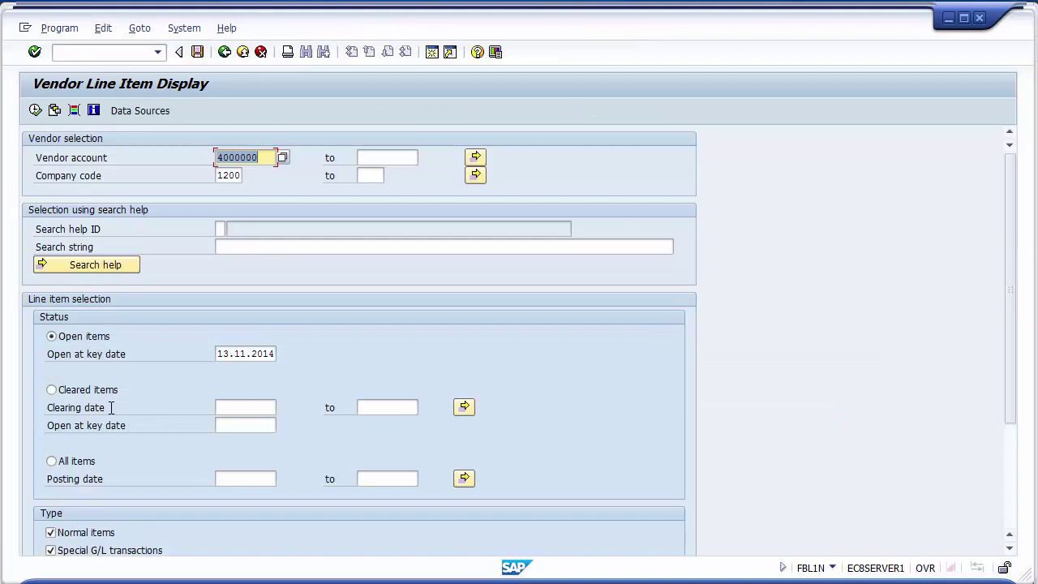
click(35, 111)
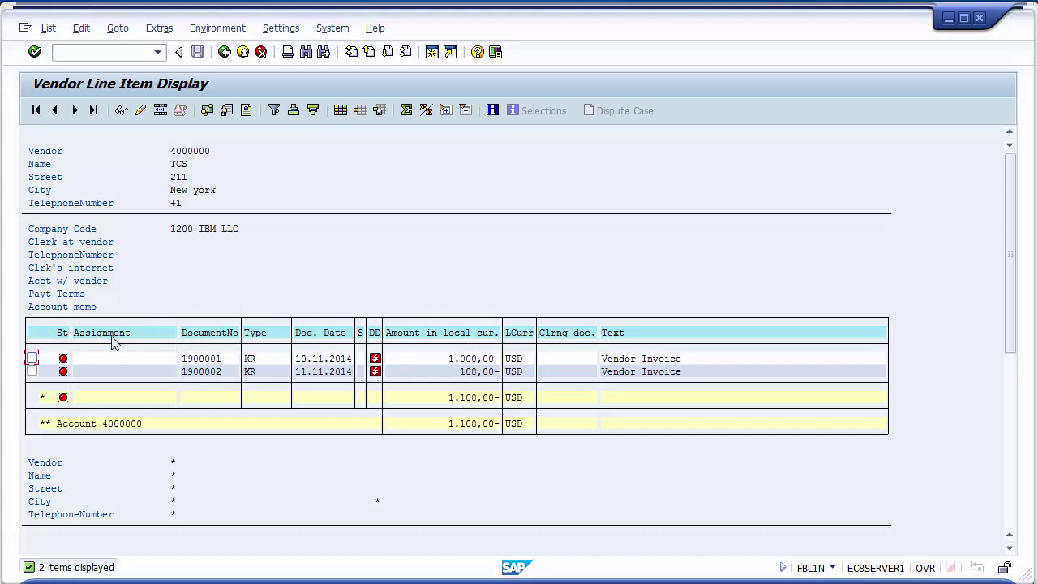
Rerun the Vendor Line Item Display for cleared items with clearing dates from 13.11.2014 to 13.11.2014.
mouse_move(65, 374)
click(225, 52)
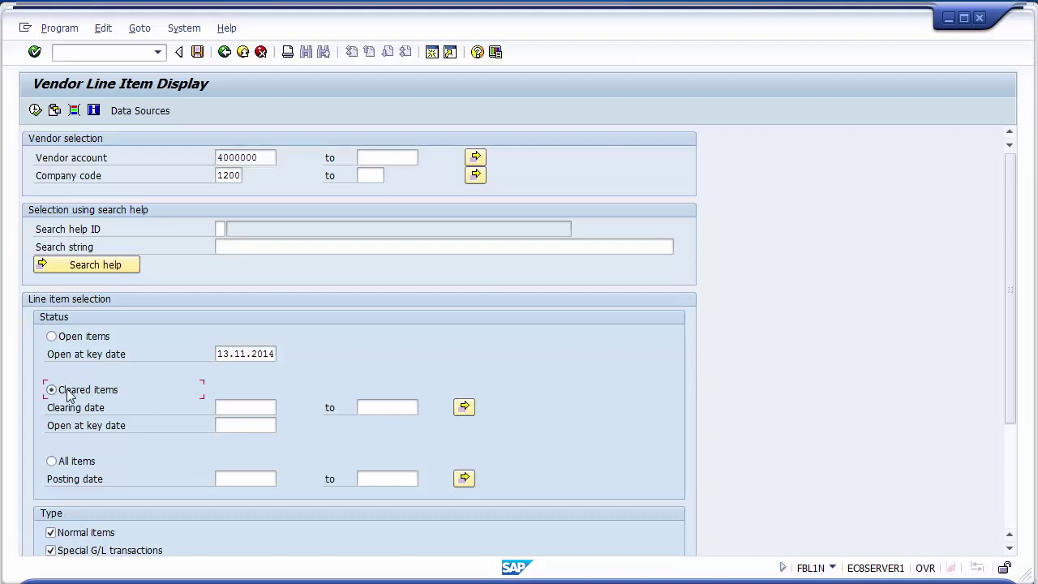
click(229, 406)
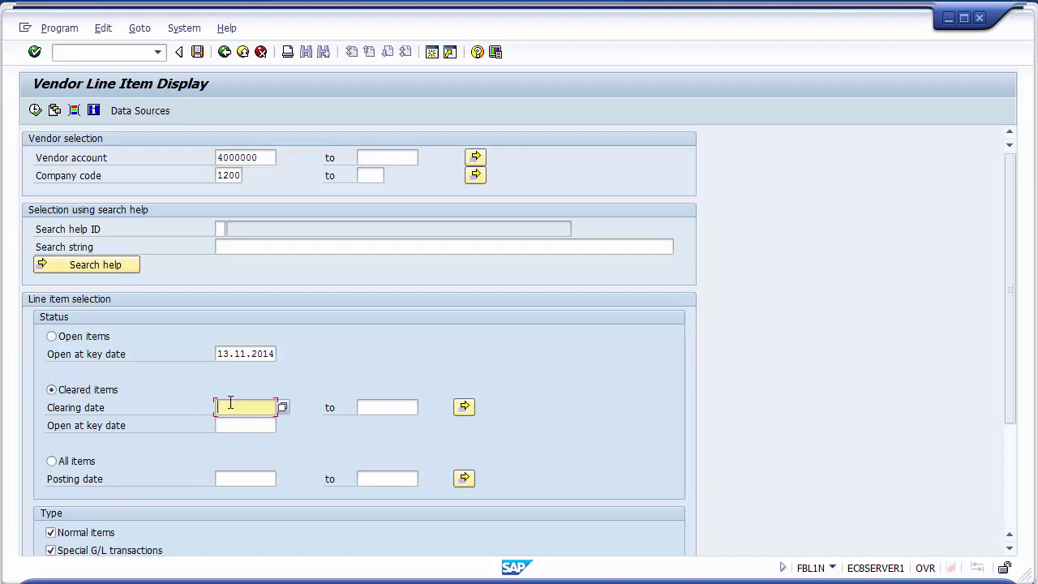
click(386, 412)
click(234, 408)
click(378, 411)
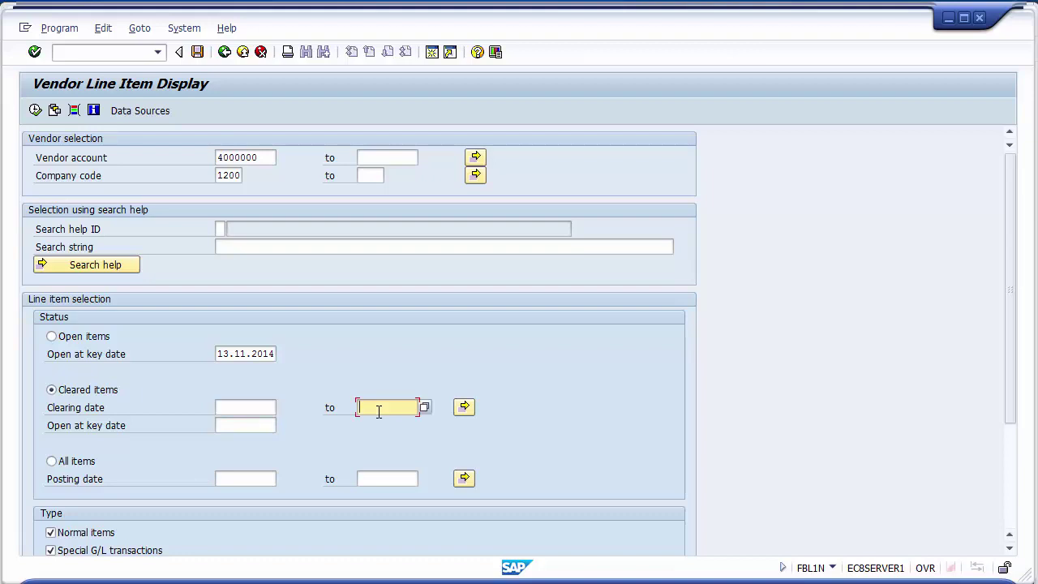
click(250, 408)
click(379, 404)
click(236, 408)
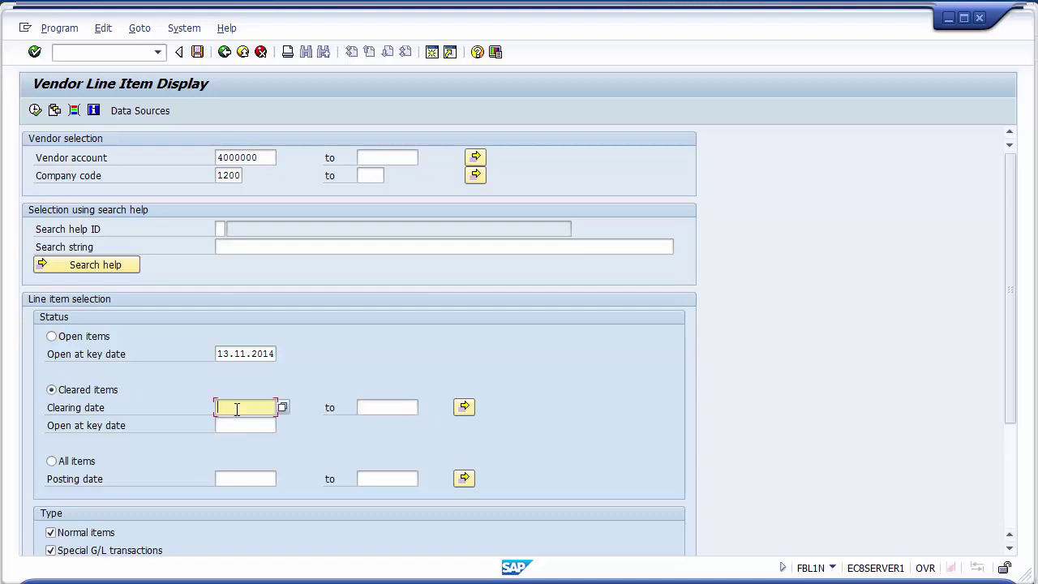
key(Down)
key(Return)
key(Tab)
key(Down)
key(Down)
key(Down)
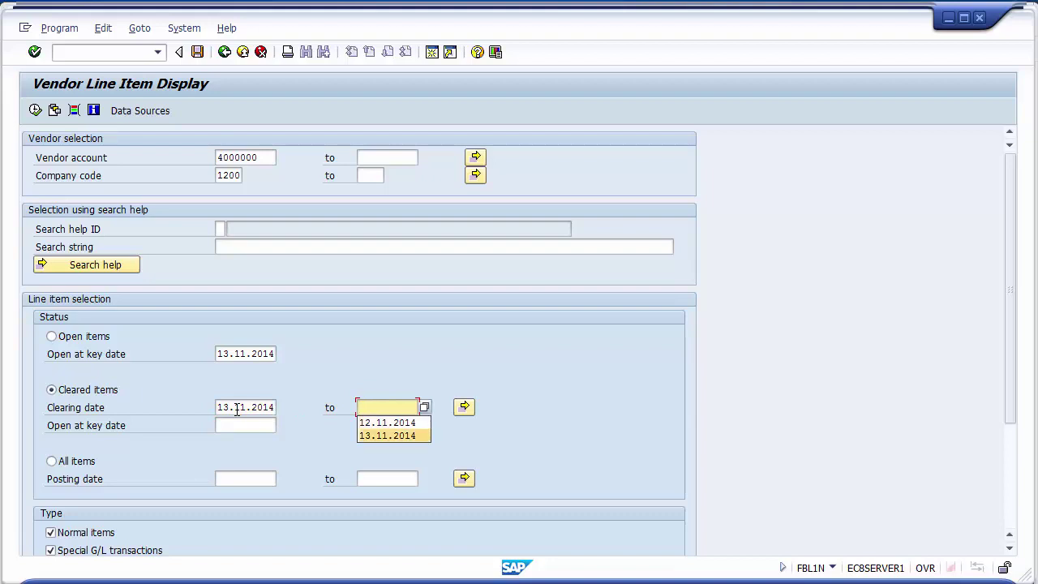
key(Return)
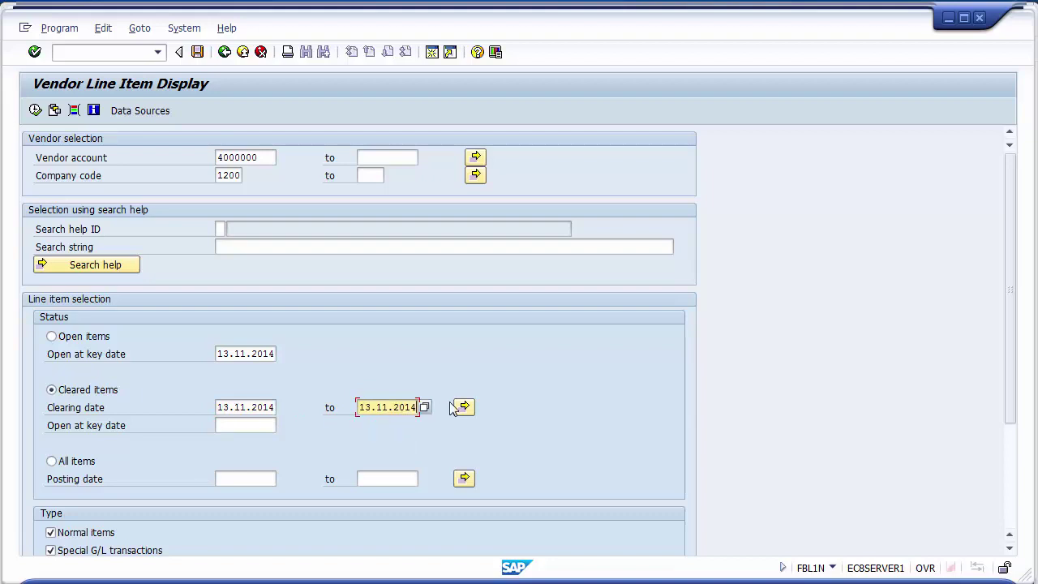
click(35, 110)
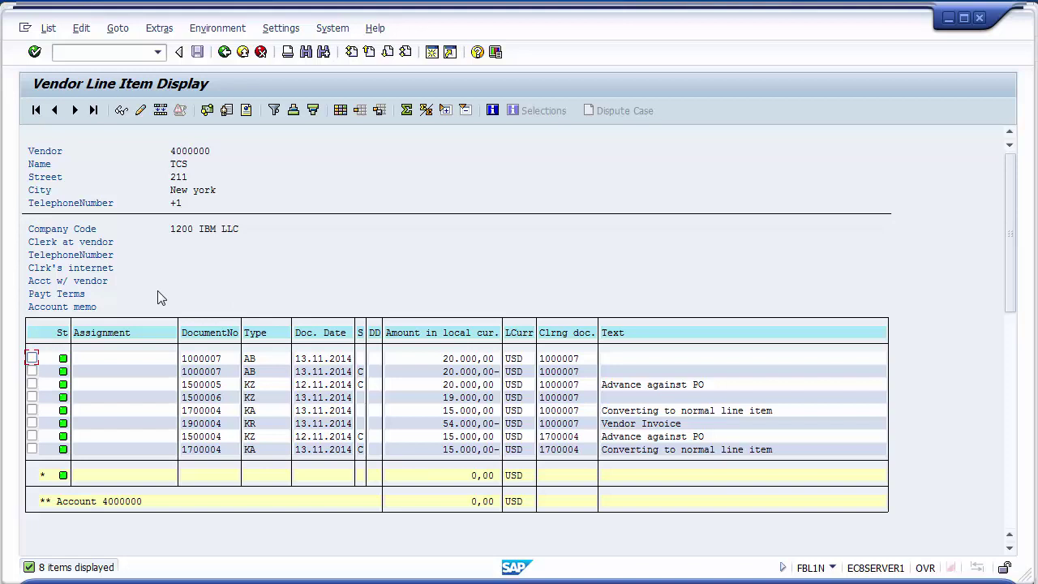
Leave the line item display for SAP Easy Access and switch to the Unit Testing slide in PowerPoint.
click(224, 52)
key(alt+Tab)
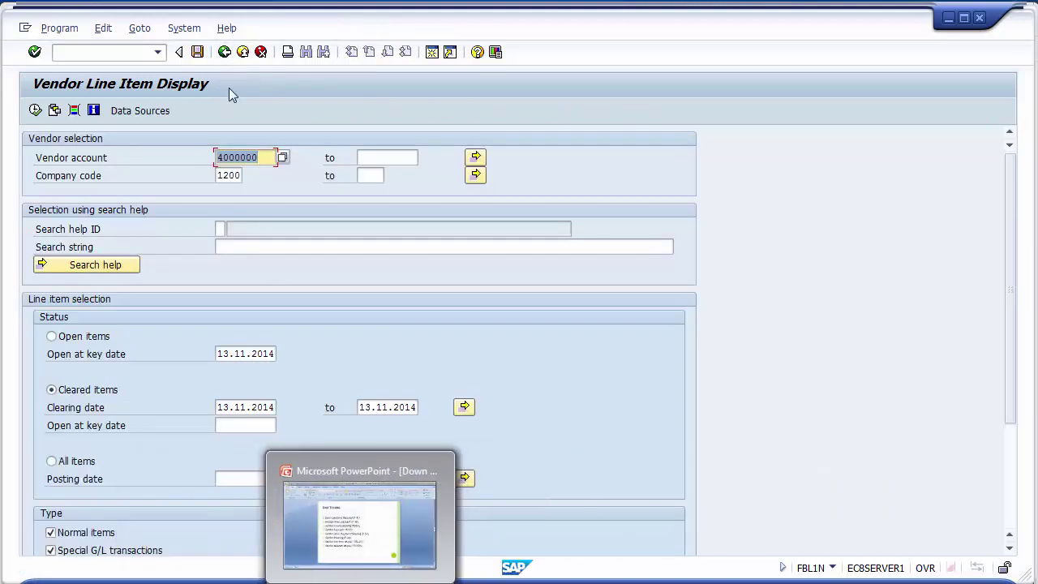
click(243, 52)
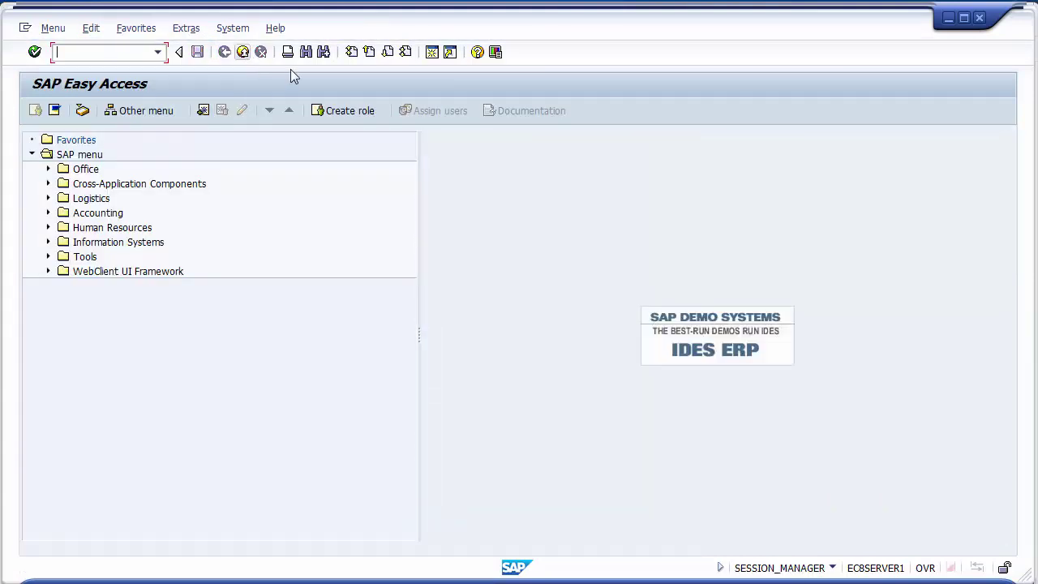
key(alt+Tab)
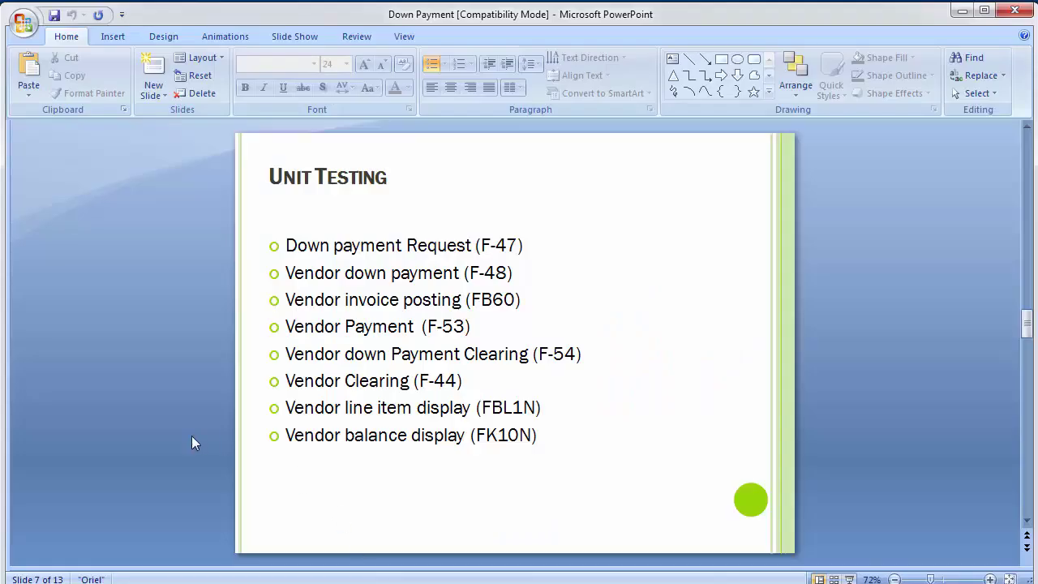
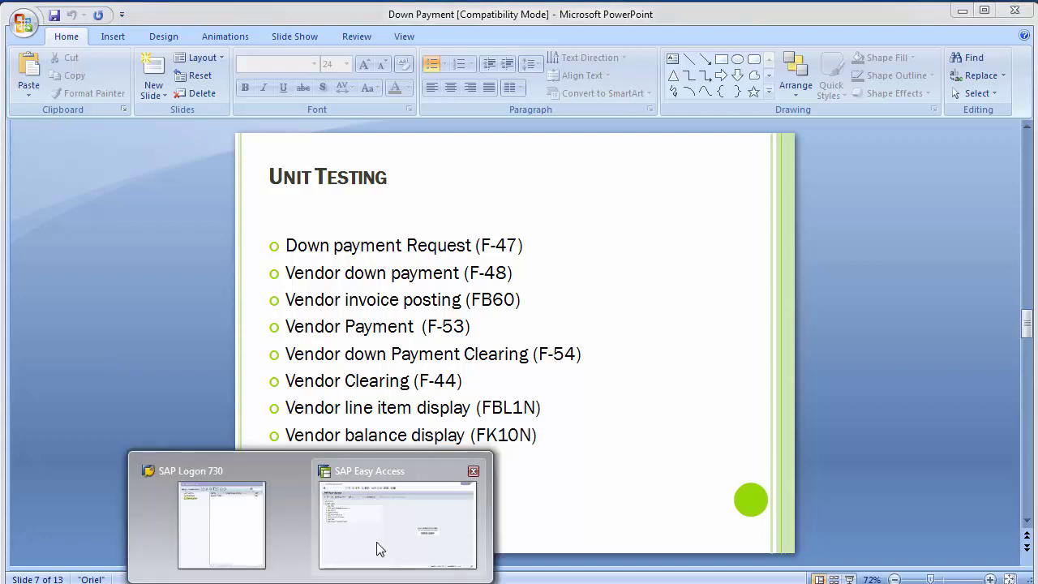
click(378, 549)
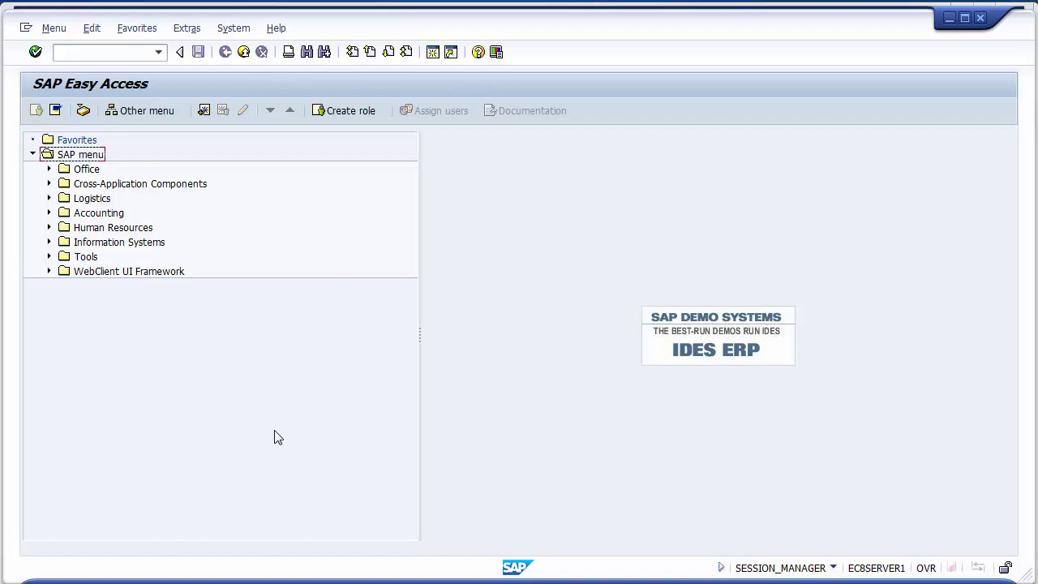
click(357, 578)
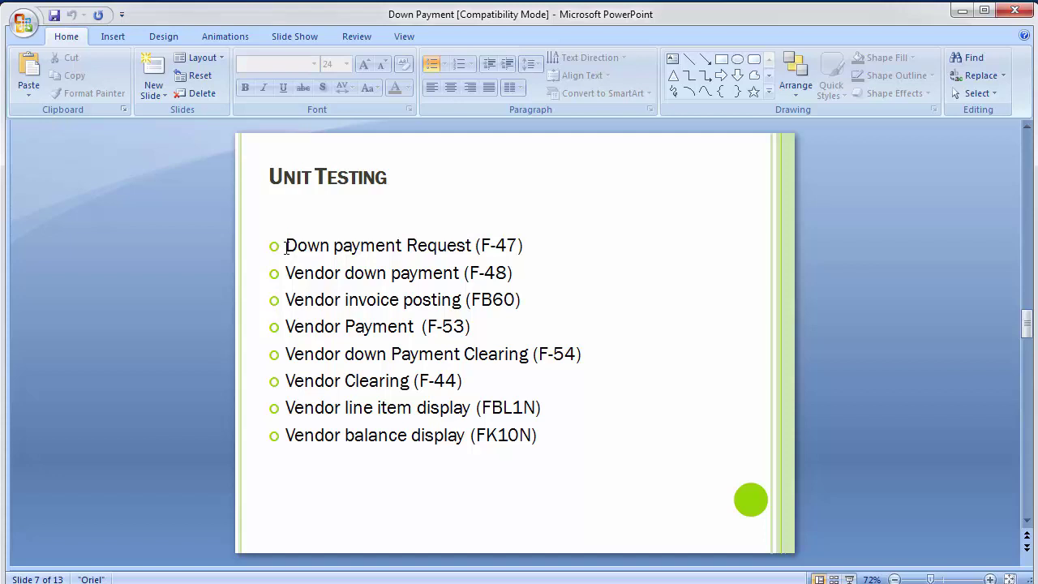
Delete the Down payment Request (F-47) line from the Unit Testing slide.
drag(286, 248, 541, 245)
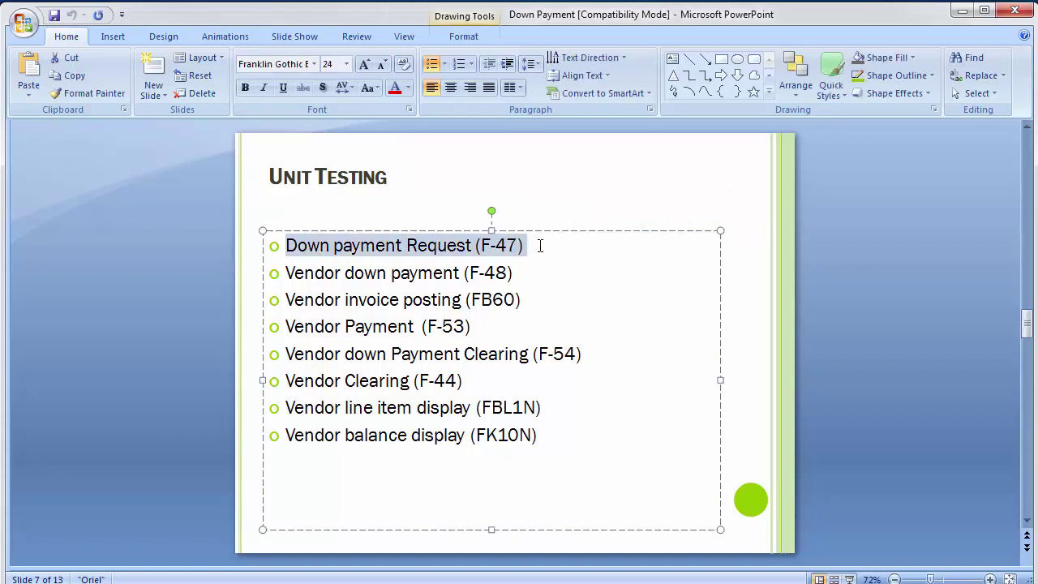
key(Delete)
click(161, 240)
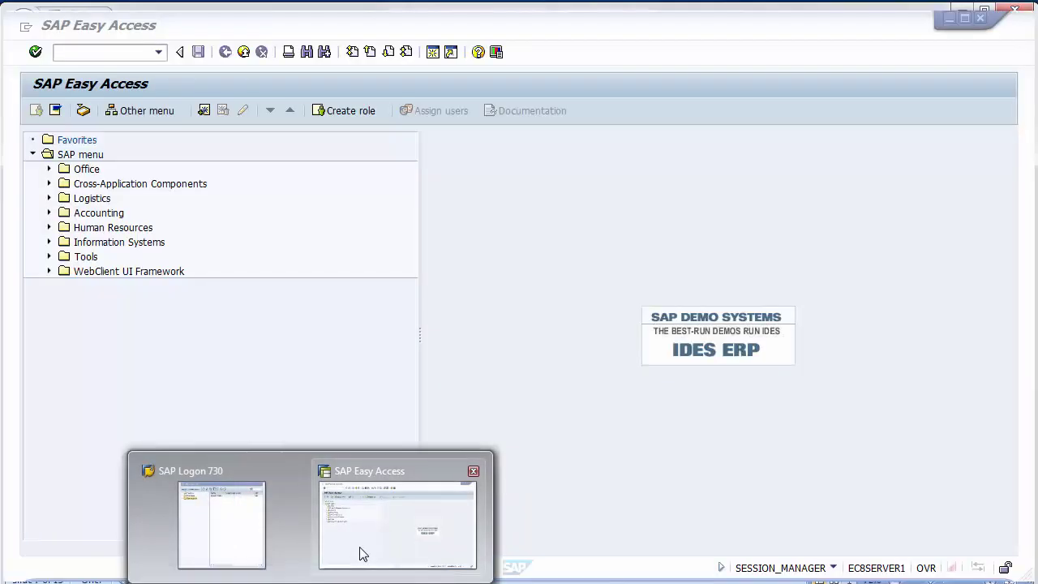
Switch to SAP and run FBL1N for the vendor's open items in company code 1200, including special G/L transactions.
click(359, 556)
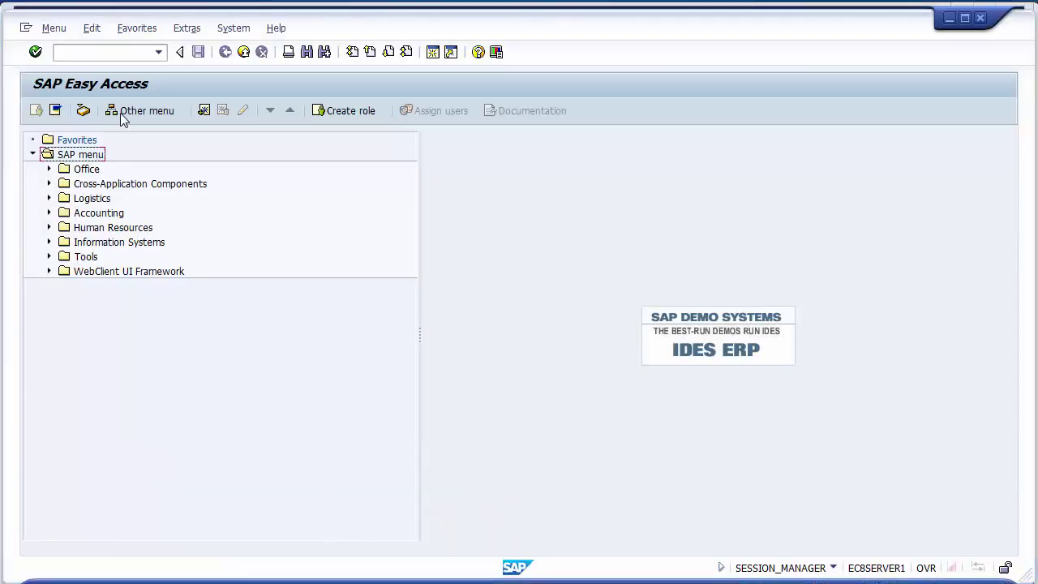
click(93, 53)
text(fbl1n)
key(Return)
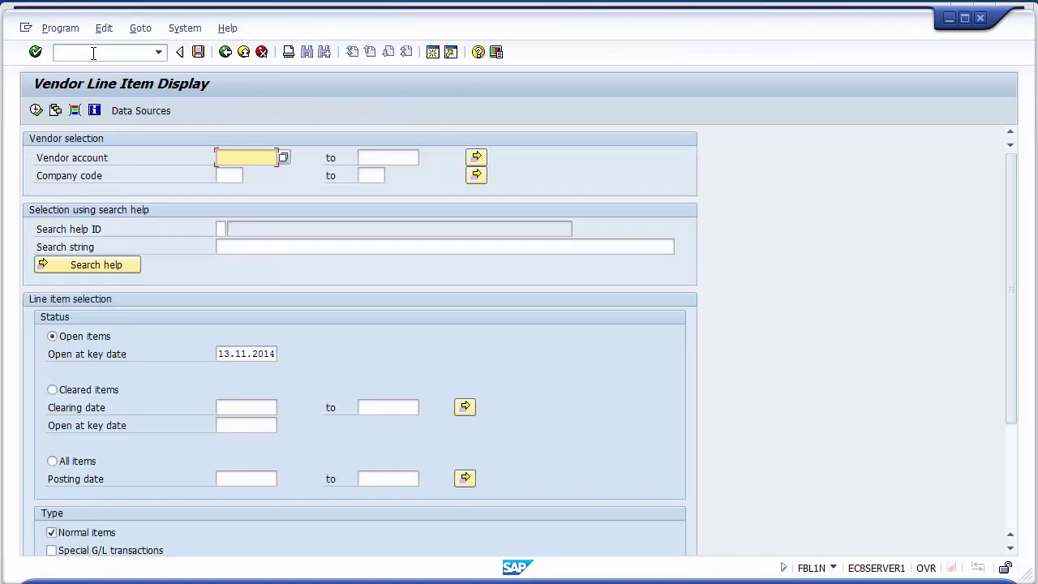
text(4000000)
key(Tab)
text(1200)
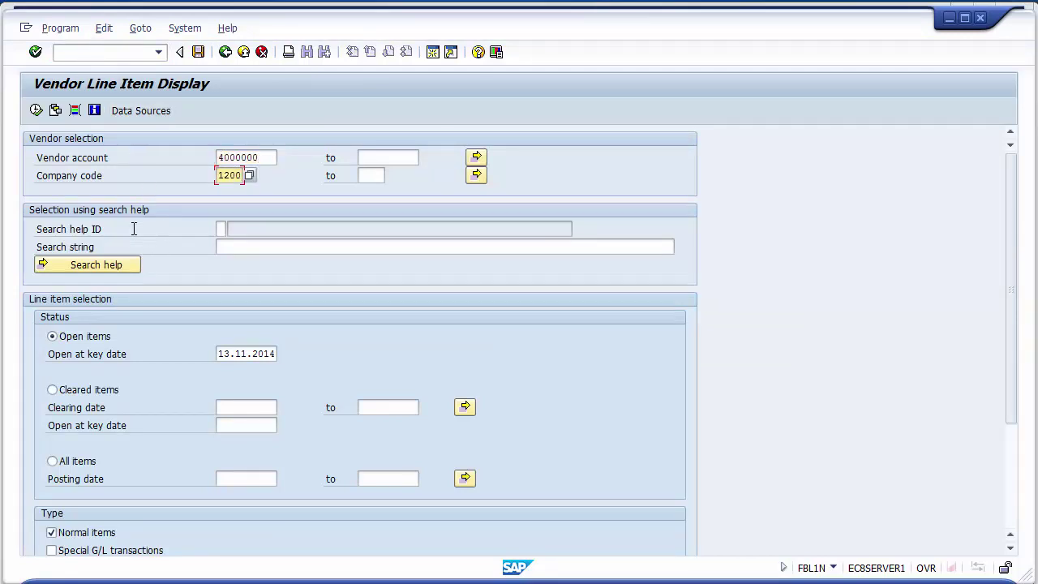
click(93, 552)
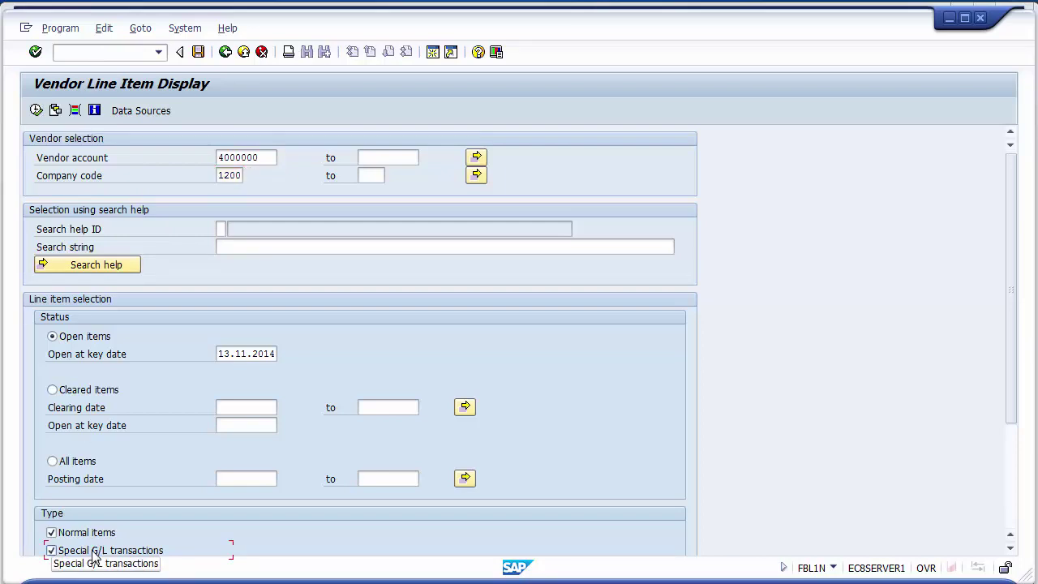
drag(1013, 326, 821, 419)
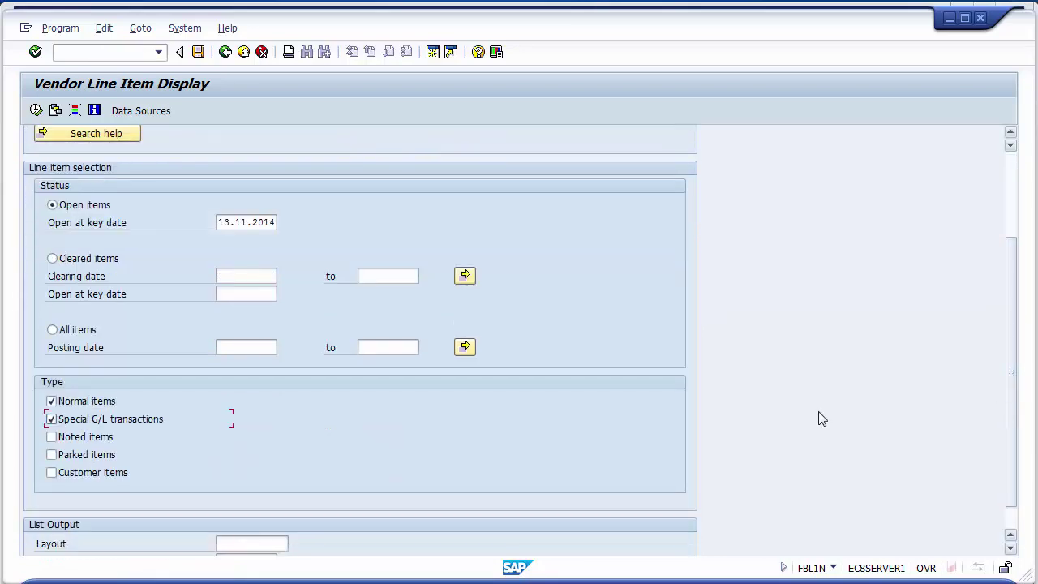
click(36, 110)
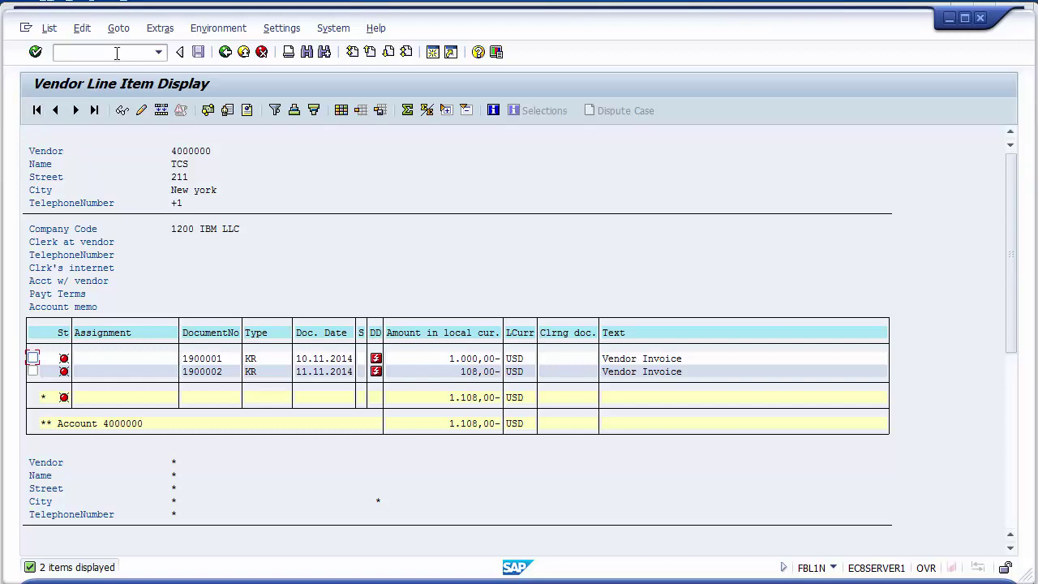
Open a second SAP session and start the vendor down payment posting with transaction F-48.
click(433, 52)
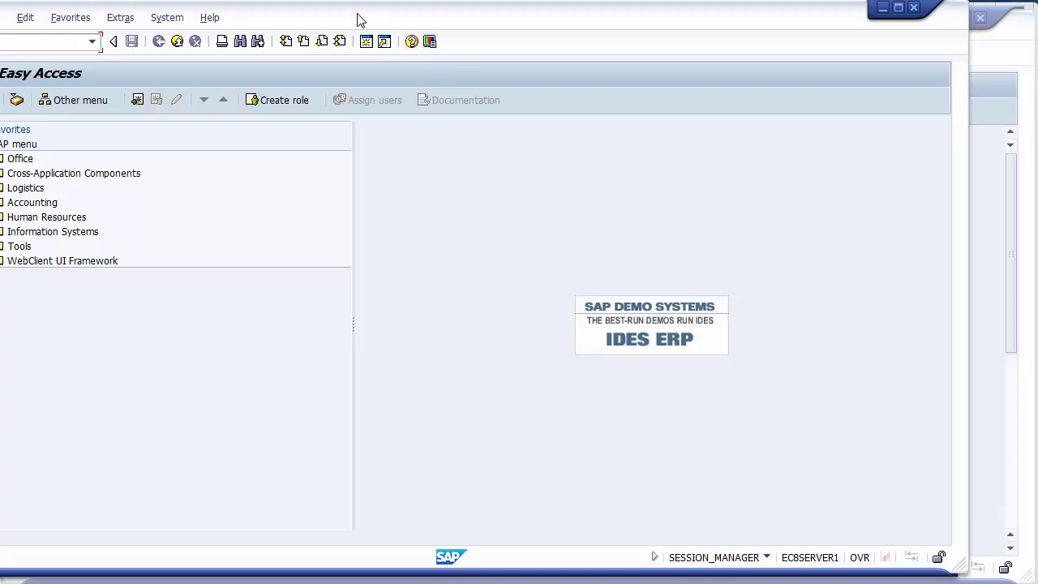
drag(358, 14, 414, 24)
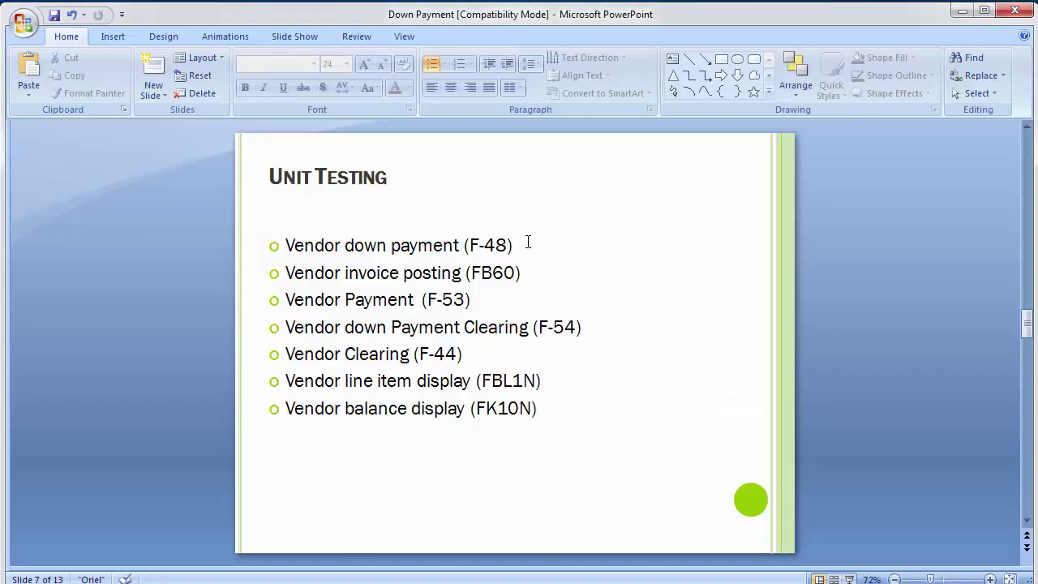
click(465, 540)
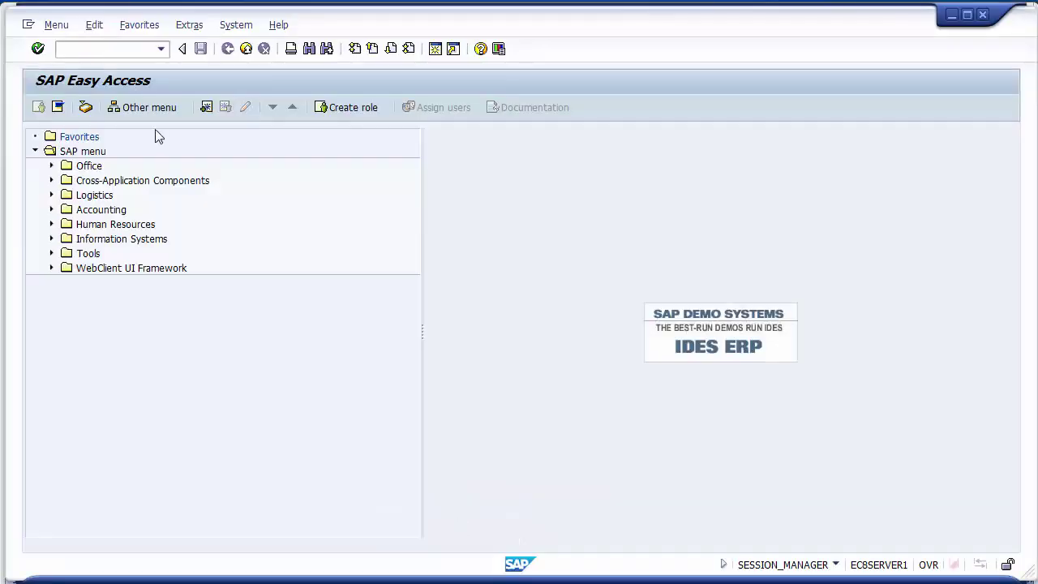
click(115, 47)
text(f-48)
key(Return)
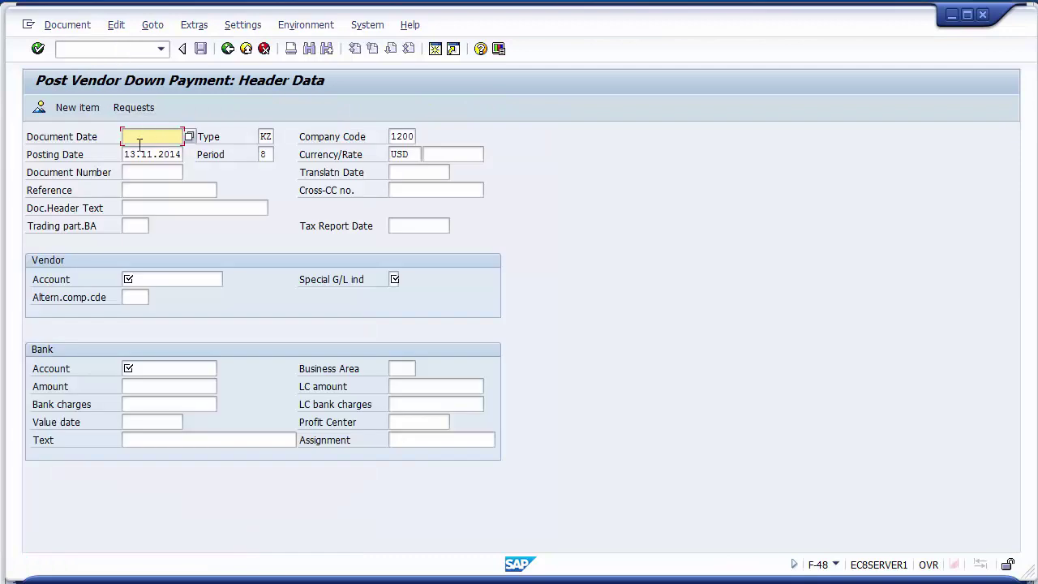
Set the down payment's document date to 13.11.2014 and move on to the vendor account entry.
click(143, 135)
click(140, 147)
key(Tab)
key(Tab)
key(Tab)
key(Tab)
key(Tab)
key(Tab)
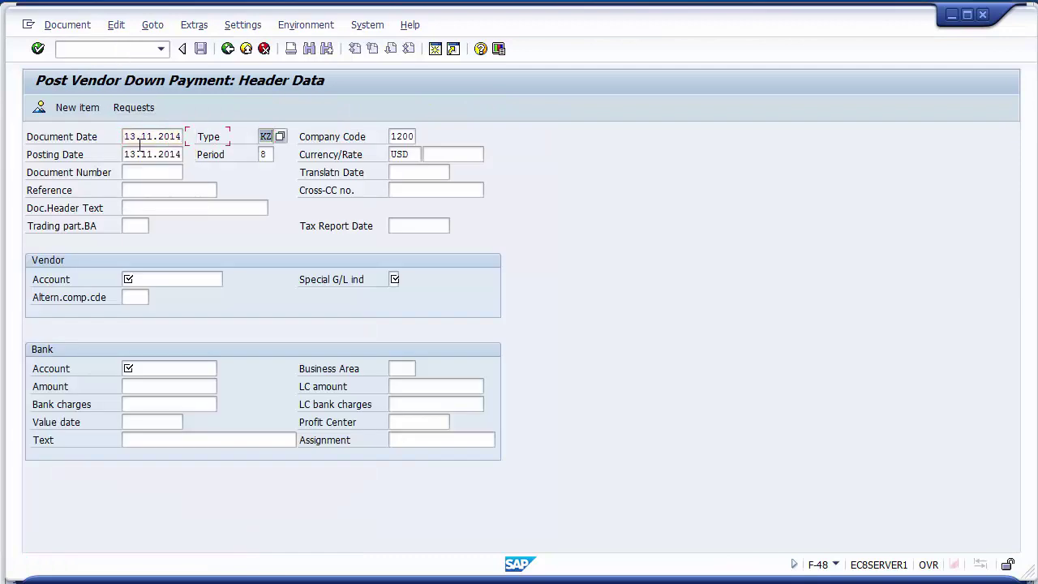
key(Tab)
key(Tab)
key(Tab)
key(Tab)
key(Tab)
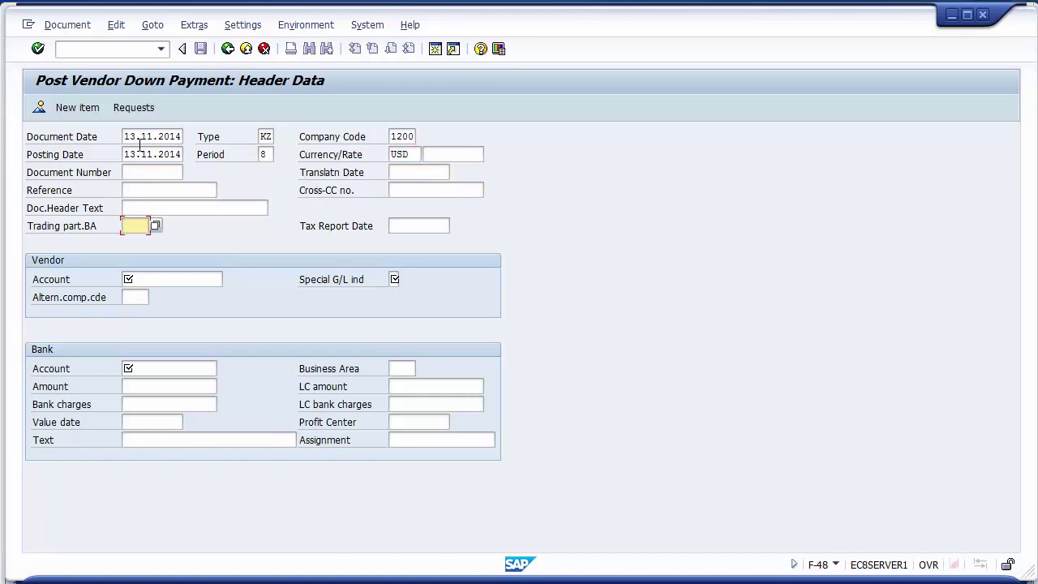
key(Tab)
key(Tab)
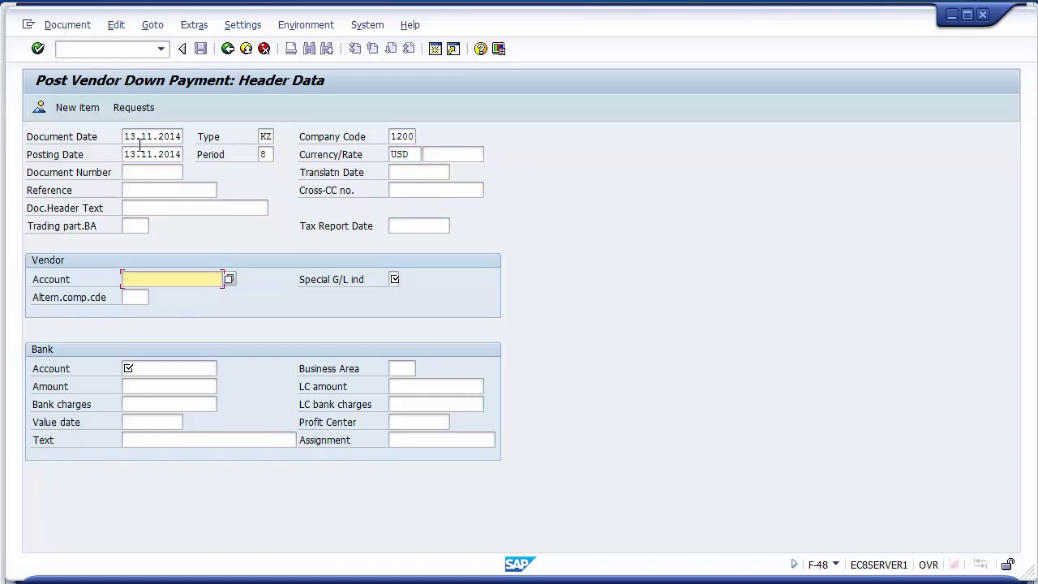
Enter the vendor account and set the special G/L indicator to C.
key(BackSpace)
key(Down)
key(Return)
key(Tab)
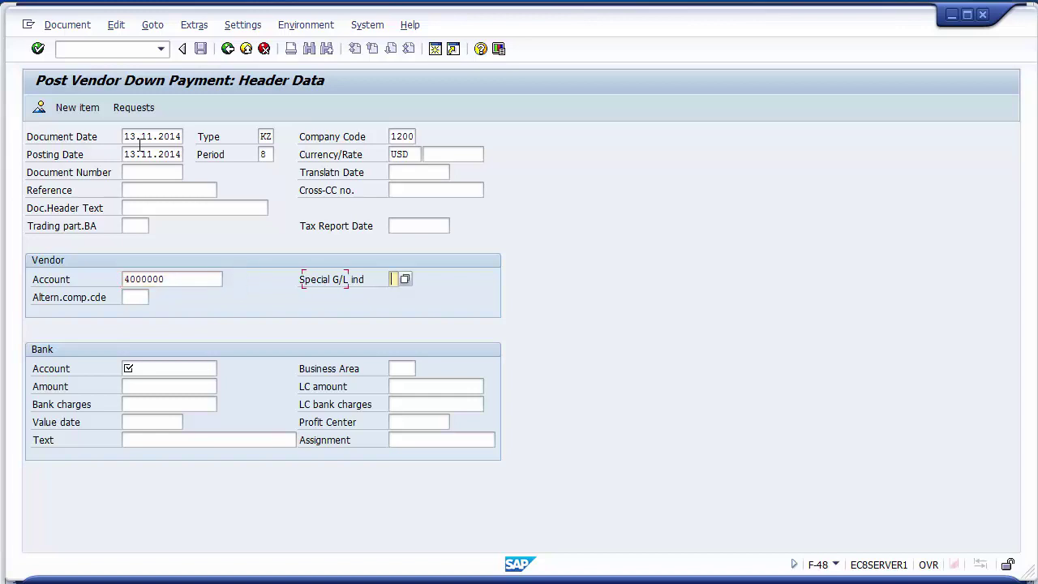
key(BackSpace)
key(Down)
key(Return)
Enter the bank account for the down payment and set its business area to 1210.
click(156, 371)
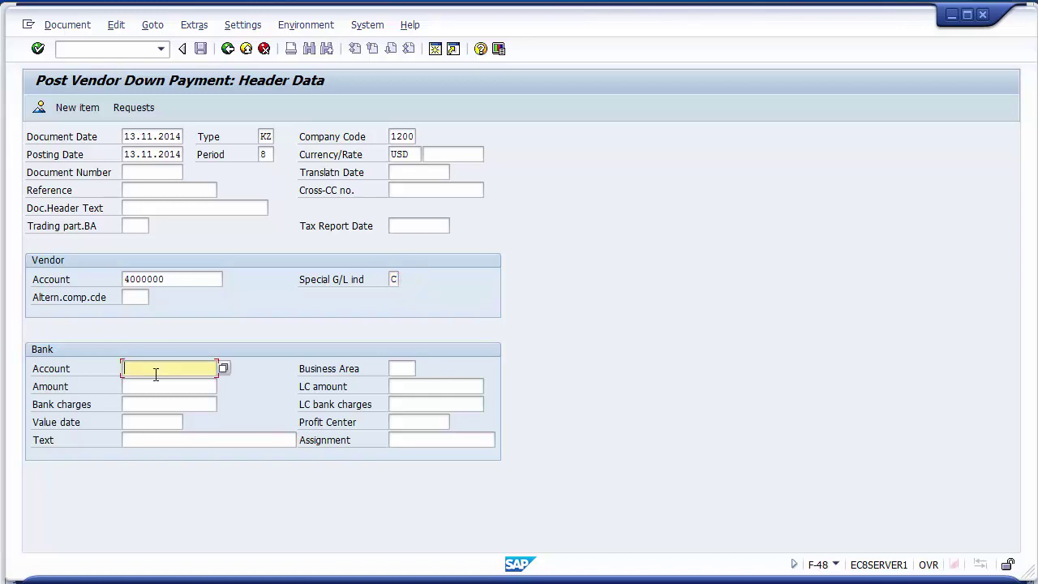
text(1)
key(Down)
key(Return)
key(Tab)
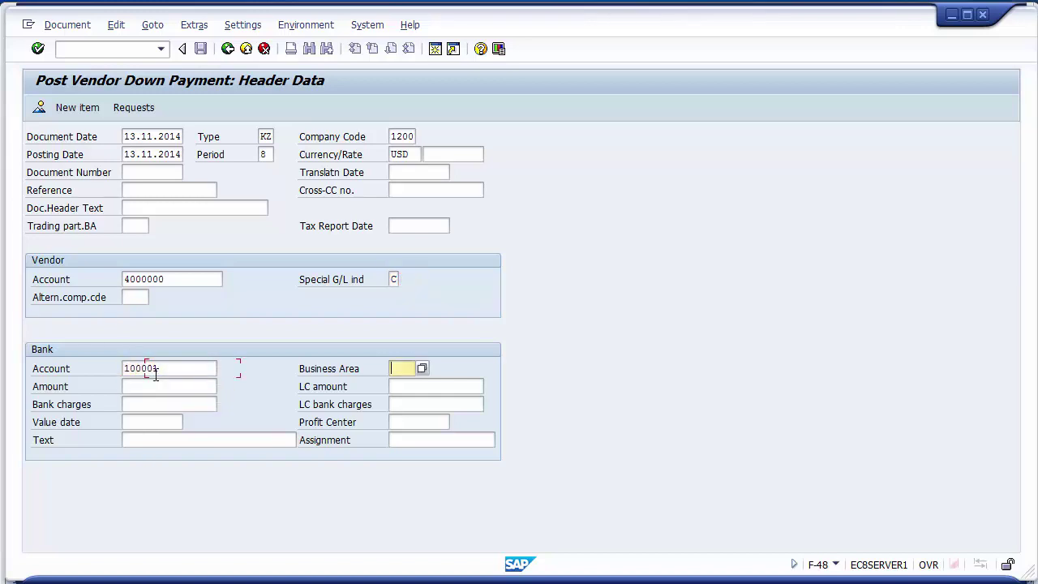
text(1)
key(Down)
key(Return)
key(Tab)
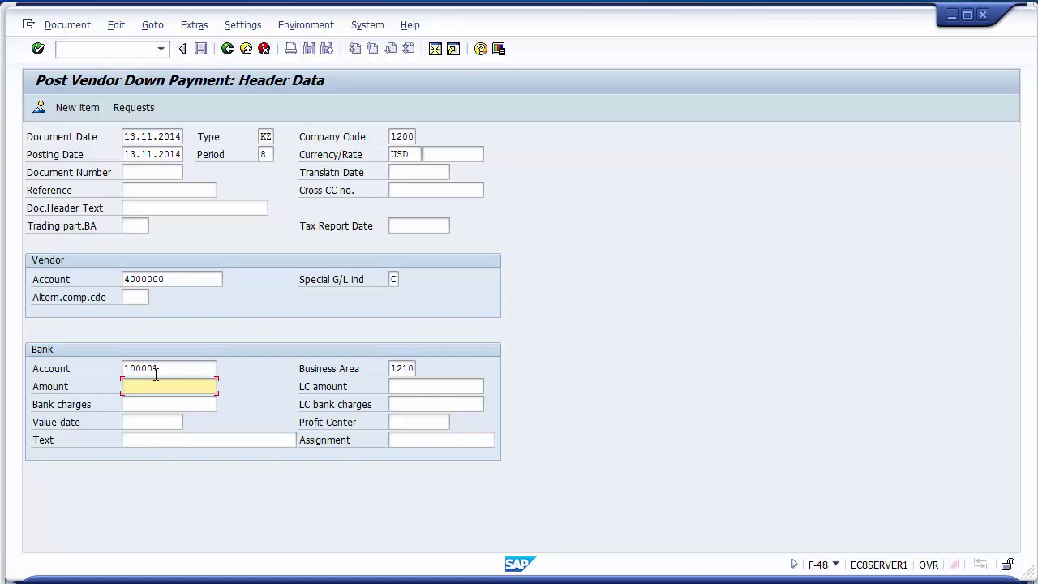
Set the bank amount to 30000 and the text to "Normal Advance payment to vendor".
text(30000)
key(Tab)
key(Tab)
key(Tab)
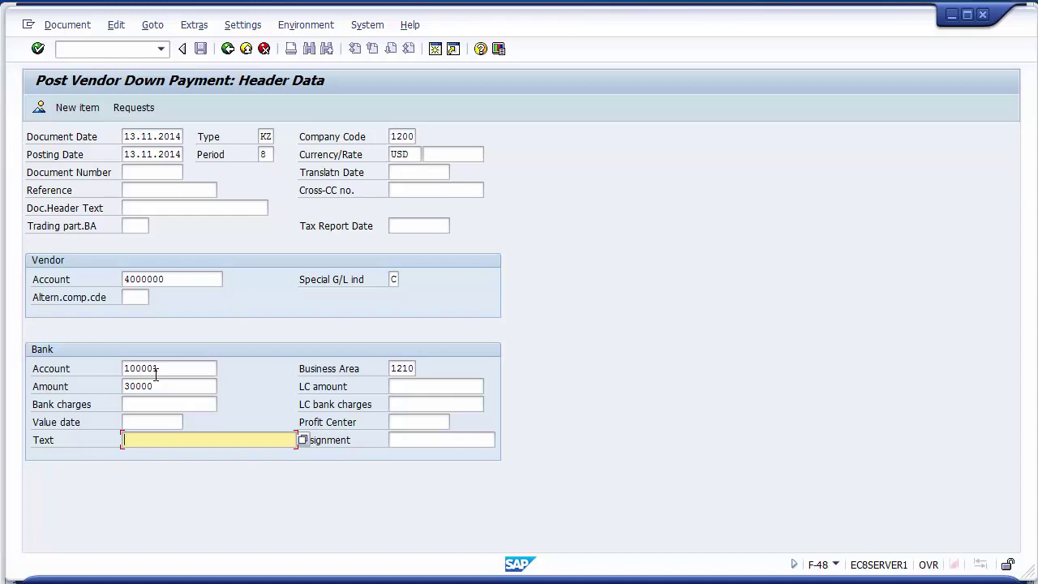
text(Normal Advance payment to vendor)
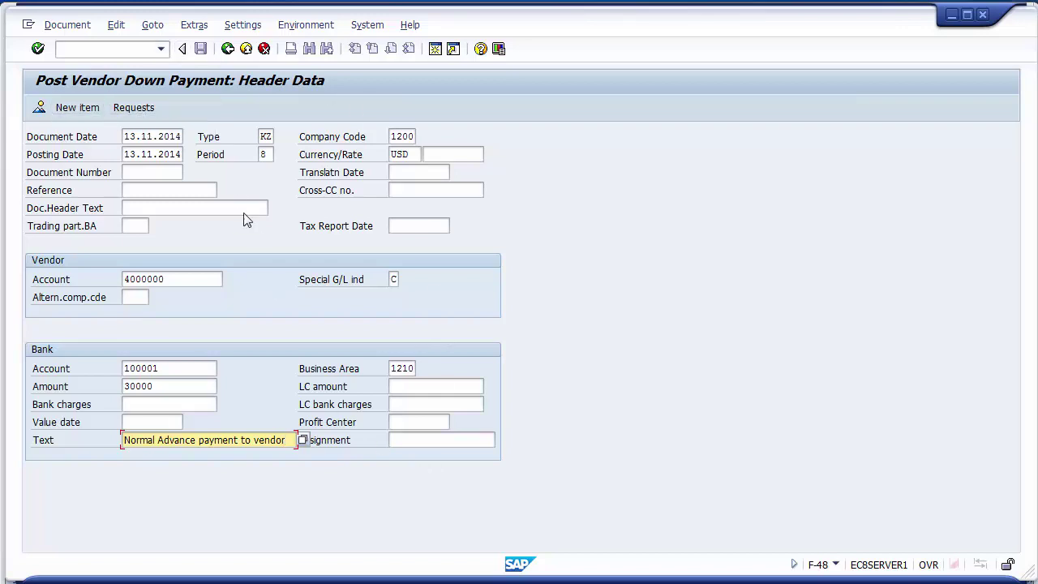
click(67, 25)
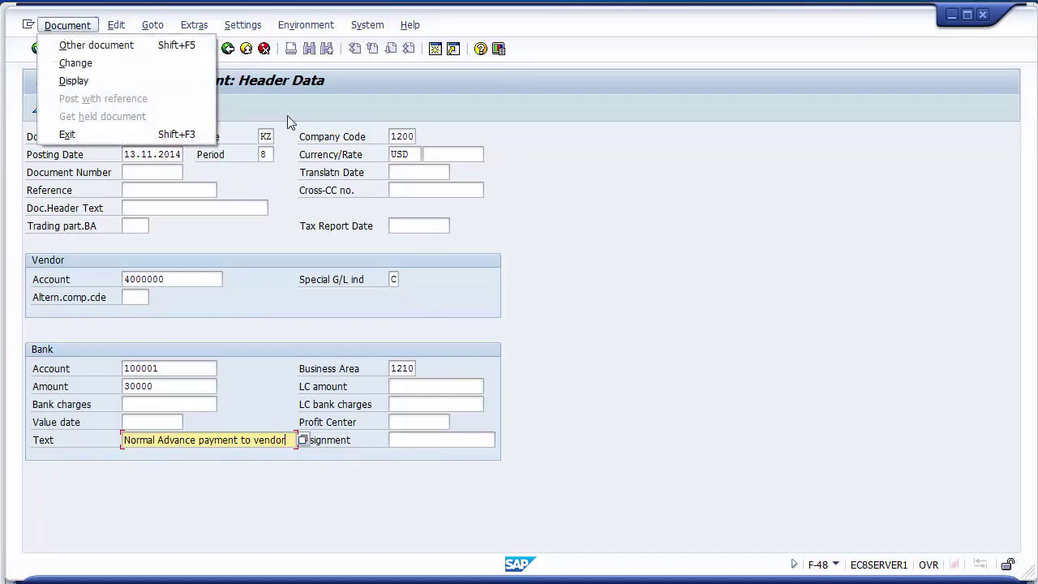
Continue from the header data to the vendor item and set its amount to 30000.
key(Right)
key(Escape)
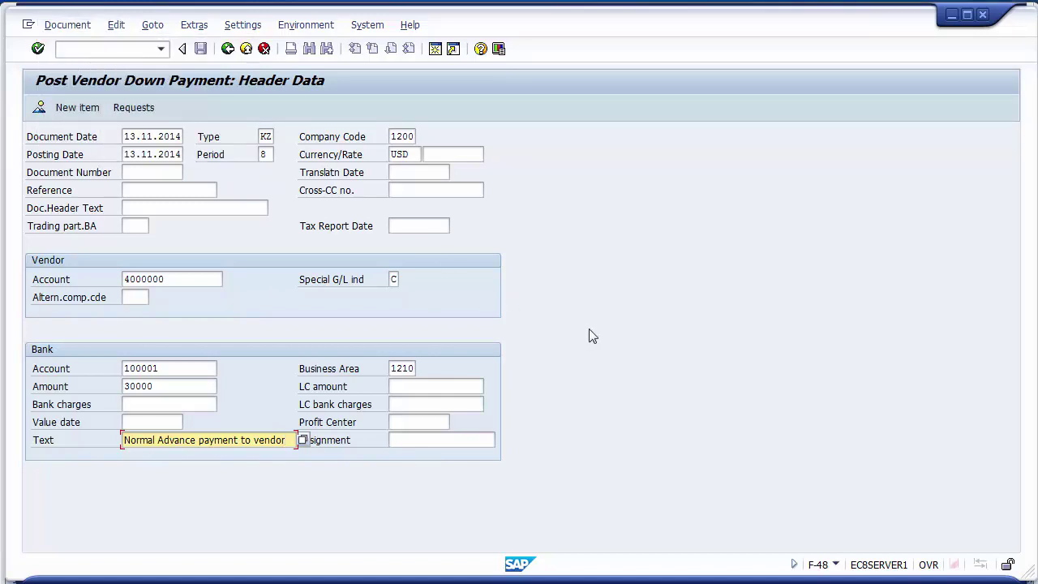
key(Return)
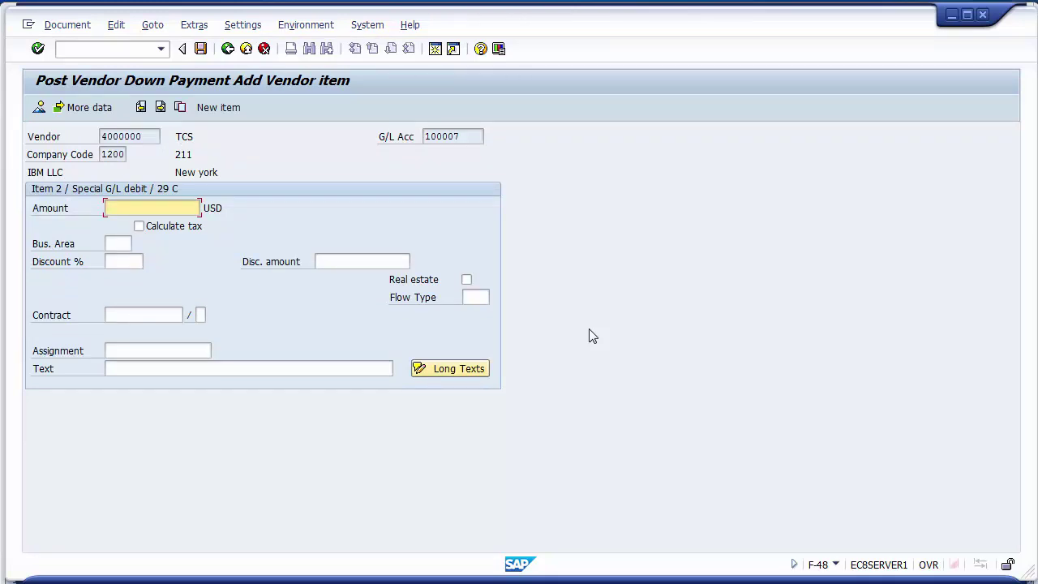
key(BackSpace)
key(Down)
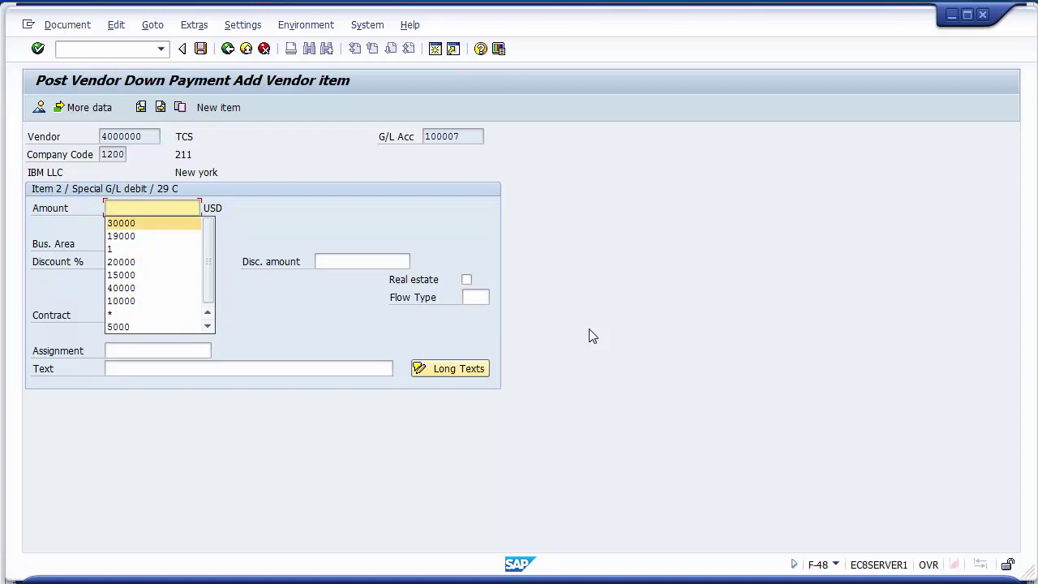
key(Return)
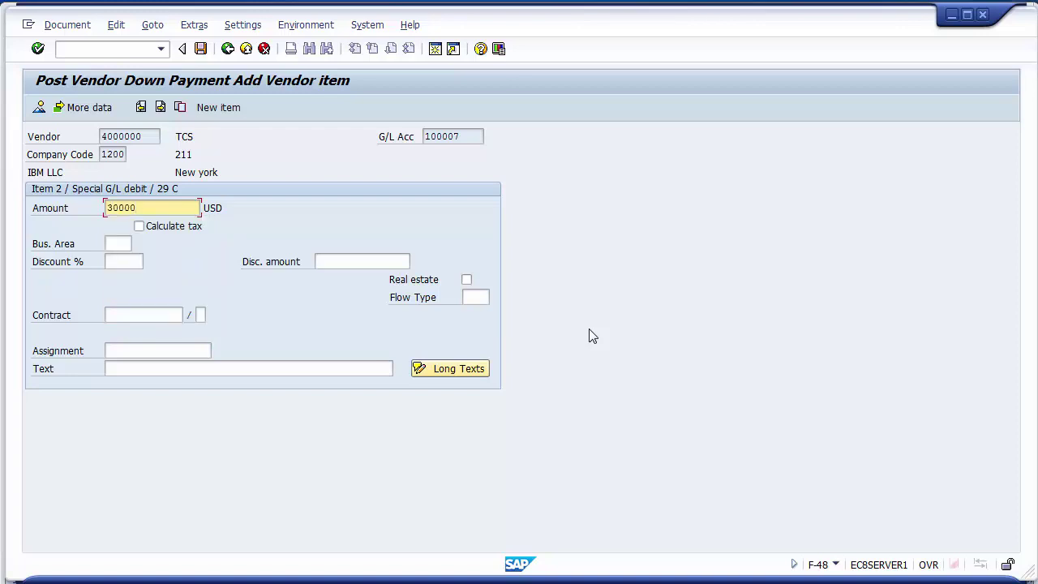
Set the vendor item's business area to 1210 and its text to "Normal Advance payment to vendor".
key(Tab)
key(BackSpace)
key(Down)
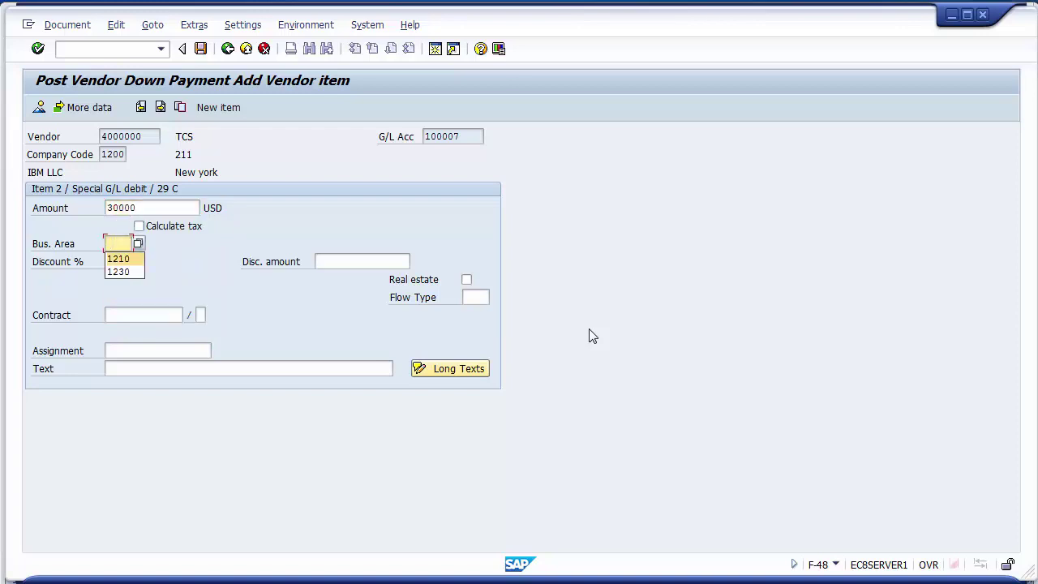
key(Return)
key(Tab)
key(Tab)
key(Tab)
key(Tab)
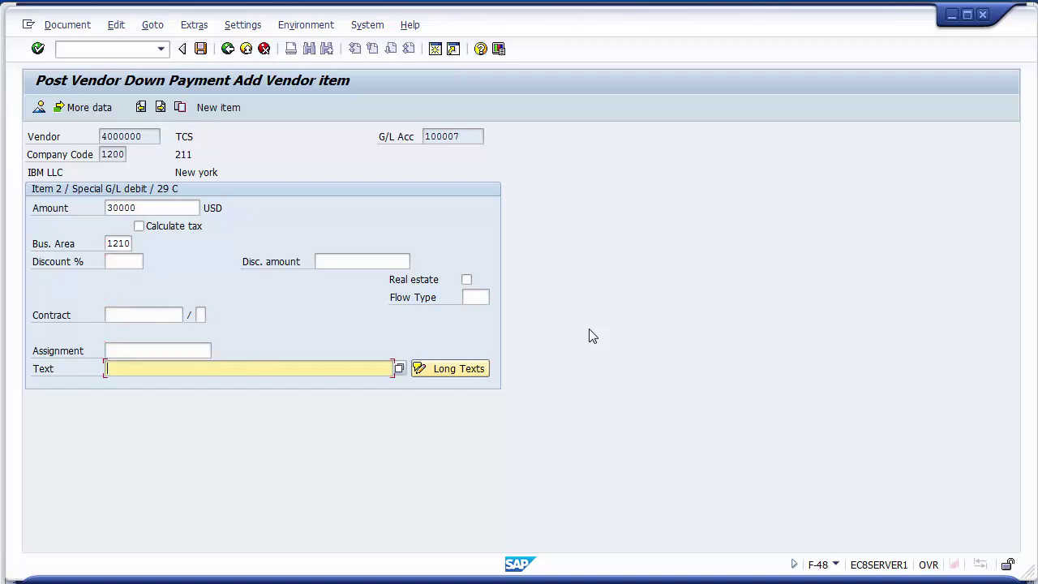
key(BackSpace)
key(Down)
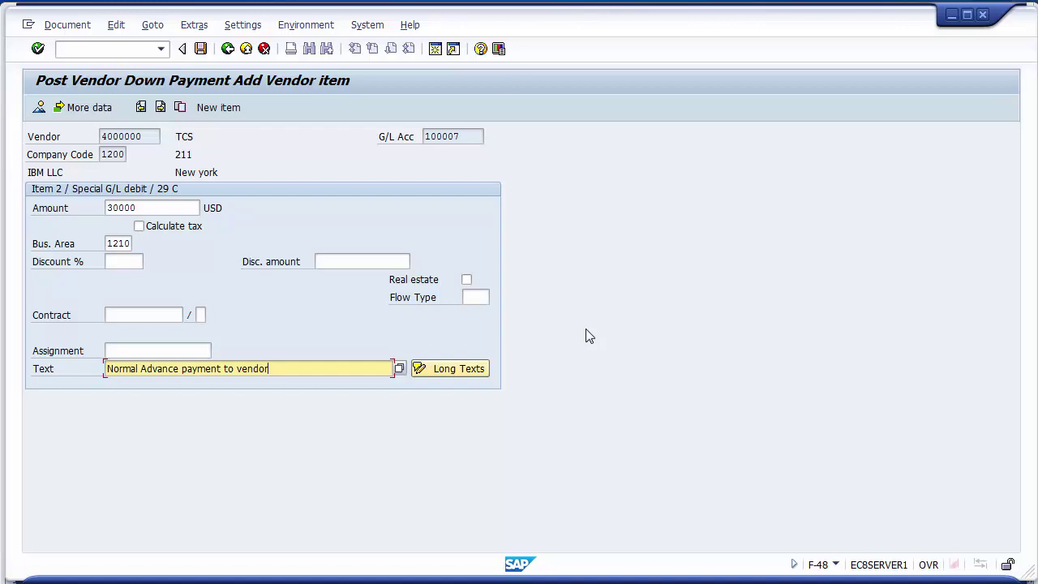
Simulate the down payment document, check the special G/L indicator on the vendor item, and post it.
click(68, 25)
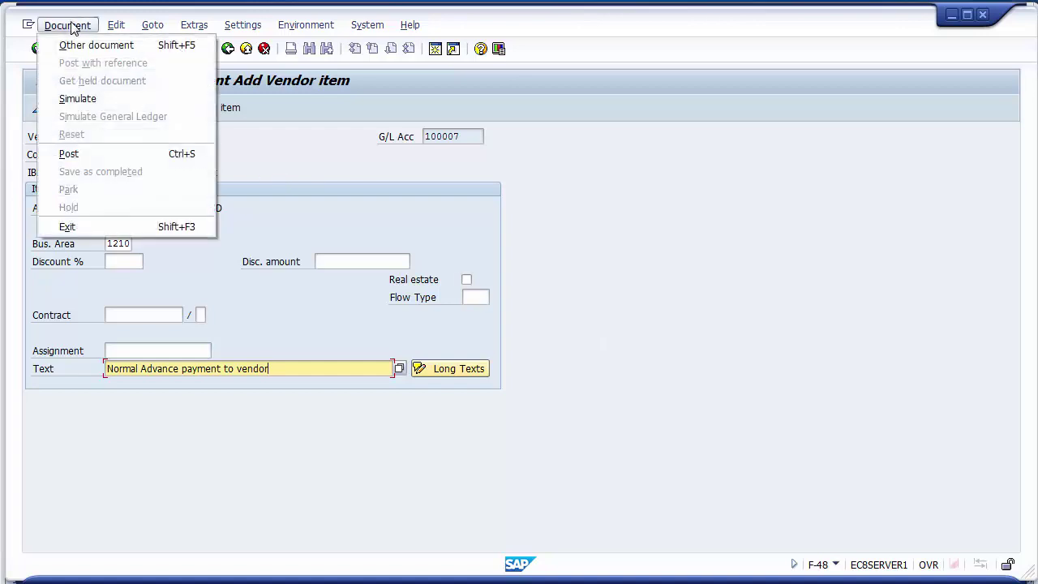
click(81, 99)
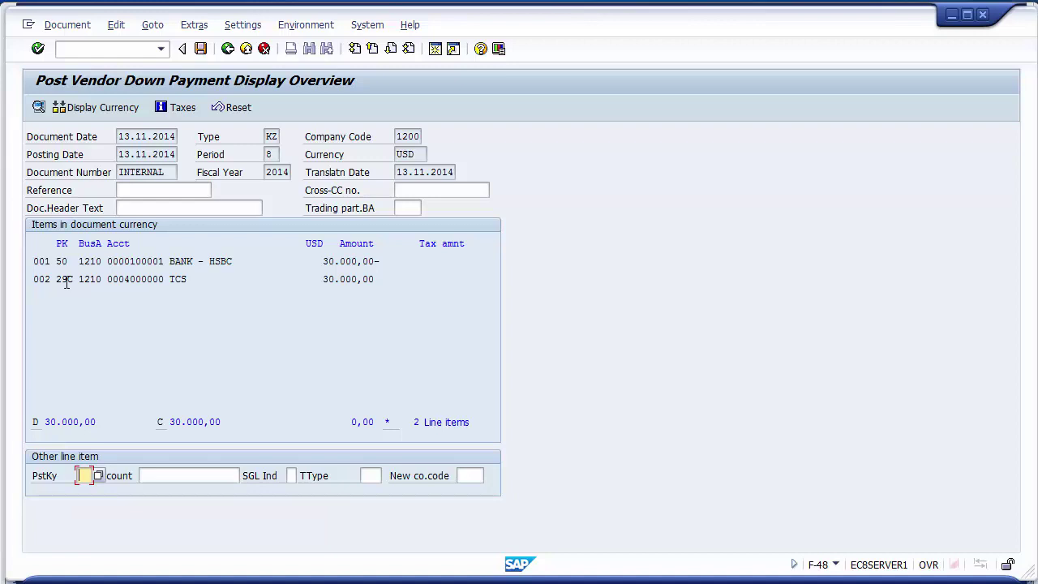
drag(66, 281, 77, 279)
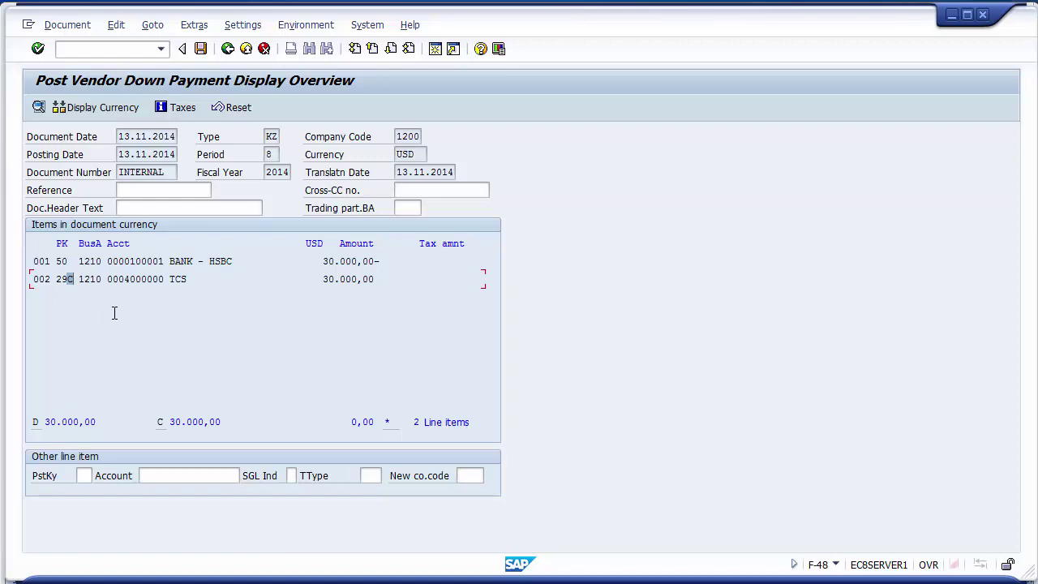
click(202, 51)
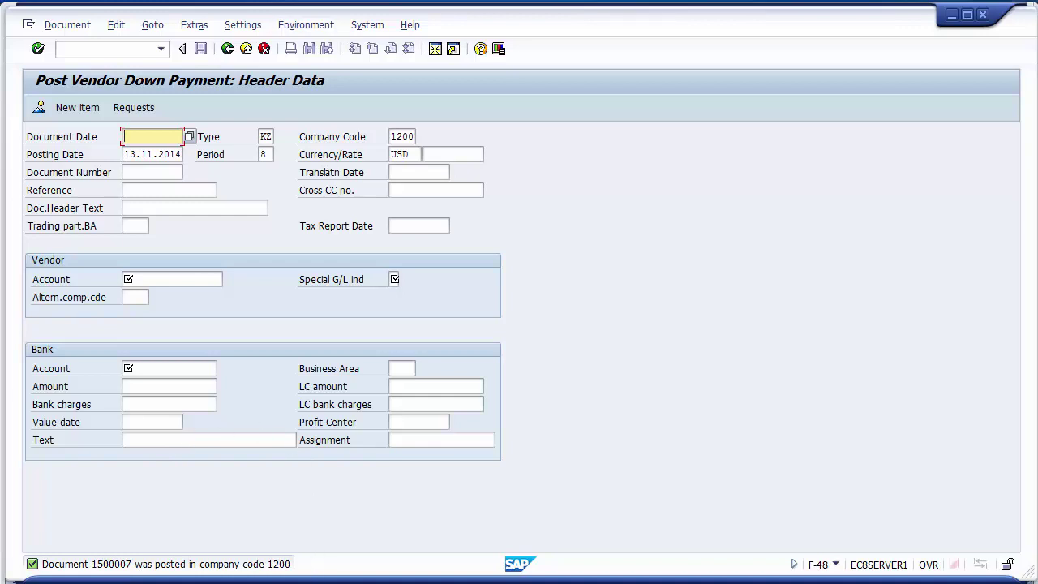
Switch to the vendor line item display, refresh the list and check the new down payment's special G/L indicator.
click(320, 492)
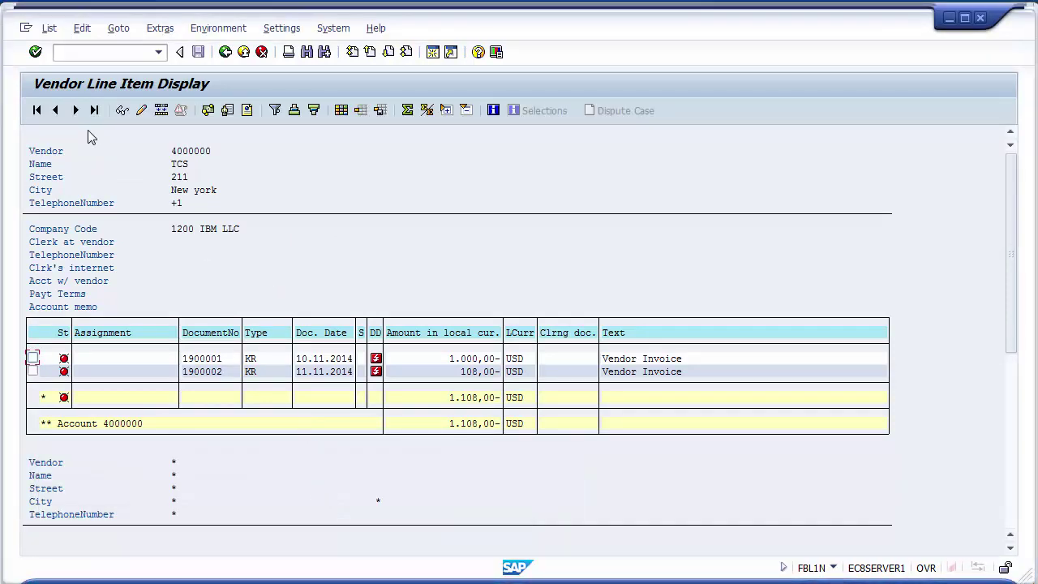
click(48, 29)
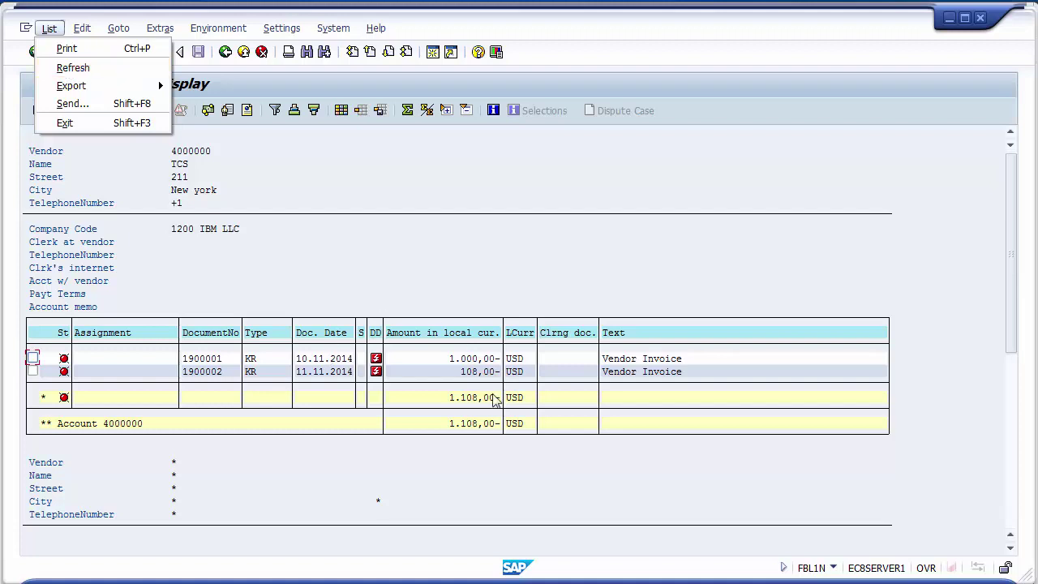
click(100, 73)
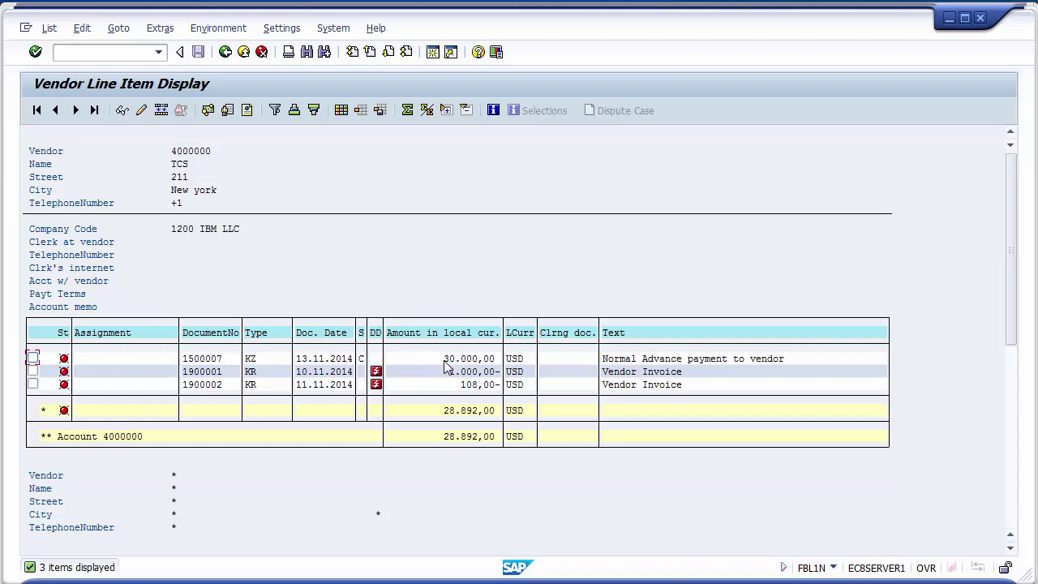
double_click(362, 339)
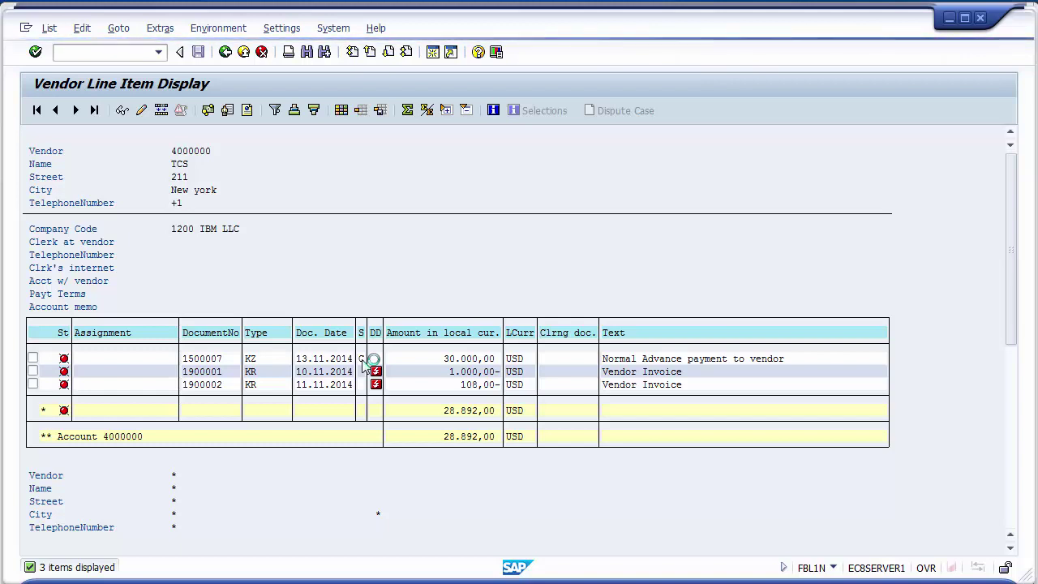
click(361, 360)
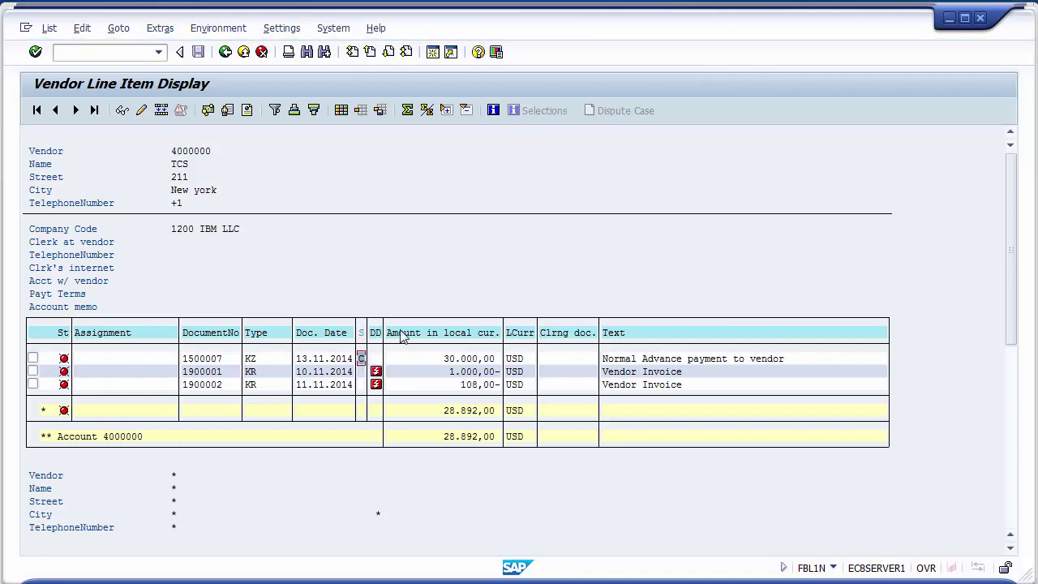
Review the Unit Testing slide in PowerPoint and return to the vendor down payment window in SAP.
click(446, 204)
click(367, 507)
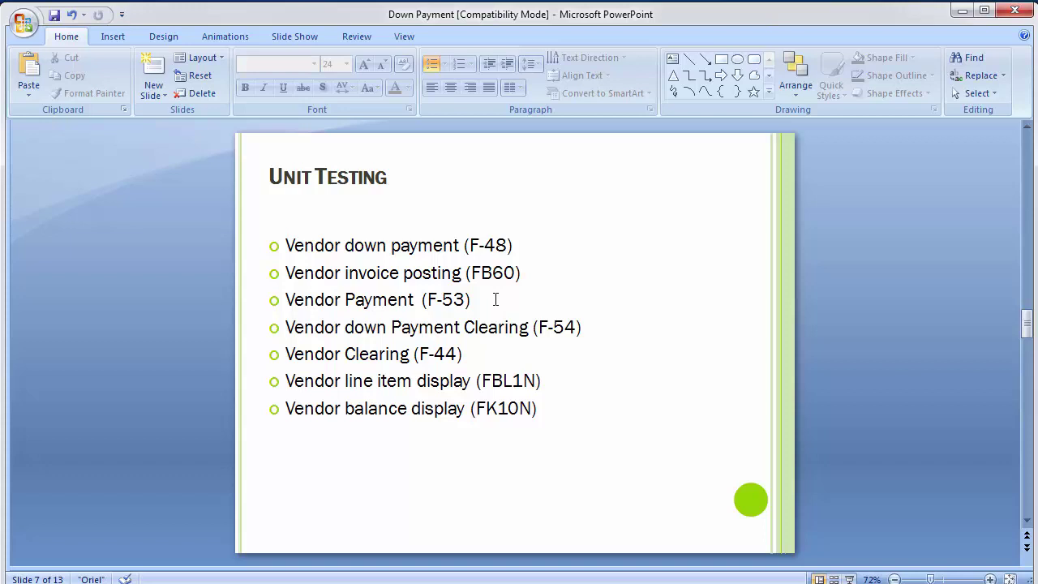
key(alt+Tab)
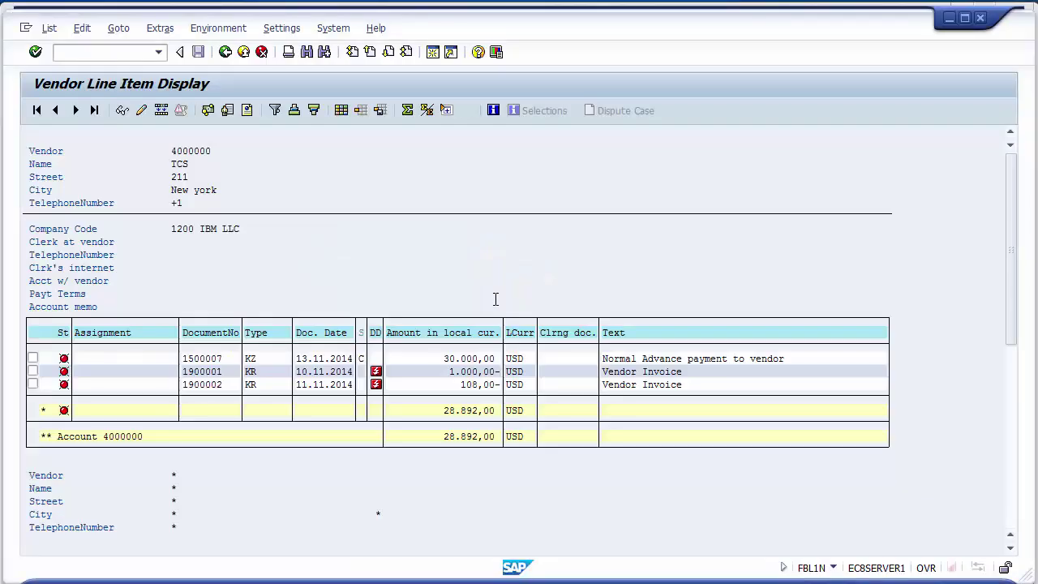
key(alt+Tab)
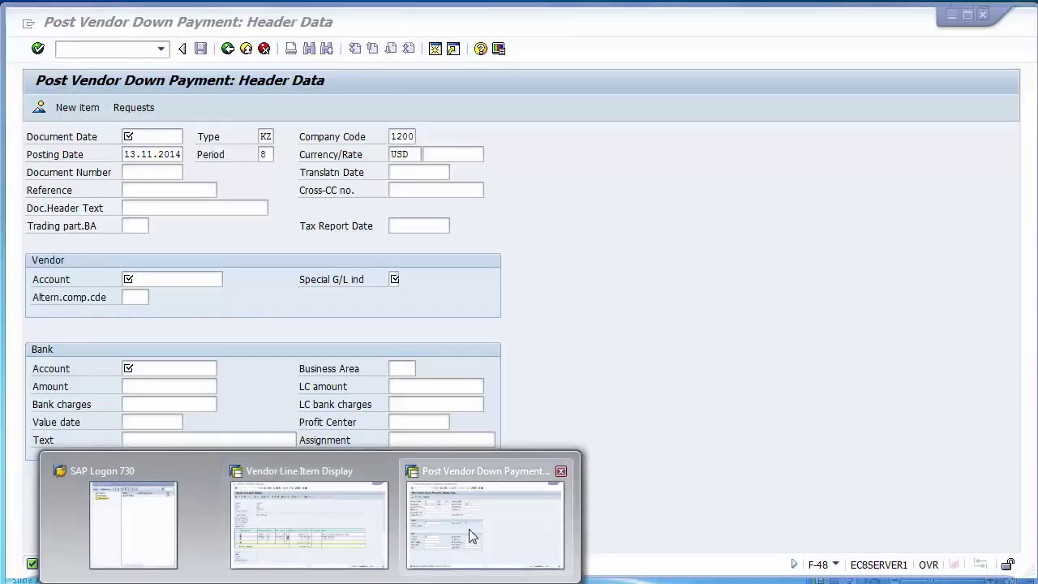
click(470, 533)
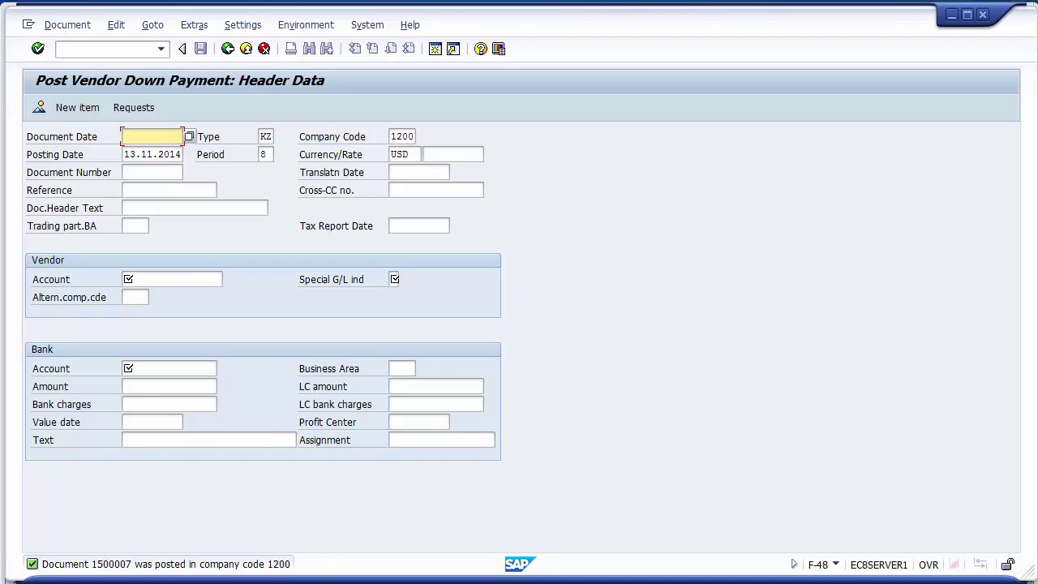
Start vendor invoice entry with transaction FB60 from the down payment session.
mouse_move(310, 580)
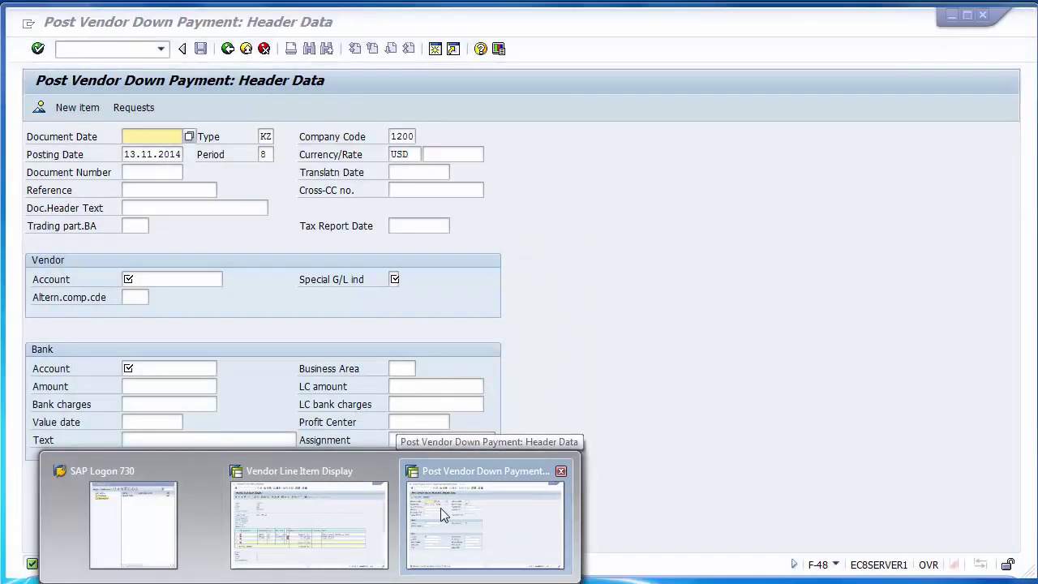
click(440, 507)
click(111, 49)
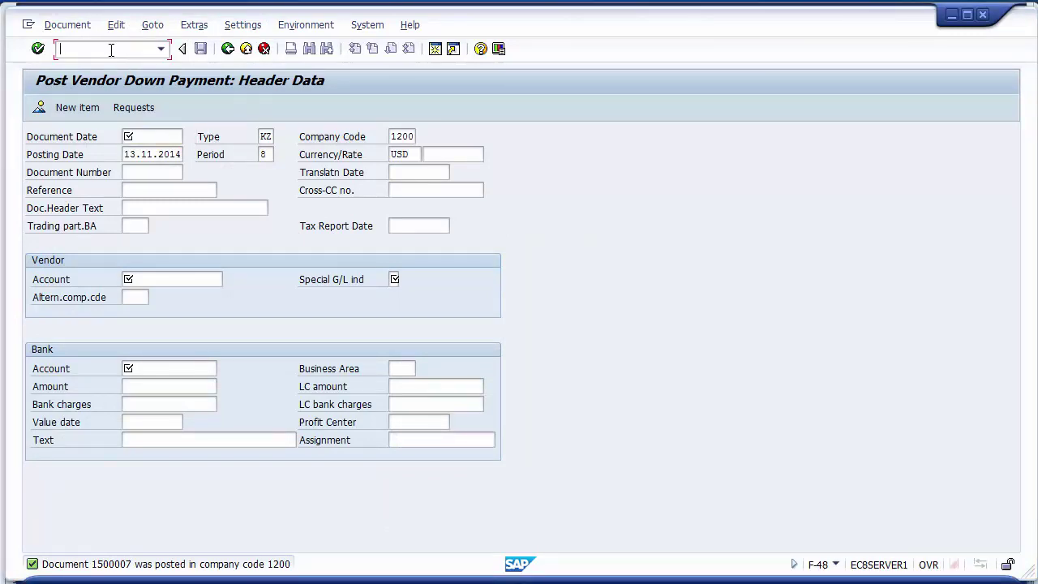
text(/nfb60)
key(Return)
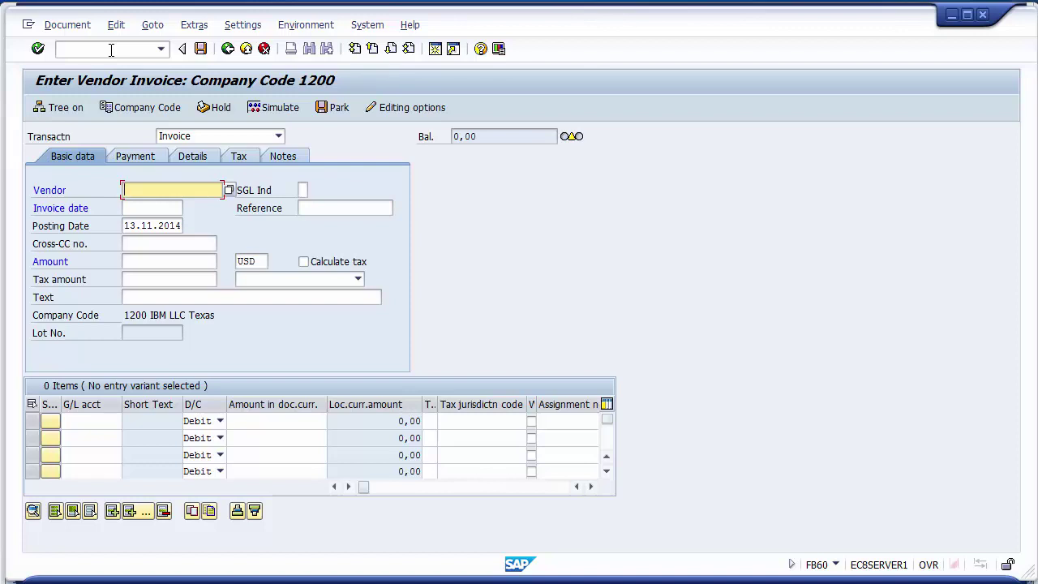
key(BackSpace)
key(Down)
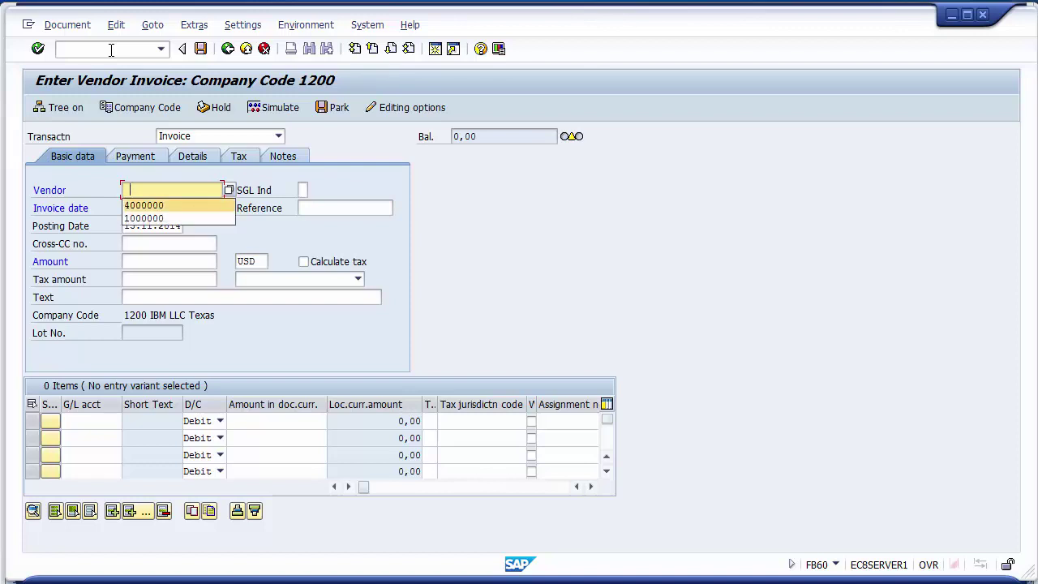
click(111, 49)
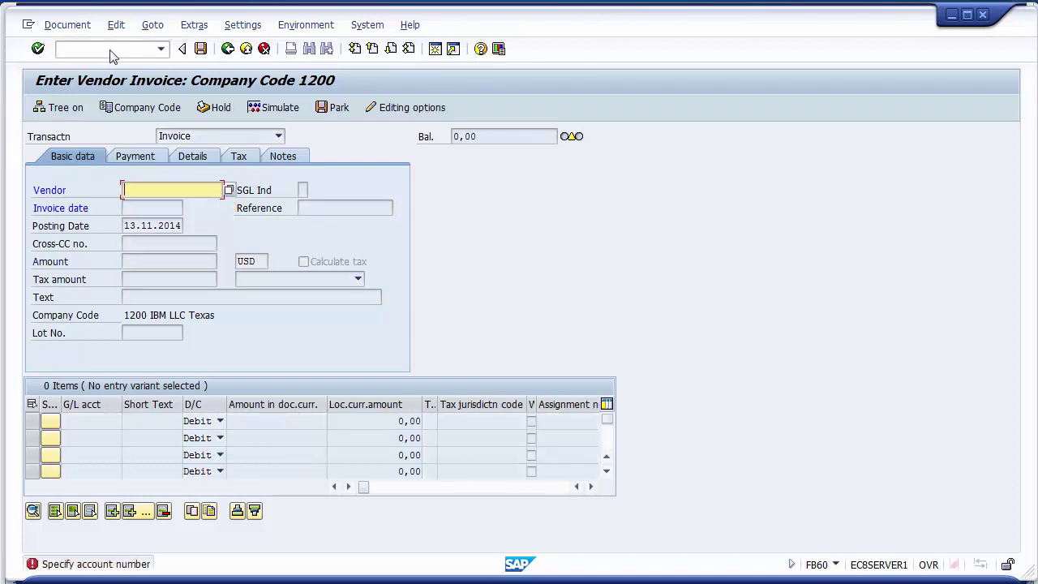
text(/nfb60)
key(BackSpace)
key(BackSpace)
key(BackSpace)
key(BackSpace)
key(BackSpace)
key(BackSpace)
click(99, 50)
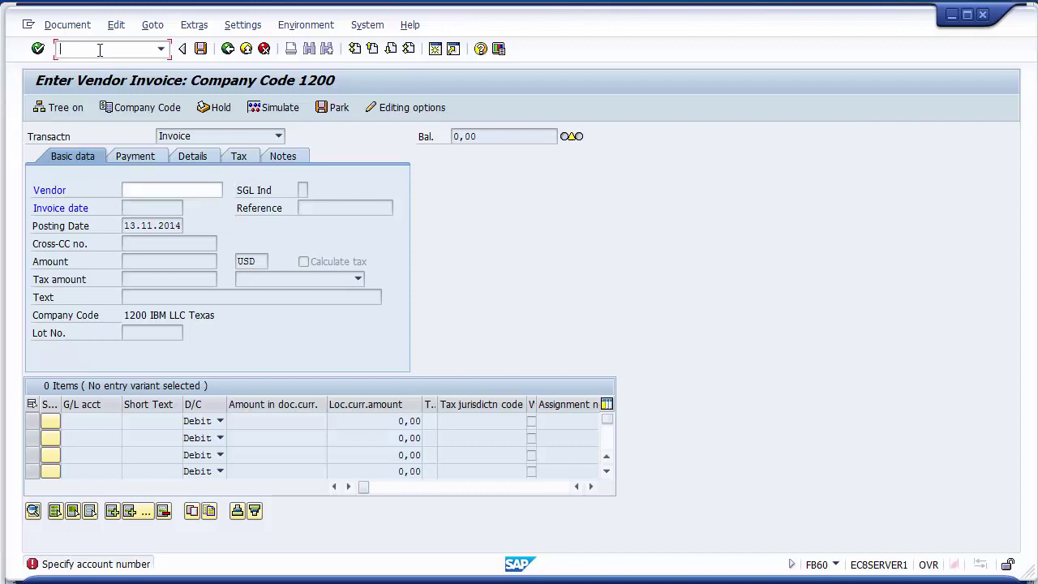
text(/nfb60)
key(Return)
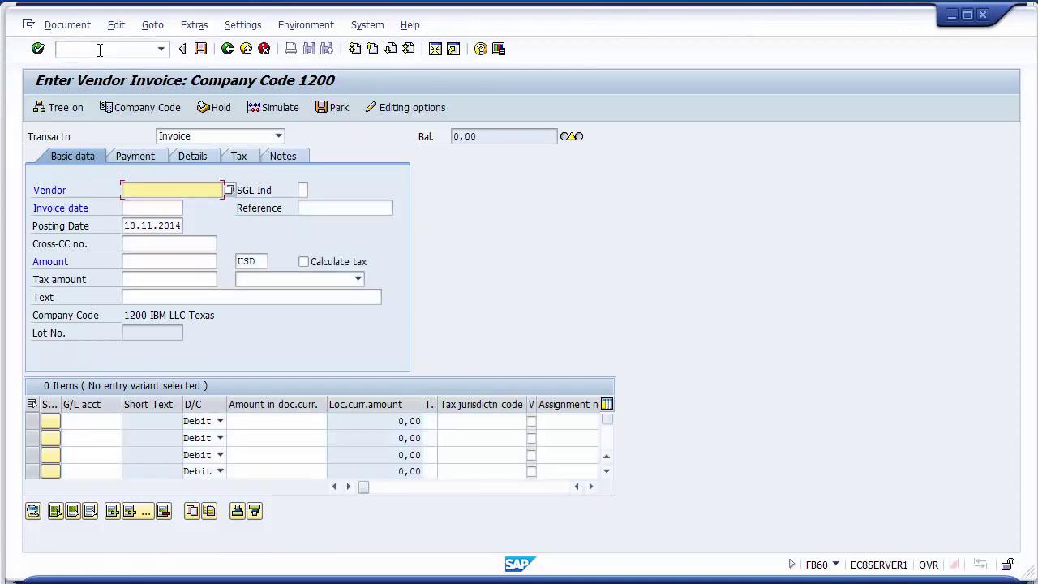
Enter the vendor account for the invoice and set the invoice date to 13.11.2014.
text(4000000)
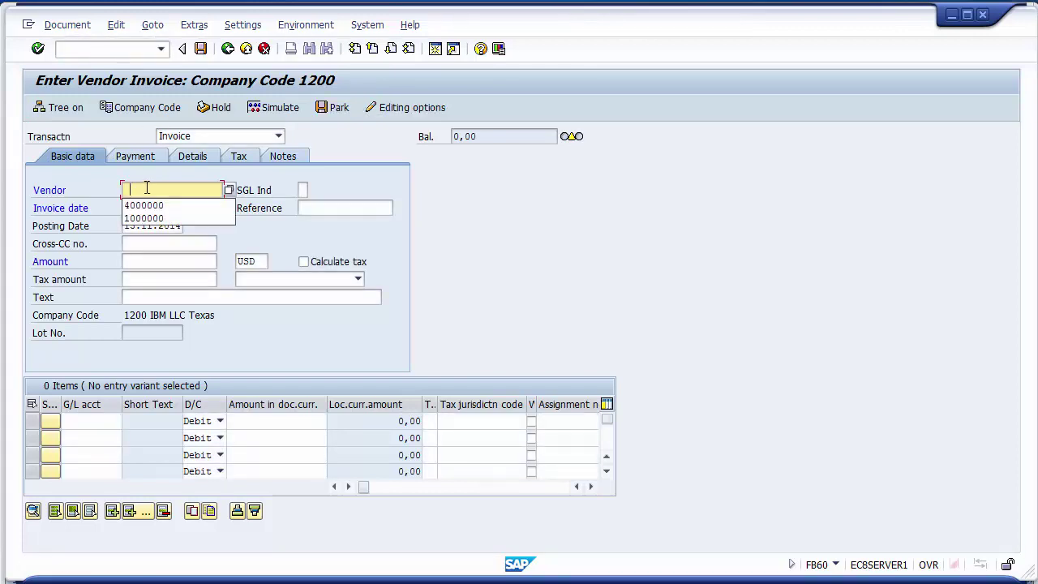
key(Tab)
key(Return)
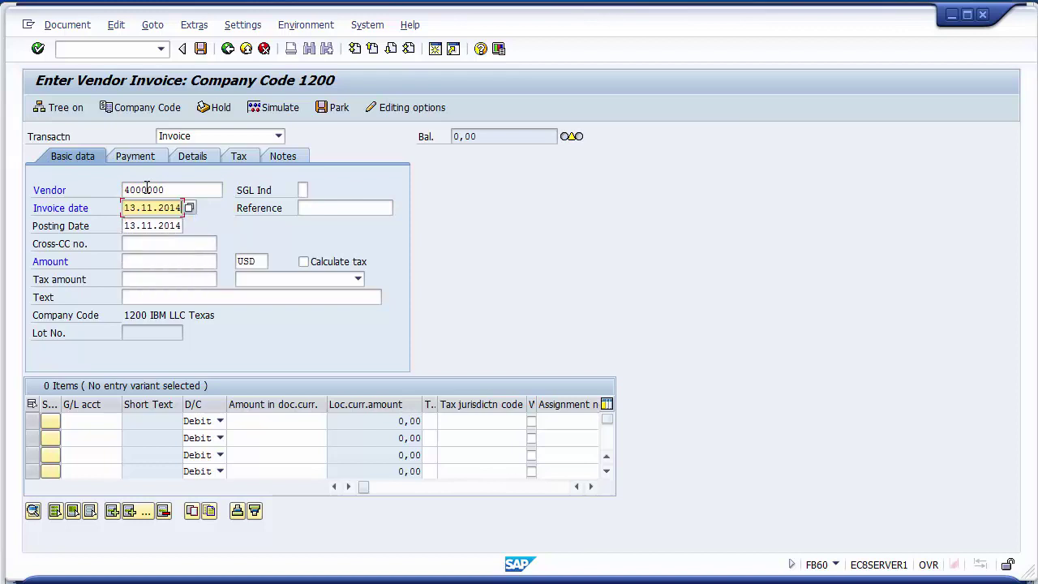
Set the invoice reference to 501 from the previously used entries.
key(Tab)
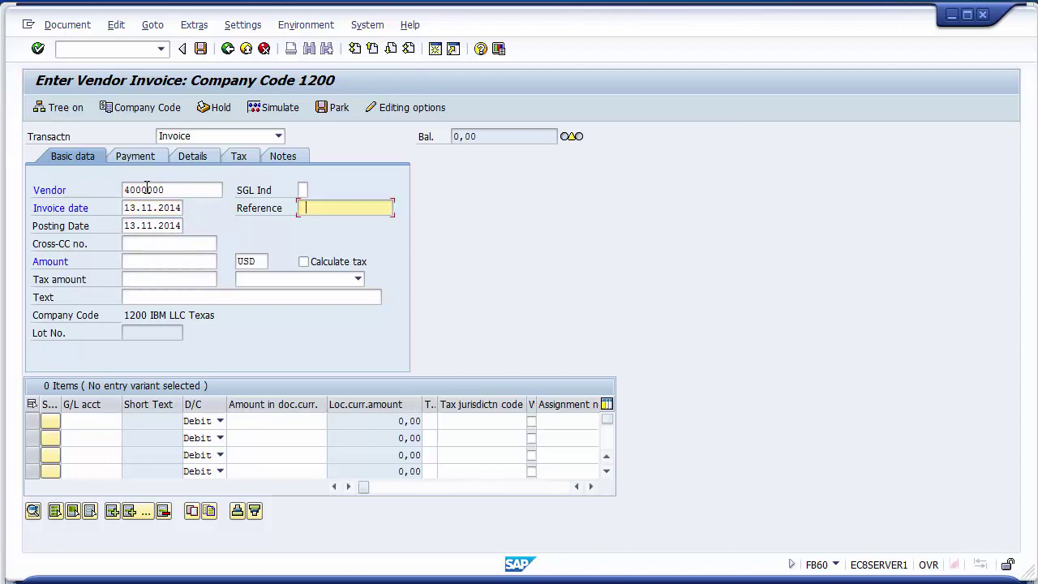
key(Down)
key(Up)
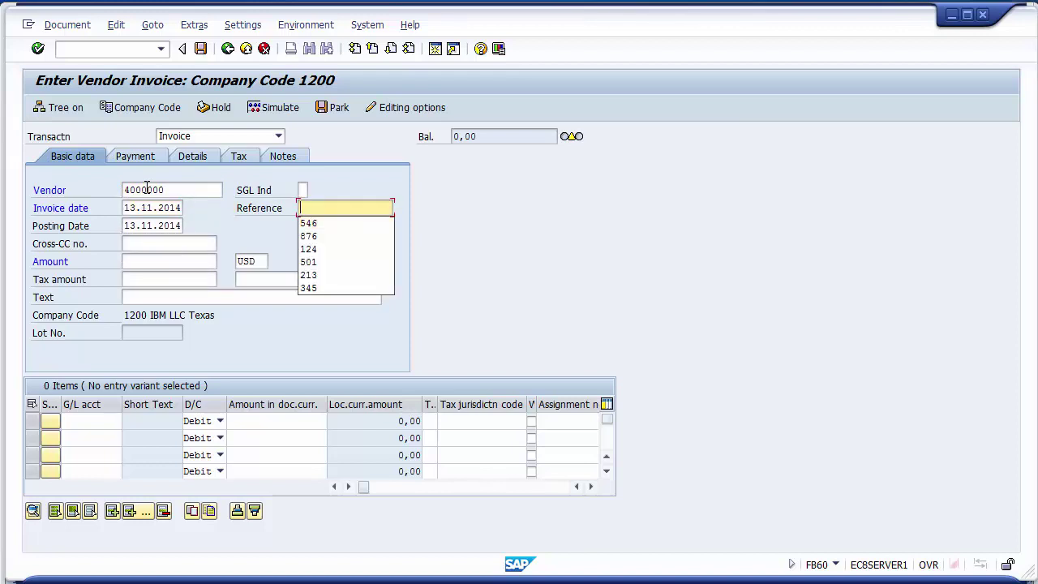
key(Down)
key(Down)
key(Down)
key(Down)
key(Return)
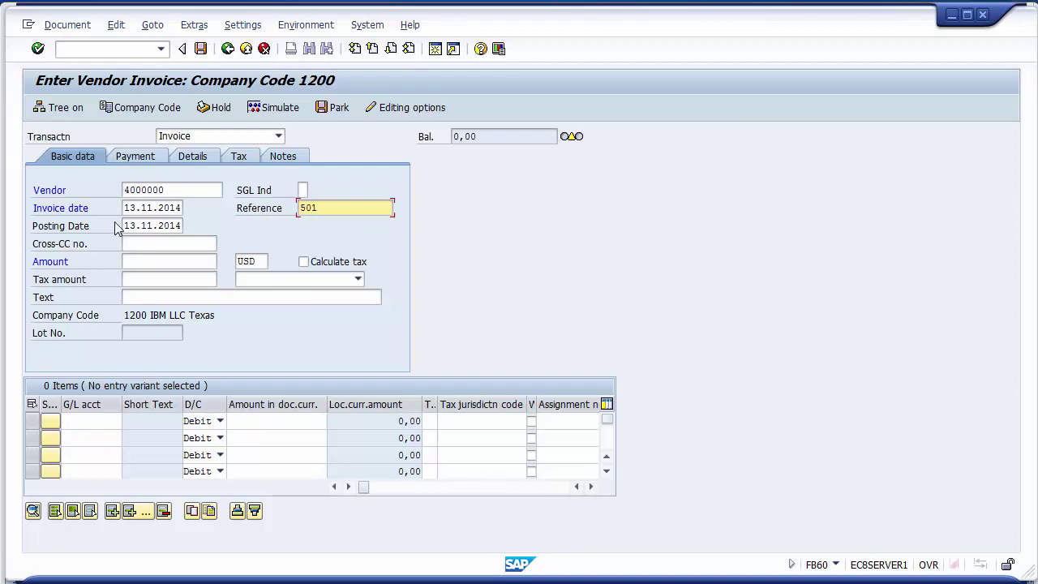
Set the invoice amount to 30000 USD and the text to "Vendor Invoice".
click(155, 265)
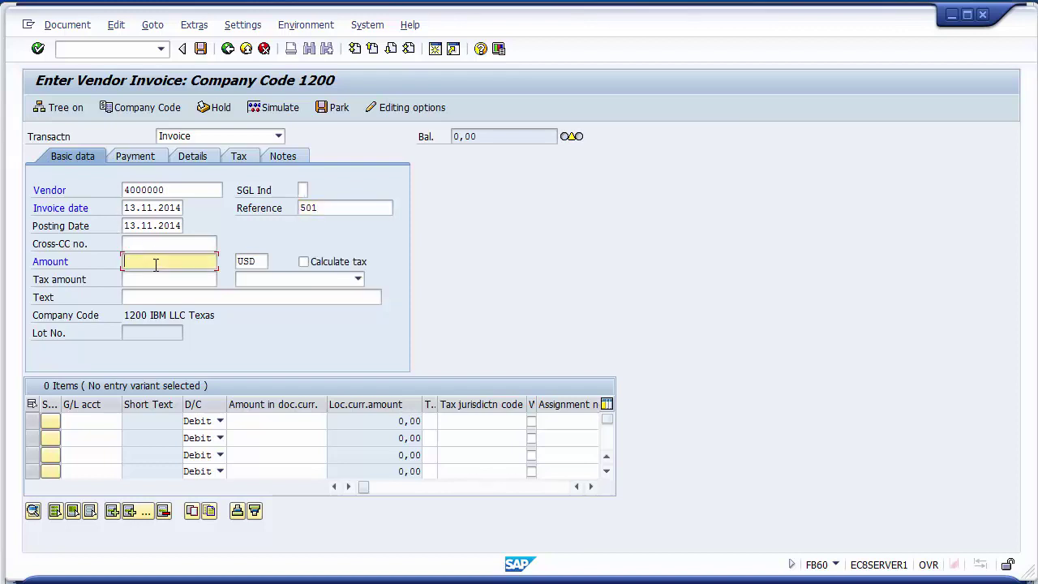
text(30000)
click(154, 297)
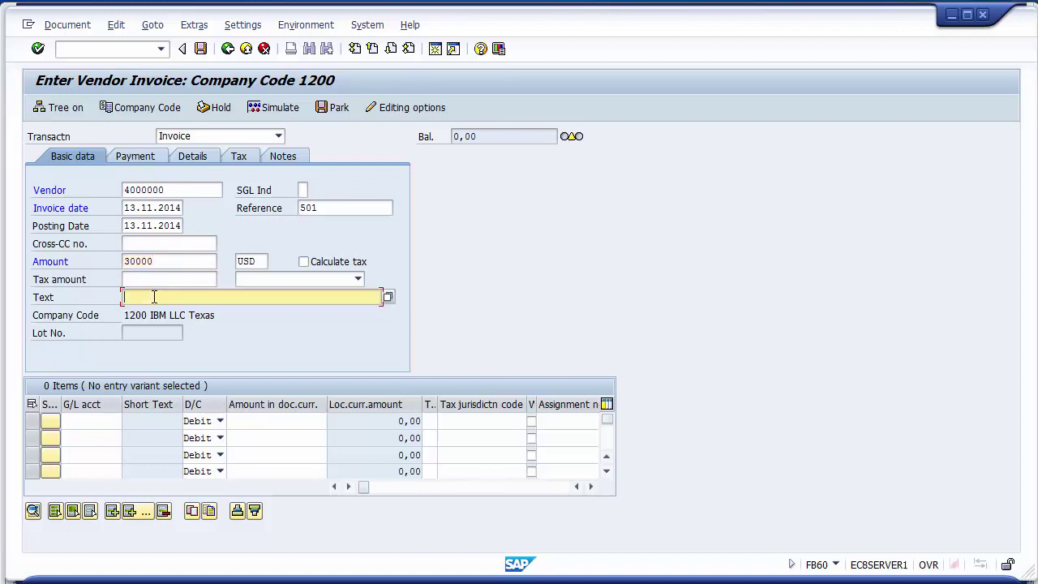
key(BackSpace)
key(Down)
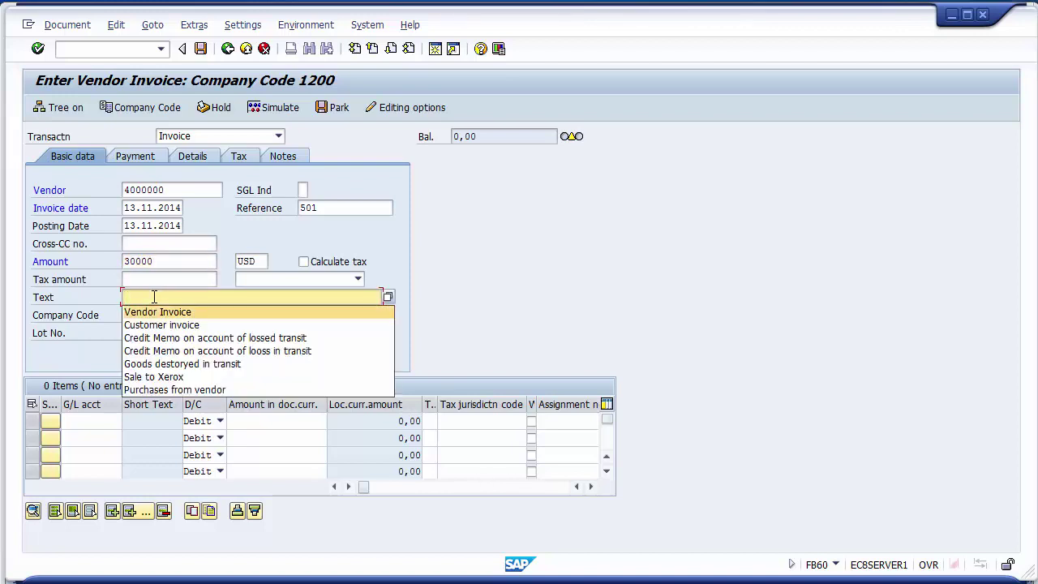
key(Return)
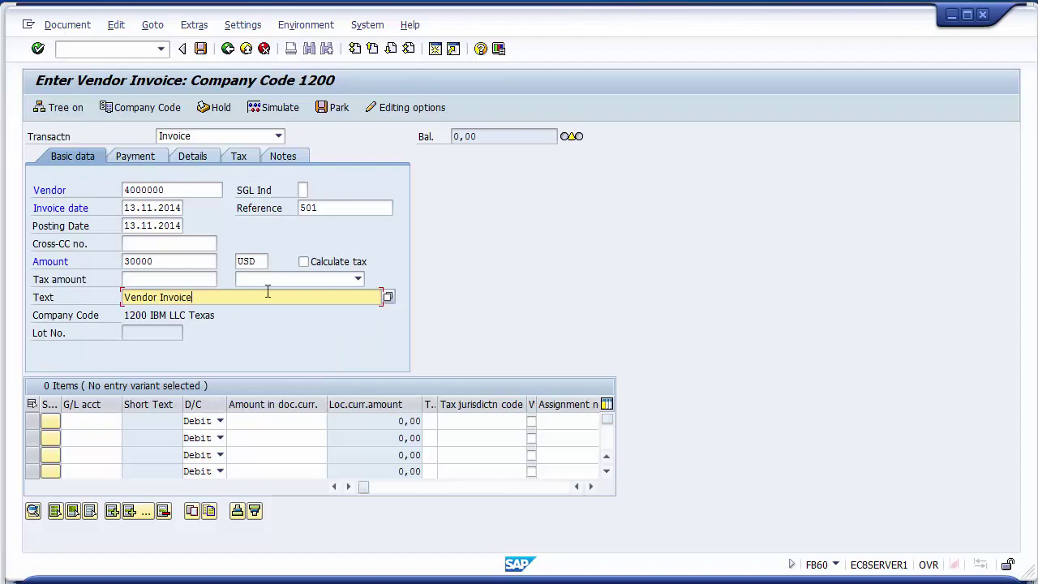
Enter the Purchase A/C general ledger account on the first item line as a debit of 30000.
click(95, 421)
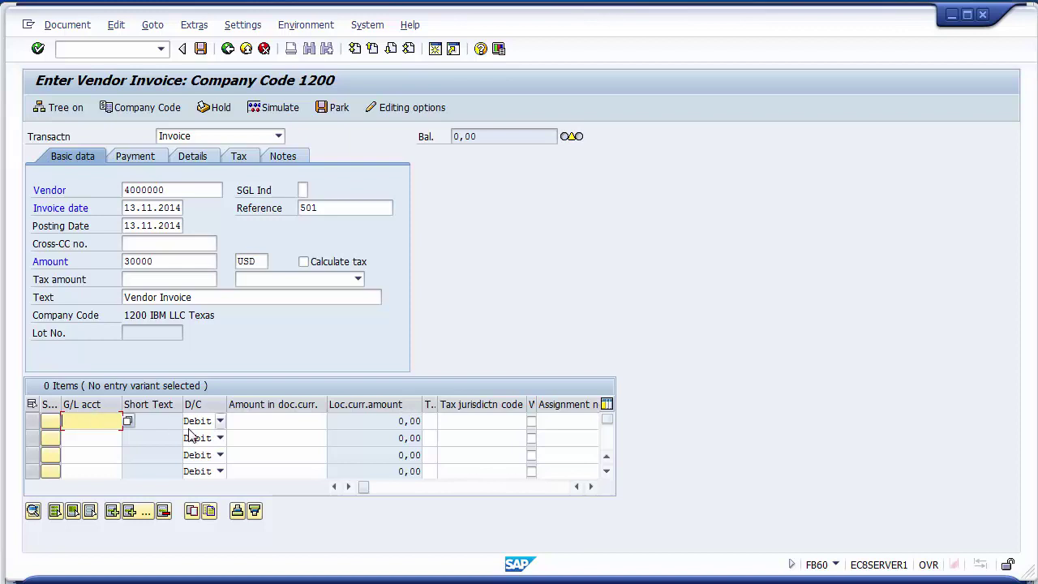
click(96, 422)
key(Down)
key(Return)
click(253, 422)
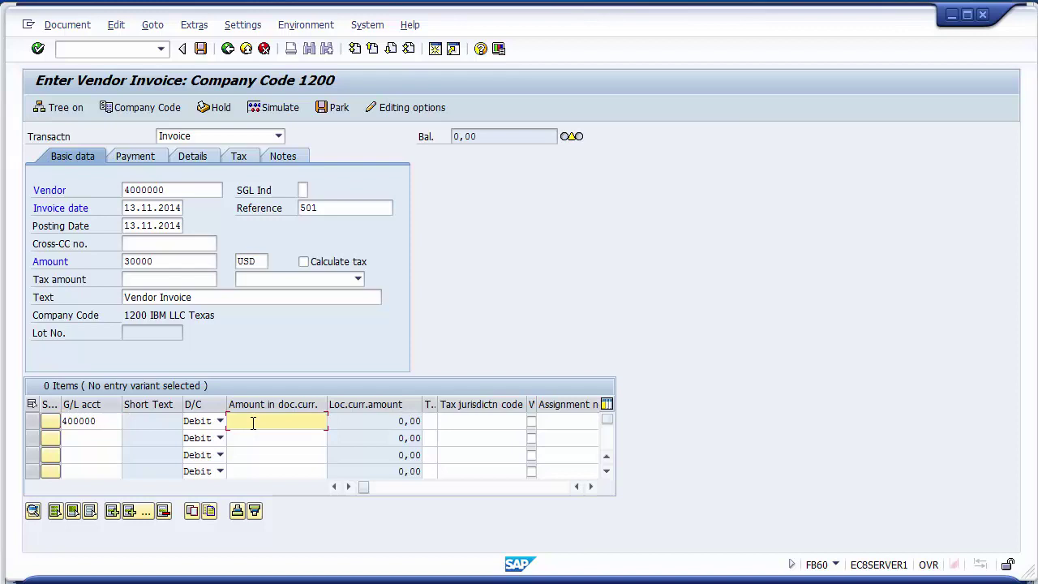
text(30000)
Assign business area 1210 to the purchase item line.
click(488, 422)
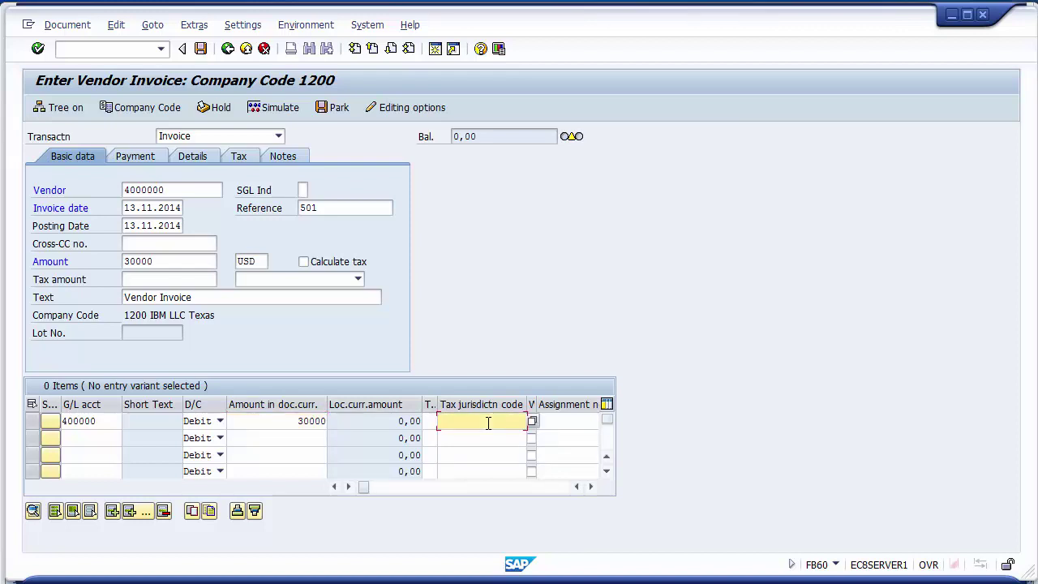
key(Tab)
key(Tab)
key(Tab)
key(Tab)
key(Tab)
key(Tab)
key(Tab)
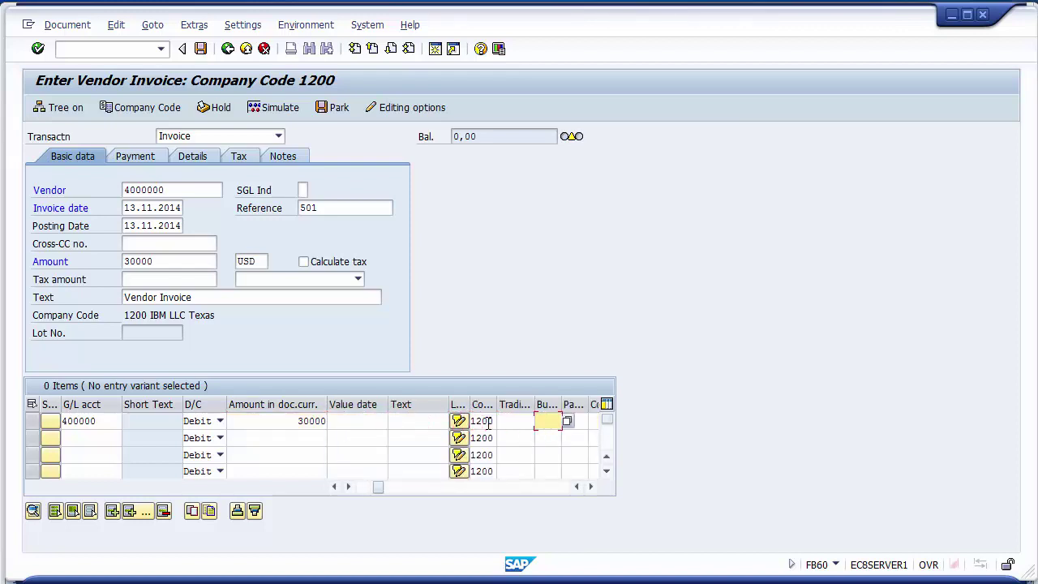
key(Down)
key(Return)
Simulate the vendor invoice, acknowledging the advance and tax messages, and post it.
click(263, 110)
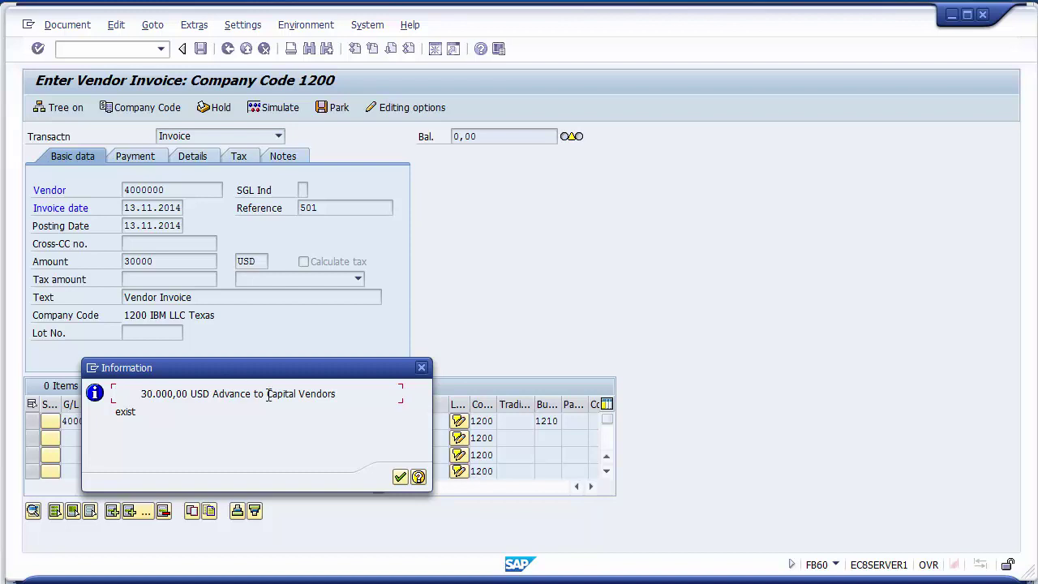
click(400, 478)
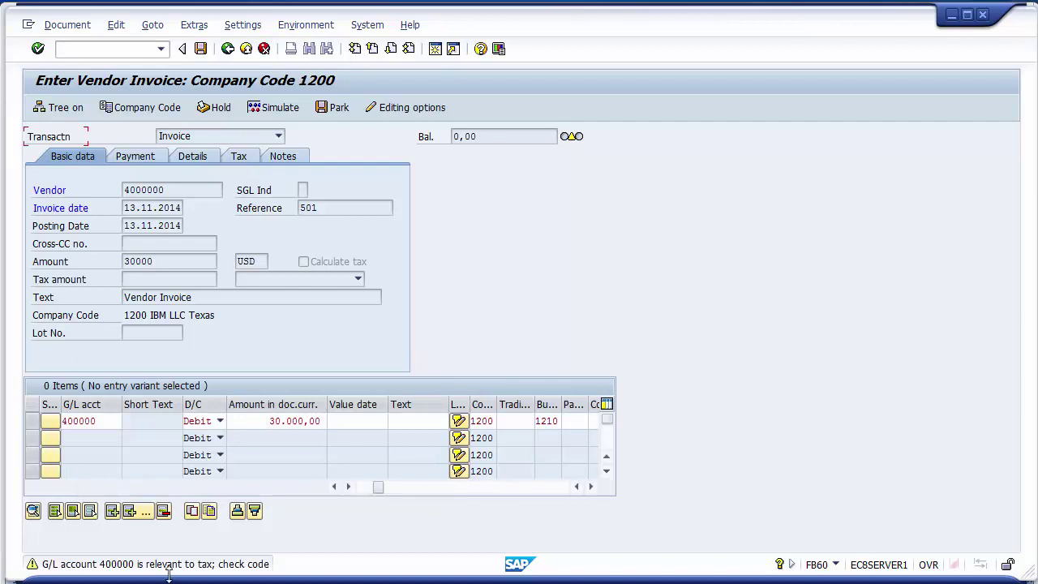
key(F9)
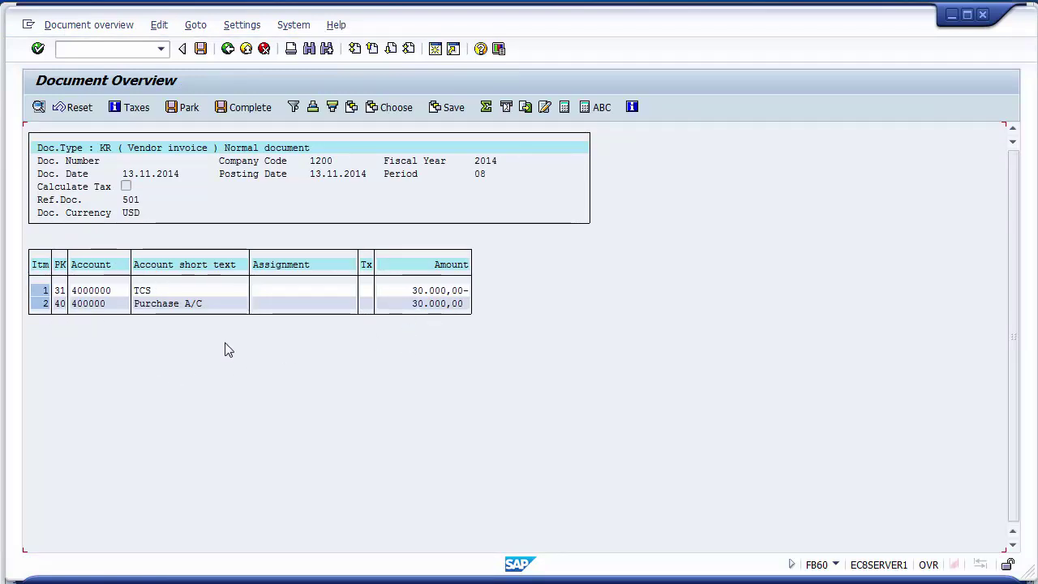
click(200, 50)
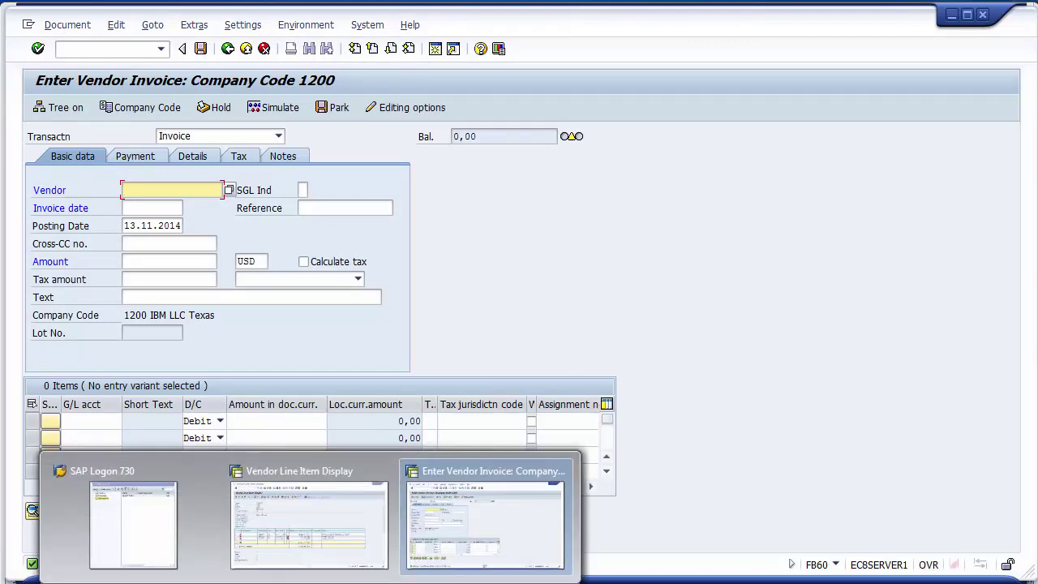
Refresh the Vendor Line Item Display and compare the new KR invoice with the special G/L C advance payment.
click(297, 515)
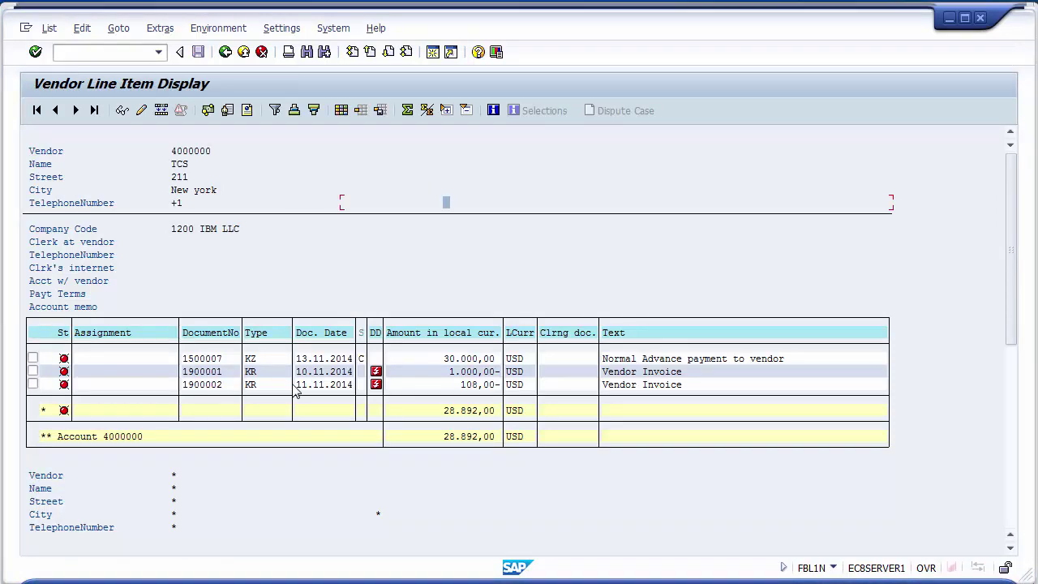
click(48, 28)
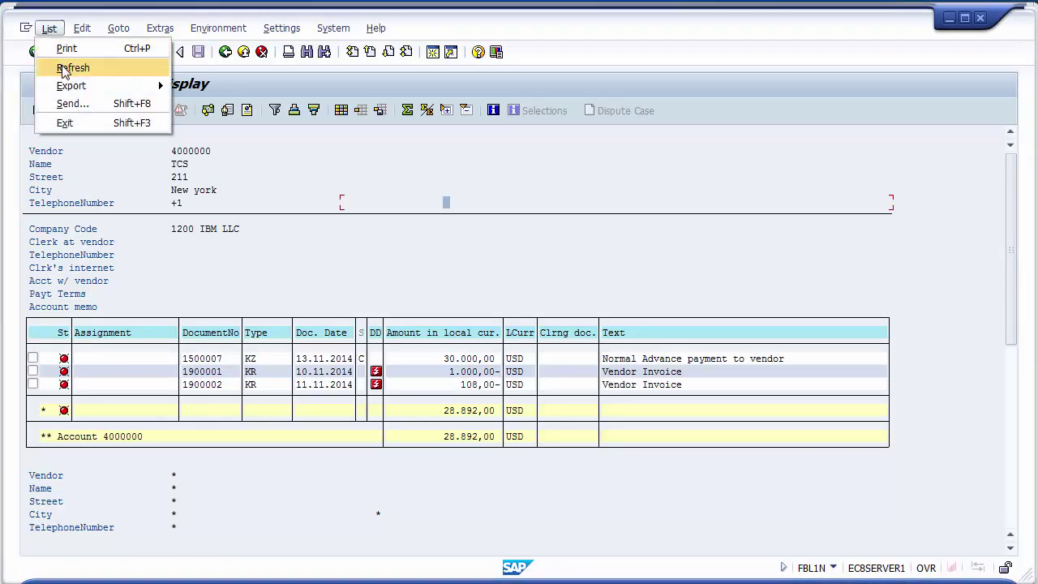
click(63, 70)
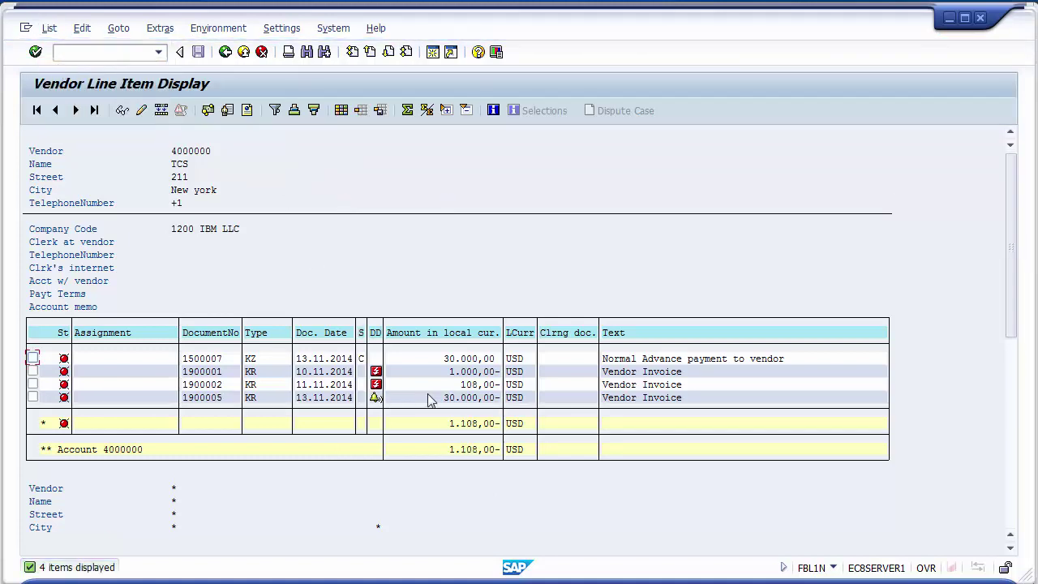
click(219, 399)
click(248, 399)
click(464, 400)
click(363, 358)
click(451, 401)
Switch to PowerPoint and check the Unit Testing slide for the vendor clearing transaction.
mouse_move(361, 580)
click(363, 552)
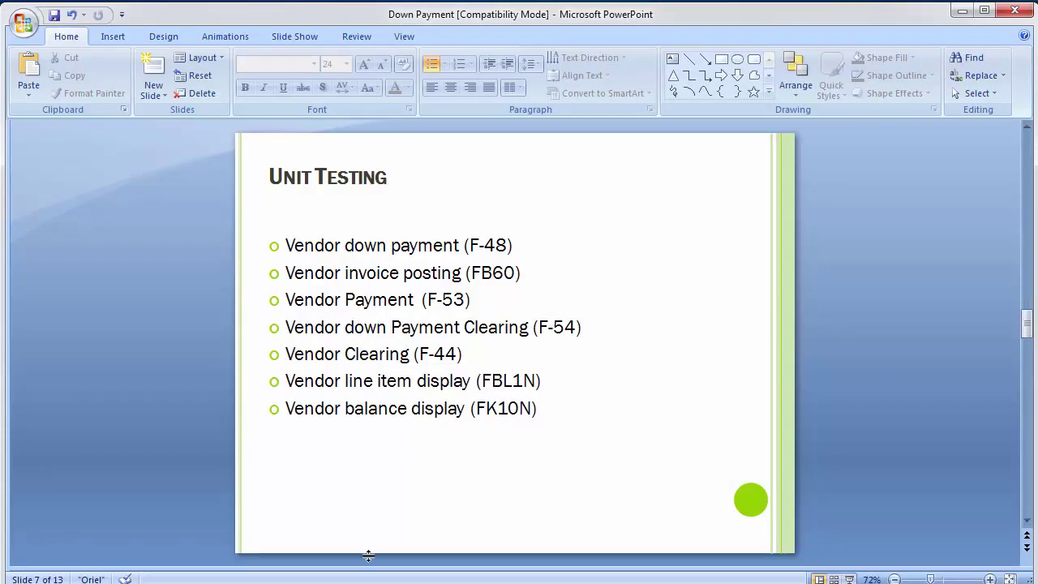
click(485, 353)
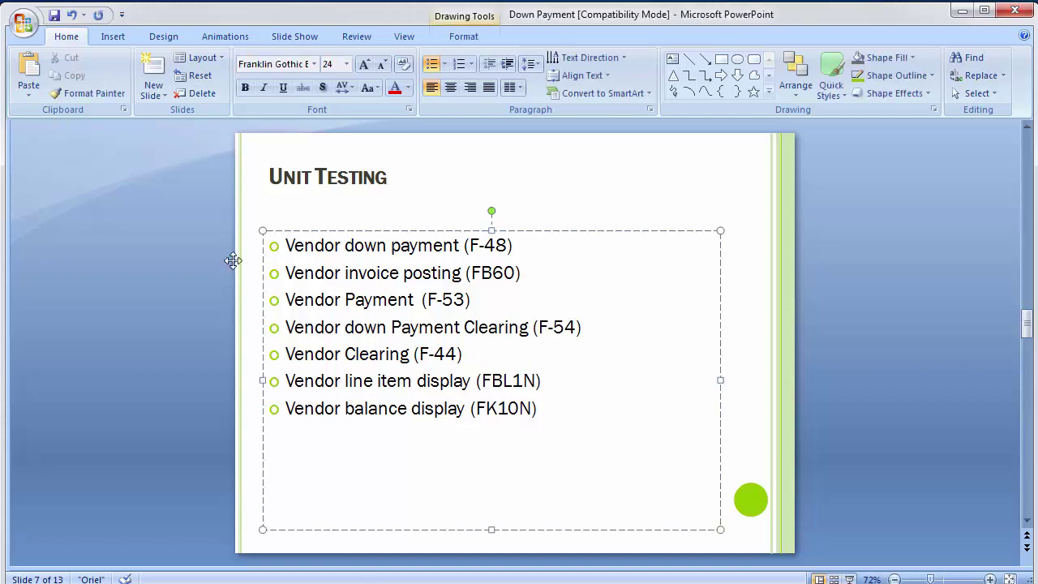
click(154, 250)
Return to the SAP vendor invoice session and start vendor clearing with transaction F-44.
mouse_move(310, 580)
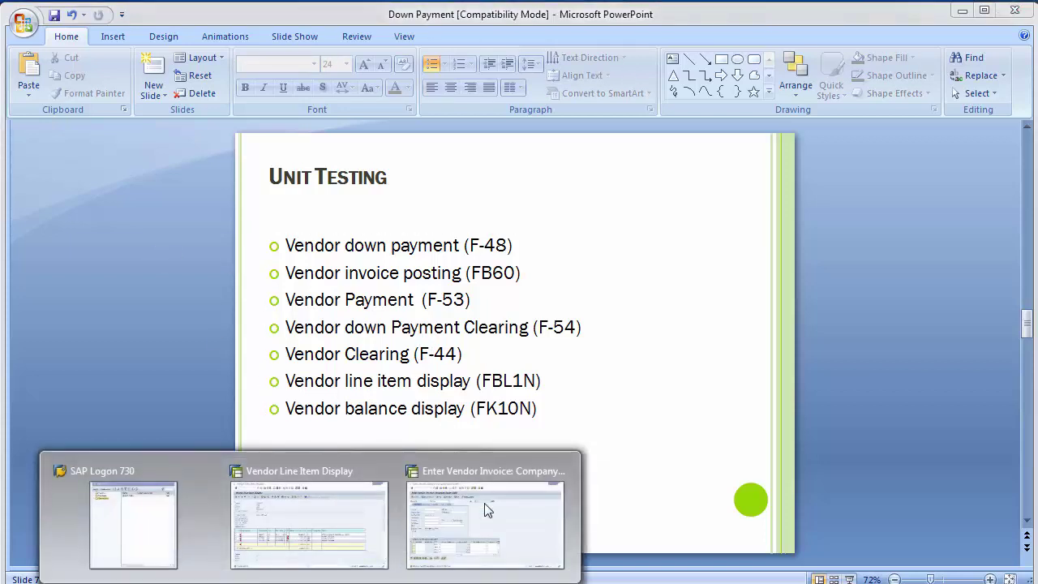
click(486, 509)
click(114, 54)
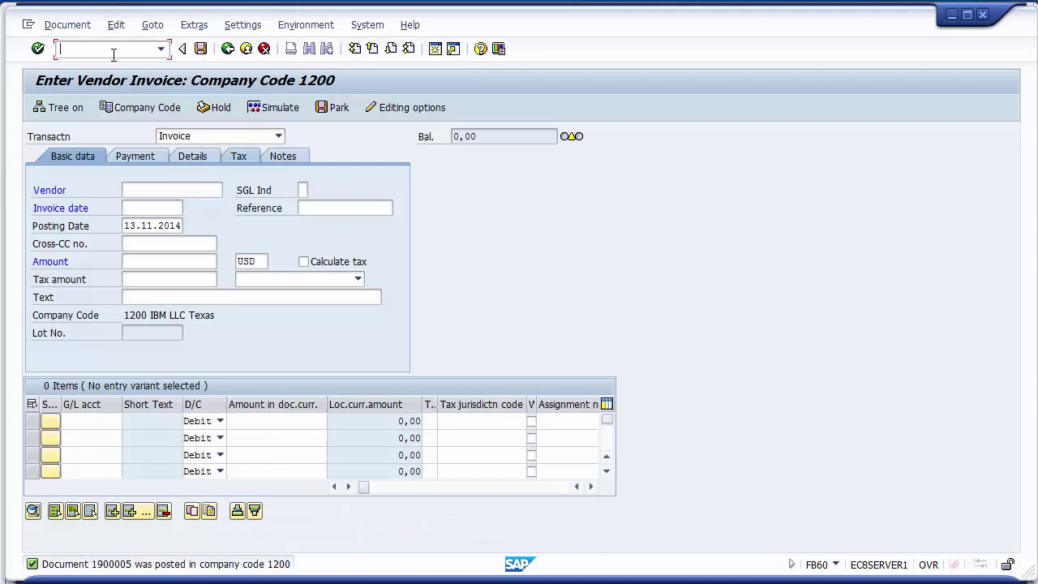
text(/NF-44)
key(Return)
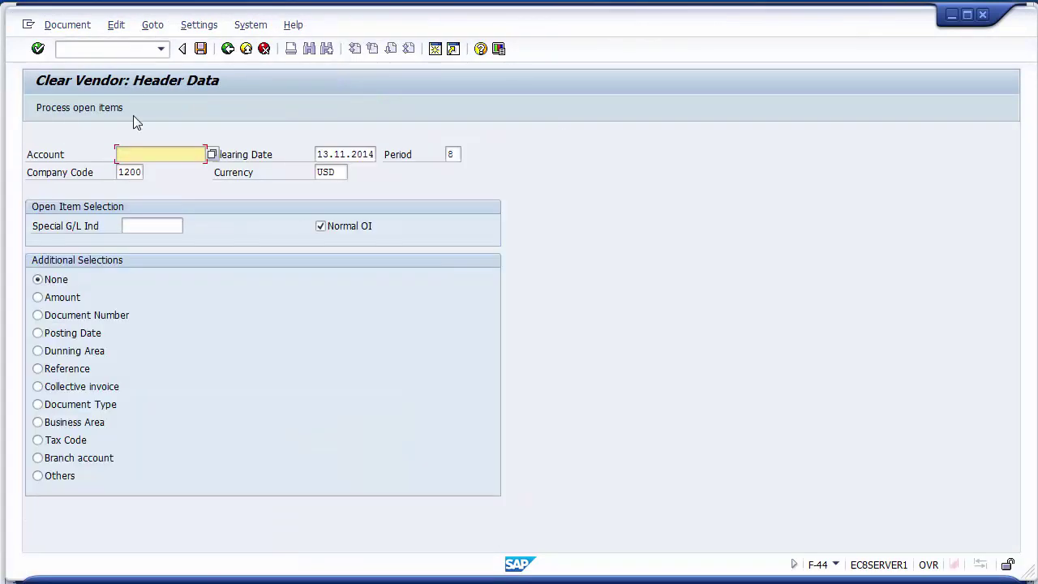
Enter the vendor account and special G/L indicator C for clearing, and process the open items.
click(146, 159)
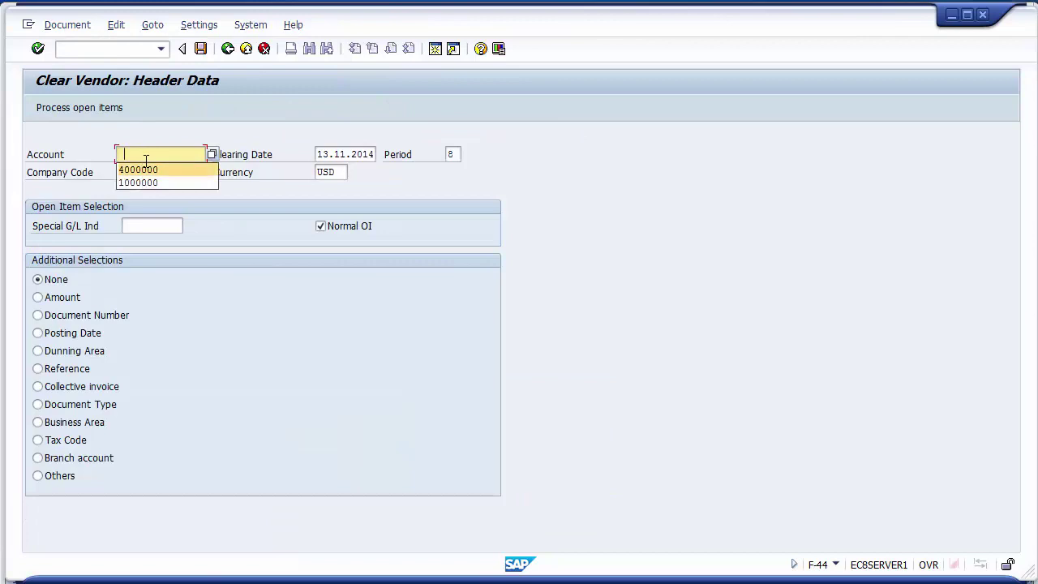
click(146, 163)
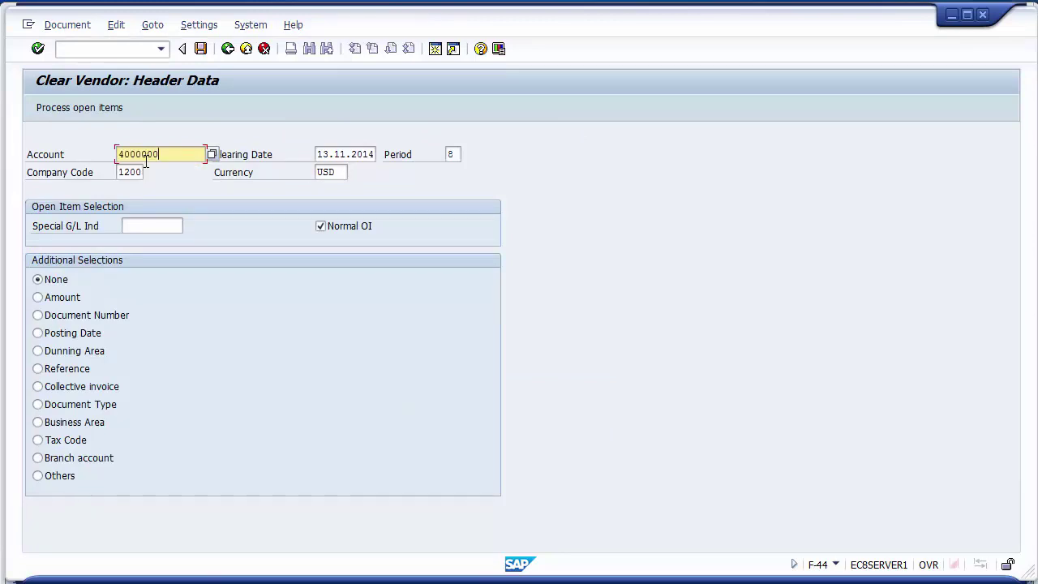
click(138, 220)
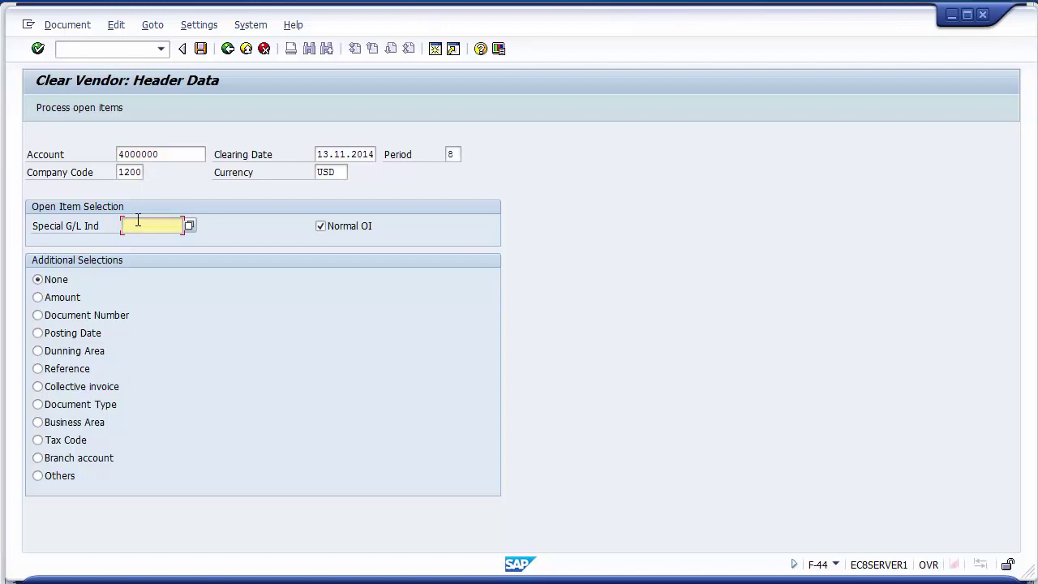
click(138, 219)
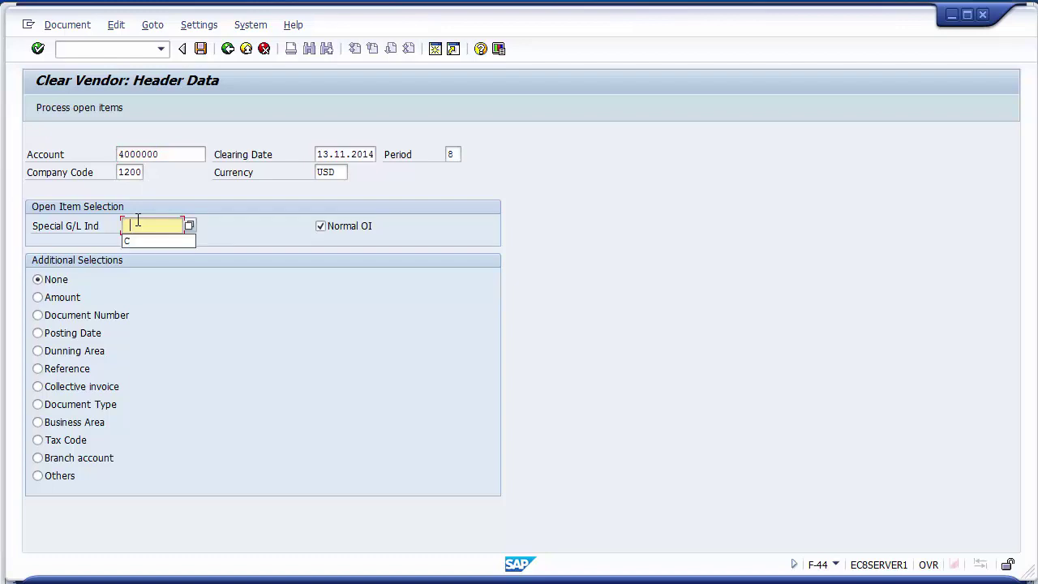
key(Down)
key(Return)
click(77, 115)
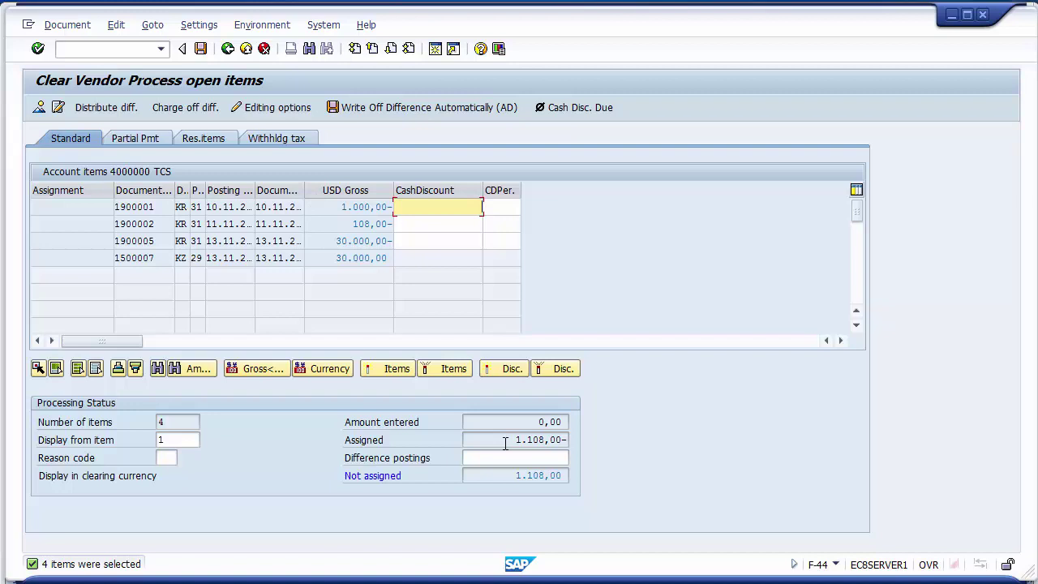
Deactivate the 1.000,00 and 108,00 invoices so only the 30.000,00 invoice and advance are cleared, and check the unassigned balance.
drag(504, 442, 562, 442)
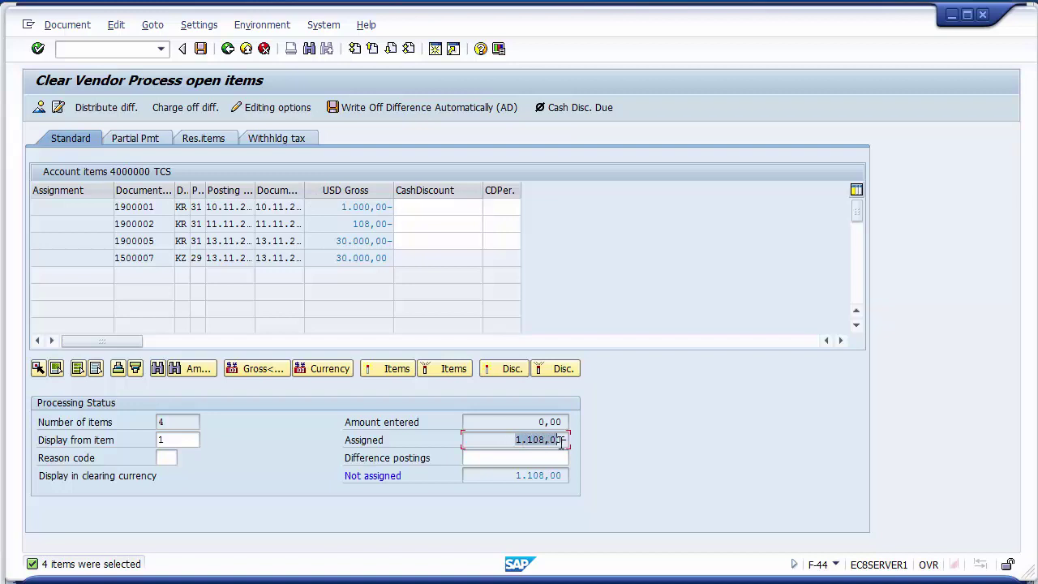
double_click(364, 208)
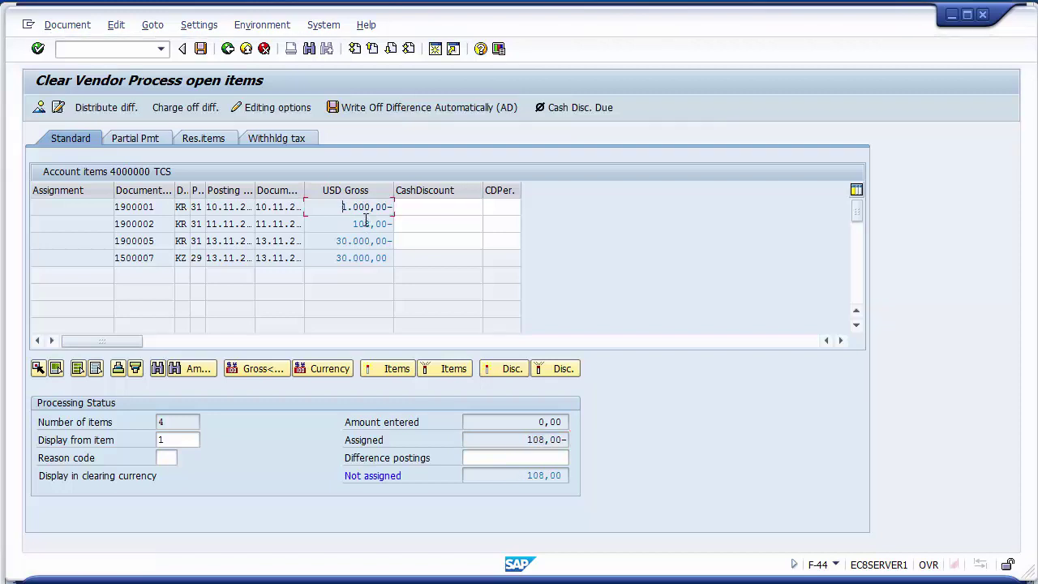
double_click(366, 223)
drag(336, 258, 393, 242)
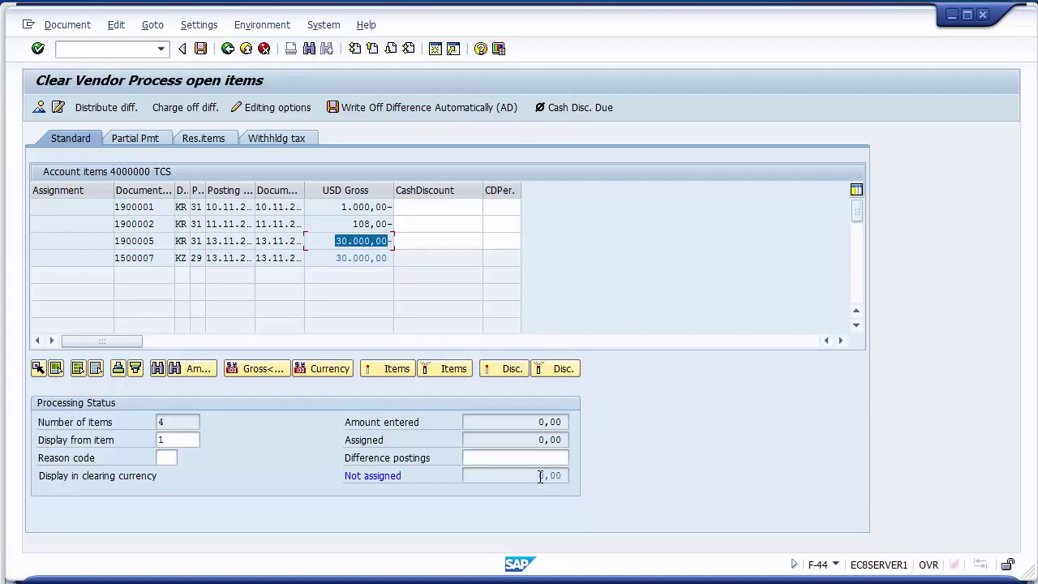
drag(539, 476, 565, 476)
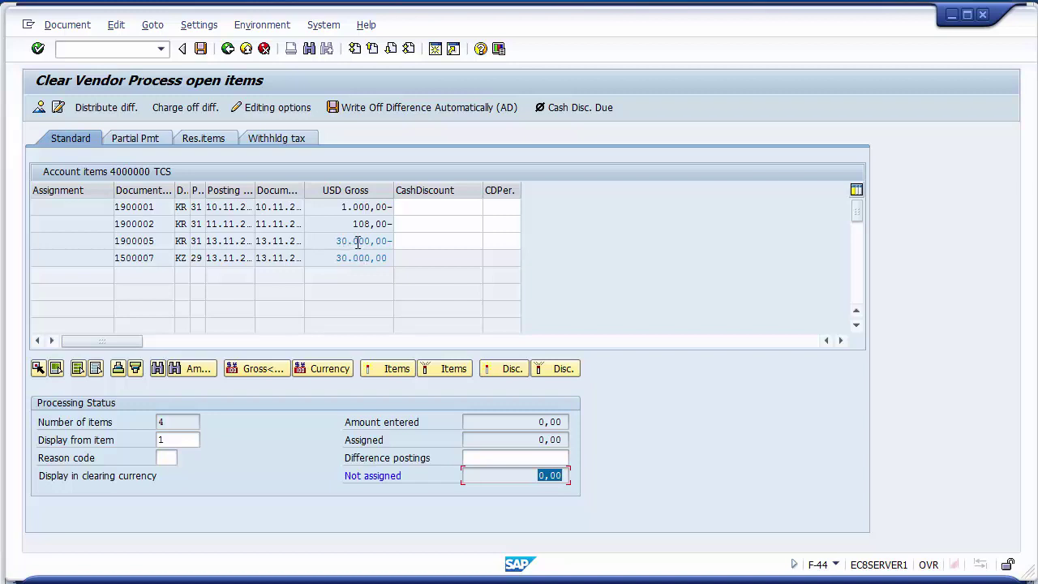
click(538, 479)
Simulate the vendor clearing document and post it.
click(68, 25)
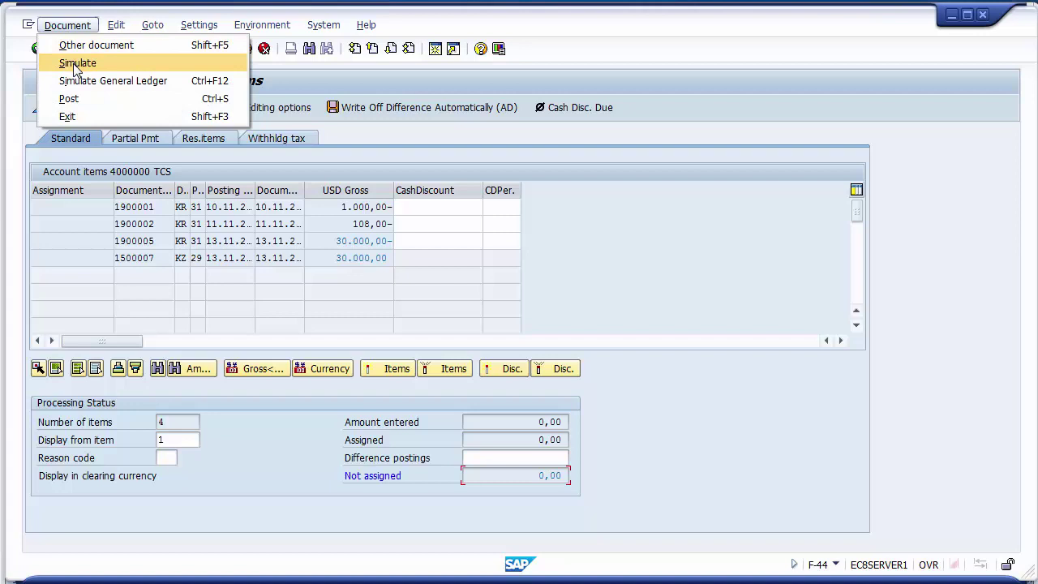
click(77, 64)
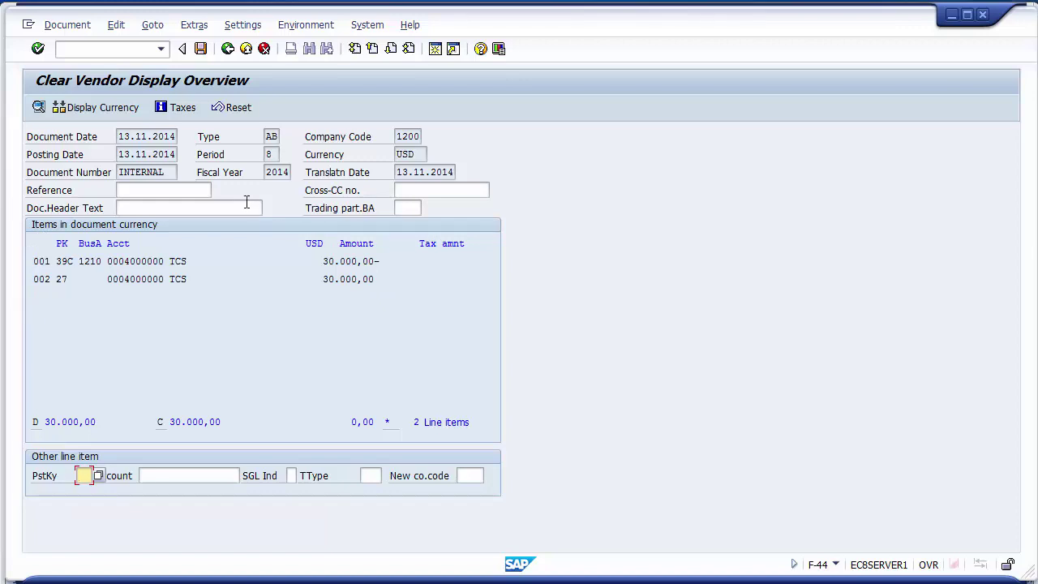
click(201, 50)
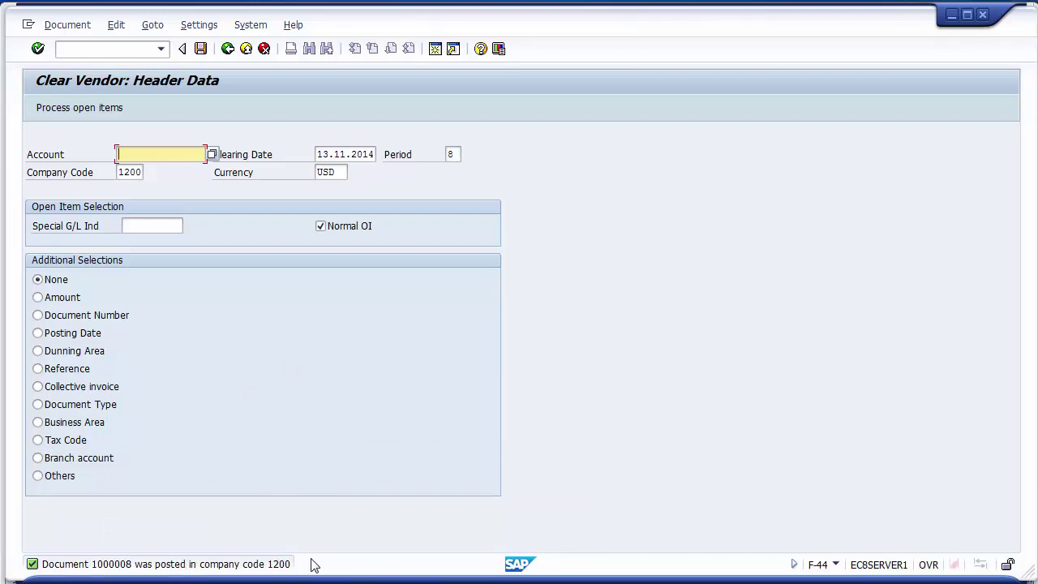
Return to the Vendor Line Item Display session and rerun the open items selection at key date 13.11.2014 to check the clearing.
mouse_move(315, 577)
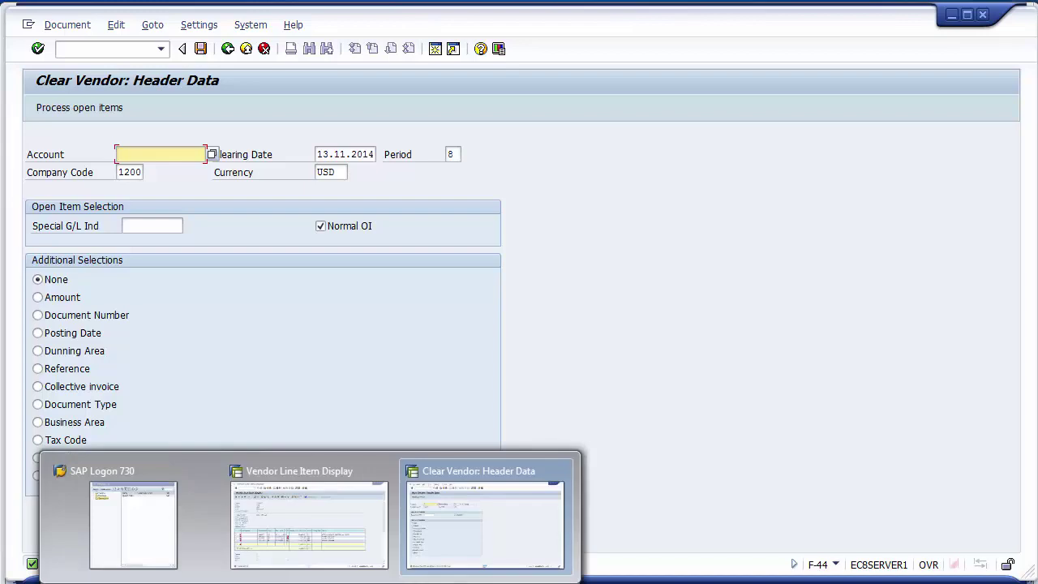
click(303, 511)
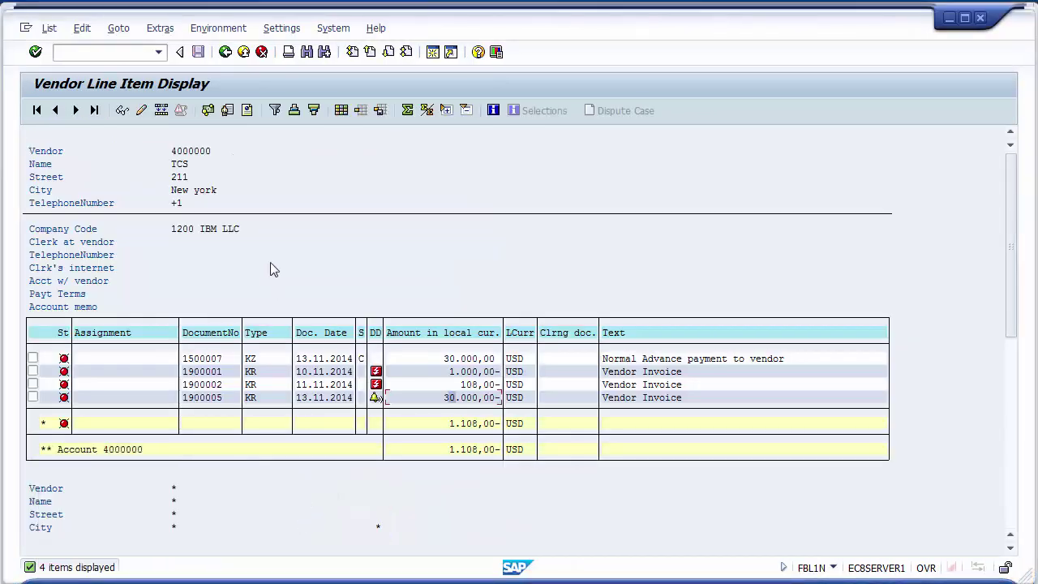
click(49, 29)
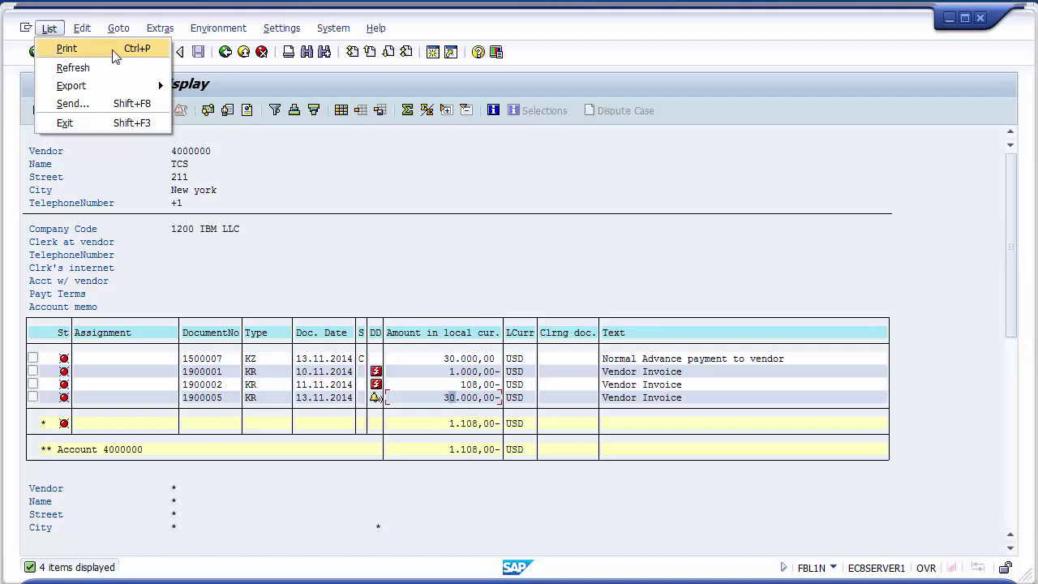
click(72, 68)
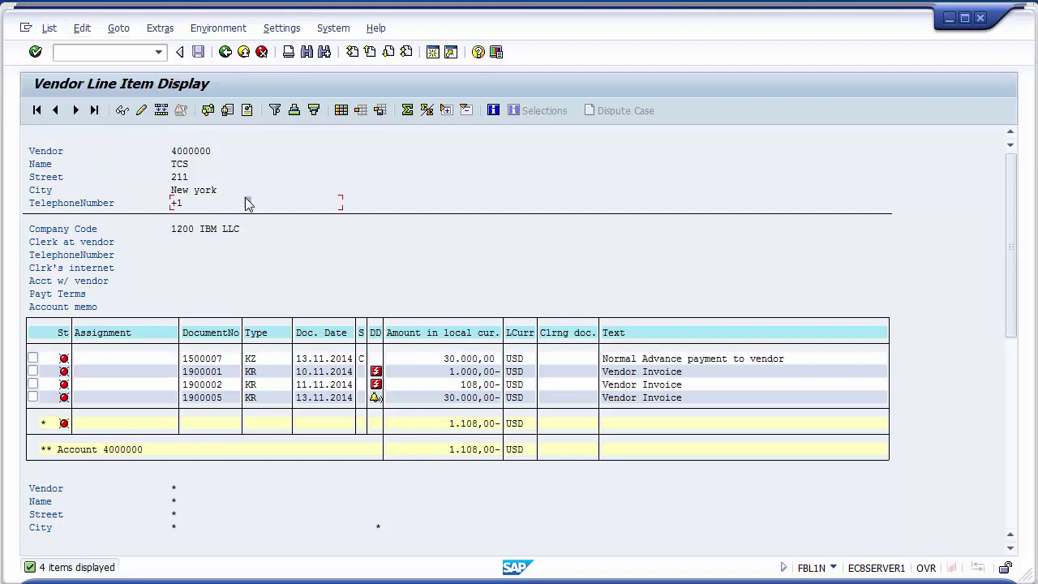
click(225, 52)
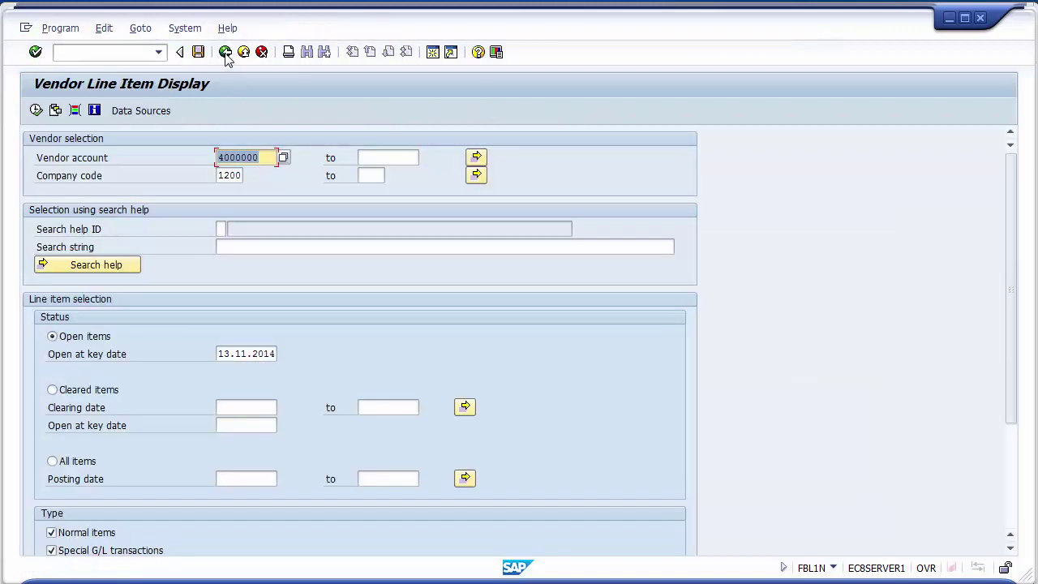
click(36, 110)
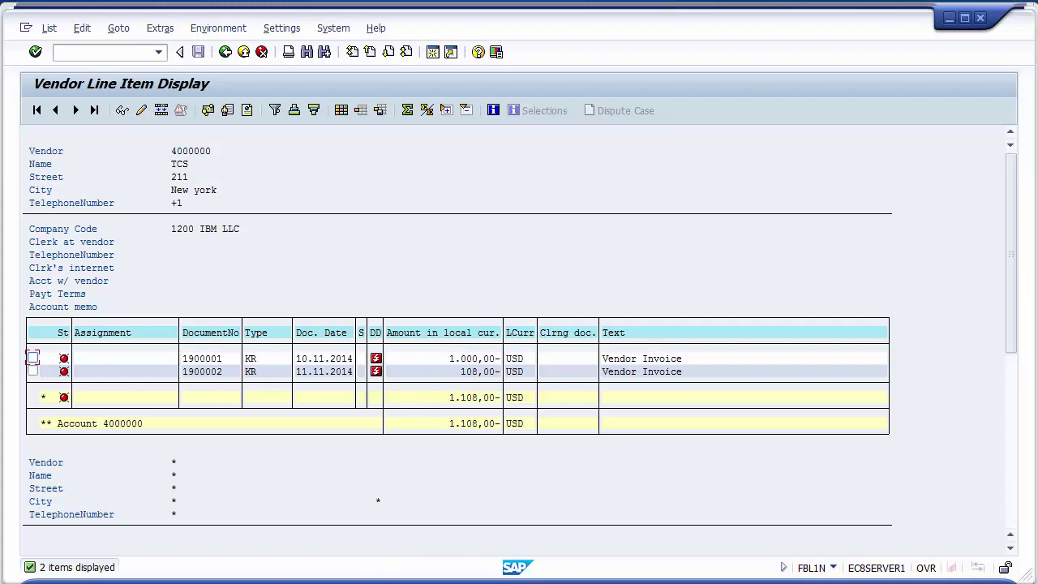
Look up the vendor balance display code on the PowerPoint Unit Testing slide and start transaction FK10N in the SAP clearing session.
click(361, 527)
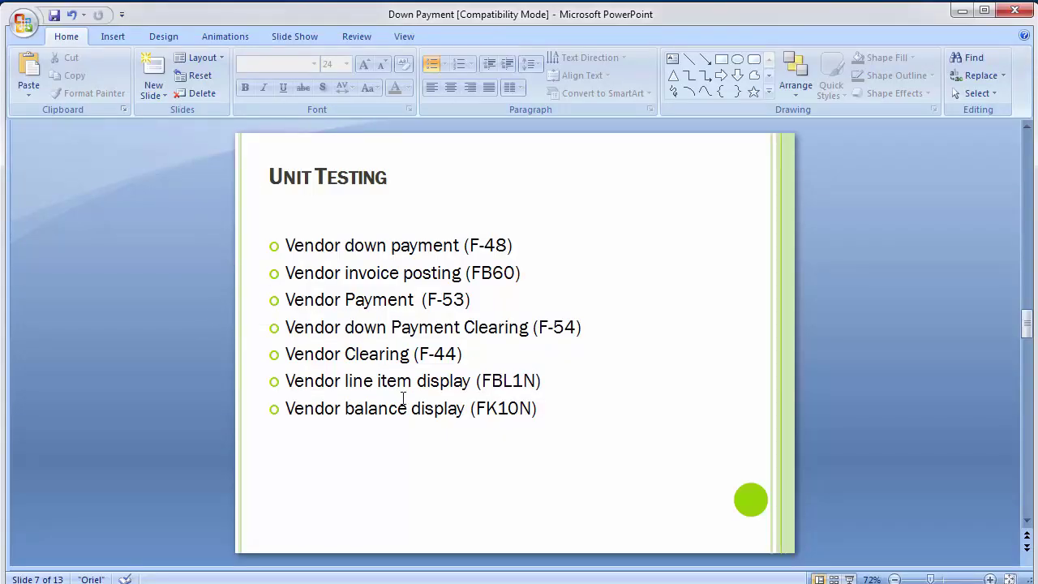
drag(536, 408, 477, 408)
click(212, 336)
click(463, 538)
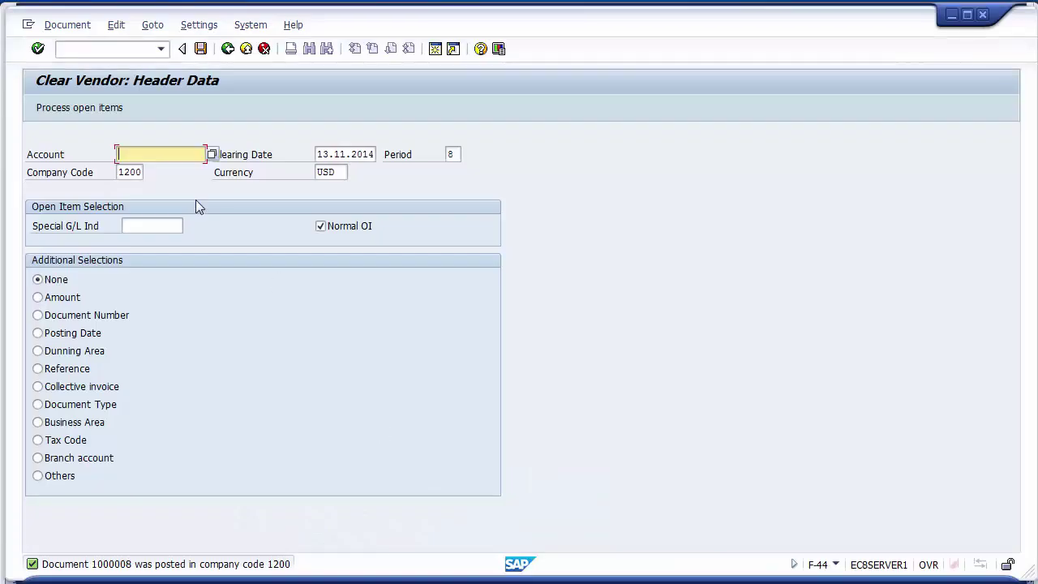
click(118, 50)
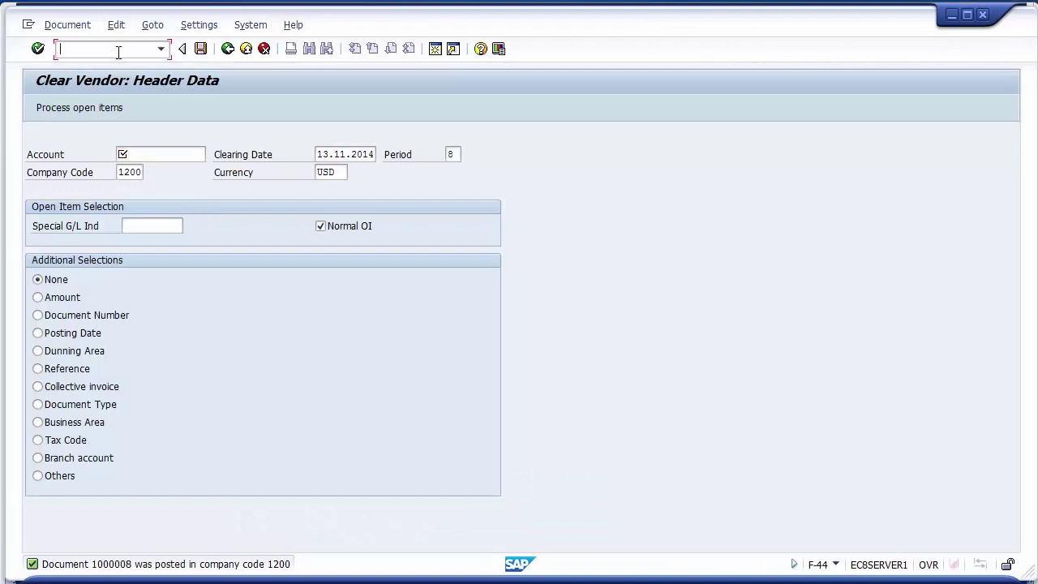
text(/NFK01)
key(BackSpace)
key(BackSpace)
text(10N)
key(Return)
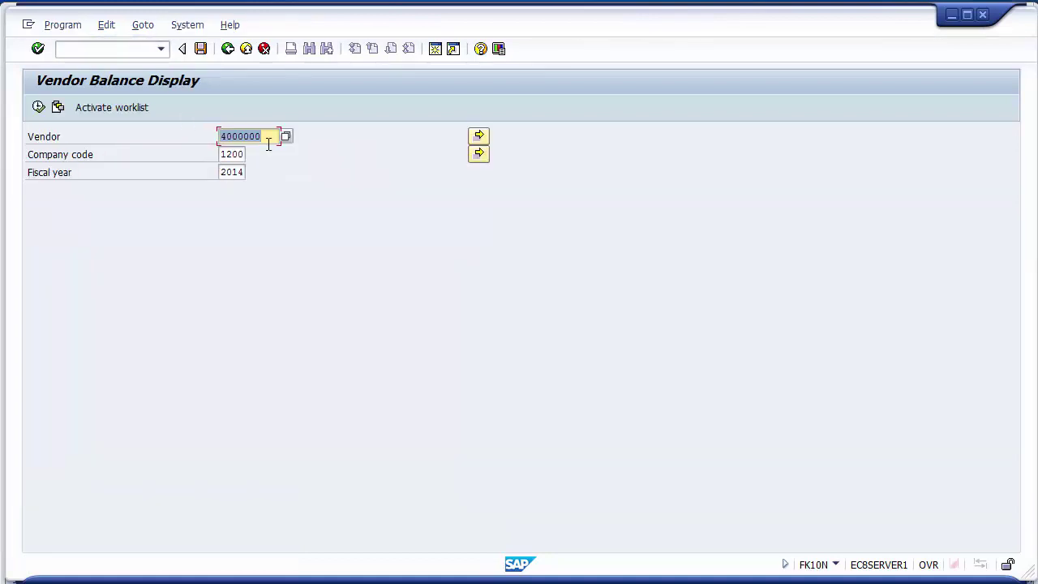
Display the vendor's balances for company code 1200 and fiscal year 2014, and check the debit, credit and balance of period 8.
click(245, 155)
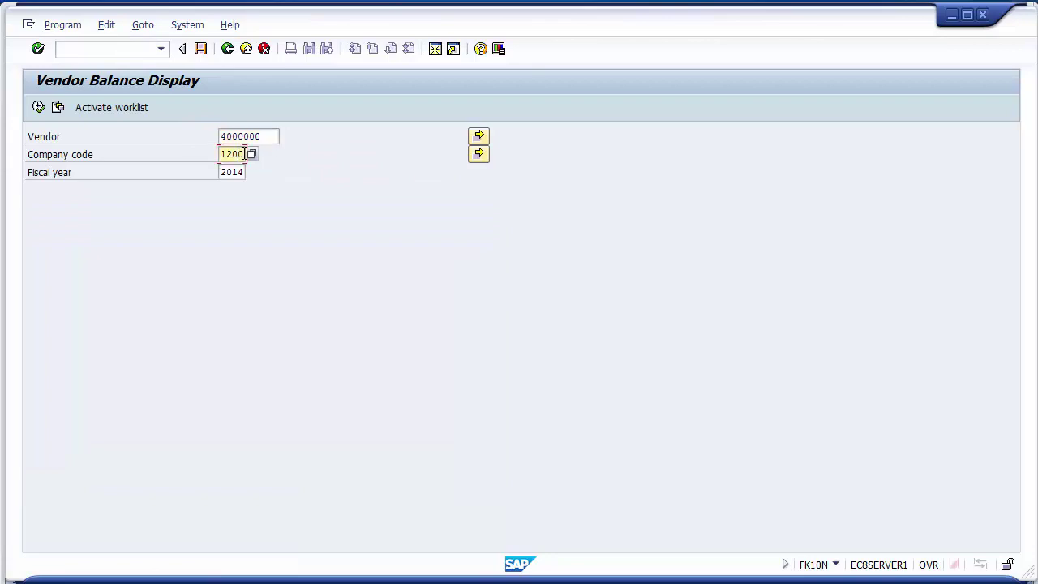
click(243, 172)
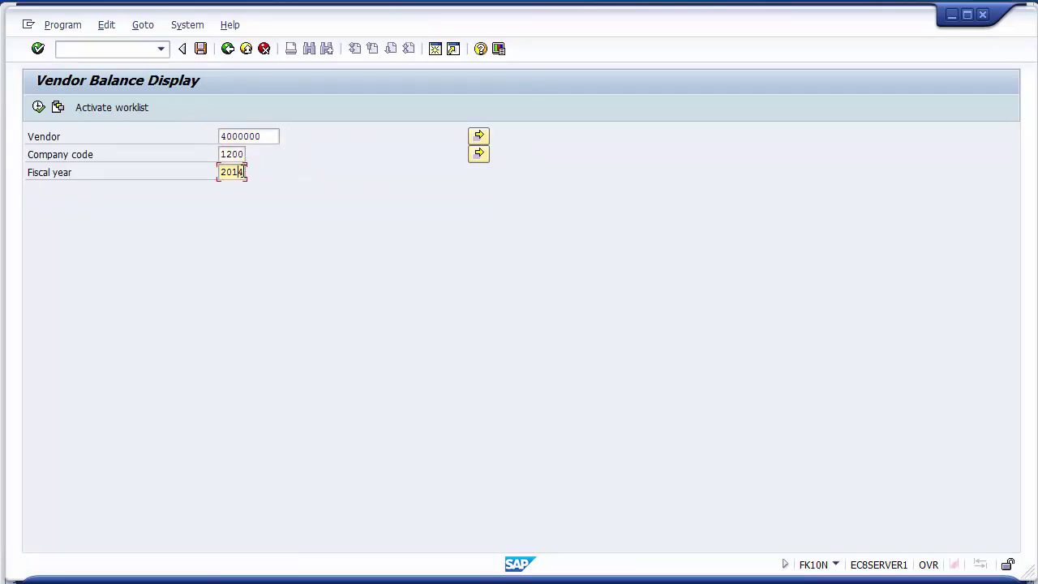
click(38, 108)
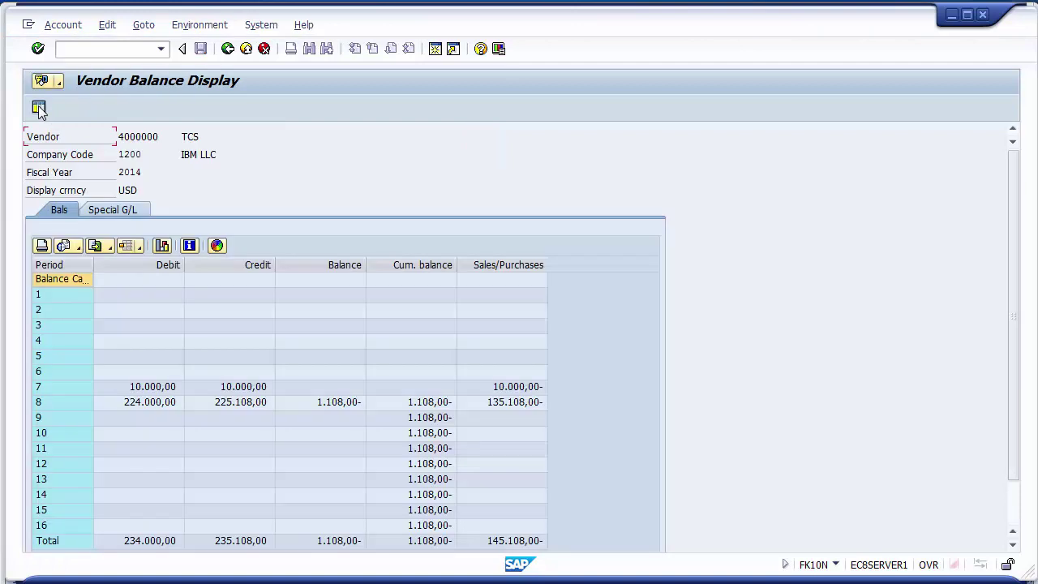
click(140, 403)
click(63, 403)
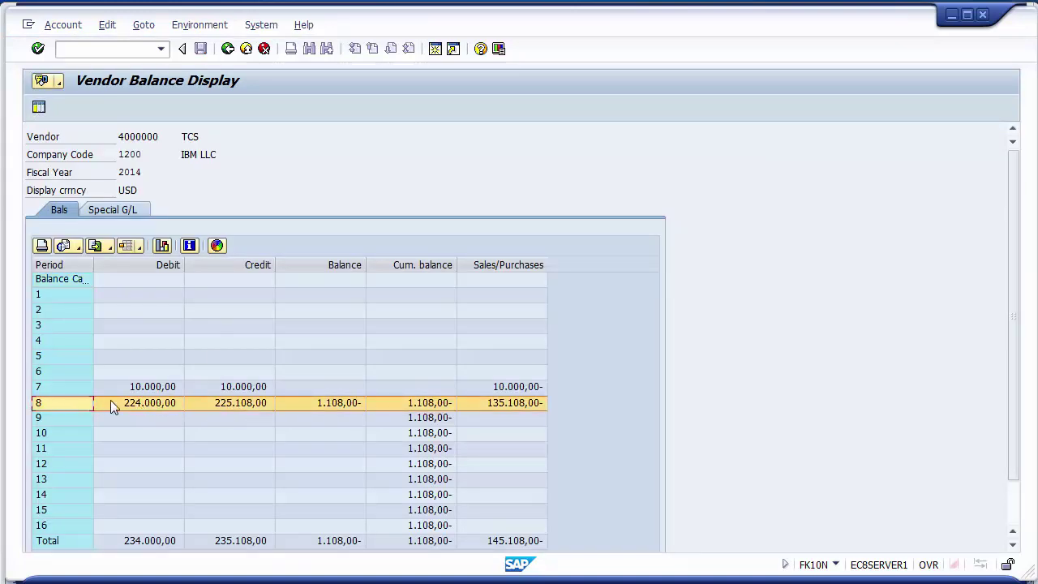
key(Right)
key(Right)
key(Right)
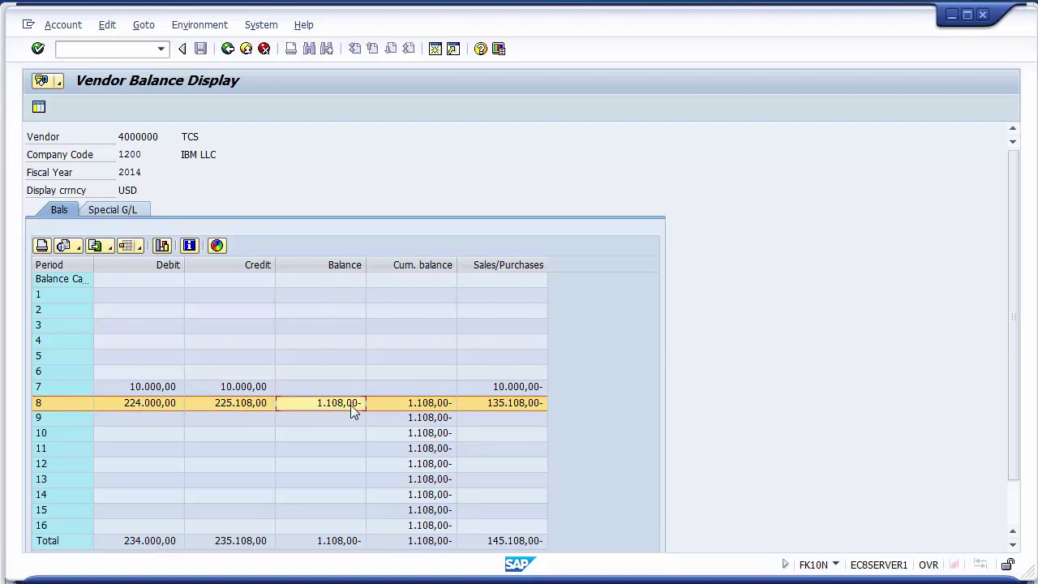
Compare the vendor's period 8 and total balances with the FBL1N line item total, and switch back to the PowerPoint Unit Testing slide.
click(343, 579)
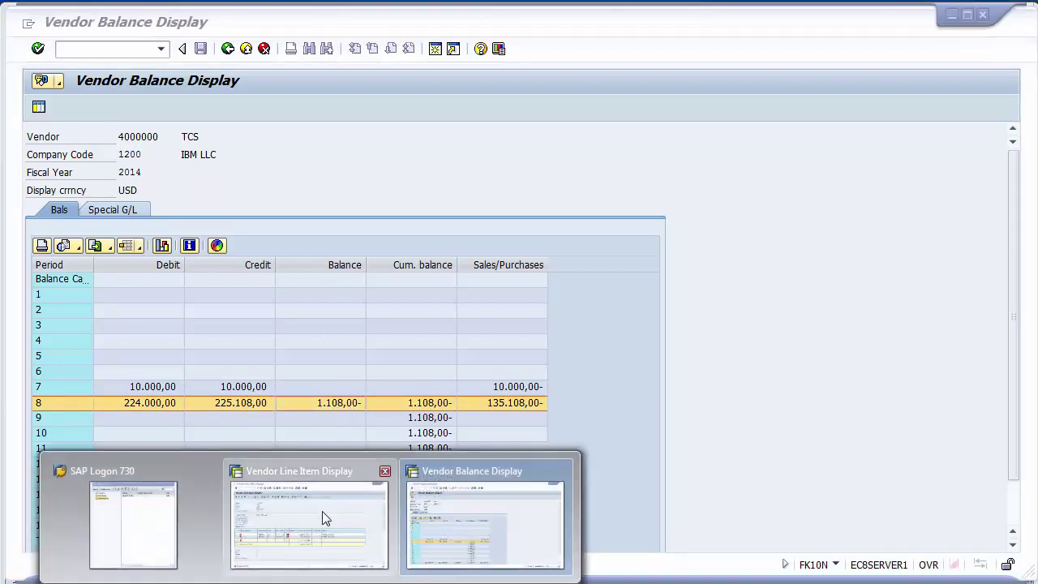
click(329, 515)
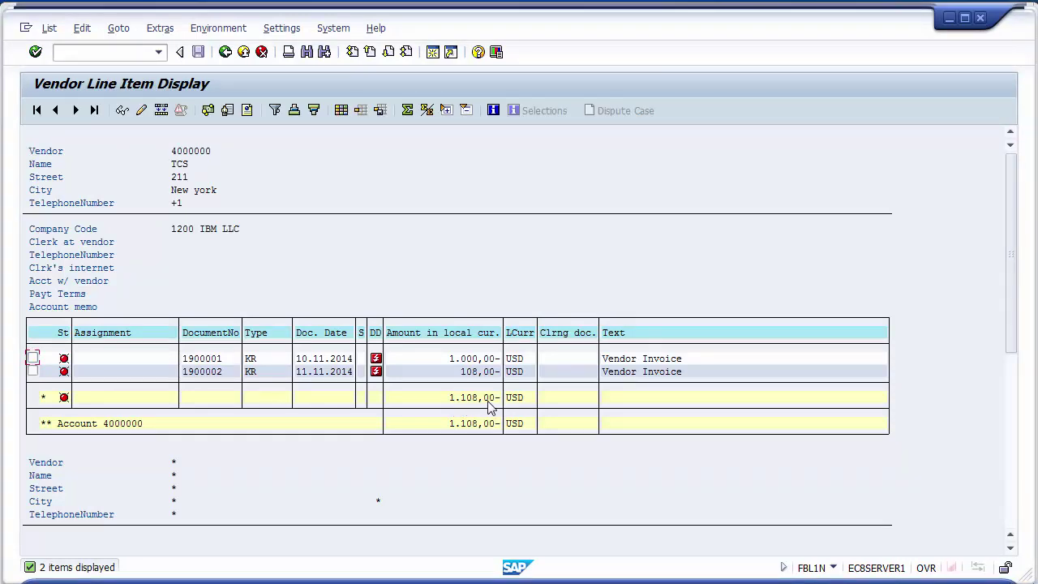
key(alt+Tab)
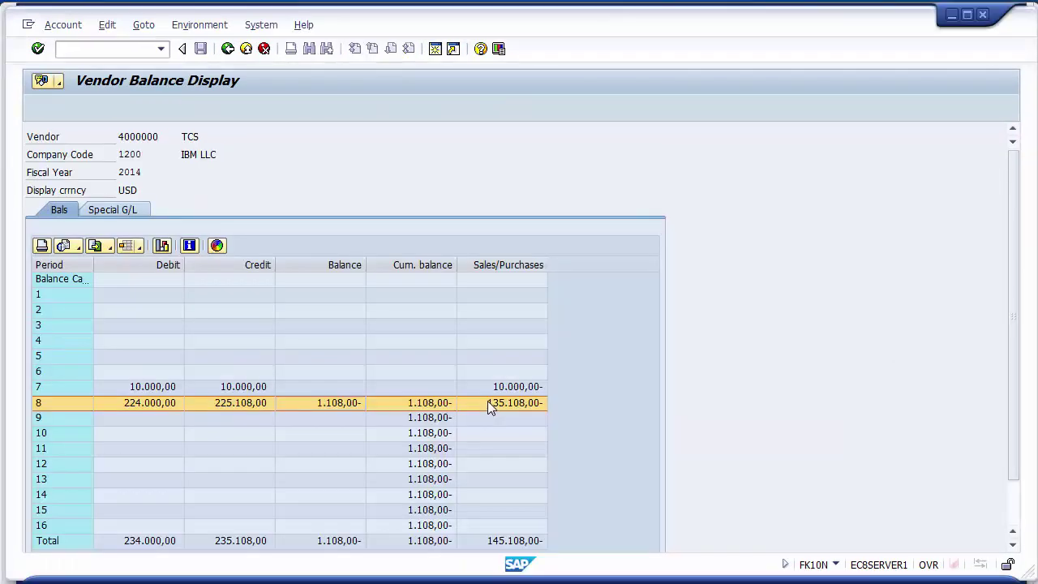
click(375, 410)
click(330, 410)
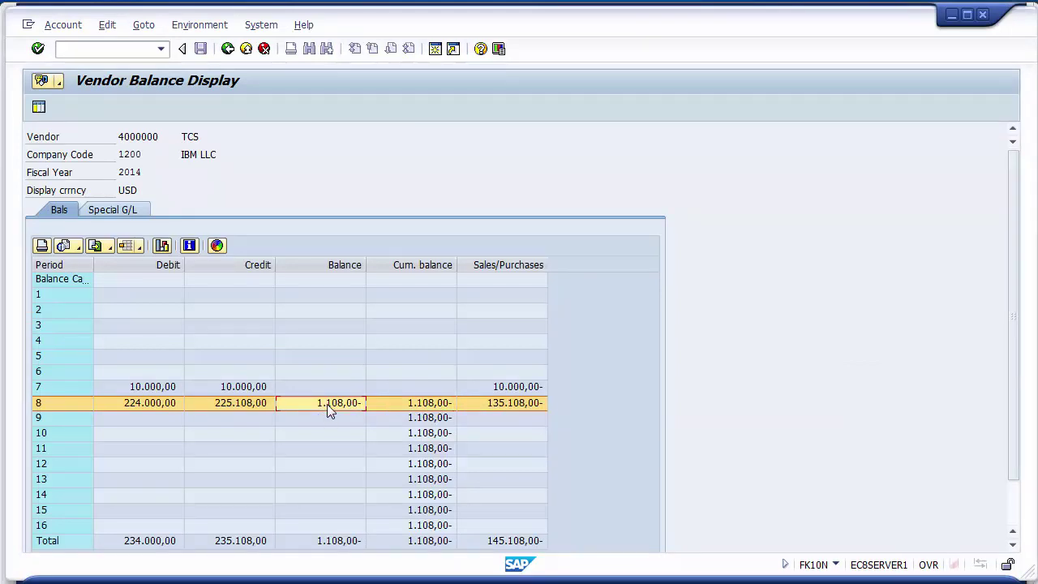
click(339, 542)
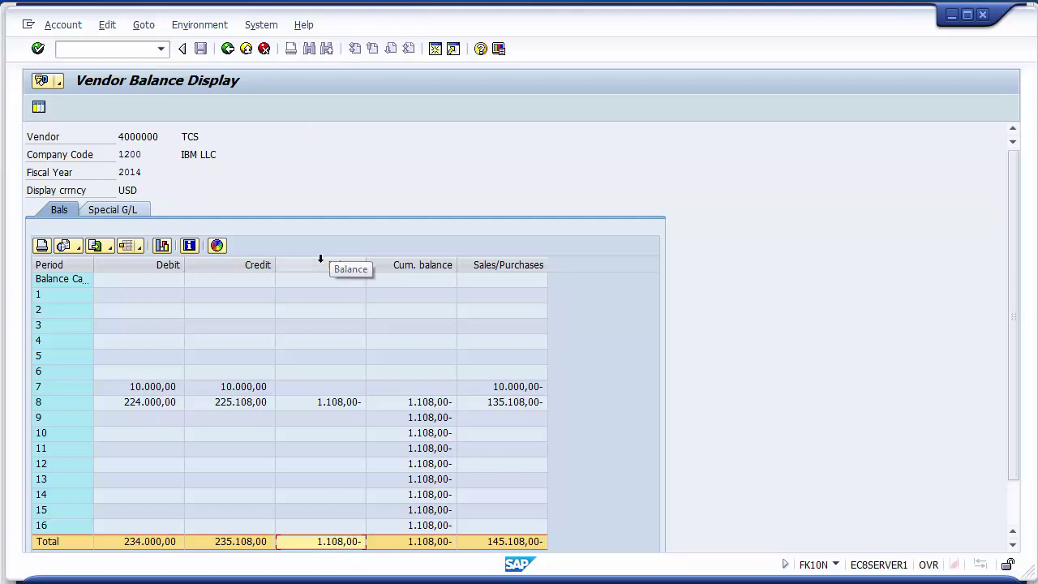
mouse_move(362, 580)
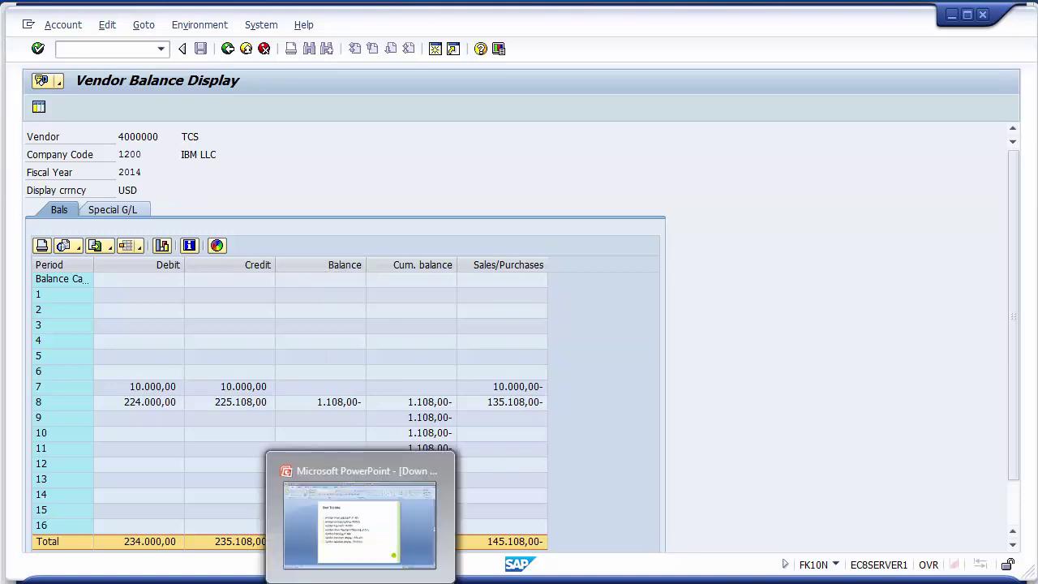
click(333, 526)
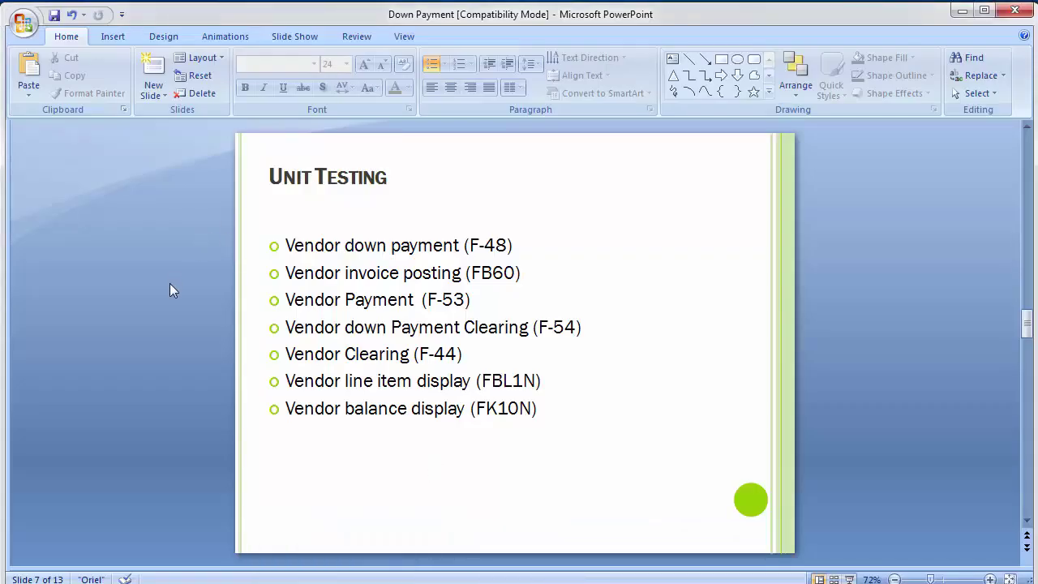